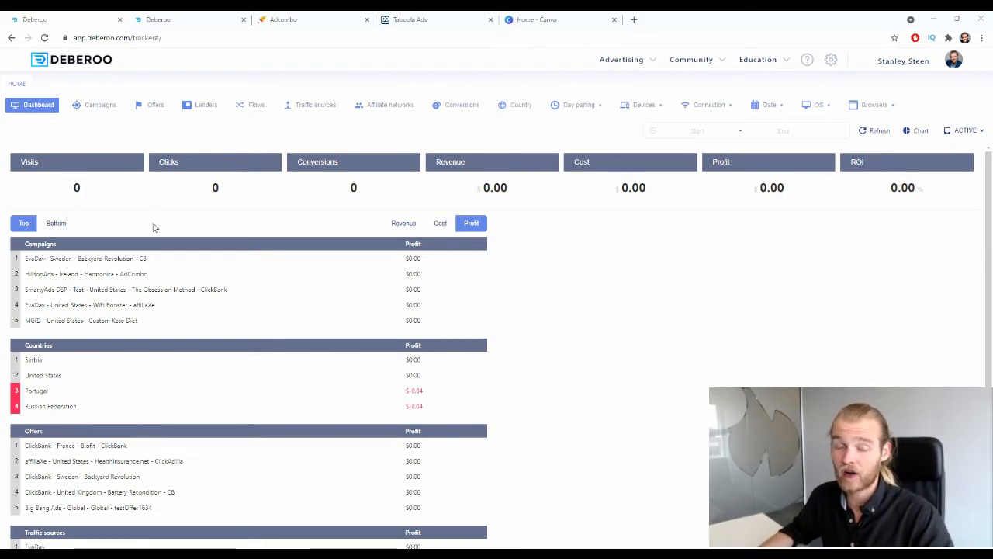
Step: Switch to AdCombo and review the Matcha Slim - ES offer's description, its full list of landings and its prelandings
click(314, 17)
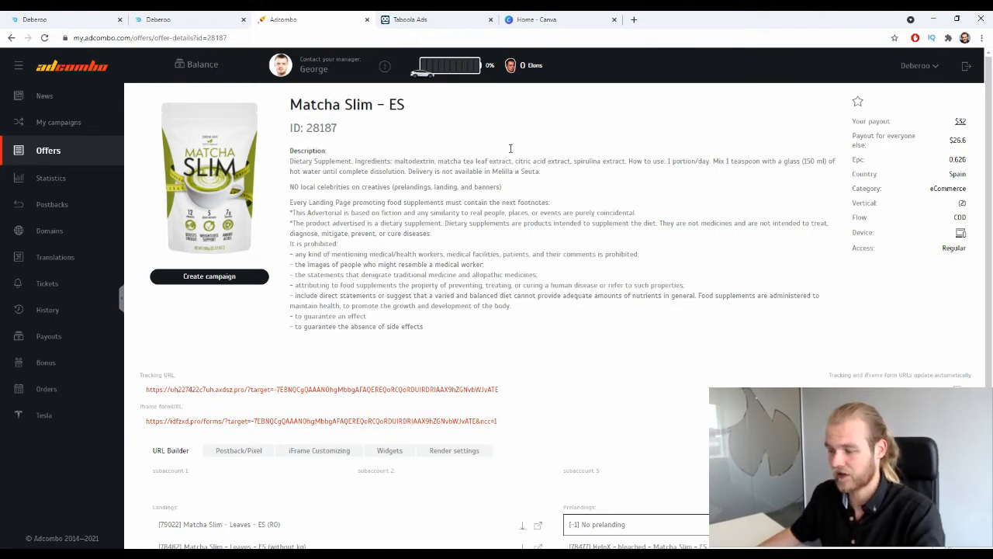
drag(374, 105, 429, 106)
click(399, 106)
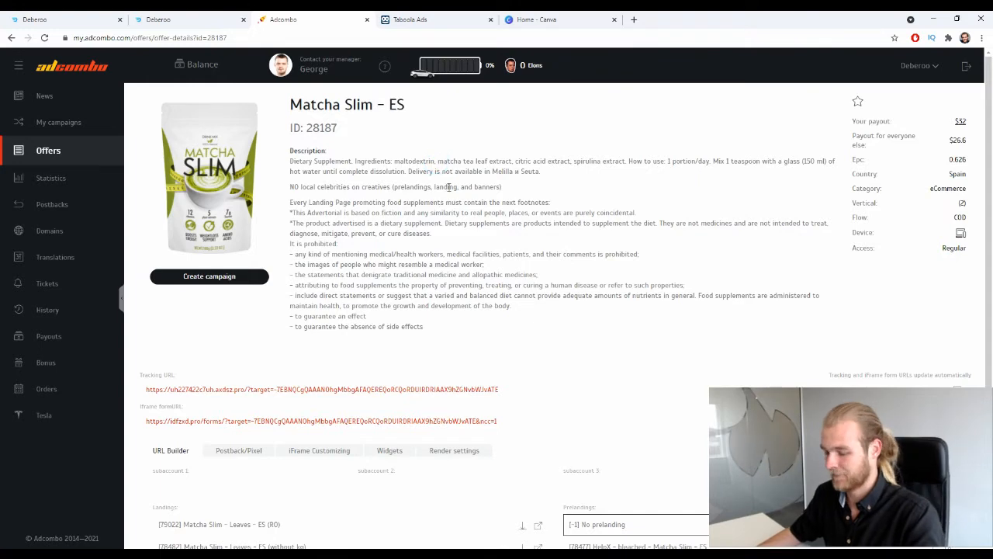
scroll(448, 185, down, 2)
scroll(447, 183, down, 1)
click(534, 507)
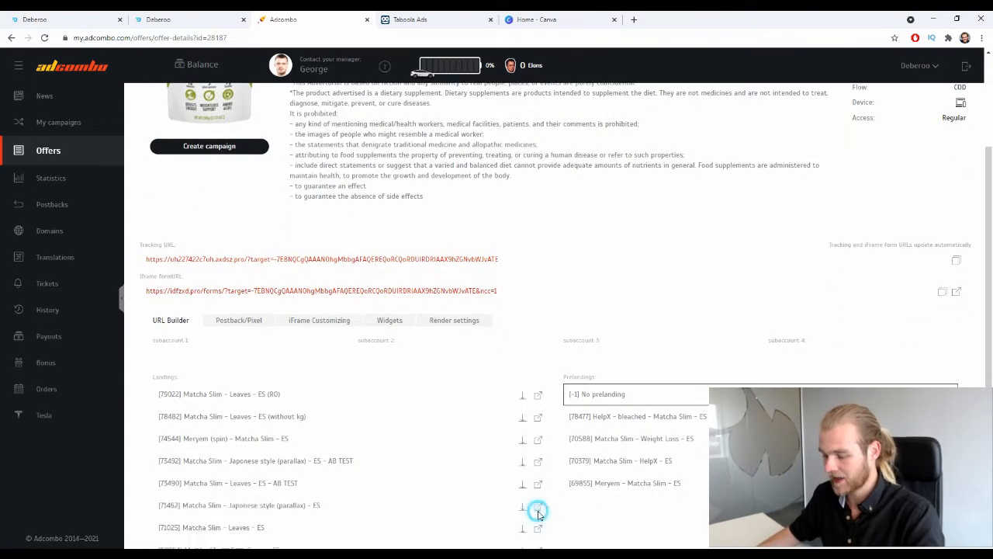
scroll(558, 315, down, 1)
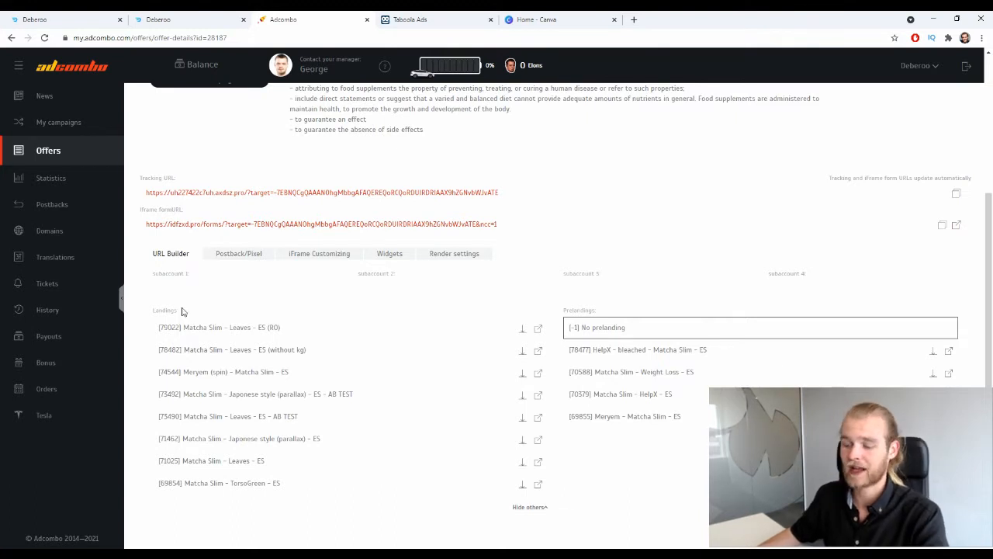
drag(182, 311, 153, 310)
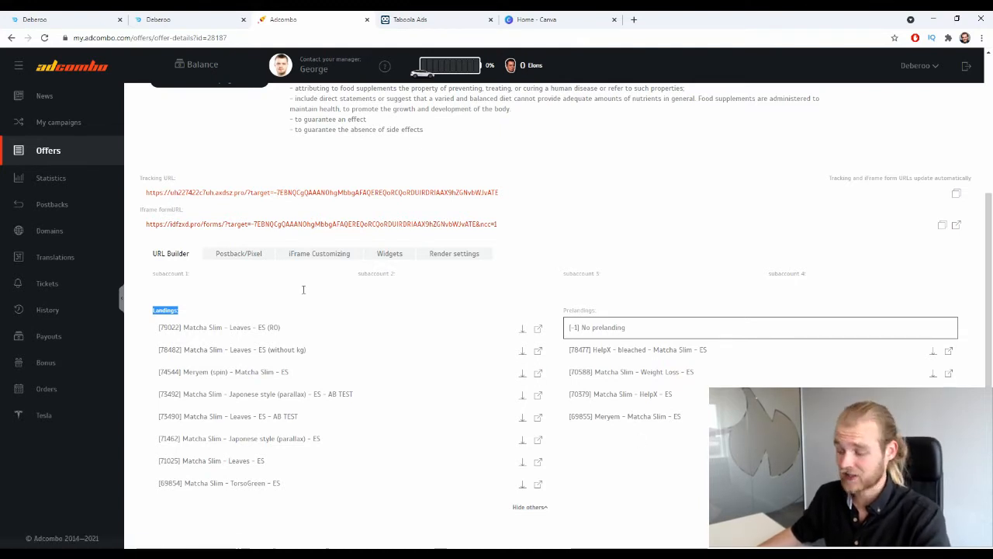
drag(609, 311, 563, 311)
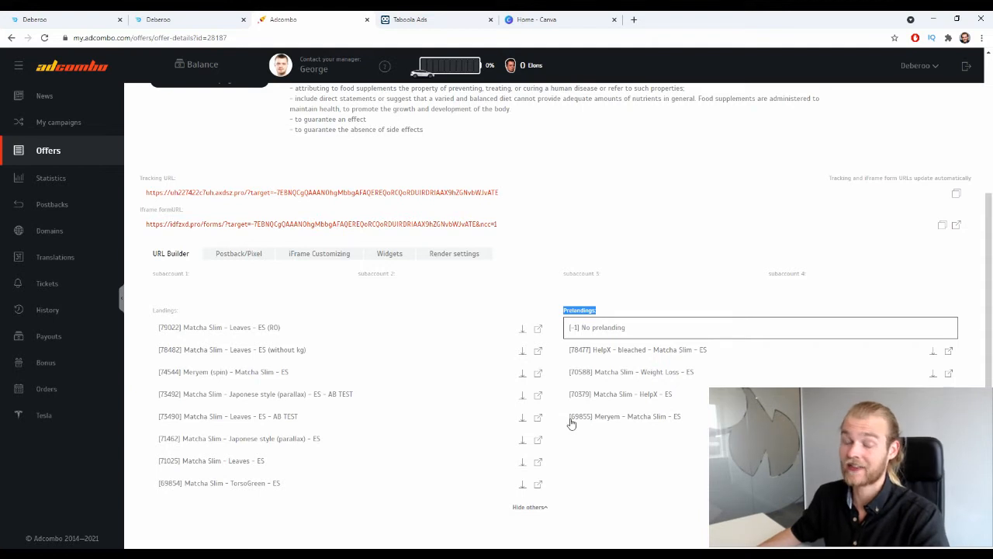
click(636, 505)
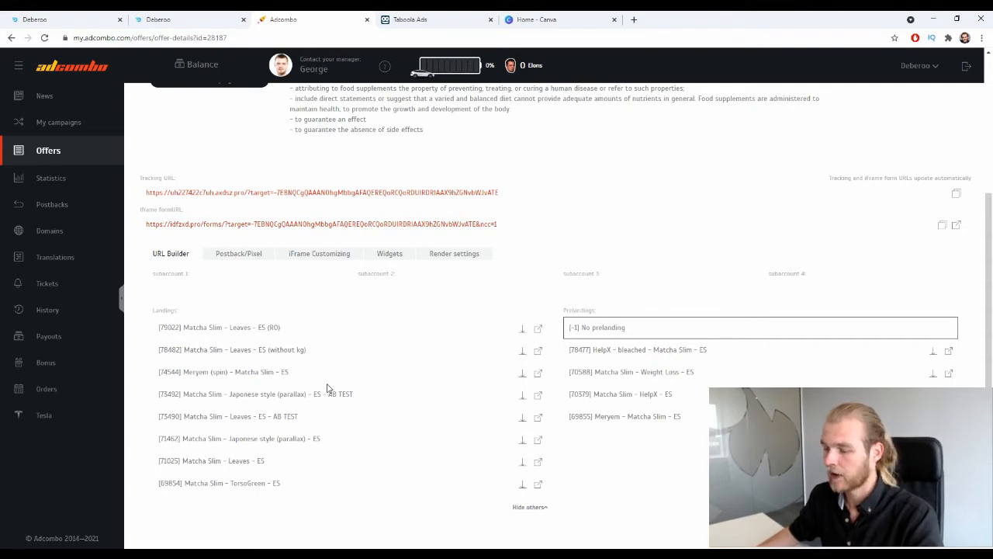
Step: Switch to the Deberoo tracker and locate AdCombo in the list of affiliate networks
click(31, 19)
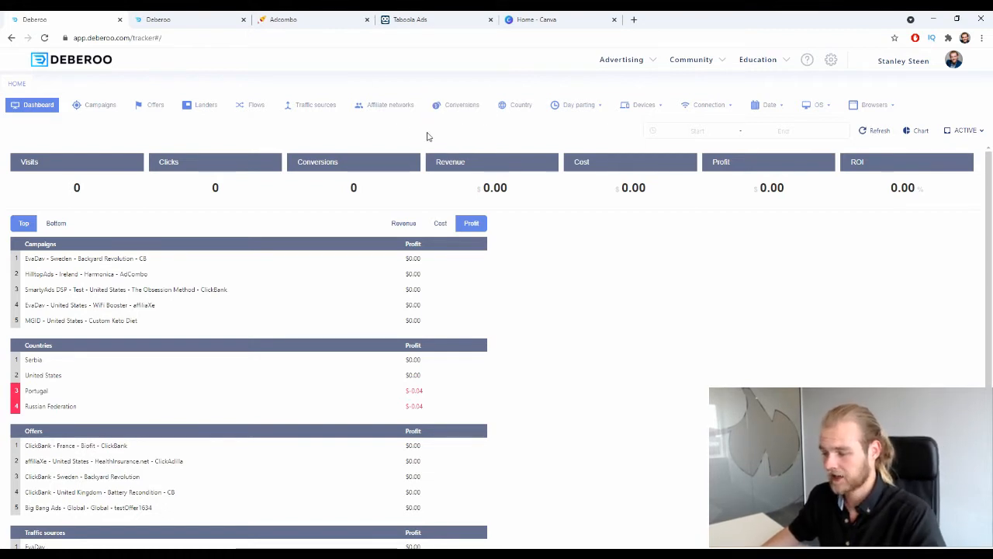
click(392, 105)
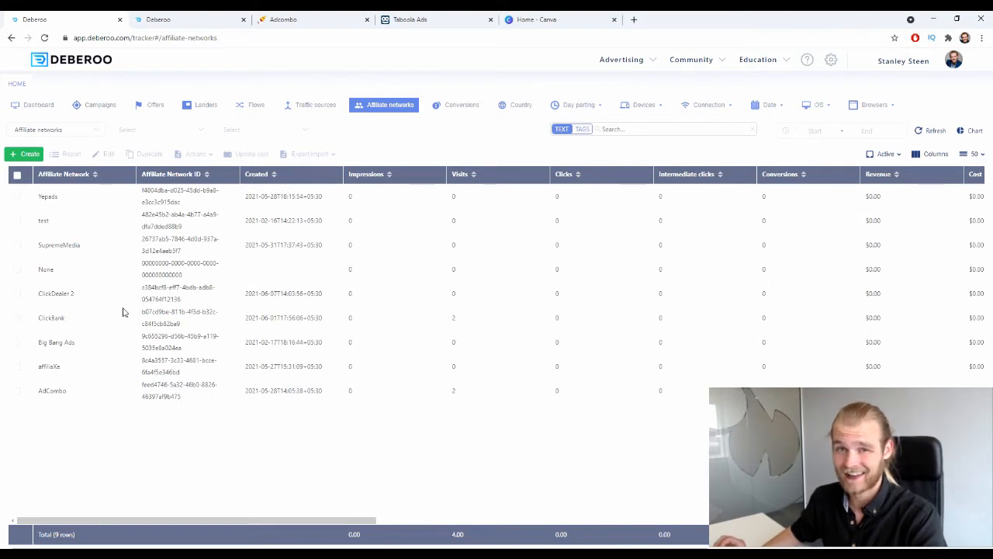
double_click(95, 390)
click(115, 424)
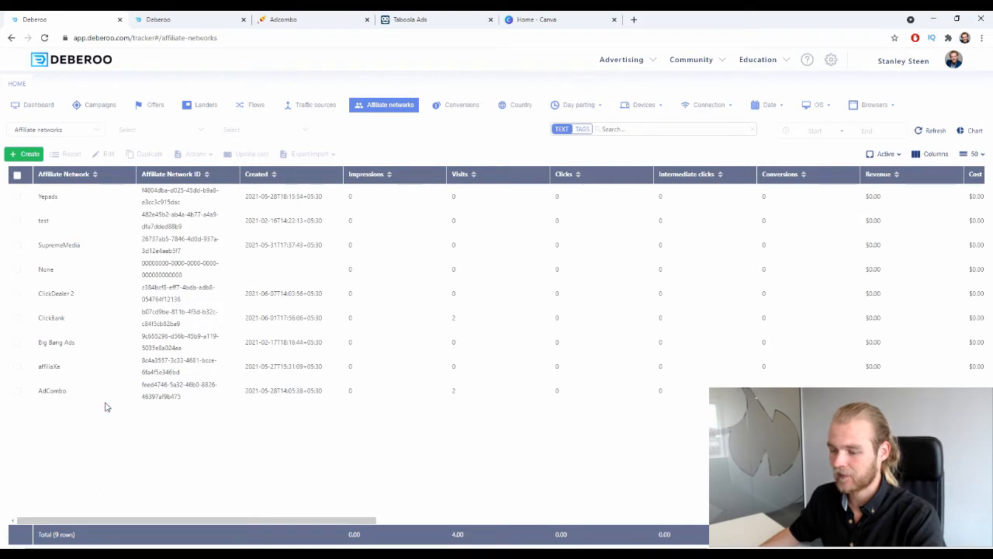
Step: Start a new affiliate network from the AdCombo template, choose the Initial workspace, and close the form
click(34, 152)
click(32, 167)
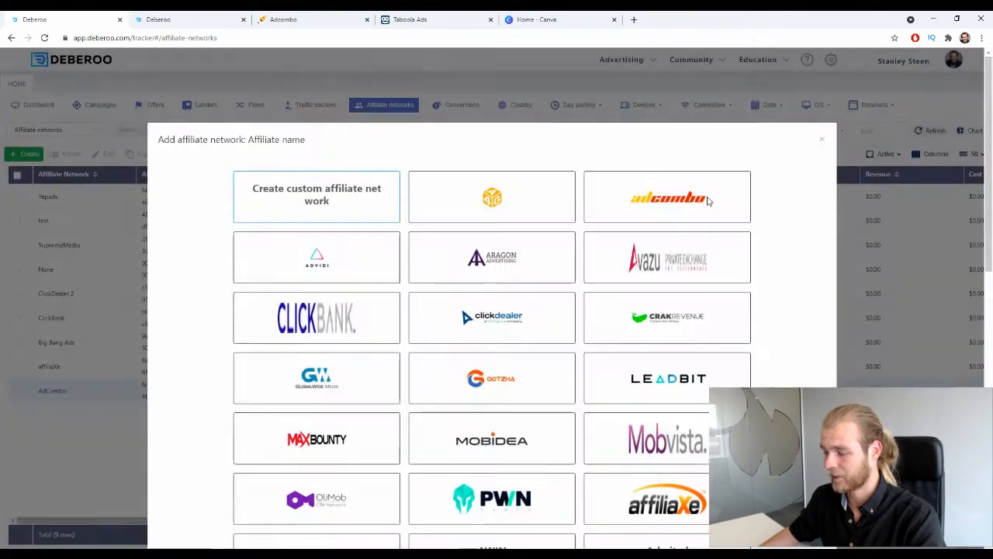
click(707, 201)
scroll(771, 226, down, 10)
scroll(441, 373, down, 5)
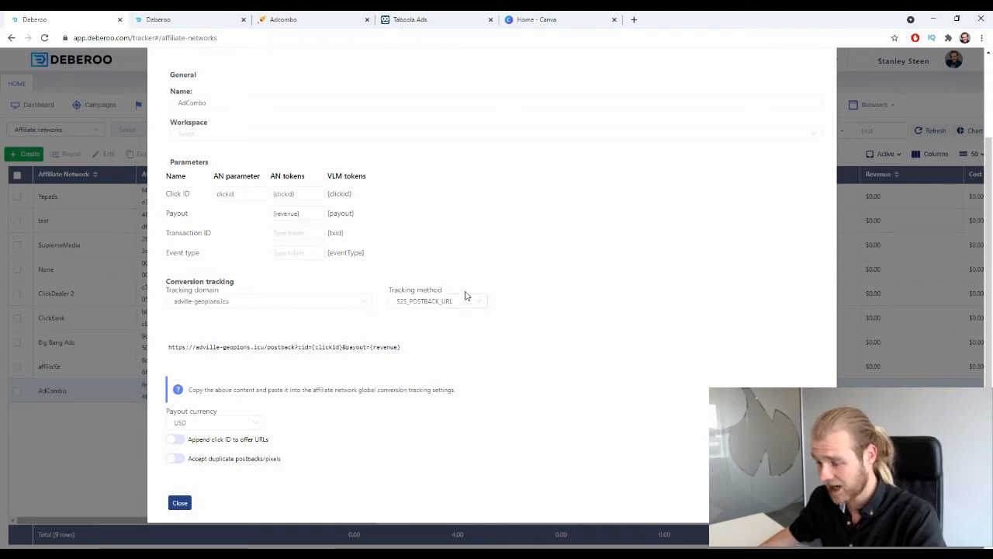
click(231, 132)
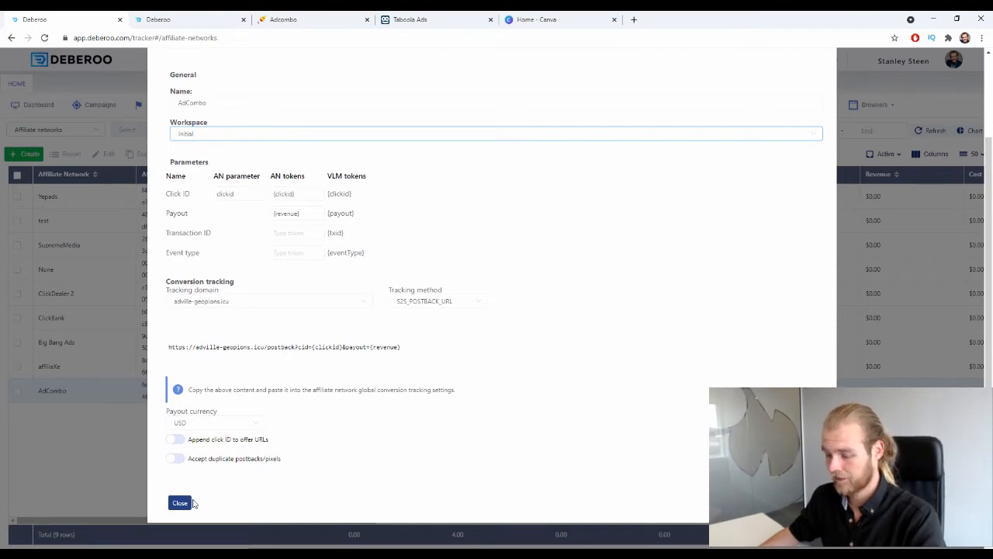
click(190, 503)
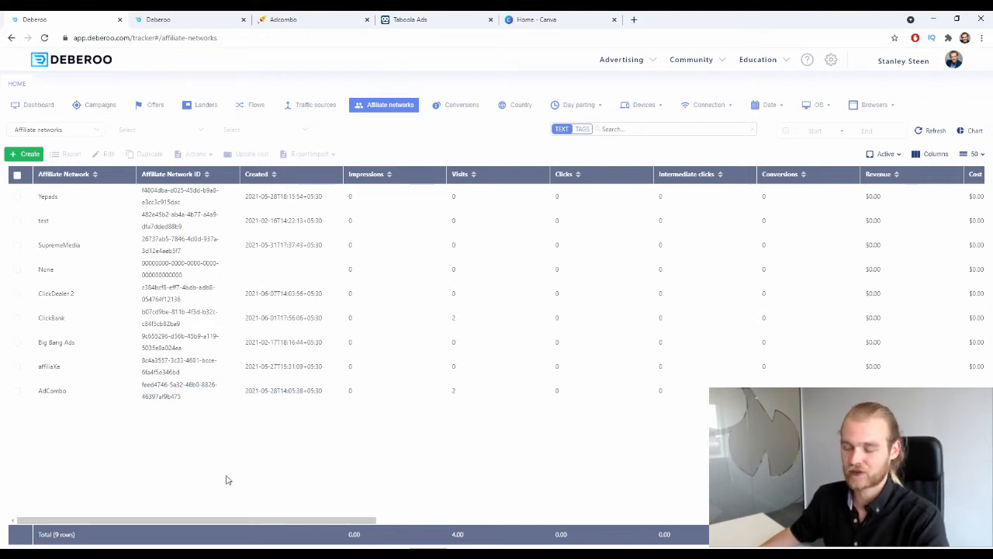
Step: Open the tracker's list of traffic sources and locate Taboola in it
click(318, 104)
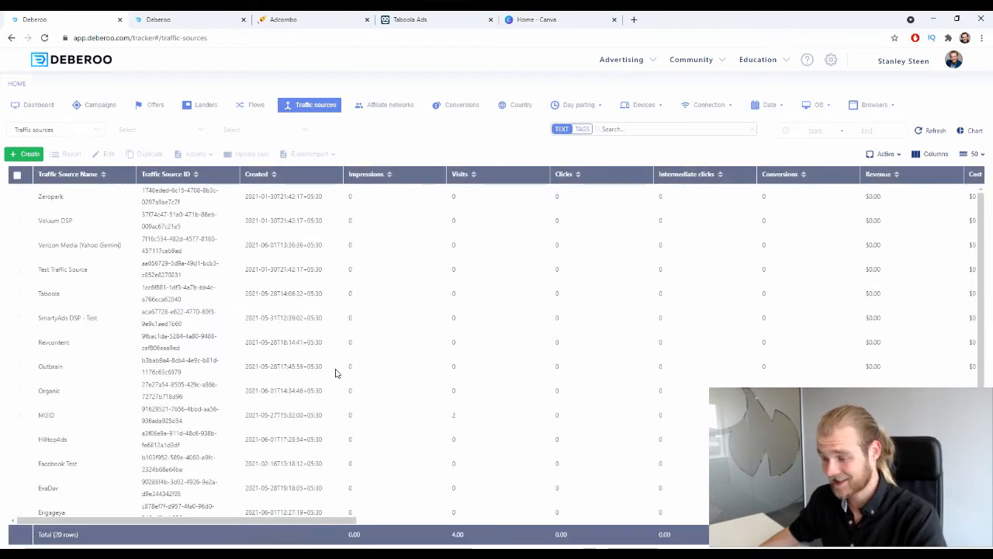
scroll(328, 349, down, 1)
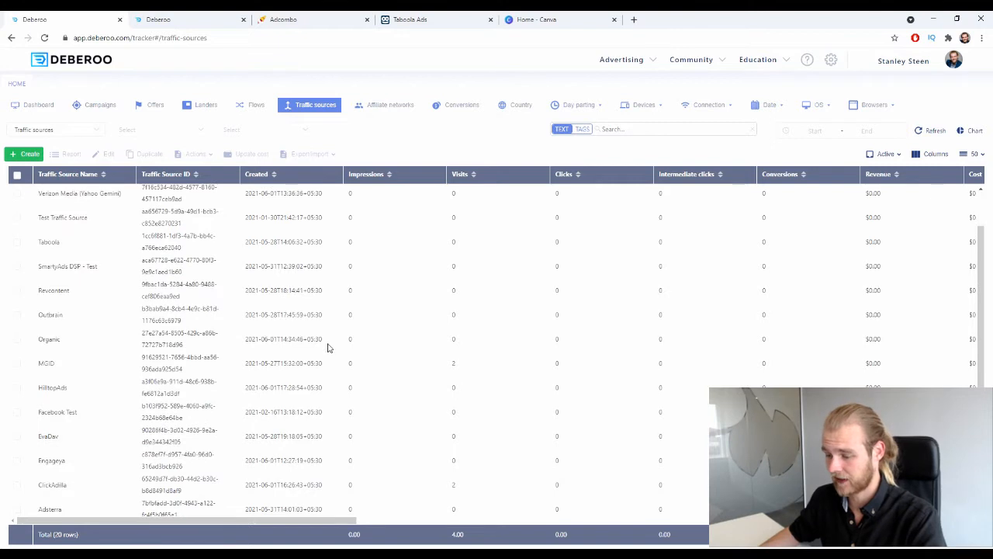
scroll(326, 350, up, 1)
double_click(62, 293)
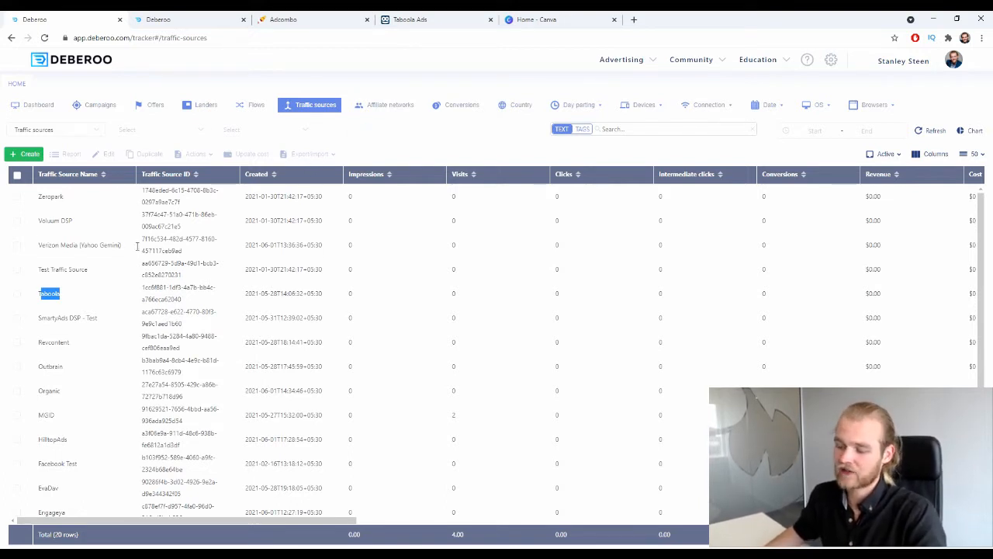
Step: Start a new traffic source from the Taboola template, review its parameters, and close the form
click(33, 156)
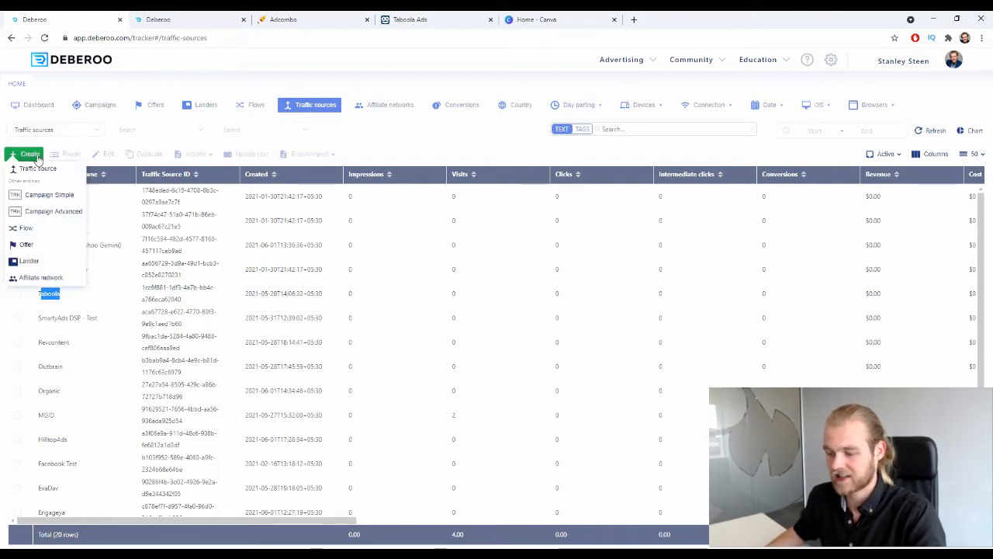
click(37, 169)
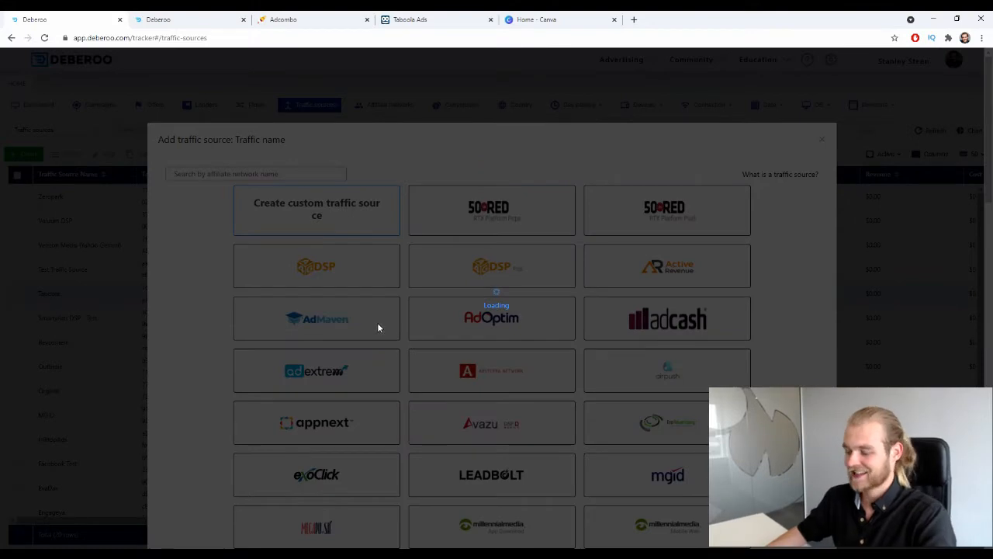
scroll(350, 422, down, 10)
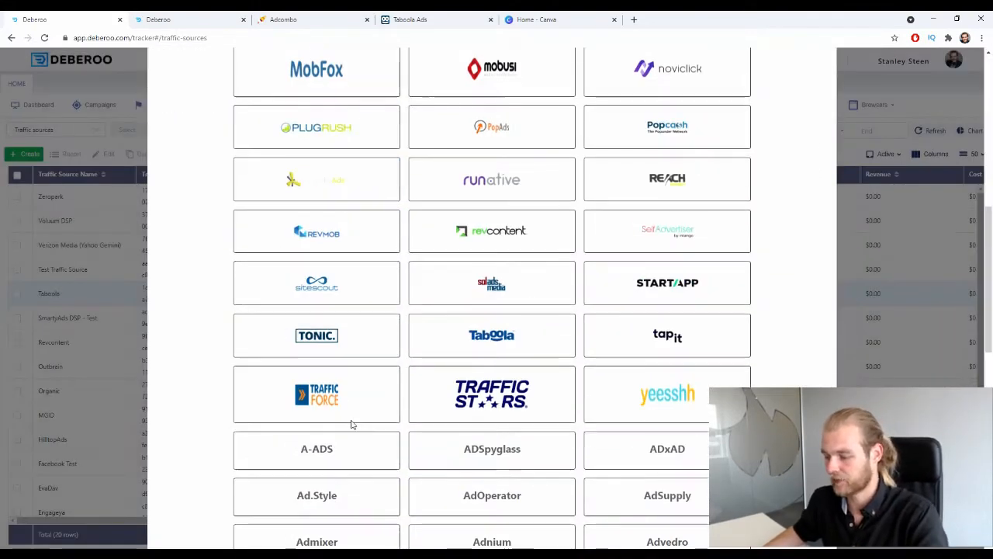
click(443, 335)
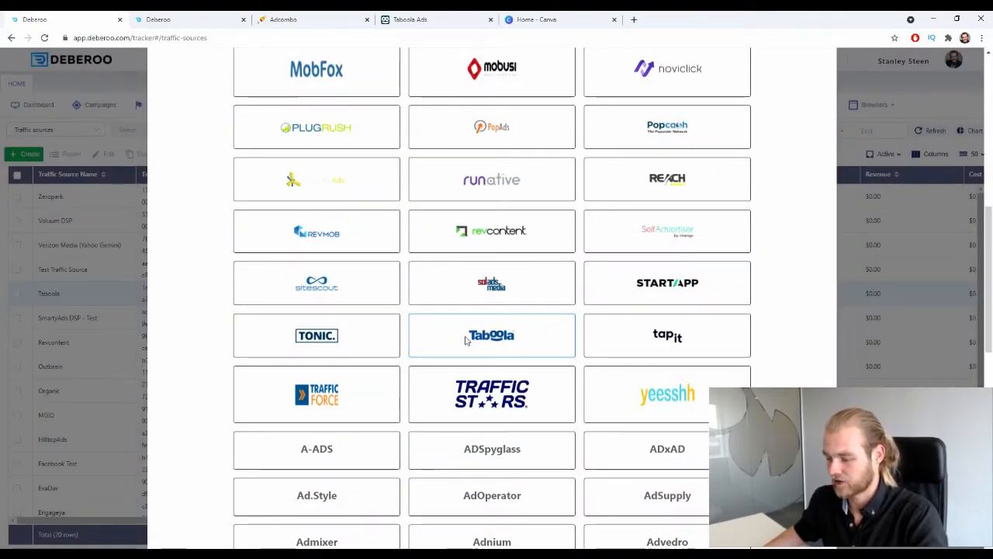
scroll(661, 345, down, 5)
scroll(661, 345, down, 3)
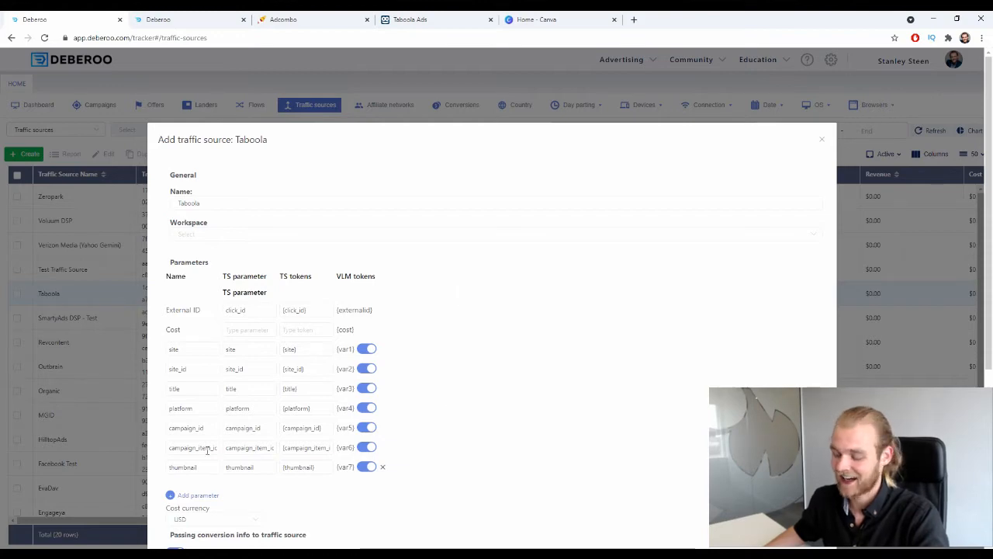
scroll(207, 450, down, 5)
click(185, 504)
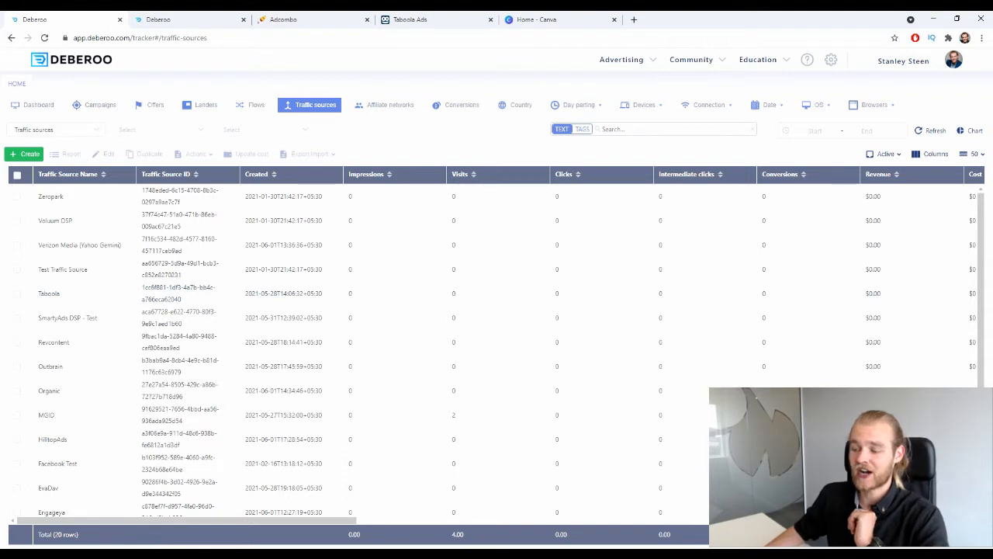
Step: Open the tracker's offers list, return to AdCombo, and preview the [79022] Matcha Slim - Leaves - ES (RO) landing page
click(145, 104)
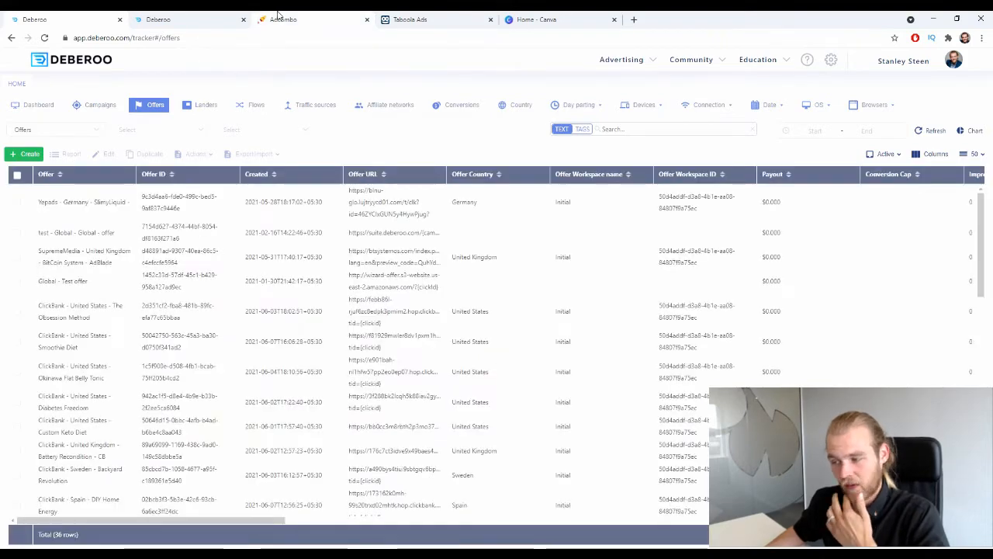
click(341, 19)
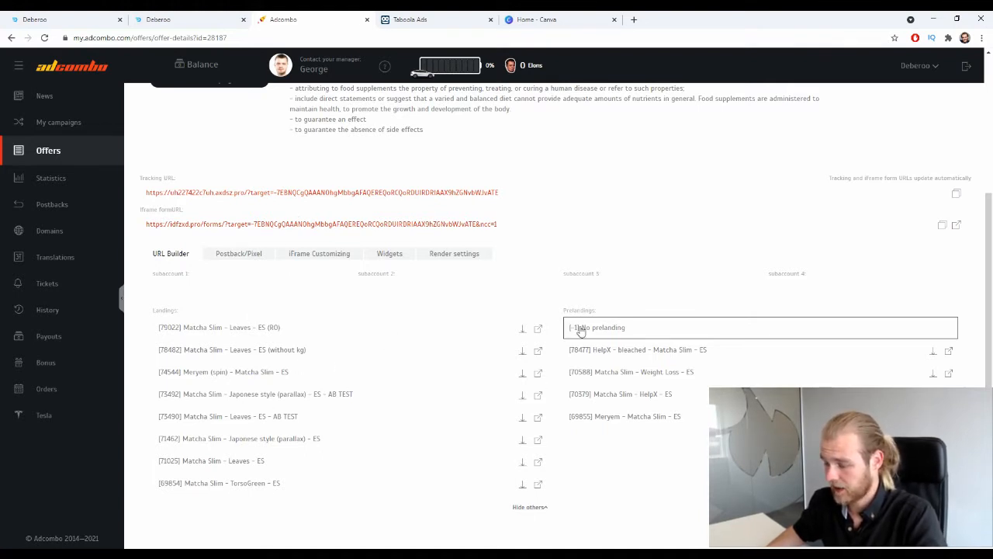
click(538, 329)
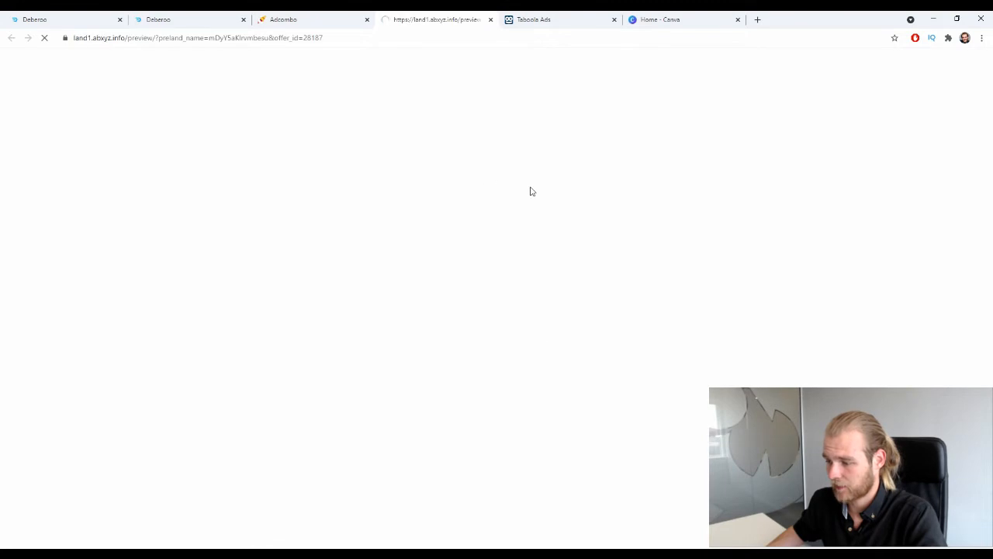
scroll(527, 135, down, 8)
scroll(525, 140, down, 15)
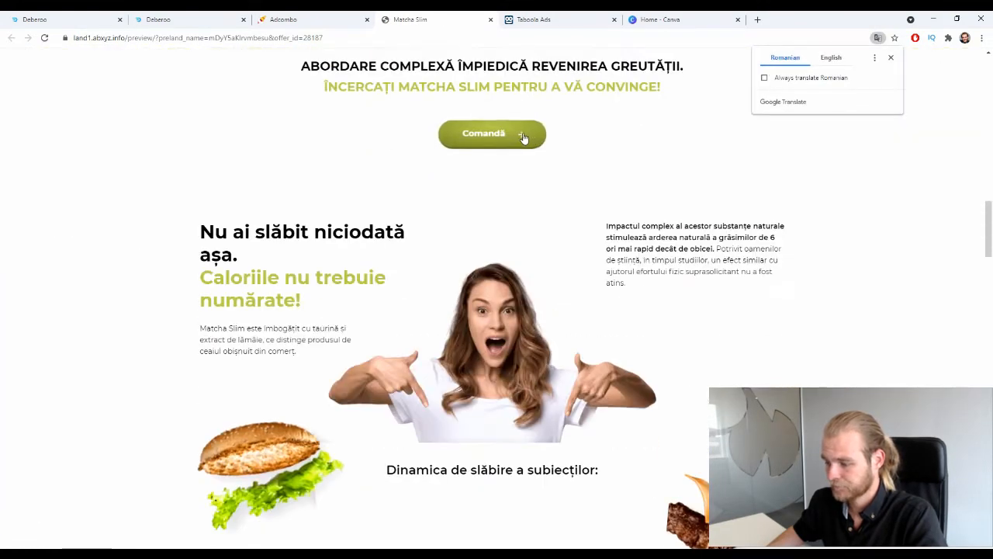
scroll(799, 143, down, 15)
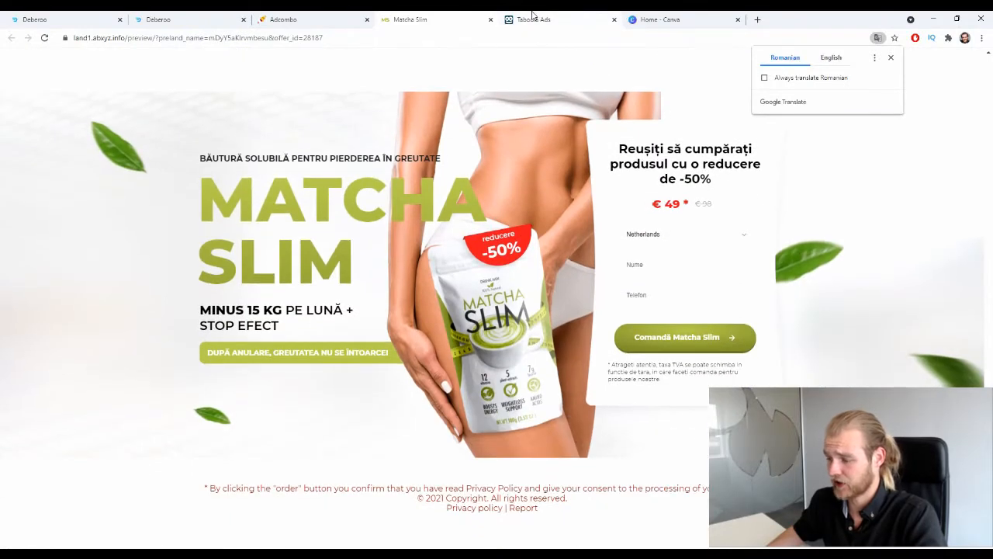
click(490, 19)
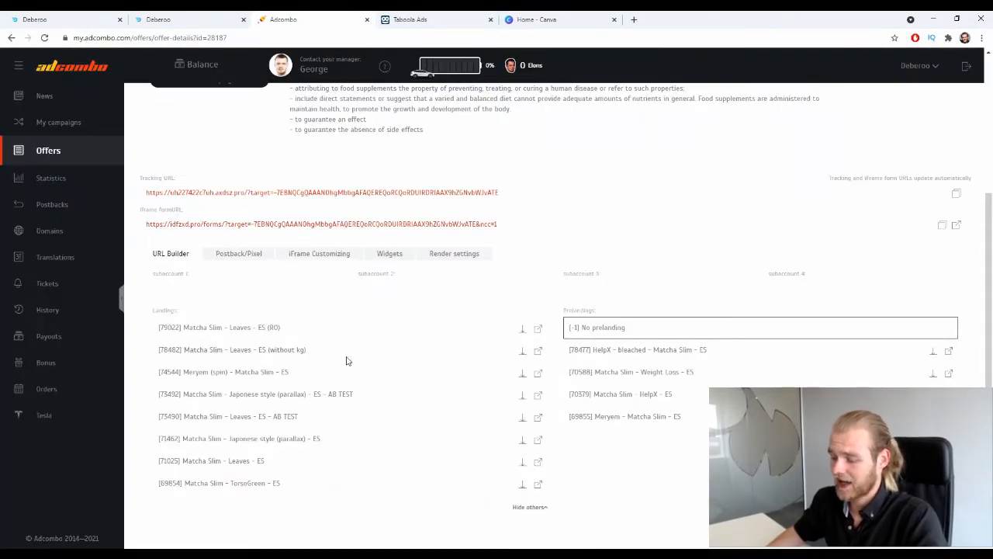
Step: Build the tracking URL with landing [79022] and no prelanding, examine it, and switch the landing to [78482] Matcha Slim - Leaves - ES (without kg)
click(259, 327)
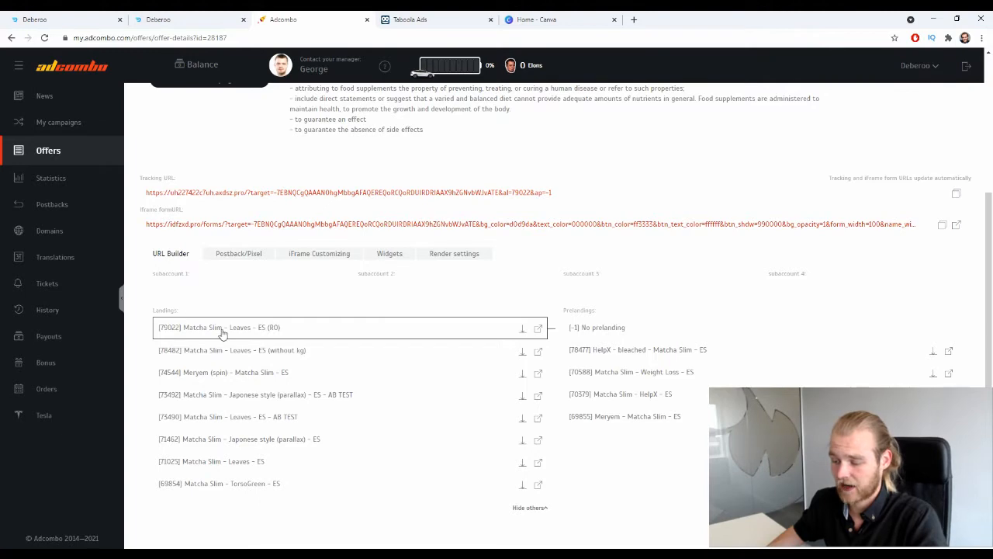
drag(564, 308, 611, 311)
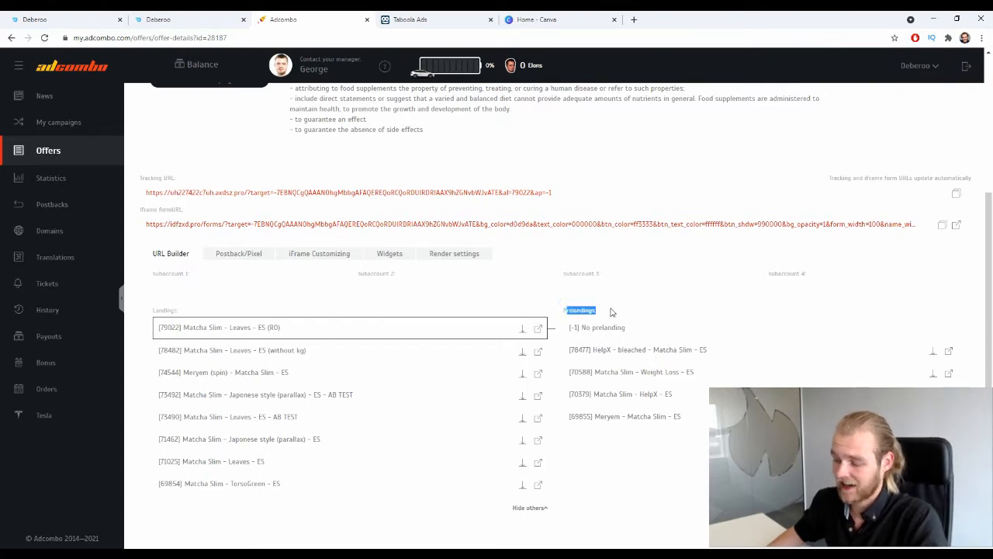
click(612, 310)
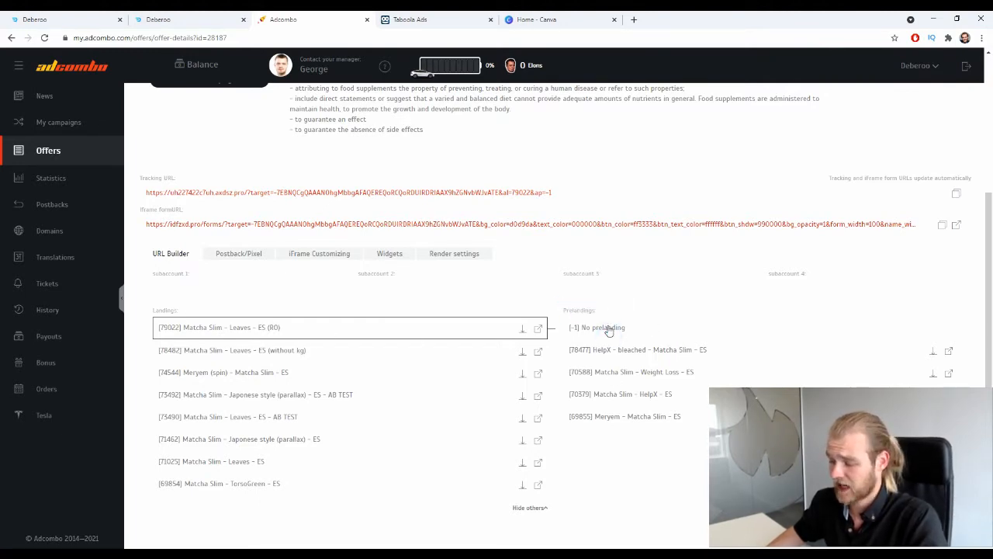
click(606, 326)
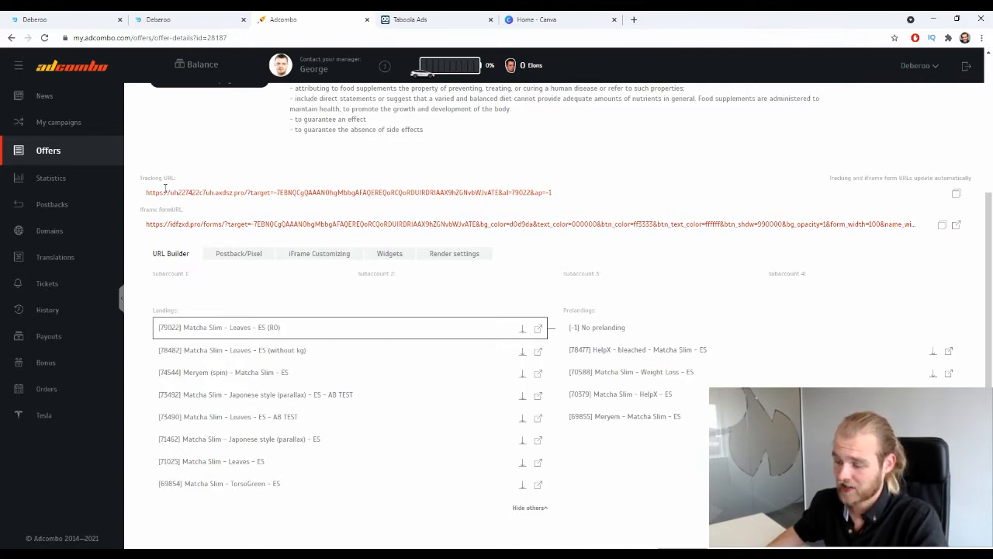
drag(166, 188, 437, 205)
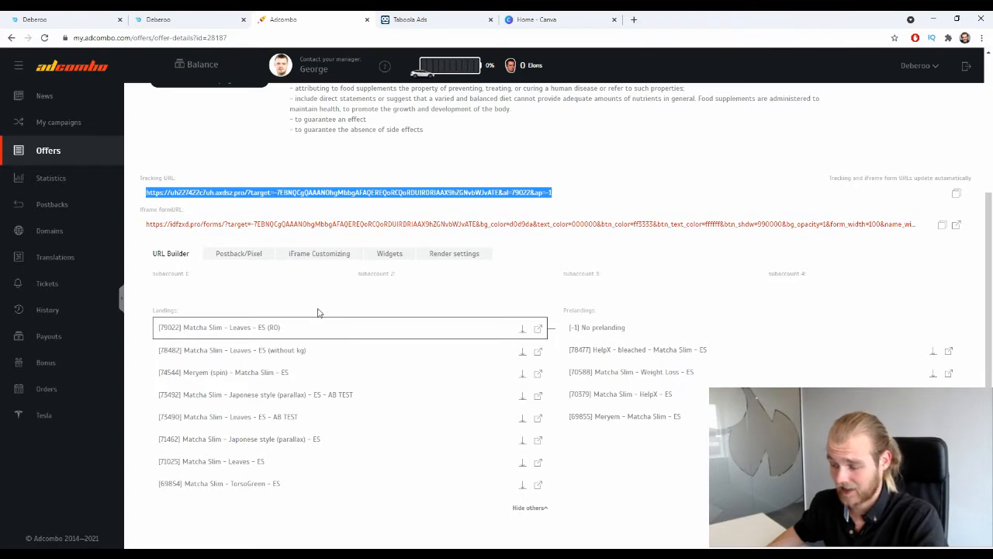
click(285, 353)
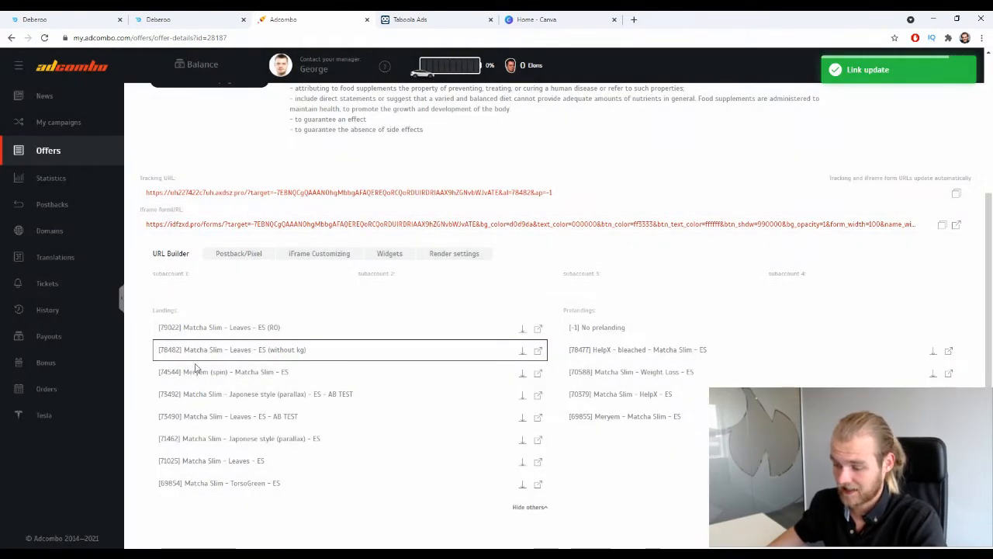
Step: Switch the landing through [74544], [73492] and [73490] to compare their tracking URLs, and set it to [79022] Matcha Slim - Leaves - ES (RO)
click(241, 373)
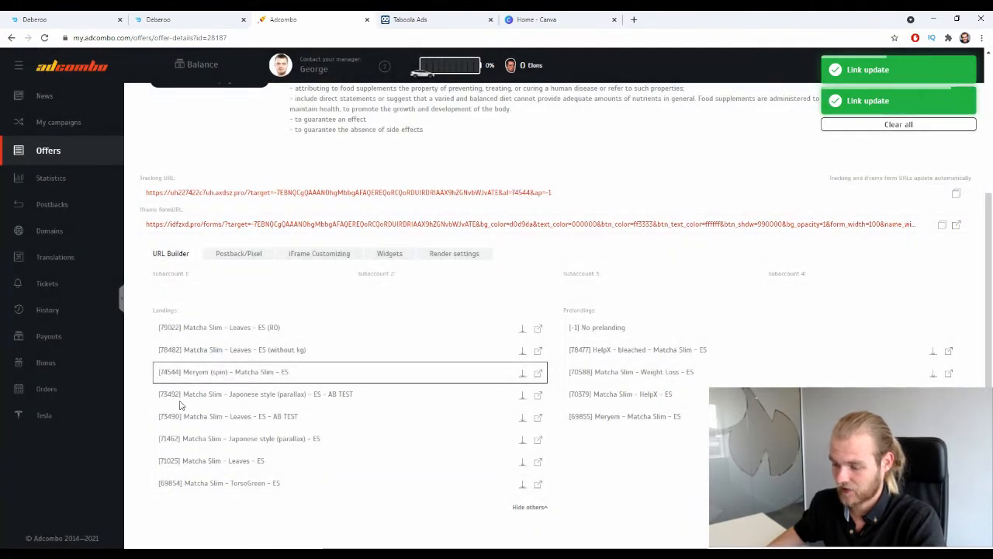
click(196, 394)
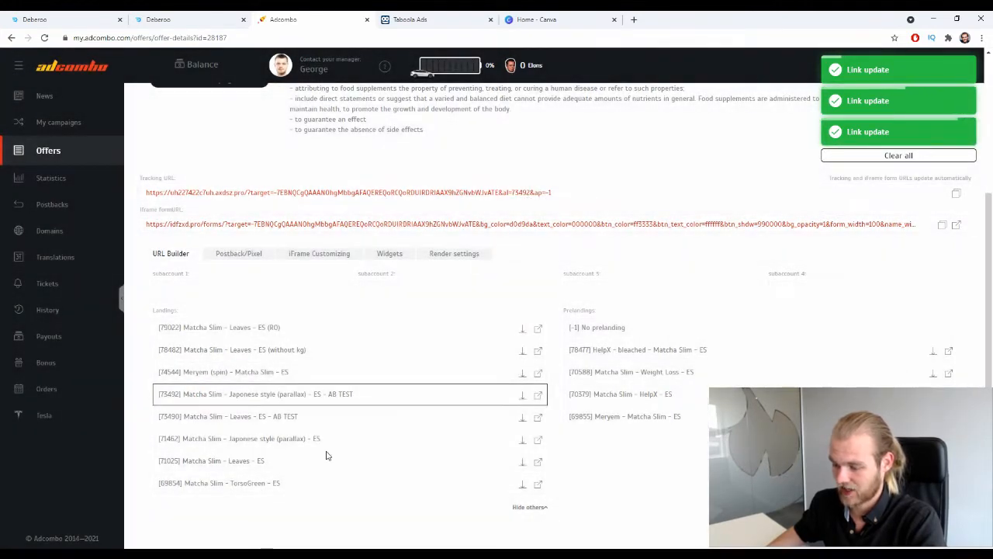
click(278, 416)
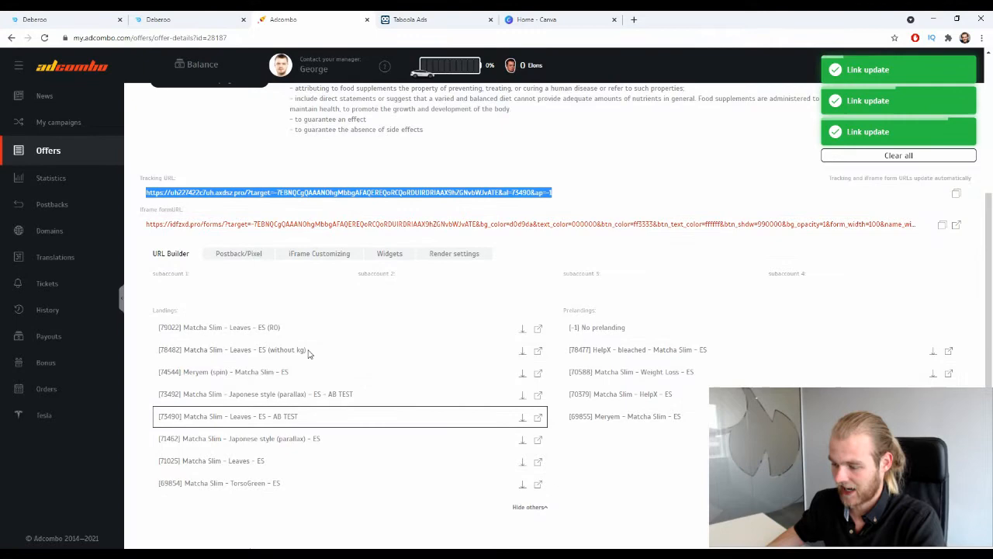
click(268, 328)
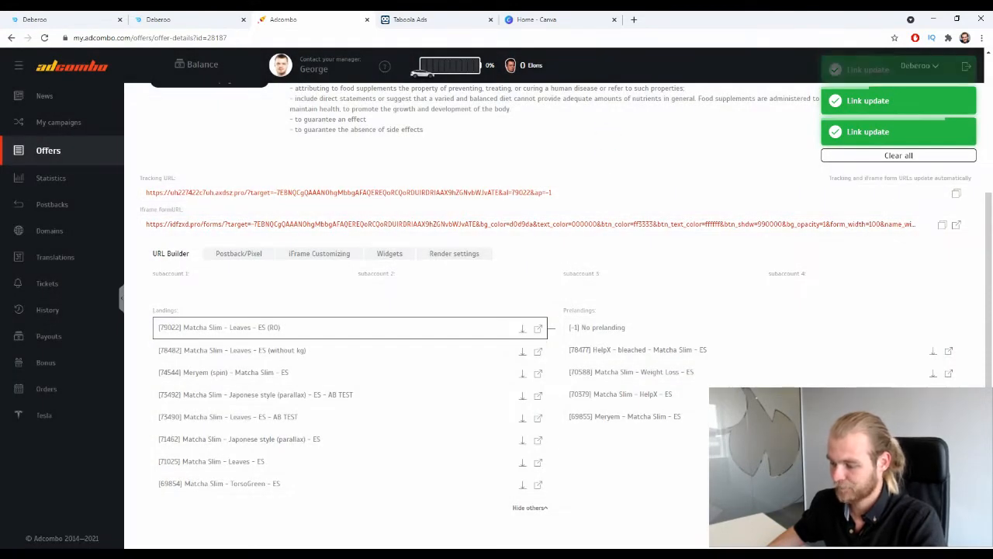
Step: Return to the Deberoo tracker's offers and start a new offer with workspace Initial, affiliate network AdCombo and country tag Spain
click(207, 16)
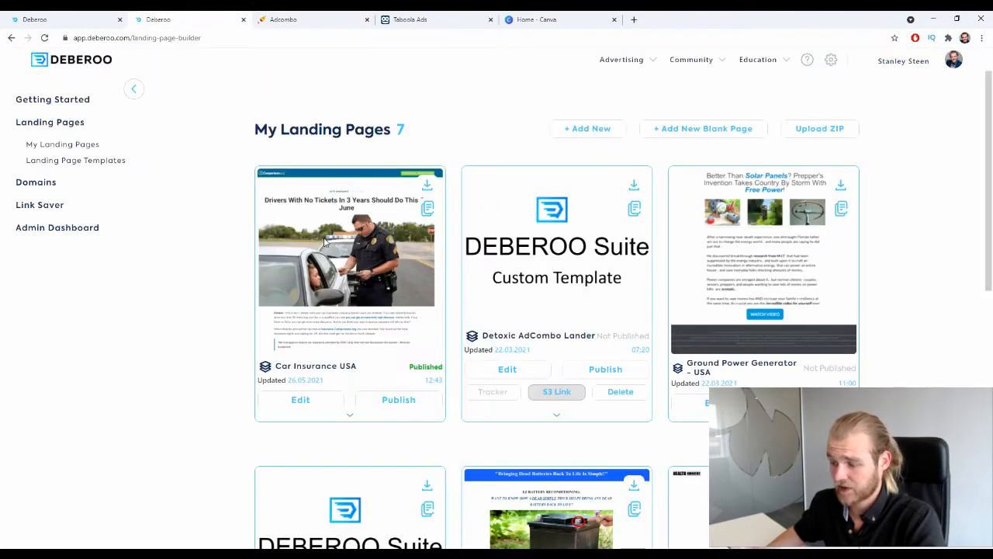
click(80, 15)
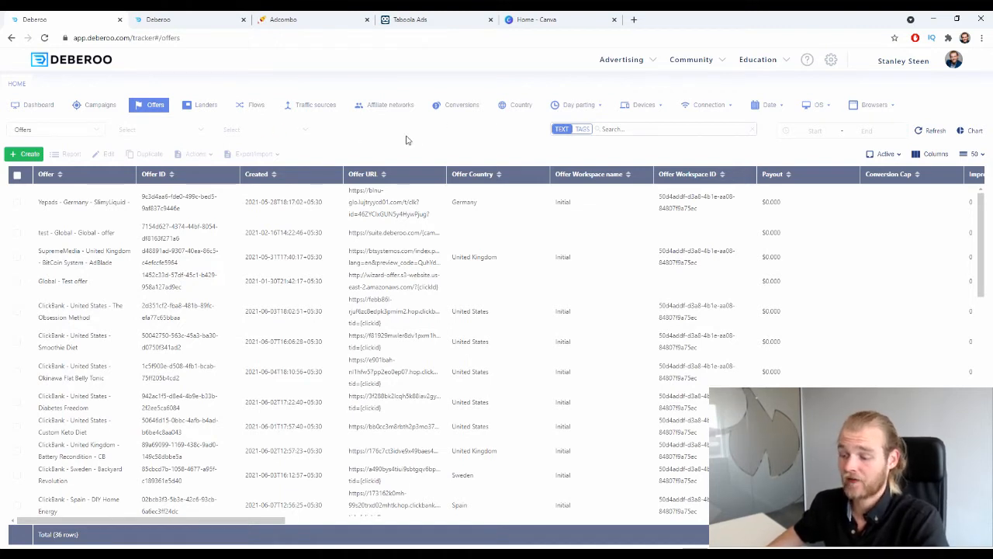
click(29, 154)
click(26, 166)
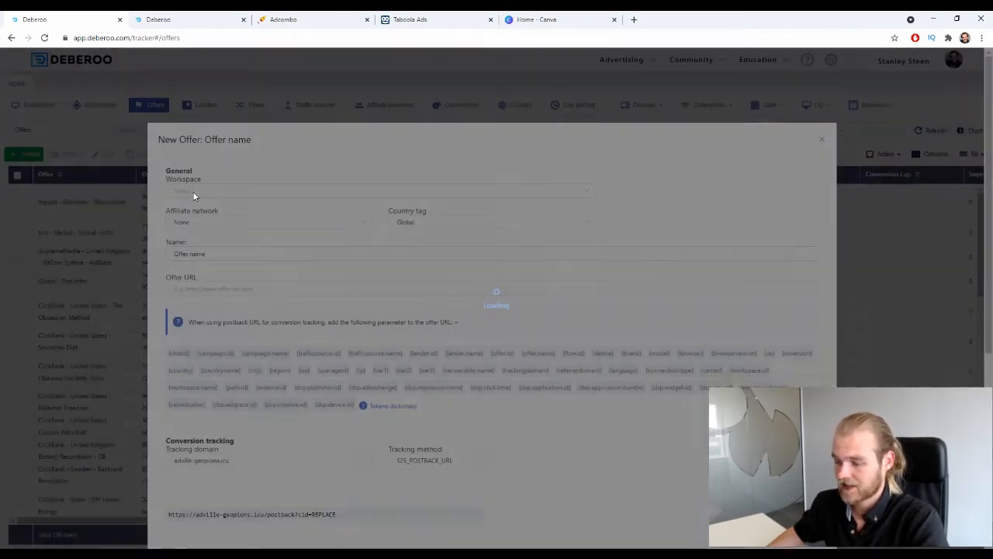
click(194, 193)
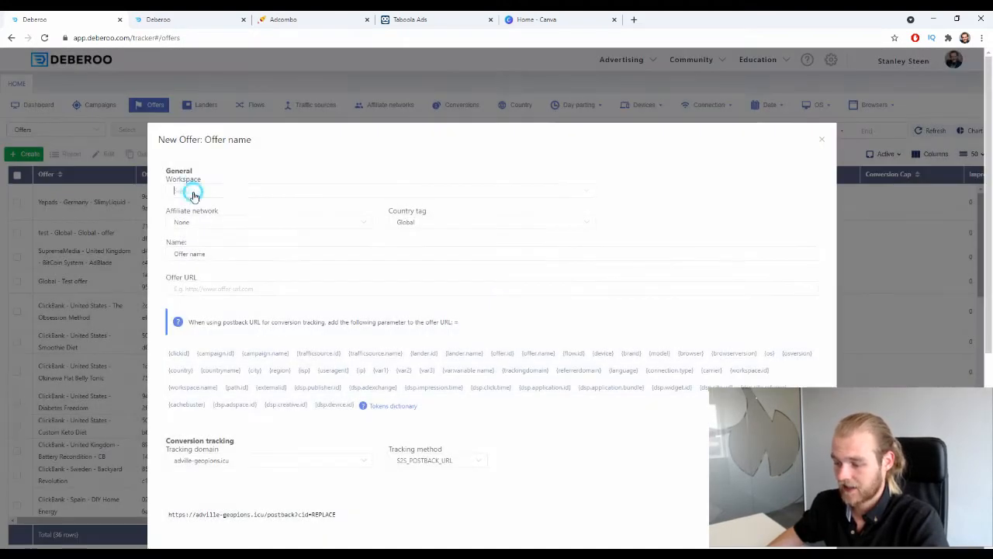
click(211, 222)
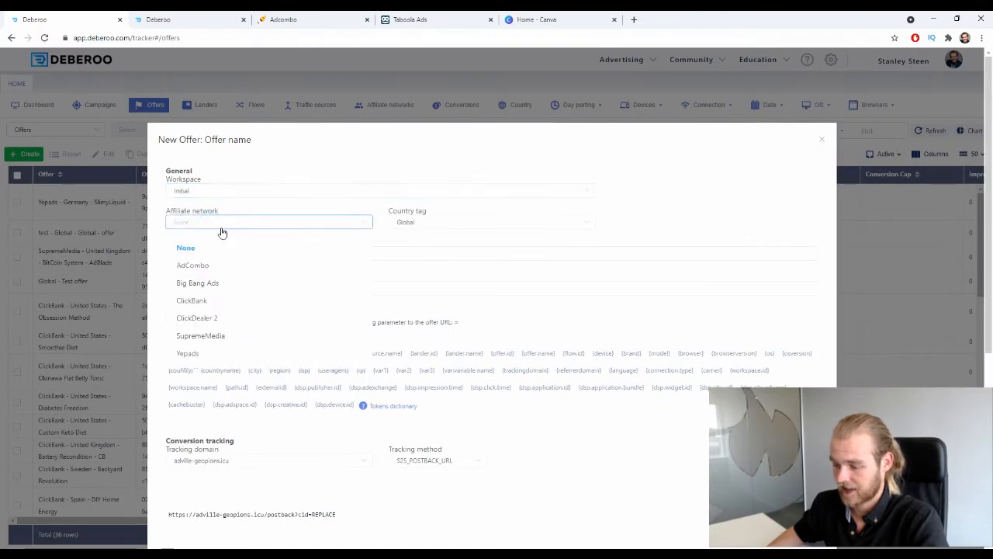
click(225, 266)
click(453, 221)
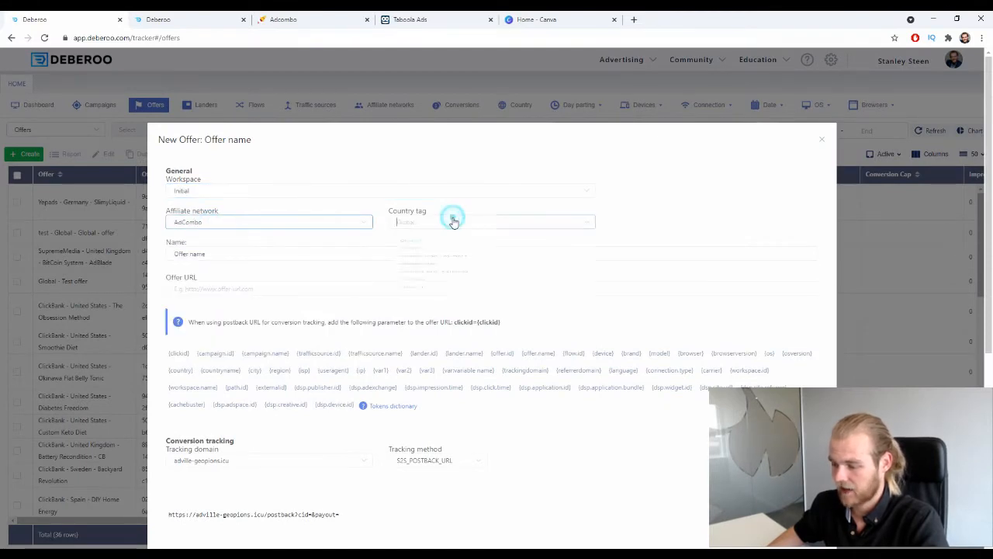
text(spa)
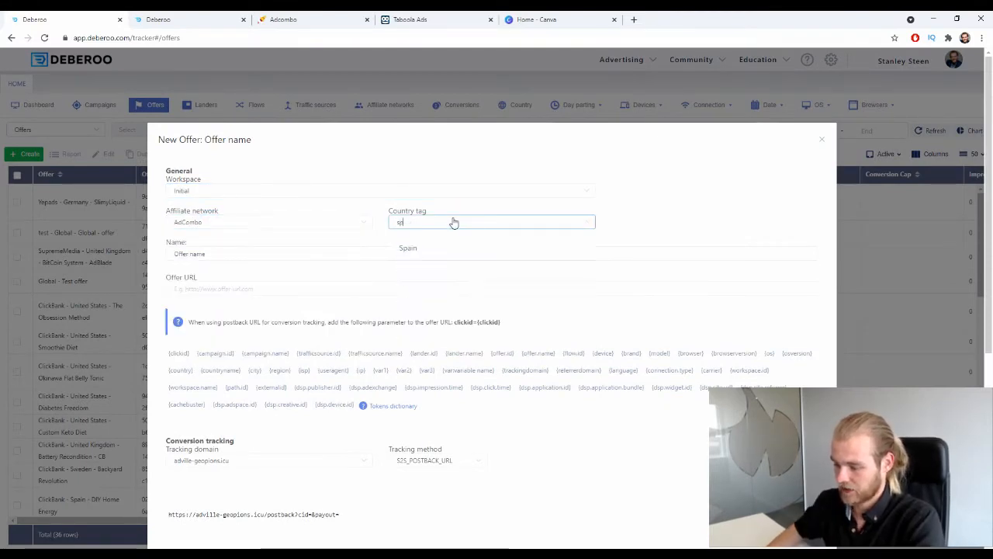
click(501, 244)
Step: Name the new offer "Matcha Slim - AdCombo"
drag(233, 255, 165, 262)
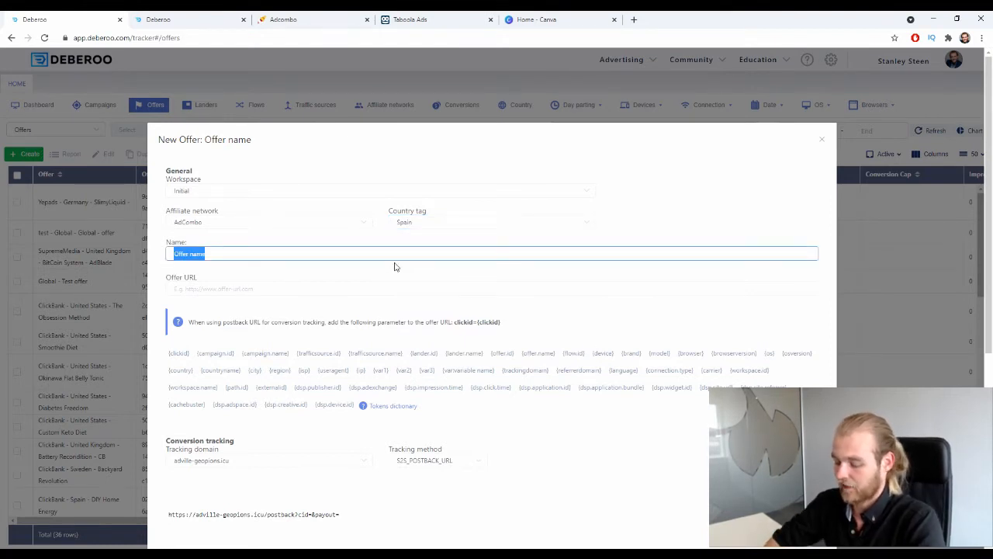
text(Mar)
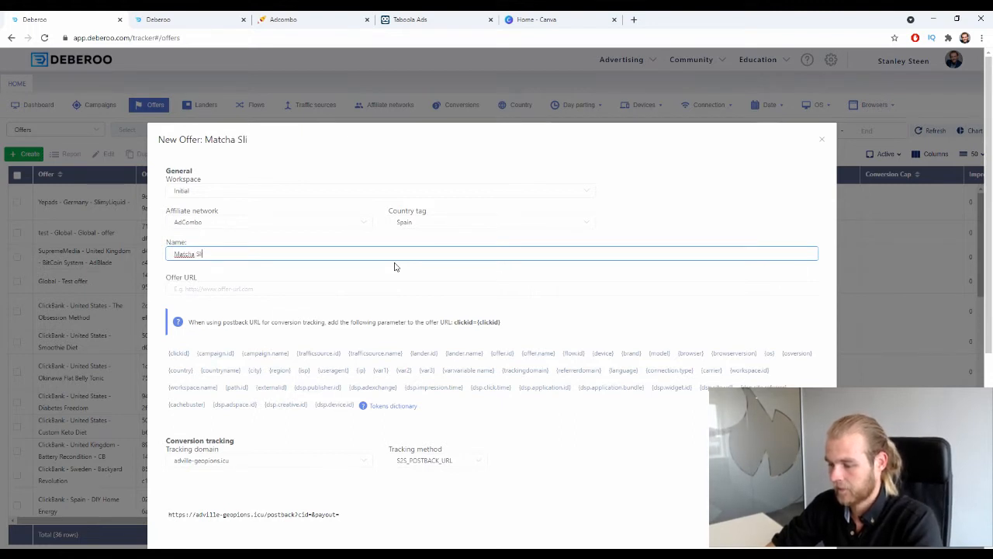
text(cha Slim - AdCombo Offer Page 1)
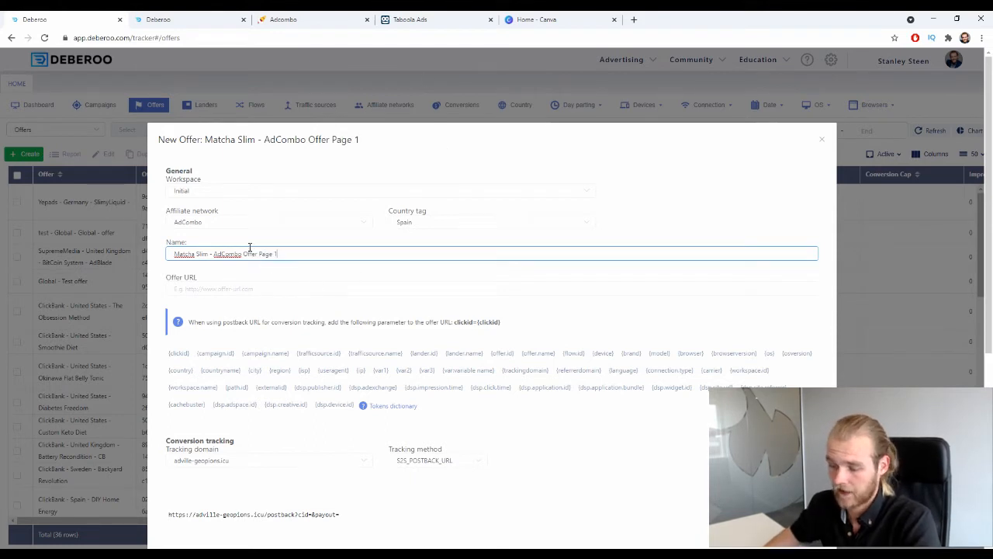
drag(248, 259, 319, 245)
key(BackSpace)
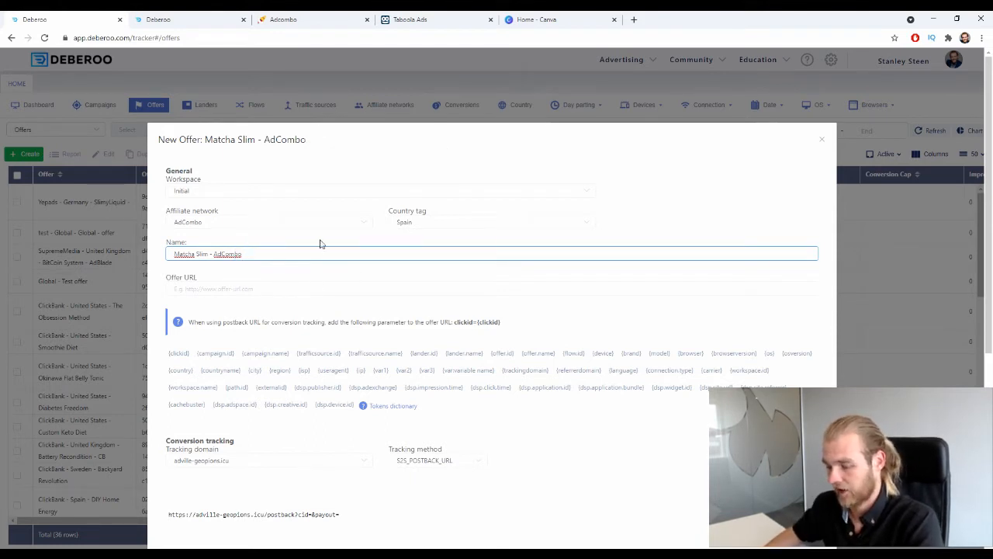
click(293, 317)
Step: Paste the AdCombo tracking URL of landing 79022 as the new offer's URL
click(266, 285)
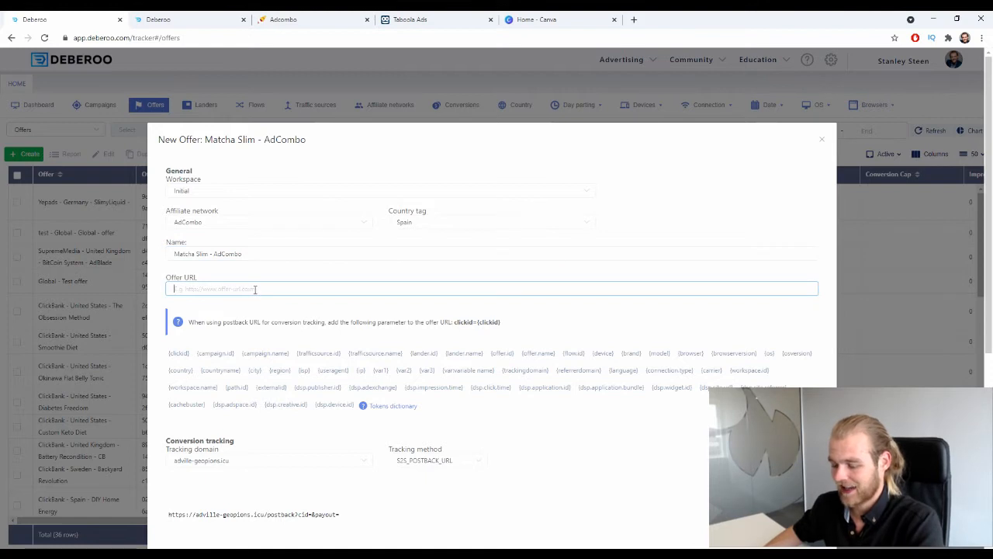
key(ctrl+v)
drag(174, 275, 198, 278)
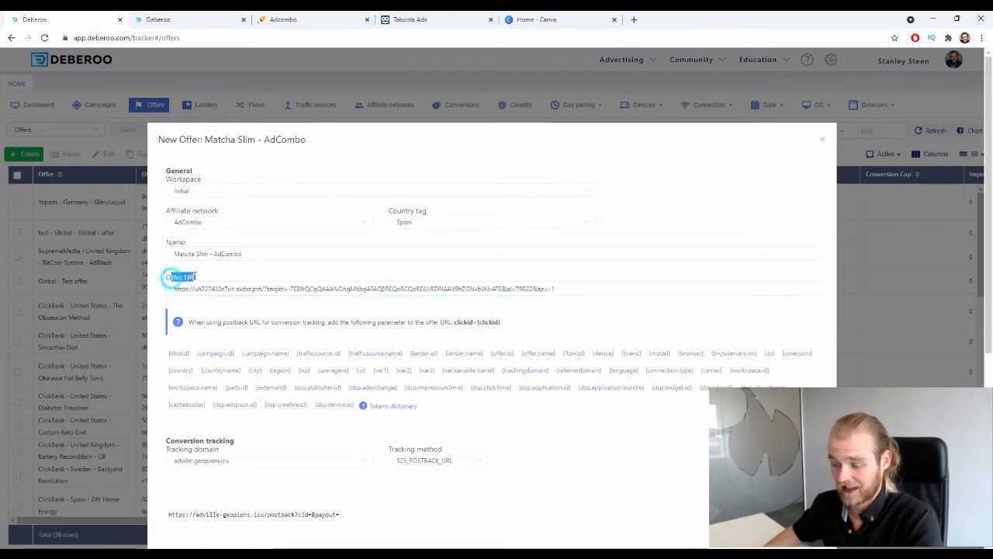
click(208, 278)
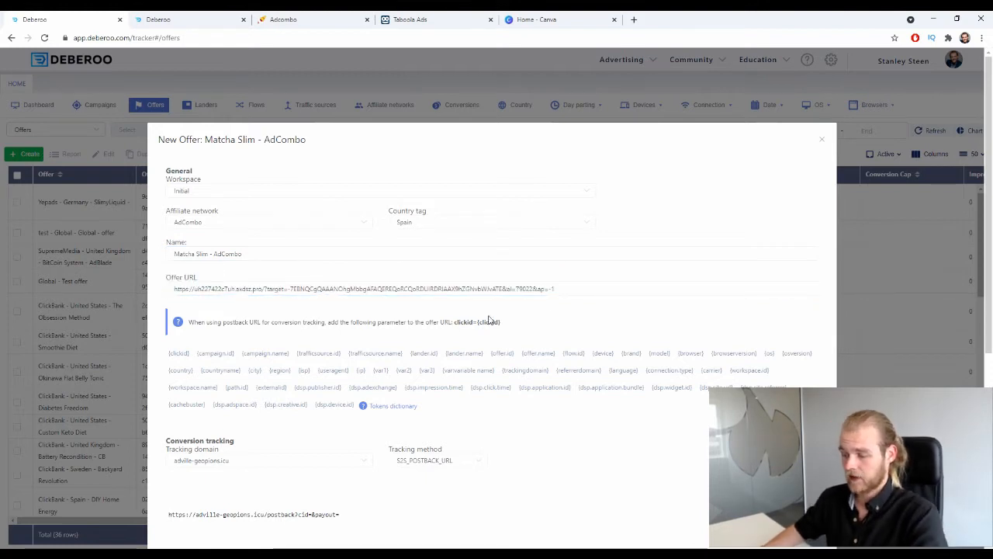
Step: Append "?clickid={clickid}" to the end of the offer URL and save the offer
click(600, 287)
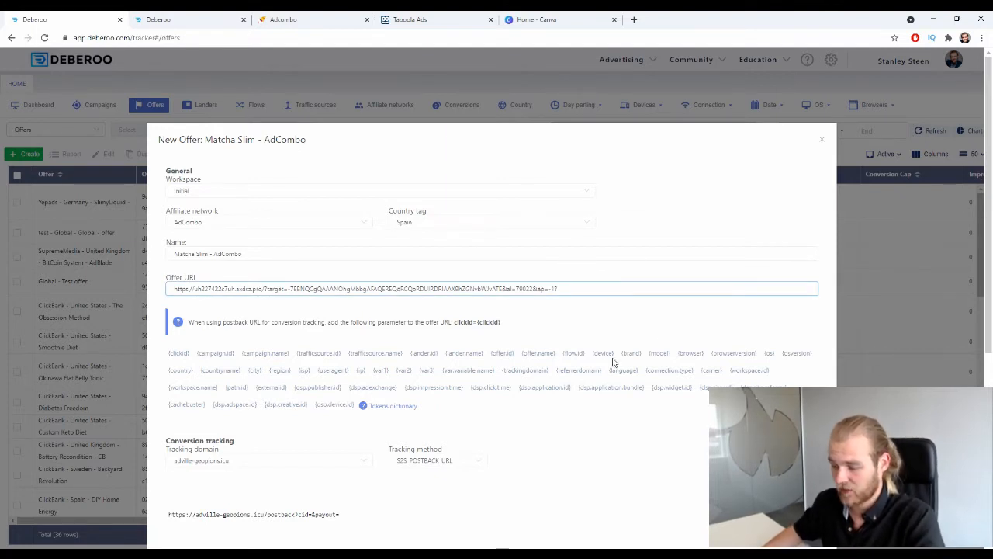
drag(535, 321, 454, 326)
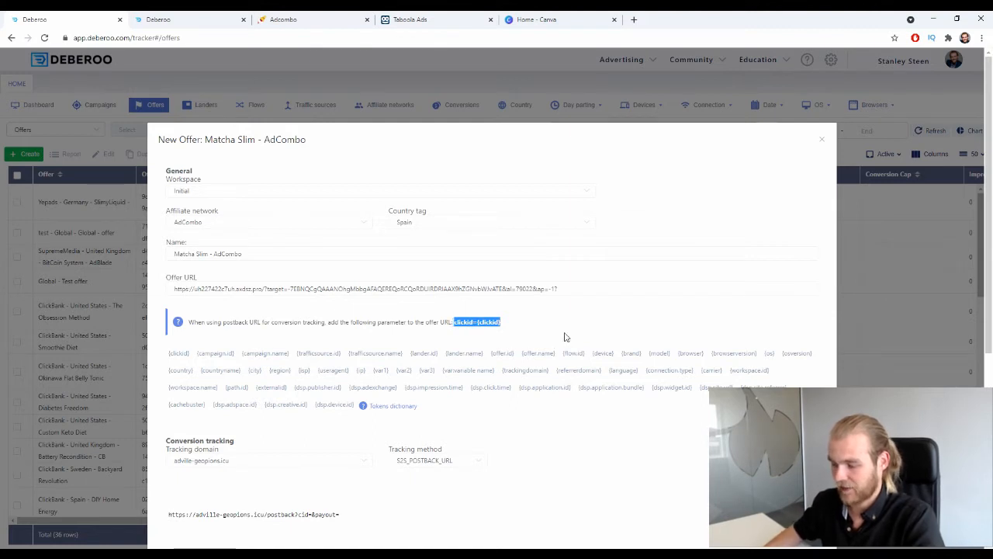
click(589, 291)
text(clickid={clickid})
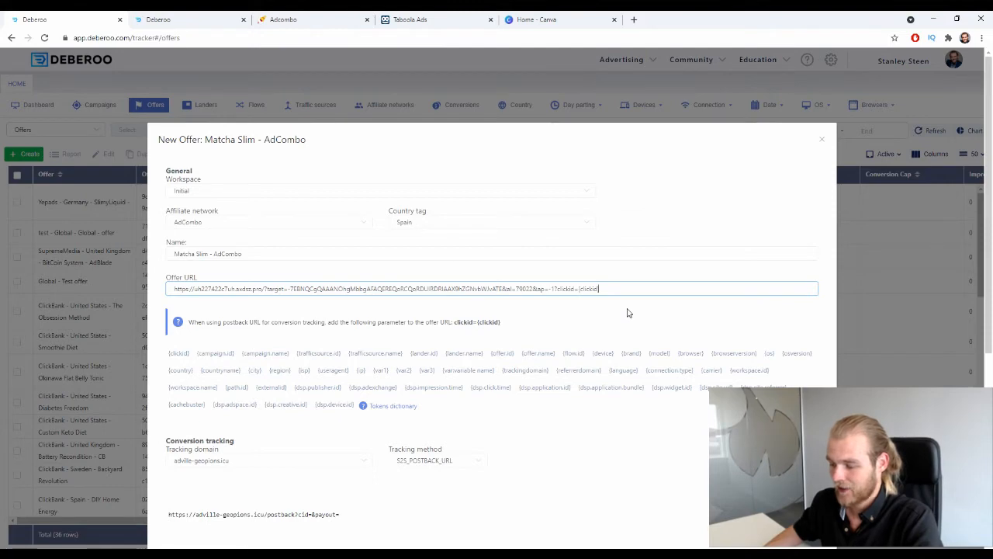
scroll(628, 313, down, 4)
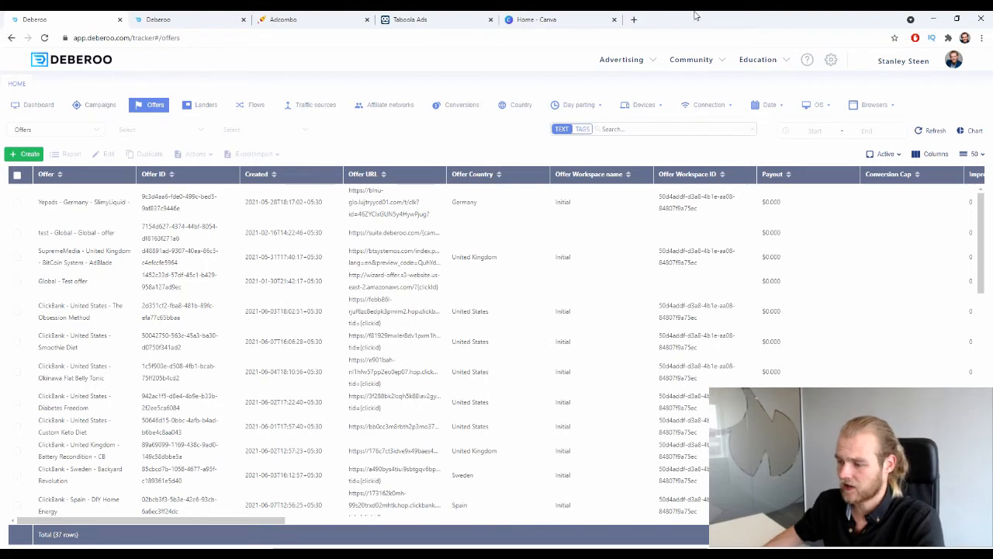
Step: Switch back to AdCombo and open previews of the prelandings [78477], [70588], [70379] and [69855]
click(322, 15)
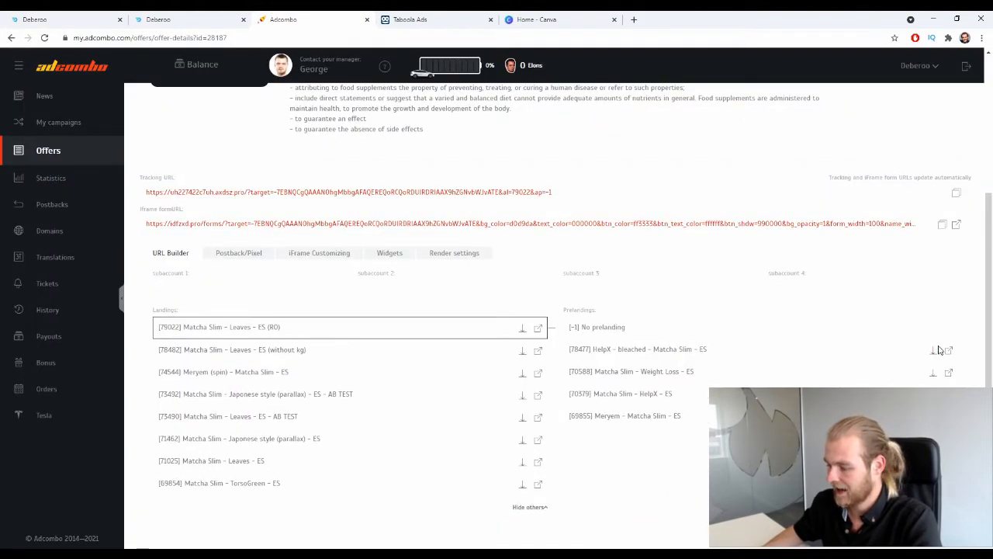
click(948, 350)
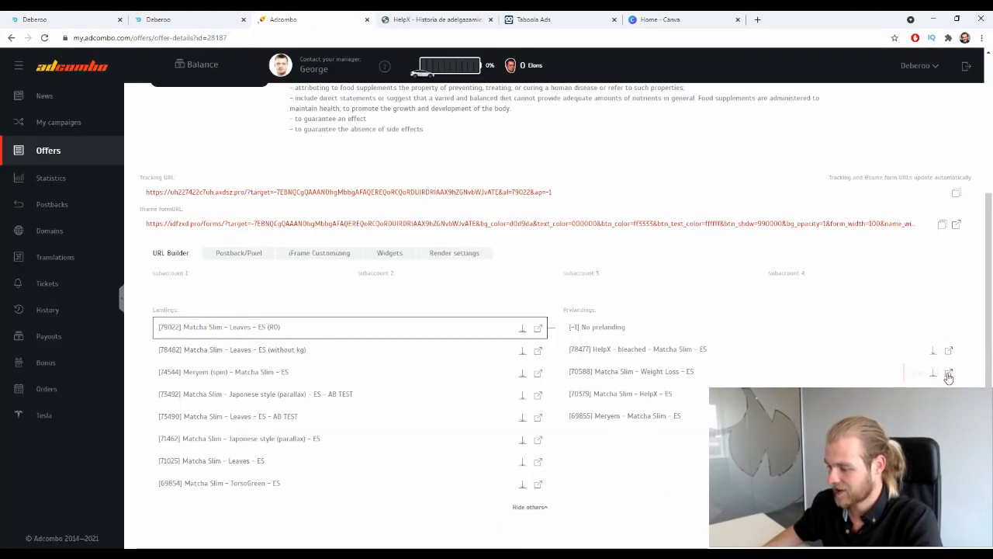
click(948, 374)
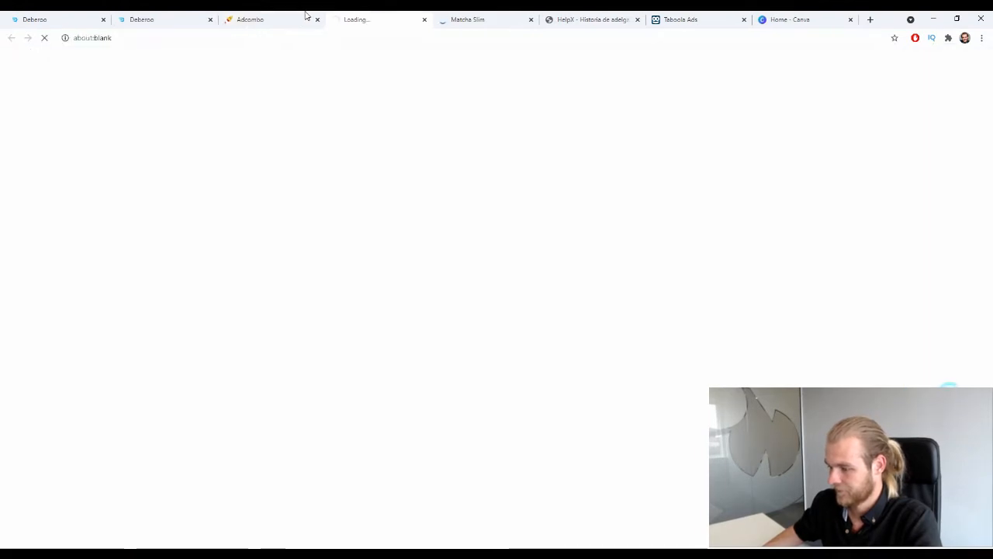
click(277, 15)
click(949, 417)
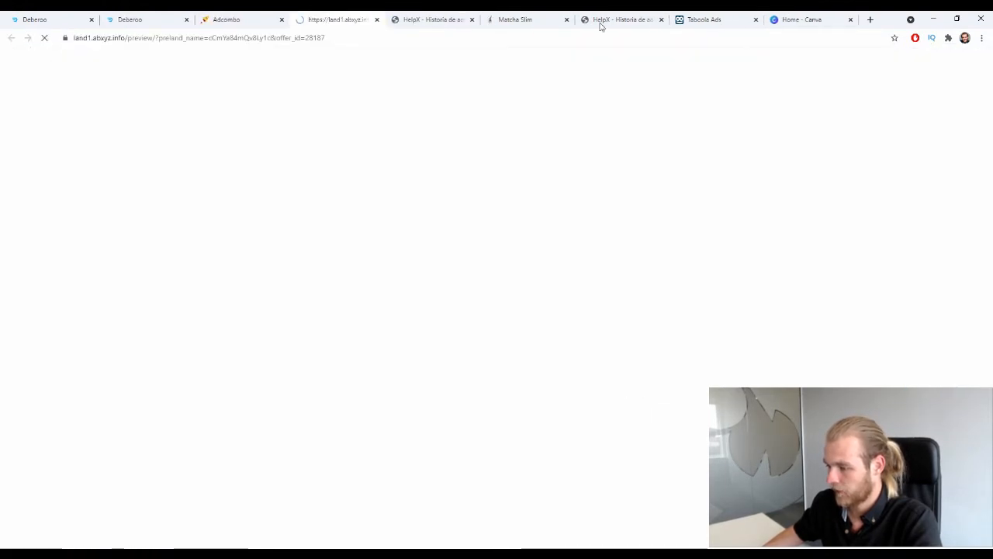
Step: Read through the HelpX - bleached prelanding preview from its headline down to the comments
click(632, 21)
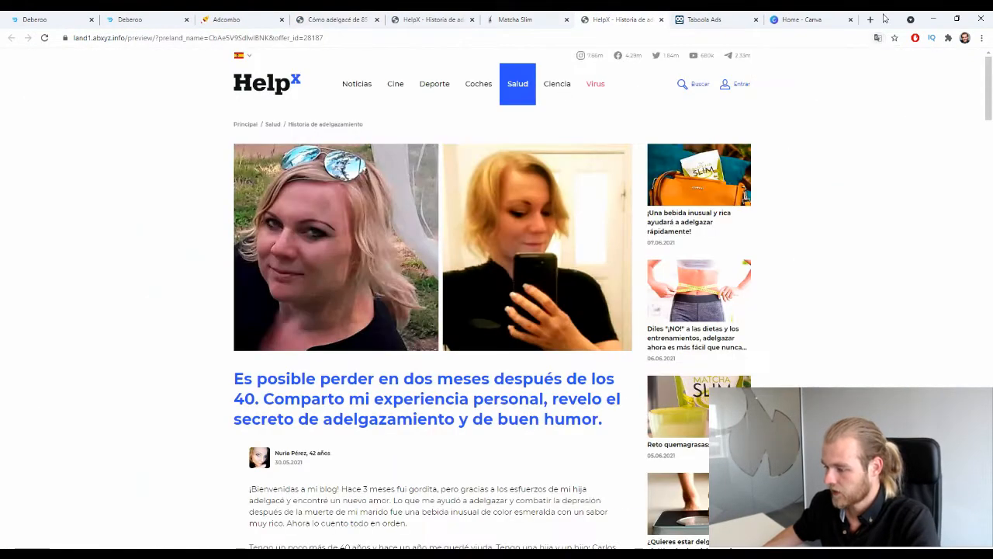
scroll(806, 137, down, 1)
scroll(814, 135, up, 1)
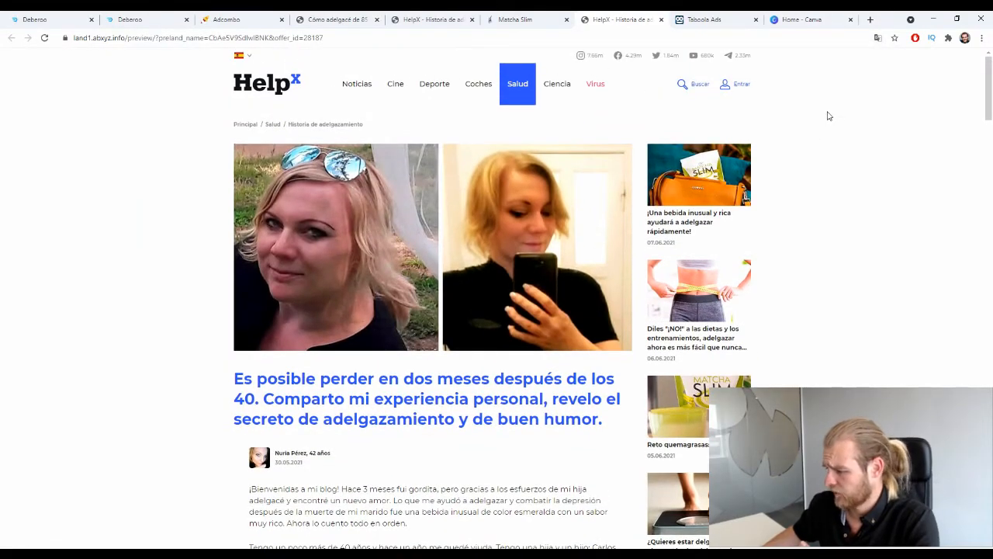
scroll(823, 120, down, 20)
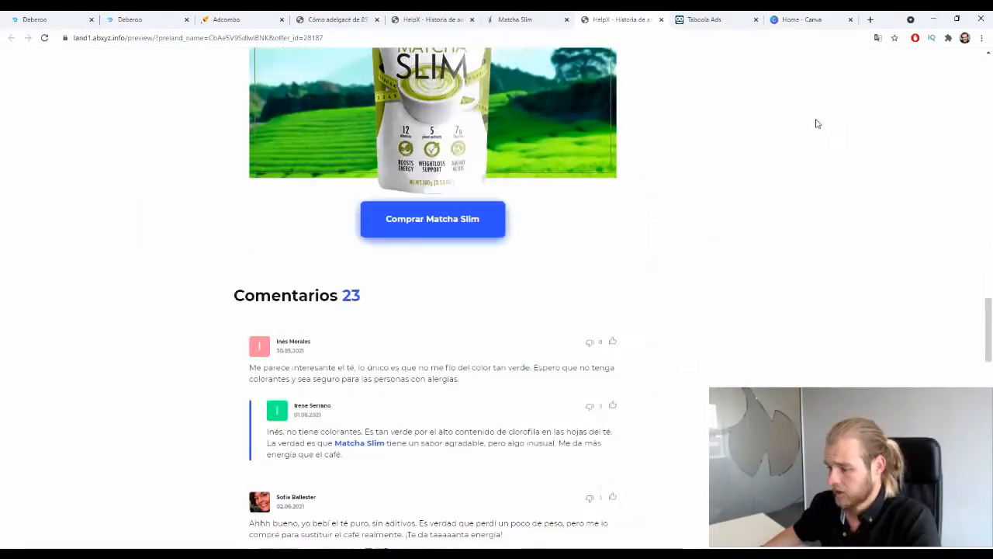
scroll(811, 123, down, 15)
Step: Read through the Matcha Slim - Weight Loss prelanding preview down to its order button and comments
click(516, 20)
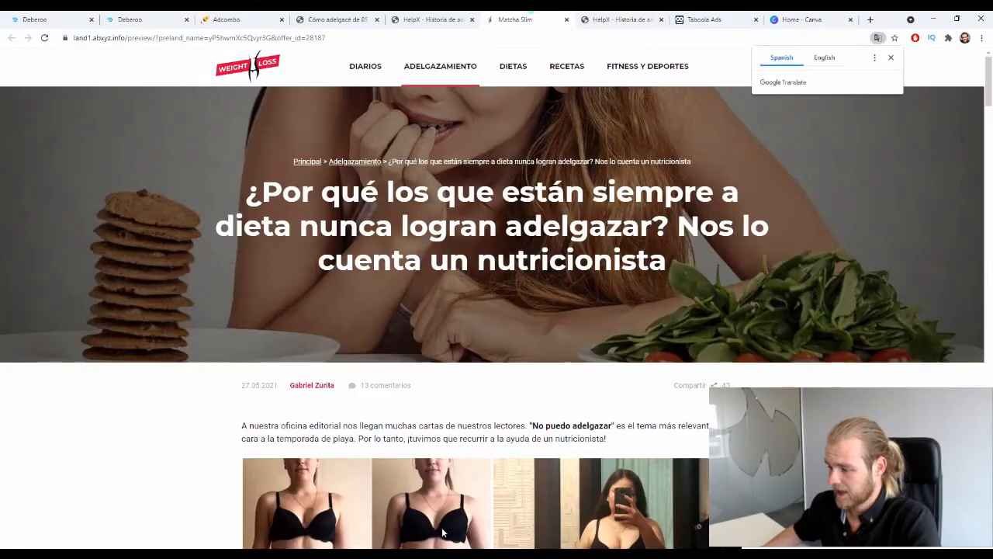
scroll(478, 330, down, 10)
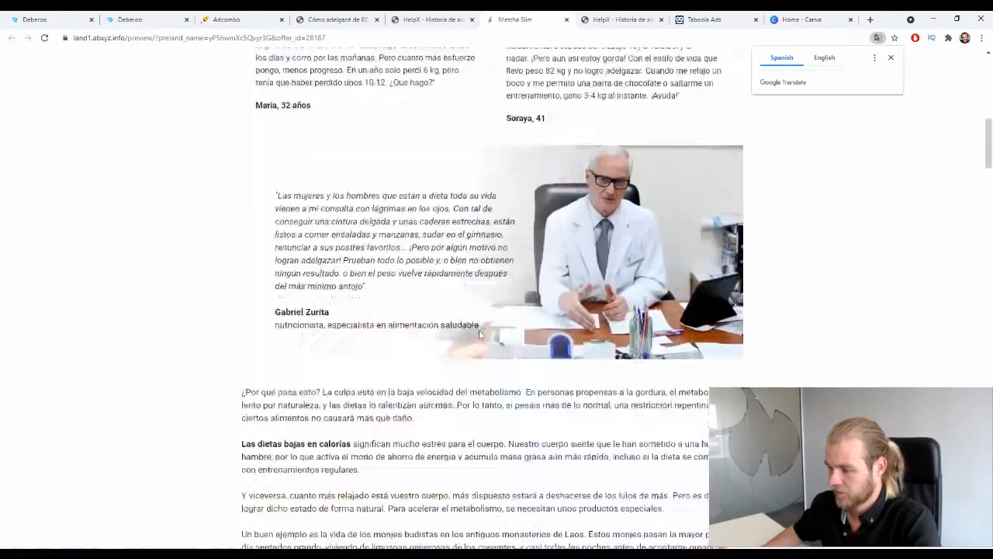
scroll(479, 331, down, 15)
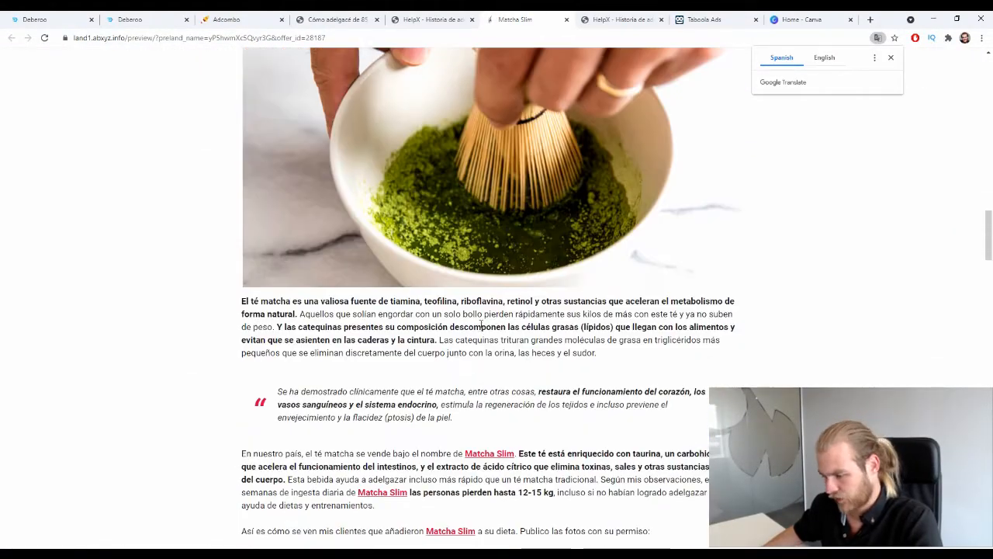
scroll(488, 318, down, 15)
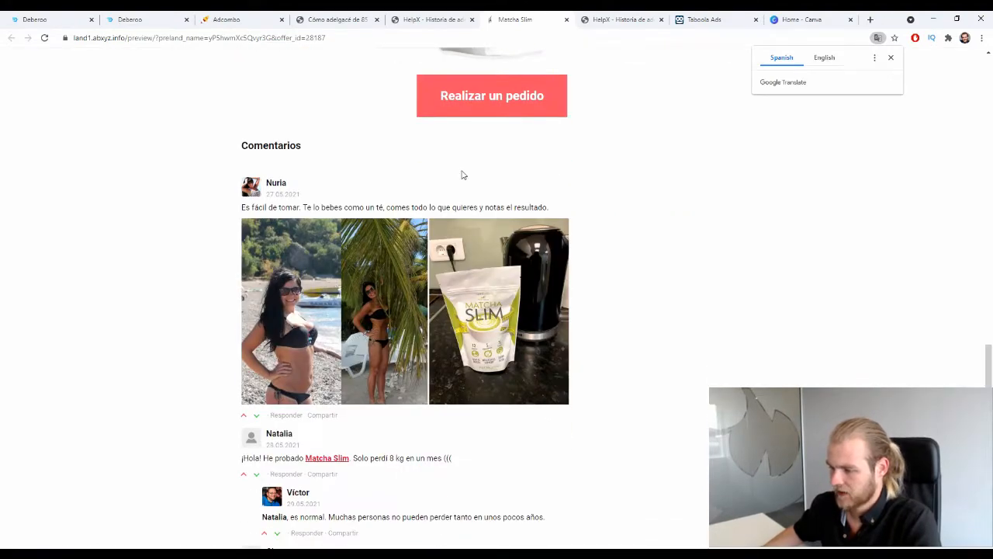
Step: Compare the headlines and intro of the HelpX - ES prelanding preview with those of the HelpX - bleached preview
click(437, 17)
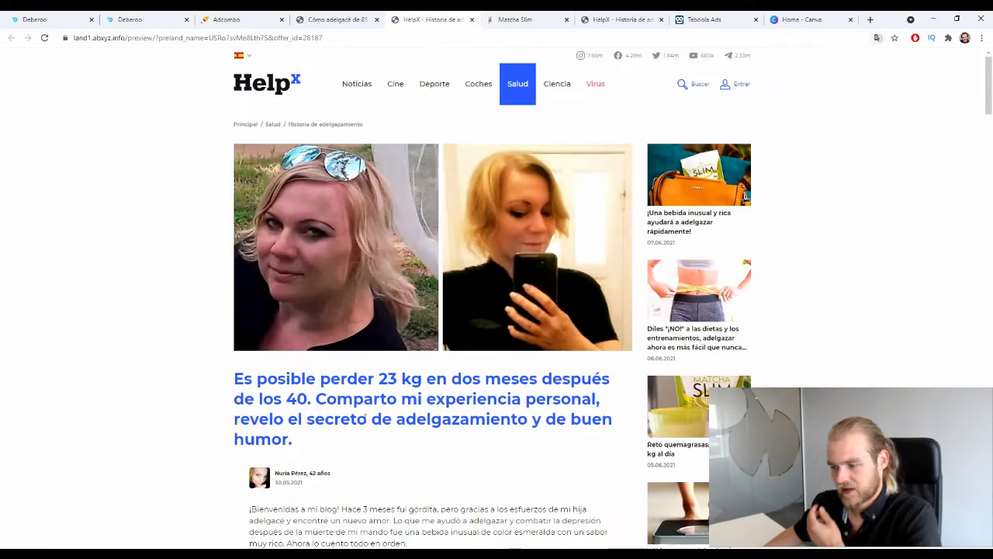
click(639, 18)
scroll(474, 127, up, 15)
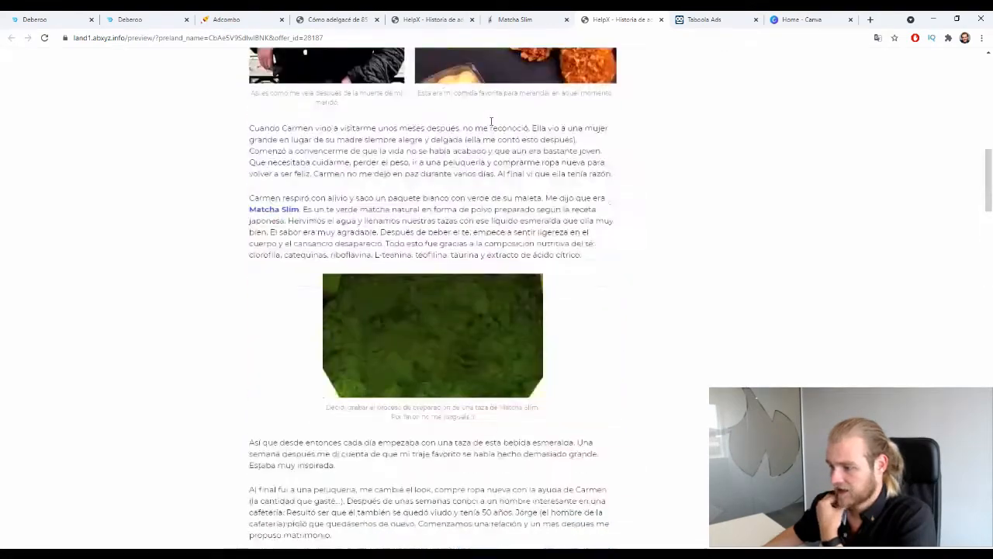
click(409, 16)
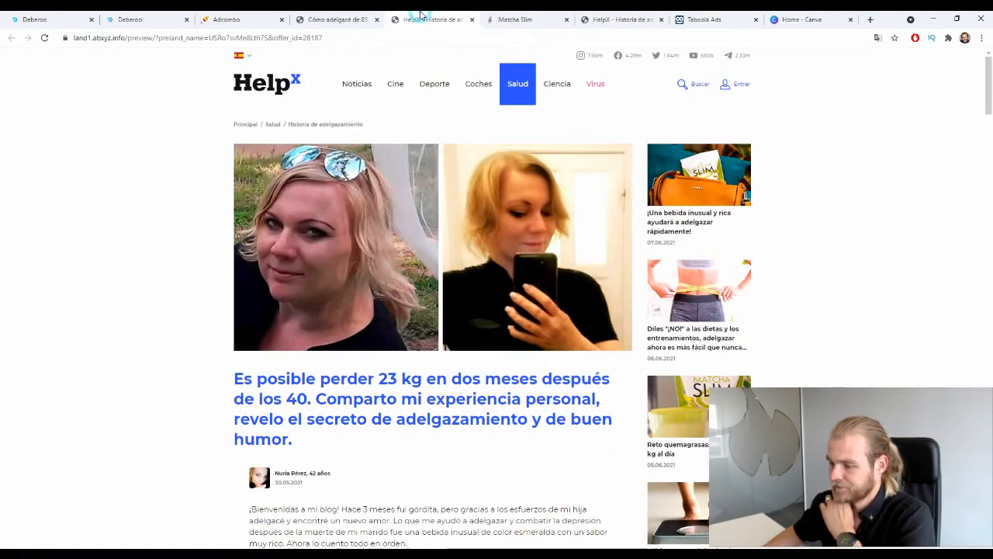
click(620, 19)
click(417, 14)
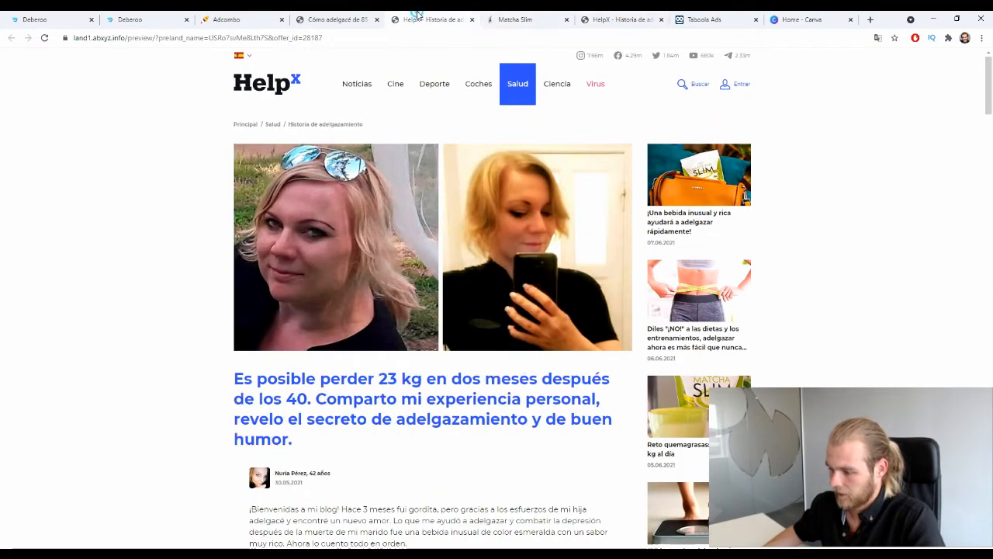
click(702, 19)
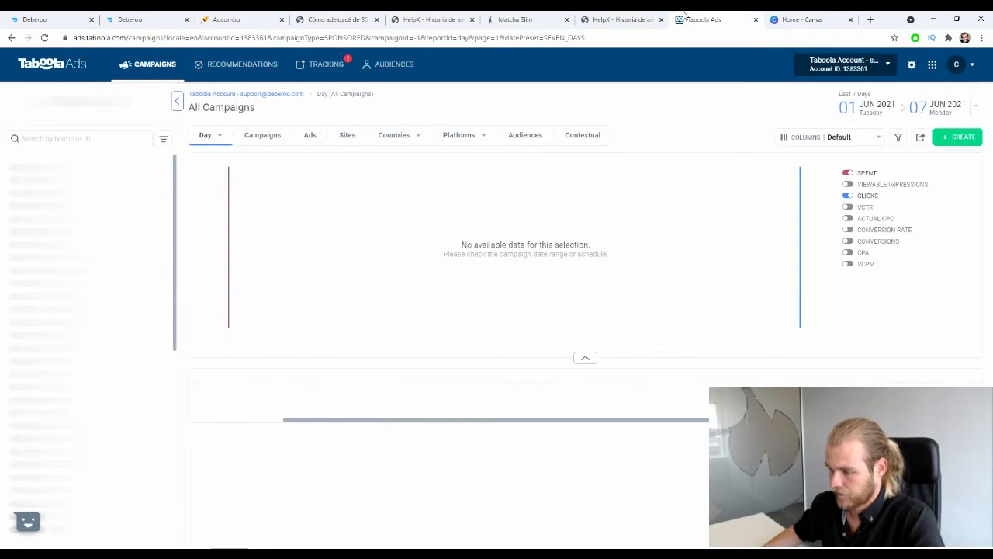
click(625, 17)
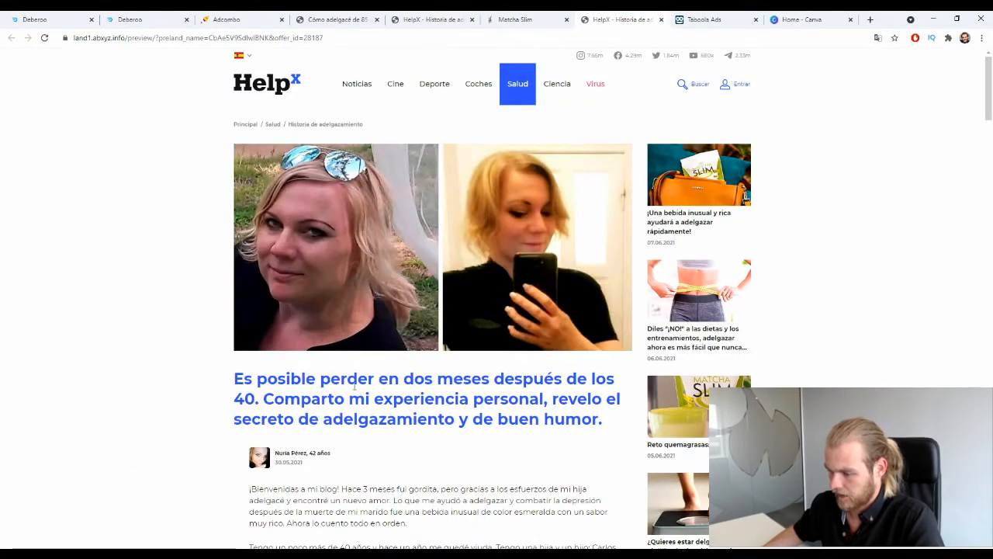
Step: Translate the HelpX - bleached prelanding into English and check its headline against the weight-loss claim in the other HelpX prelanding
click(877, 37)
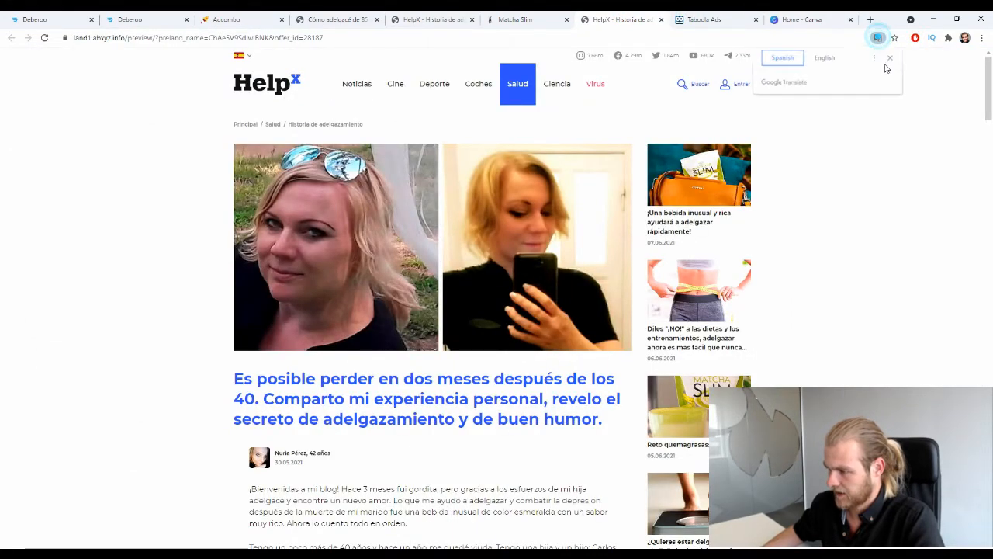
click(832, 59)
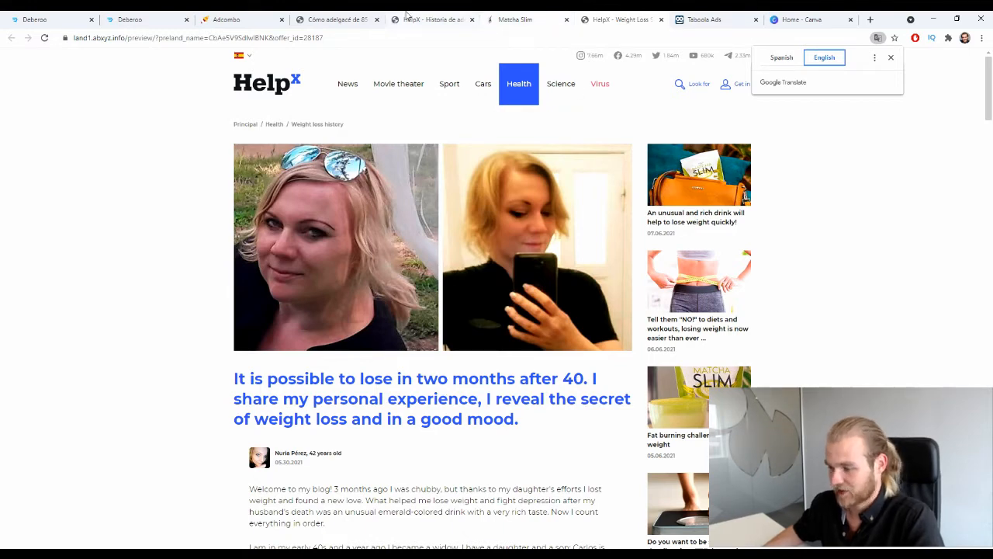
click(411, 18)
drag(379, 380, 422, 380)
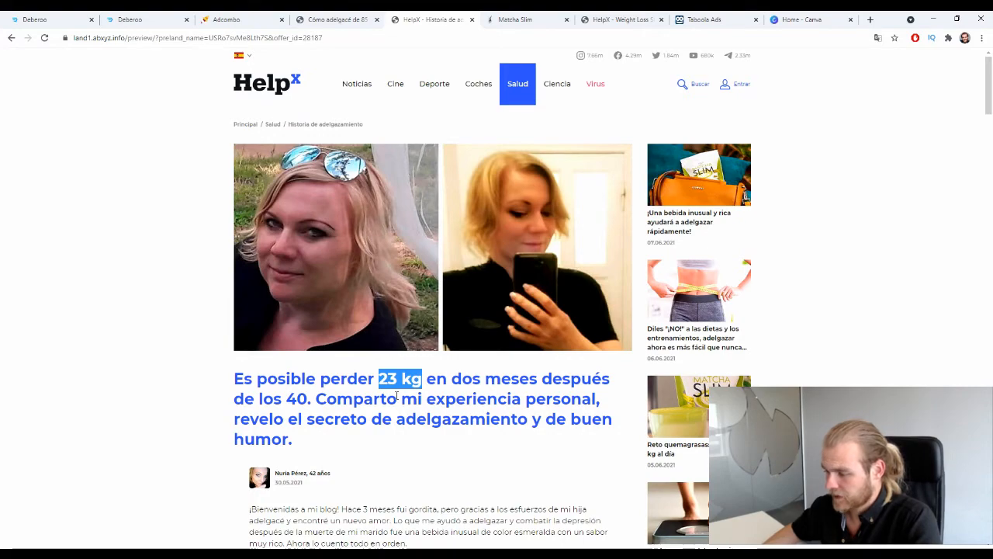
scroll(380, 326, down, 4)
scroll(384, 284, up, 1)
click(383, 283)
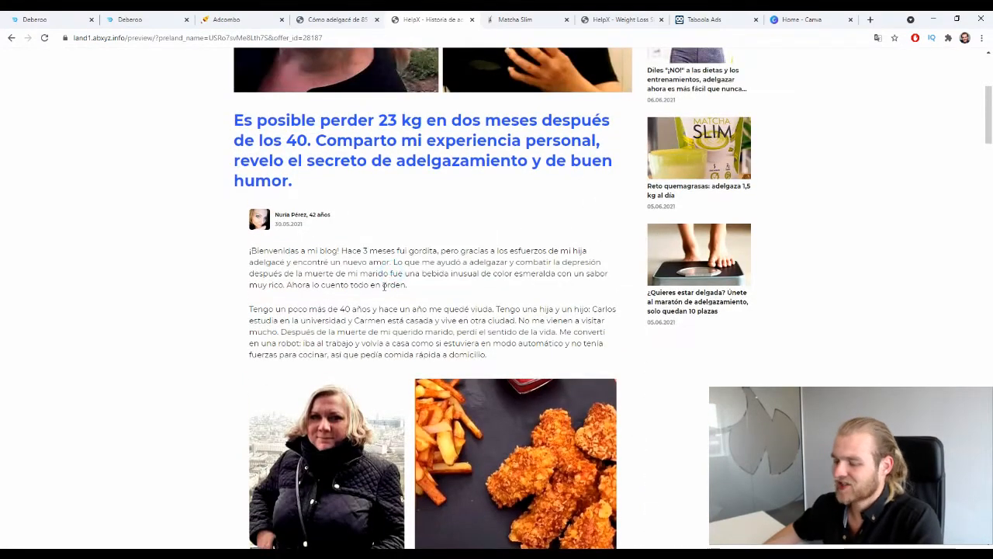
scroll(479, 278, up, 4)
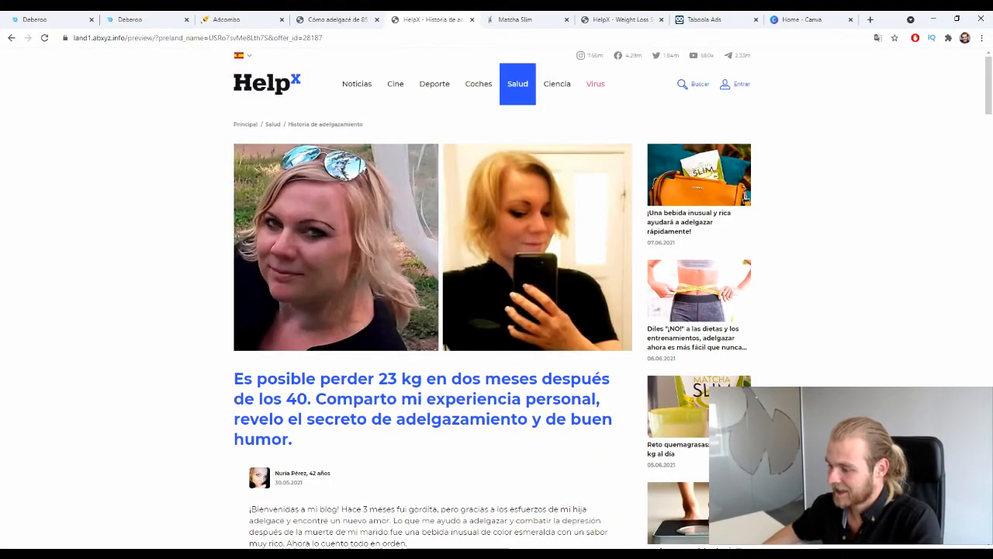
Step: Skim the Meryem blog prelanding preview from its title down to the offer button and the start of the comments
click(335, 19)
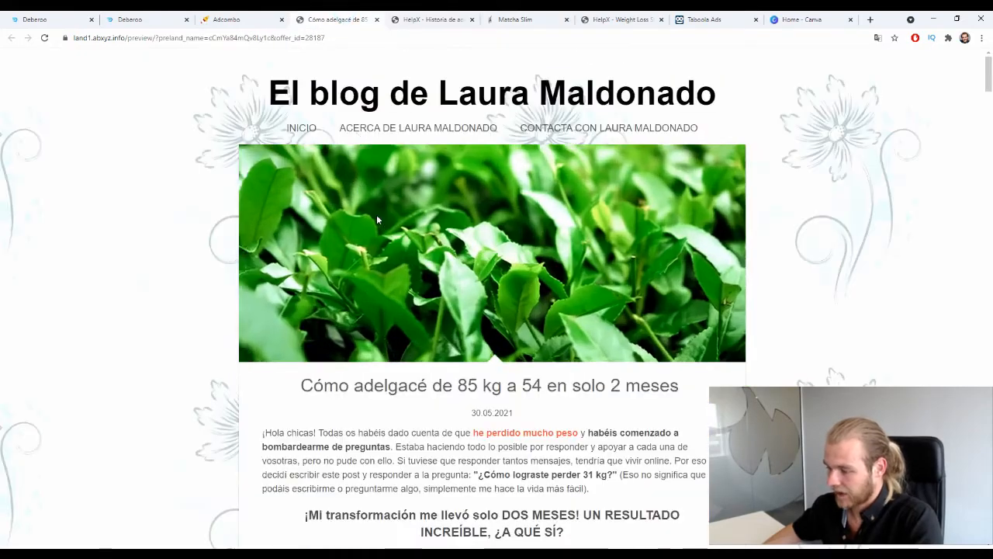
scroll(388, 235, down, 5)
scroll(376, 212, up, 5)
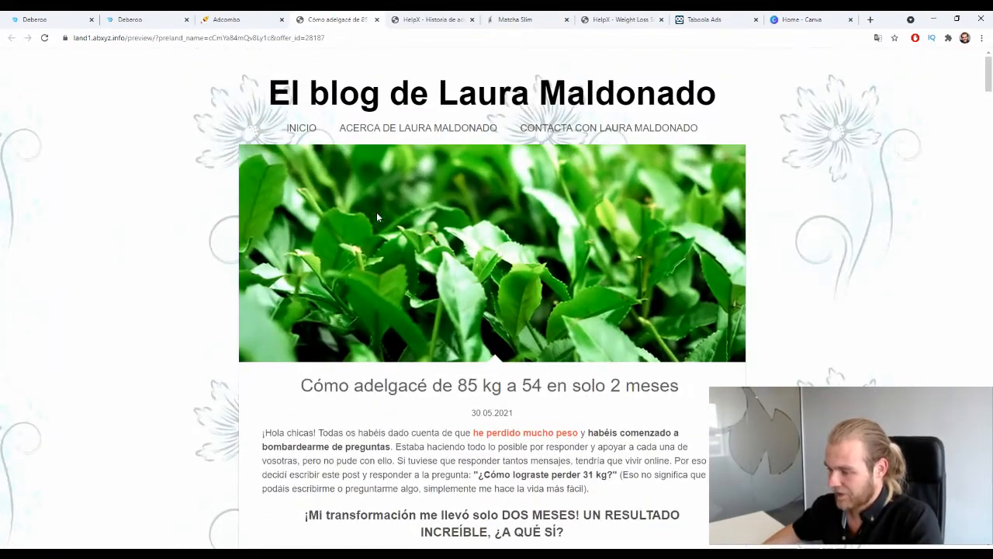
scroll(579, 184, down, 20)
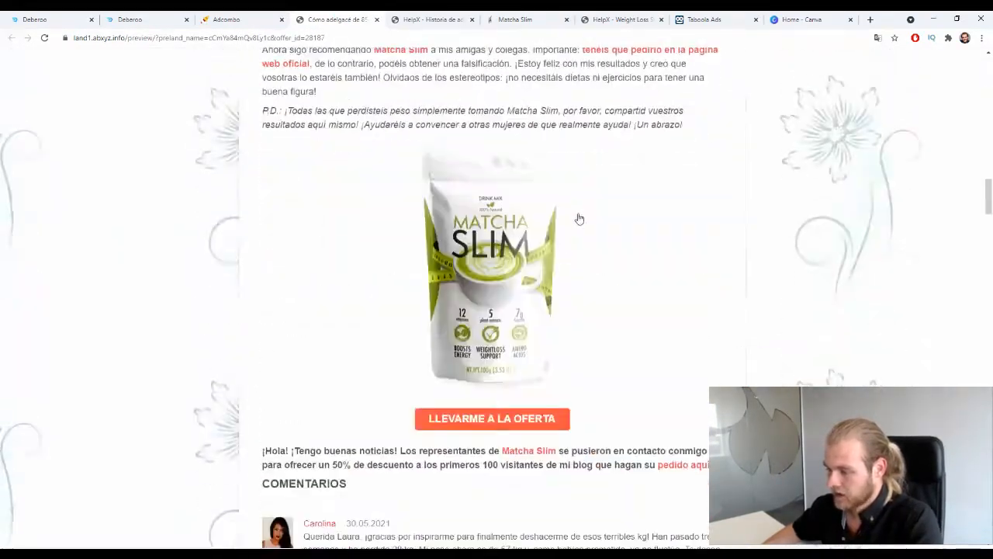
scroll(595, 182, down, 1)
scroll(550, 132, up, 15)
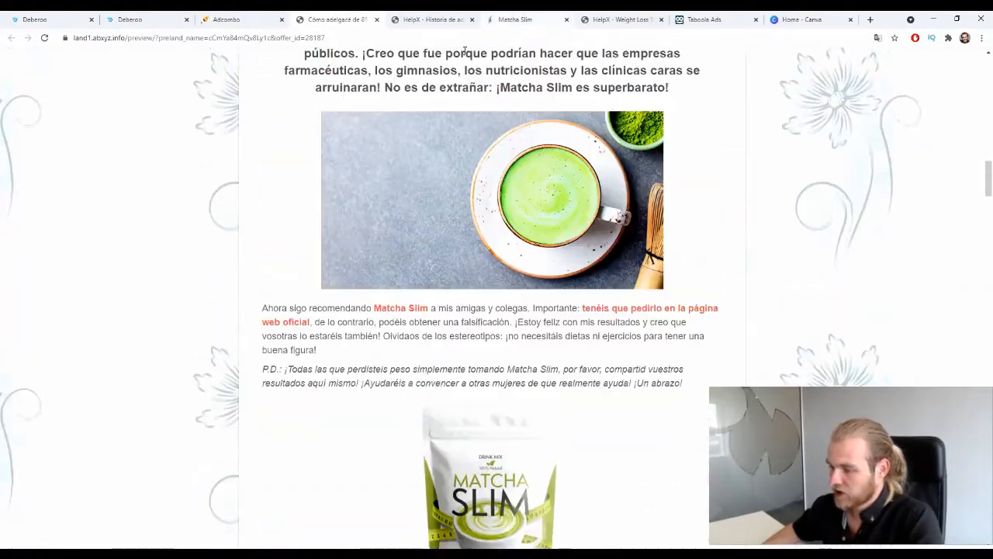
Step: Return to the headline of the Matcha Slim - Weight Loss prelanding preview and weigh it against the other prelandings
click(515, 20)
scroll(470, 113, up, 15)
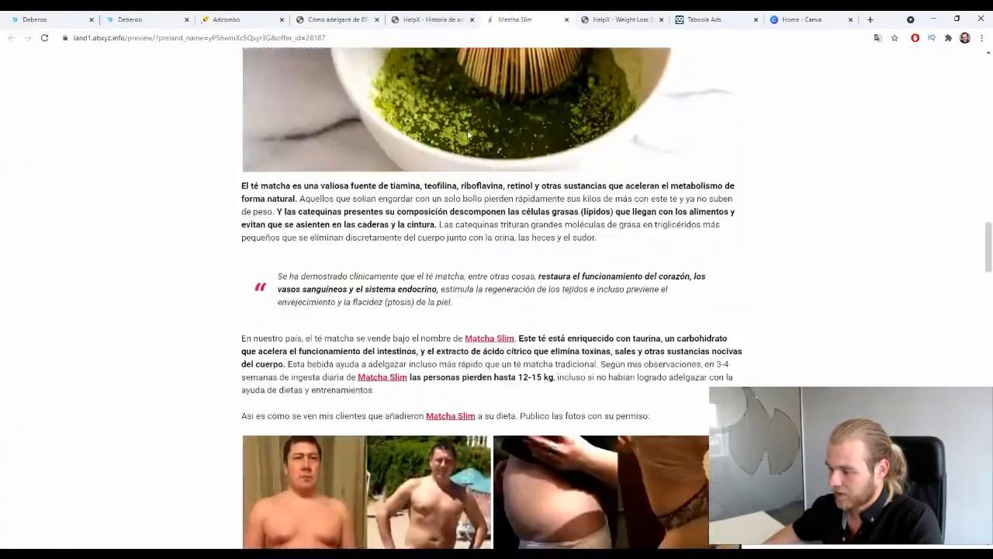
scroll(470, 113, up, 10)
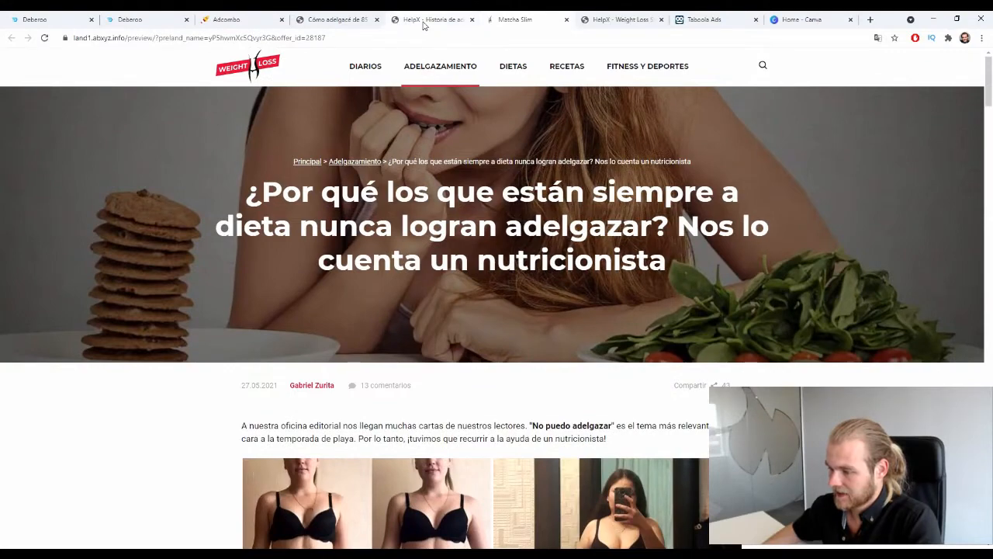
click(368, 21)
click(534, 18)
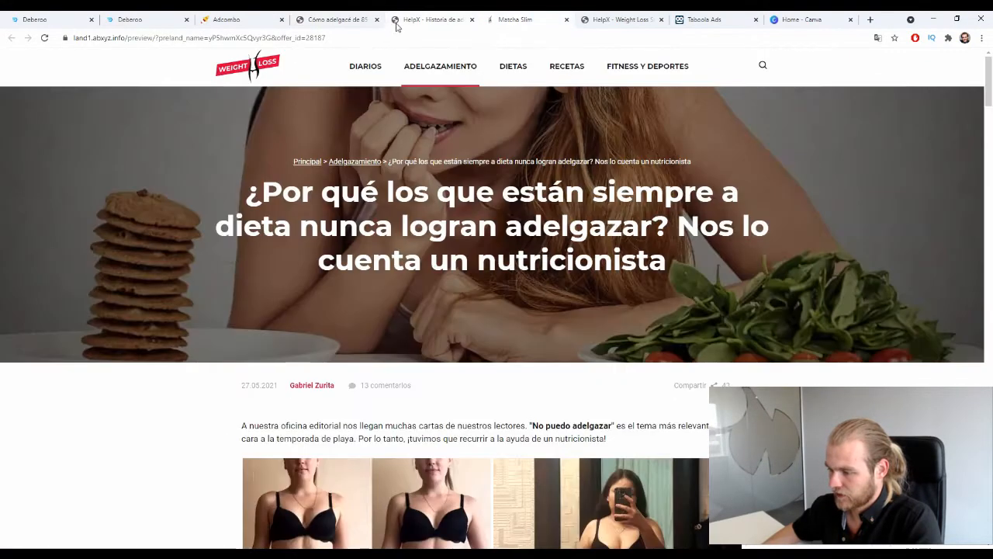
Step: Download the Matcha Slim - Weight Loss and Meryem - Matcha Slim prelandings from the AdCombo offer page without a redirect URL
click(233, 19)
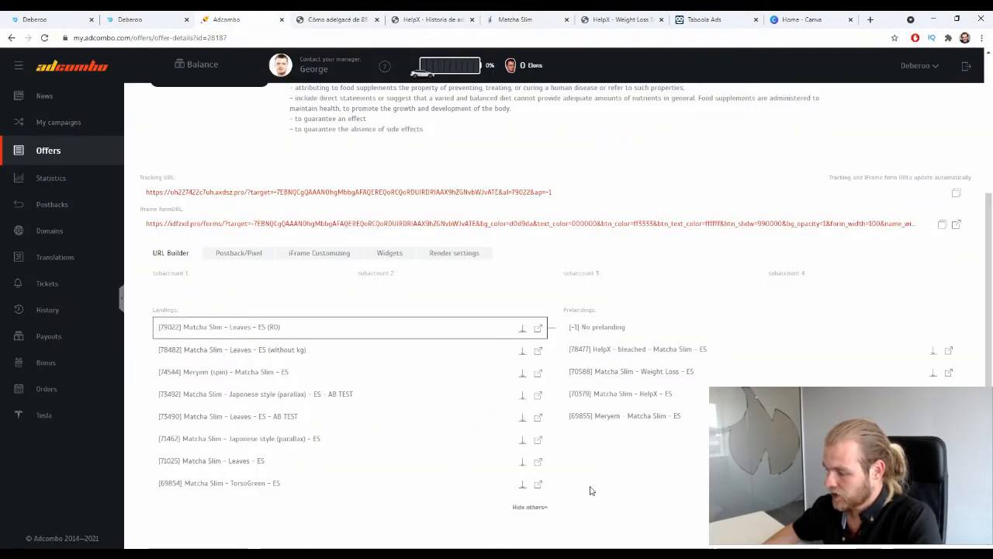
click(947, 372)
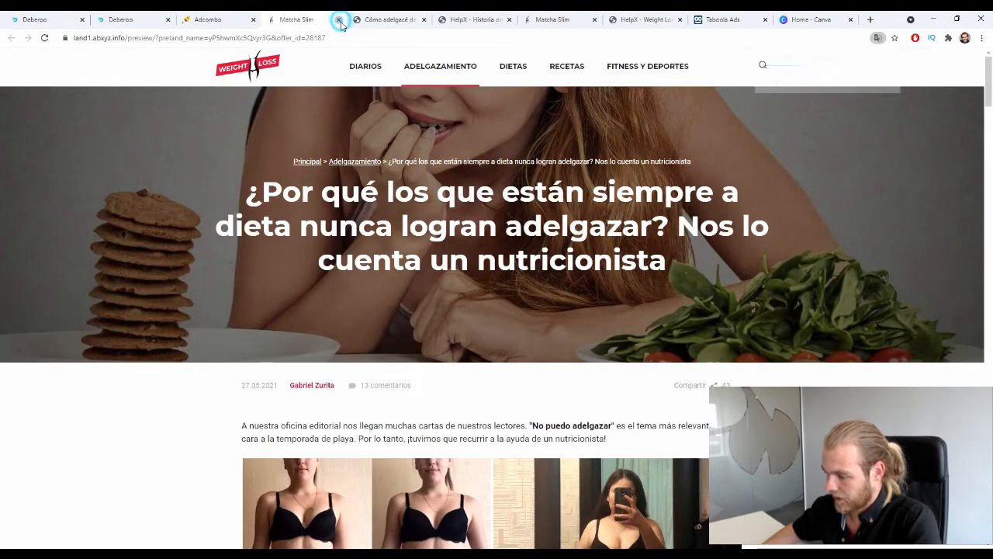
click(339, 20)
click(932, 373)
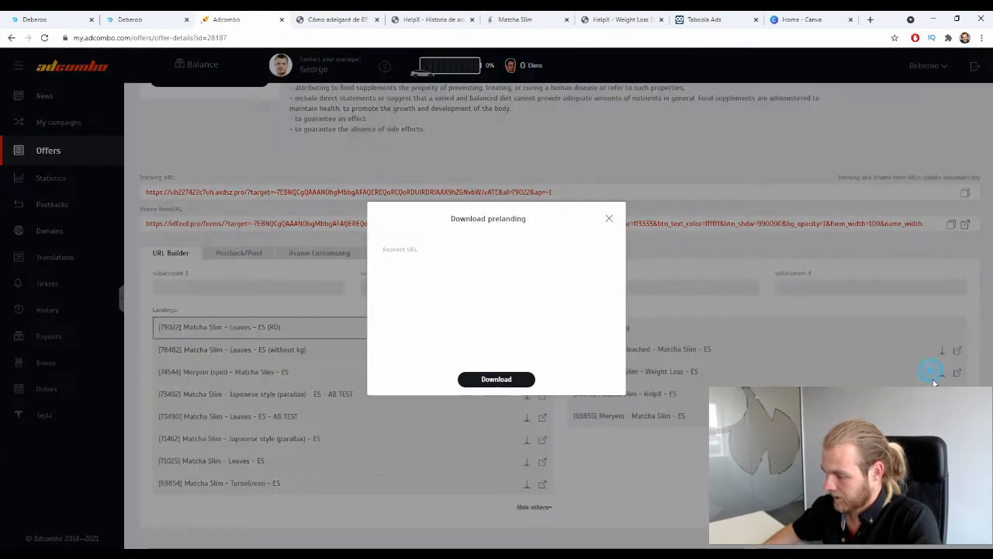
click(499, 379)
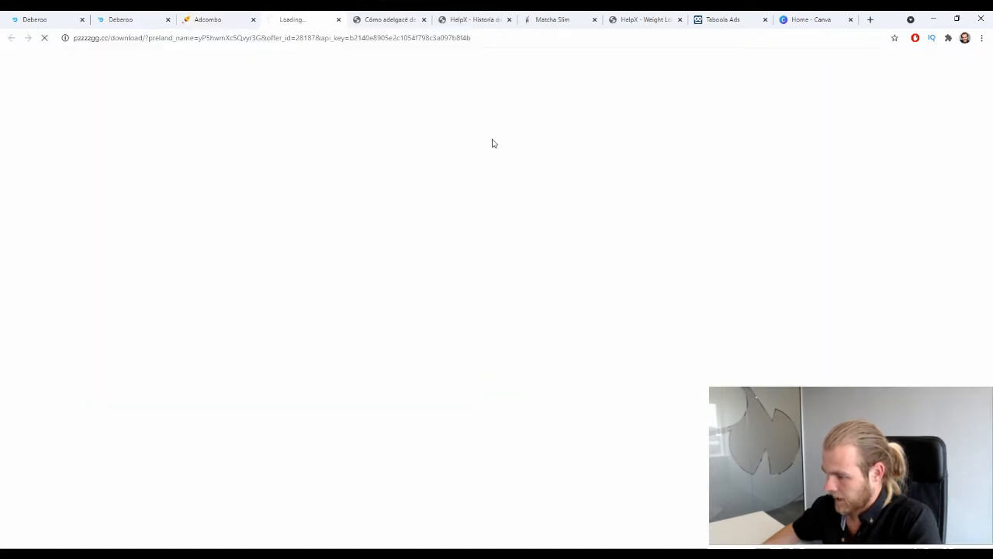
click(934, 395)
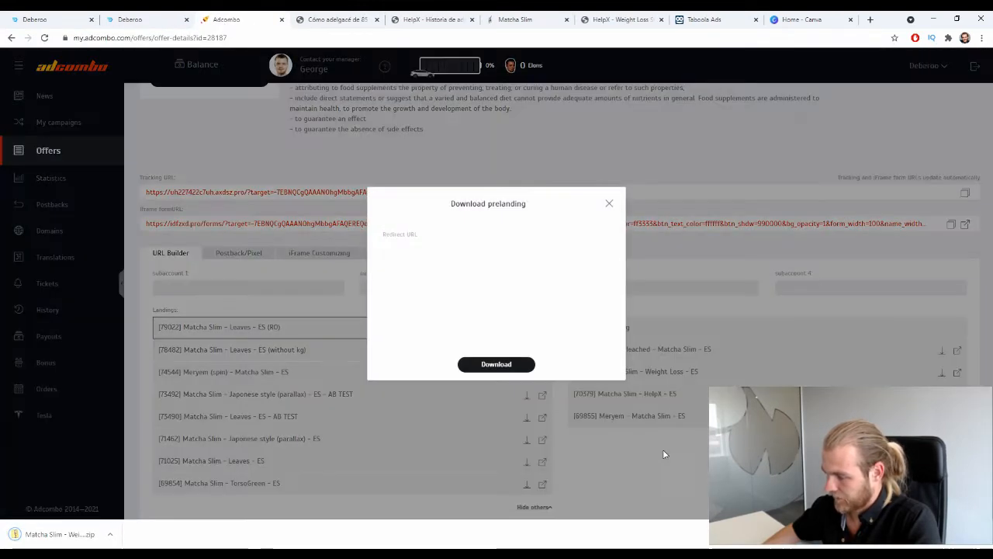
click(497, 365)
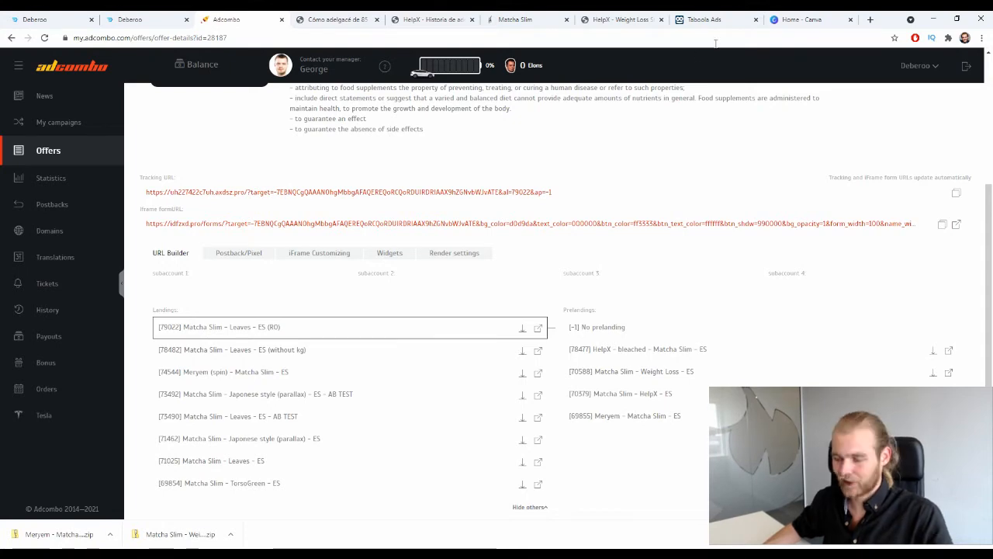
Step: Switch to Deberoo and create the landing page "Matcha Slim Lander 1" from the uploaded file Matcha Slim - Weight Loss - ES.zip
click(151, 20)
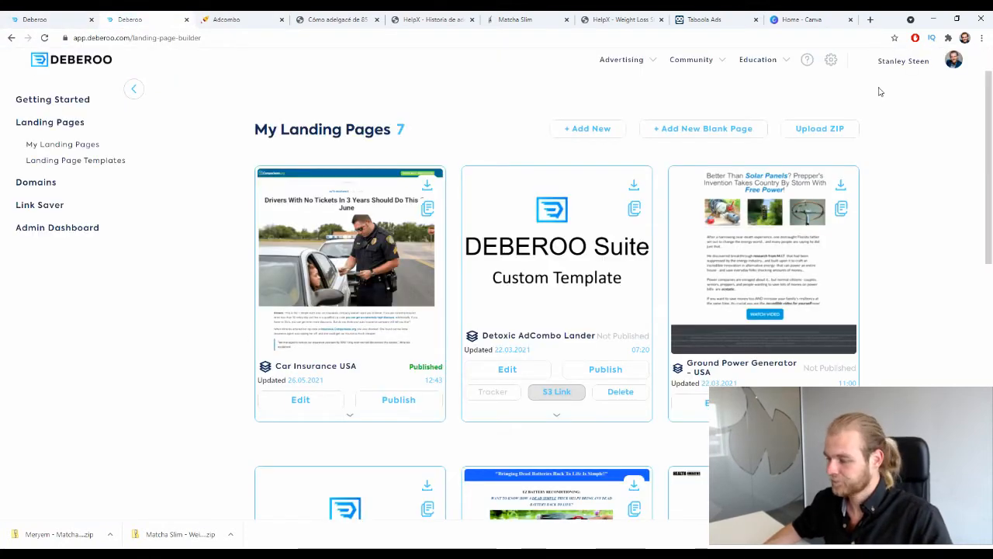
click(826, 128)
click(512, 269)
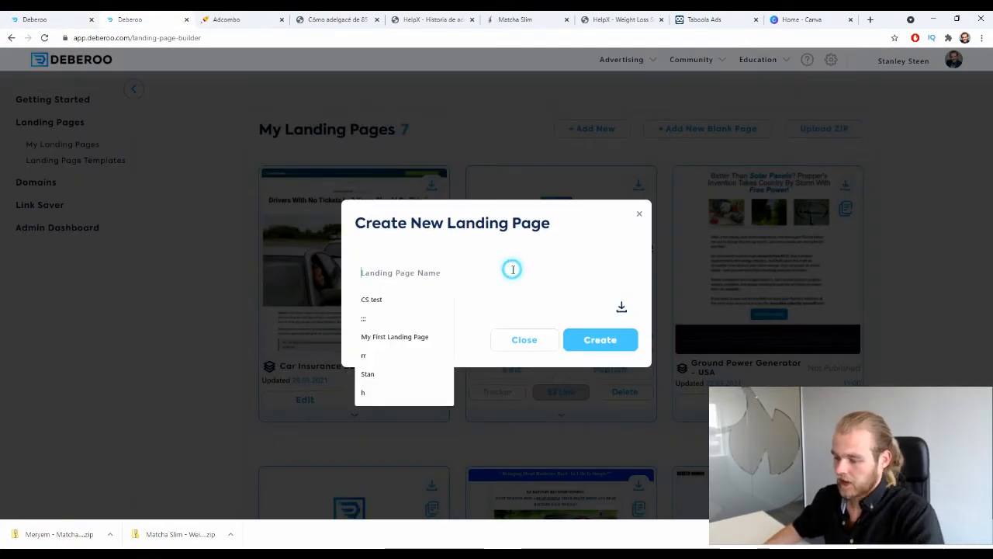
text(Matcha)
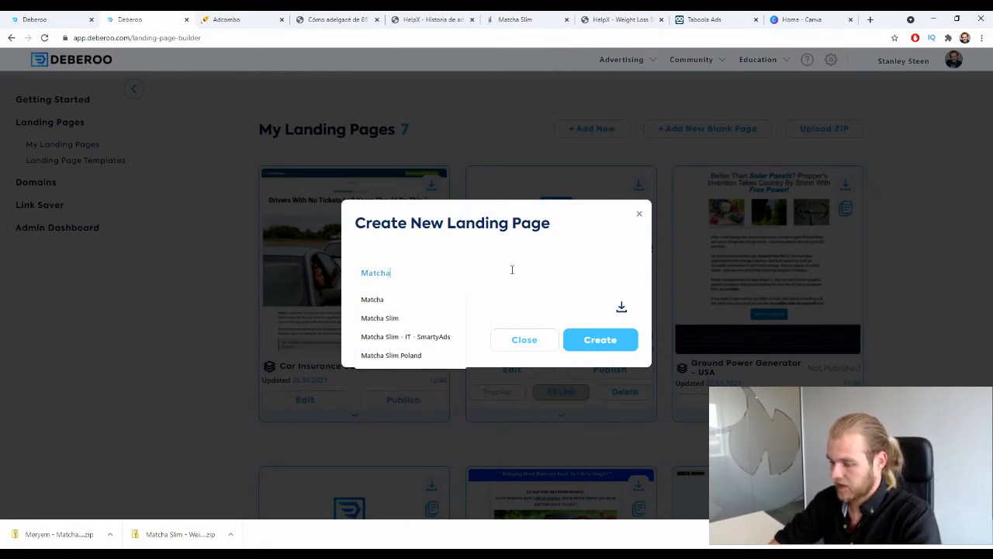
text( Slim)
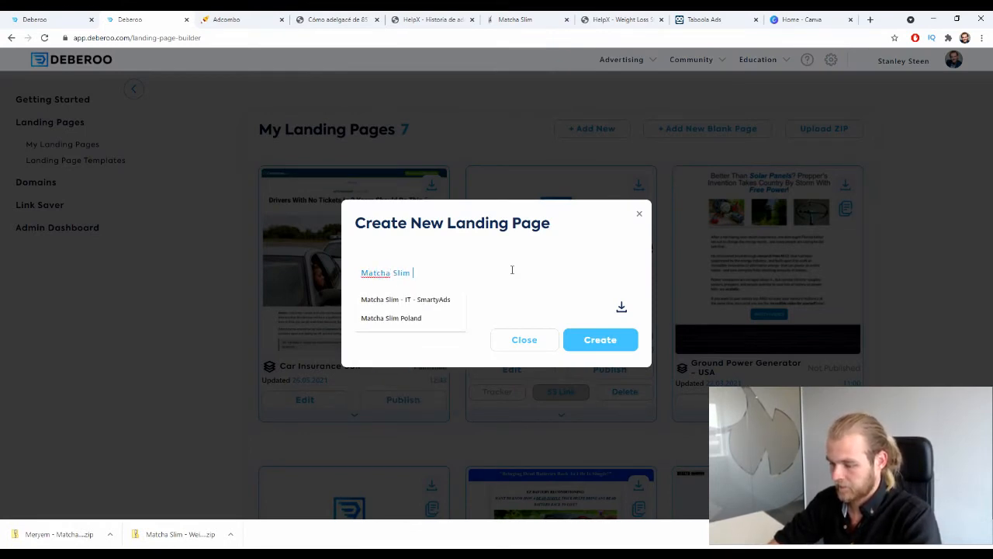
text( Lander 1)
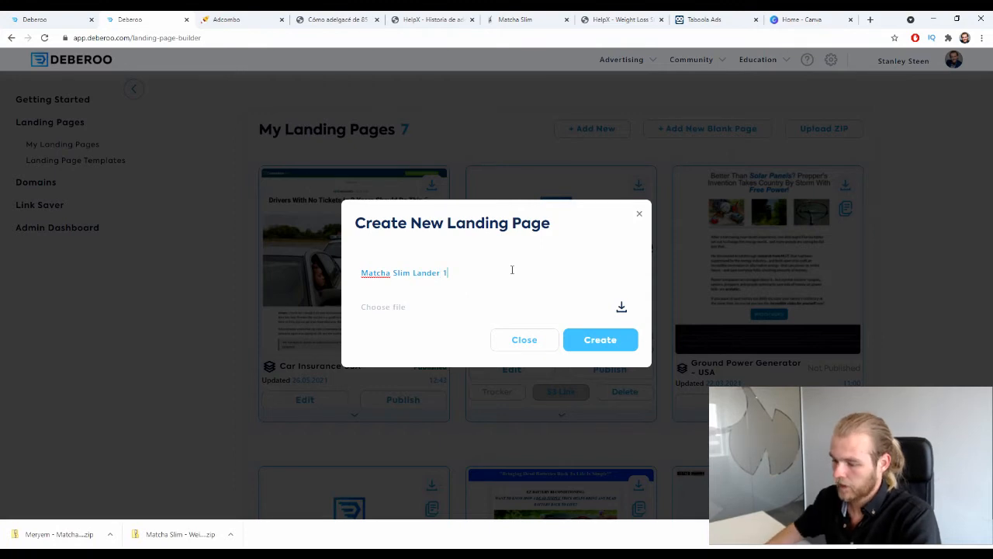
drag(195, 528, 504, 318)
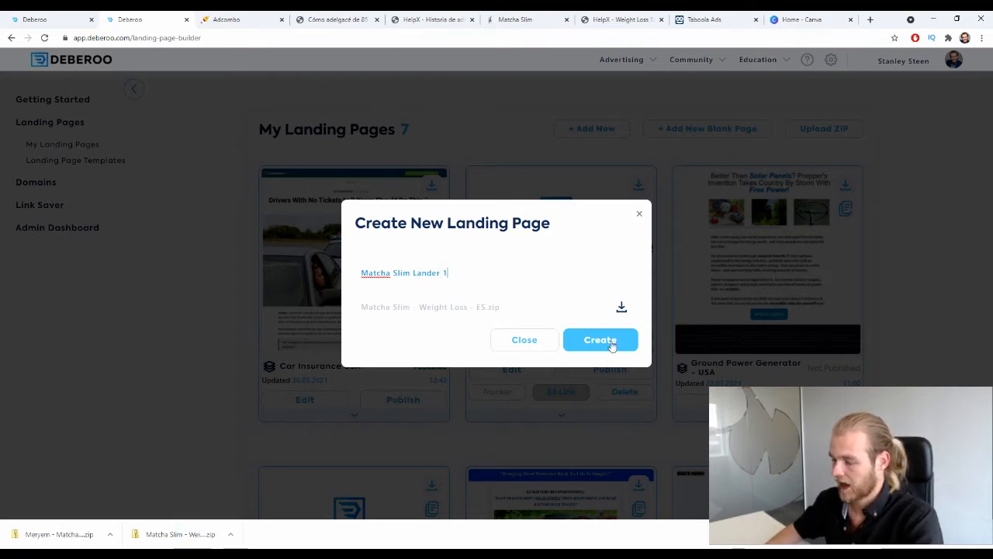
click(612, 339)
Step: Review the imported Matcha Slim page in the landing page editor from its headline down past the product image
mouse_move(368, 554)
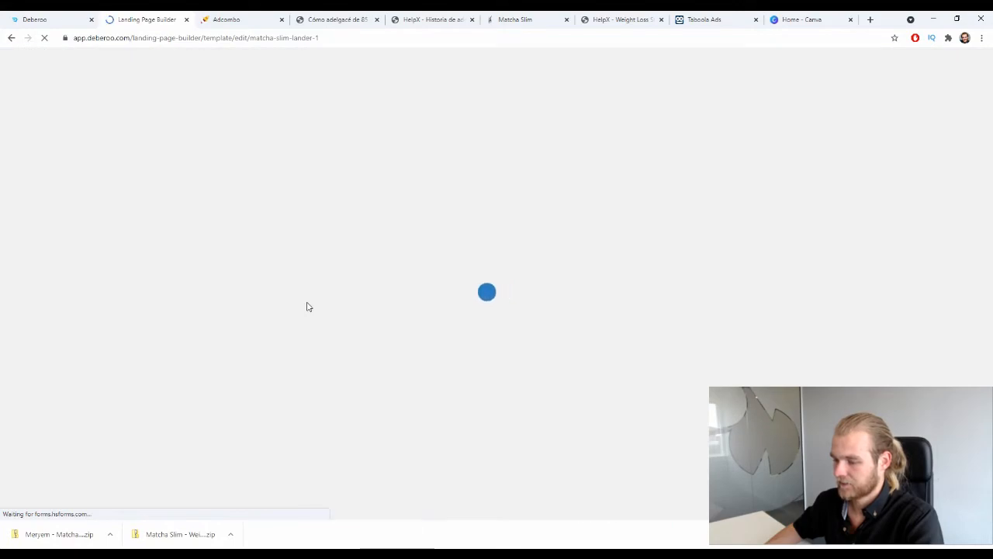
scroll(264, 125, down, 3)
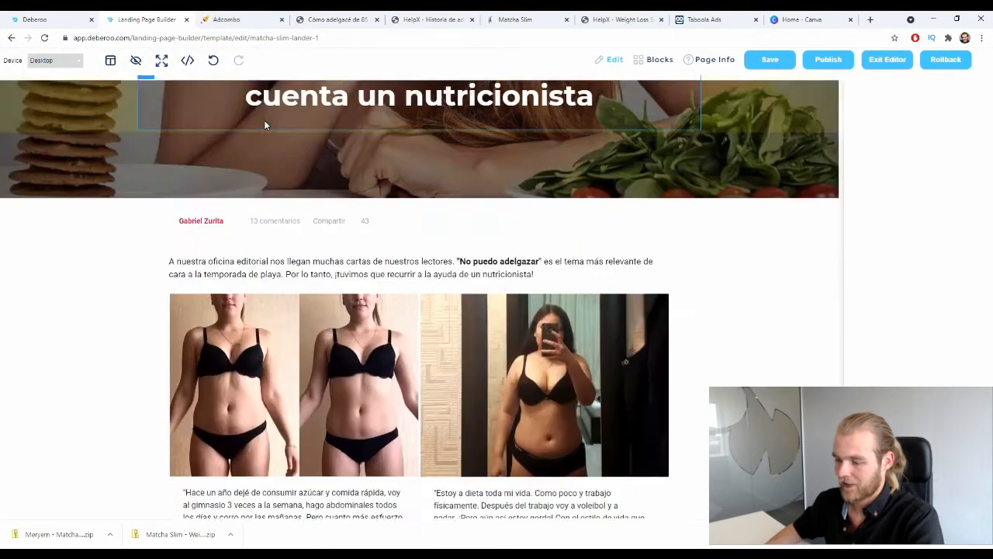
scroll(264, 125, down, 20)
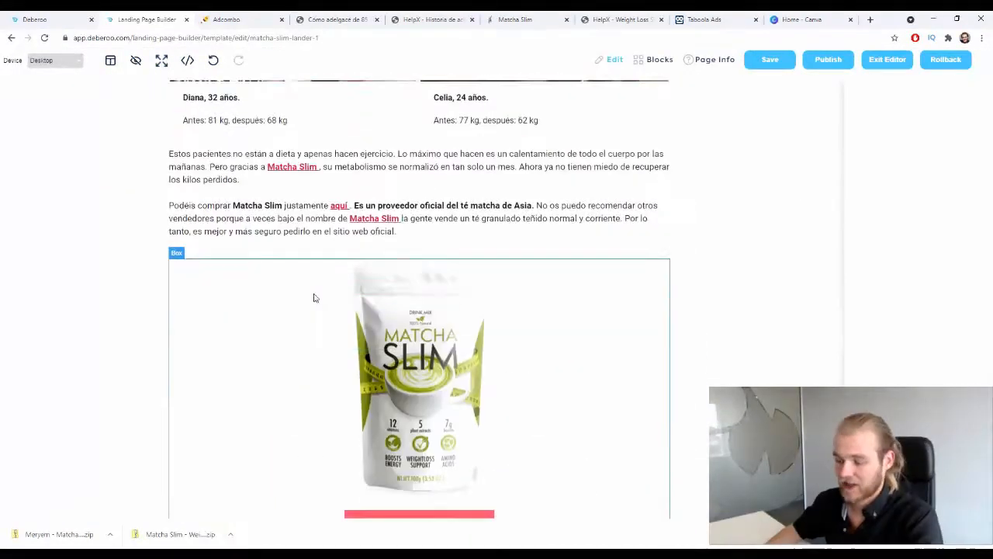
scroll(314, 297, down, 10)
scroll(309, 272, up, 15)
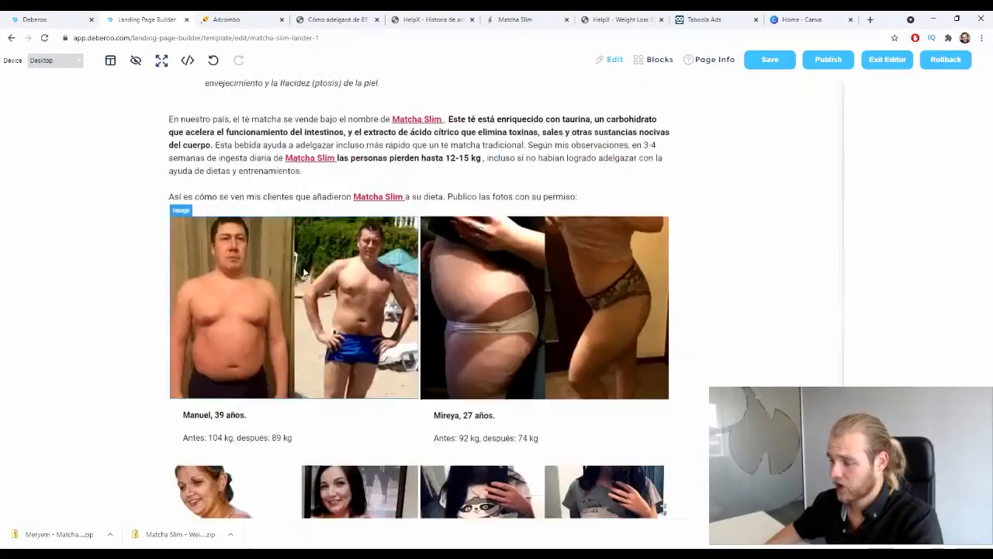
scroll(305, 272, up, 20)
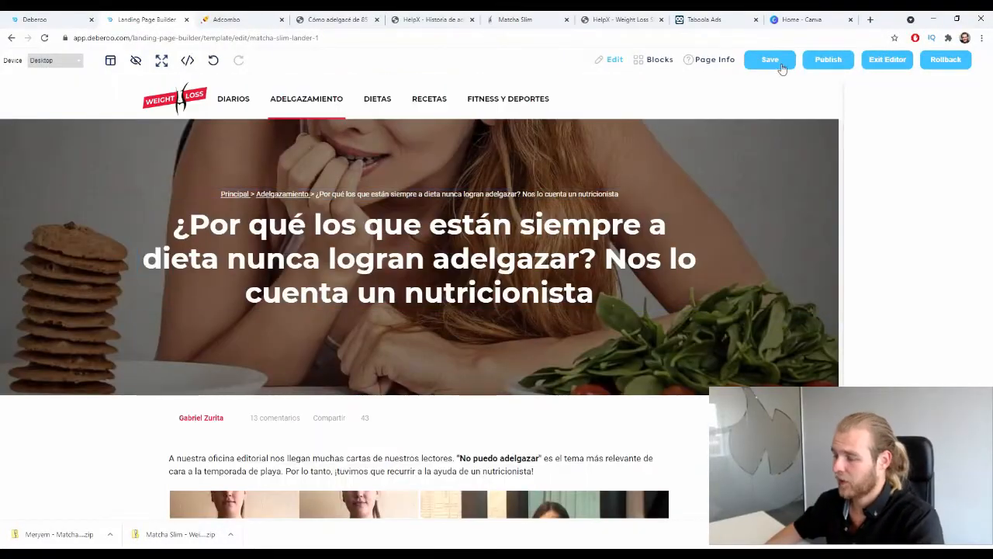
Step: Open the page info of Matcha Slim Lander 1 and copy the click URL from the tracker's Tracking URLs settings
click(712, 63)
drag(943, 178, 898, 181)
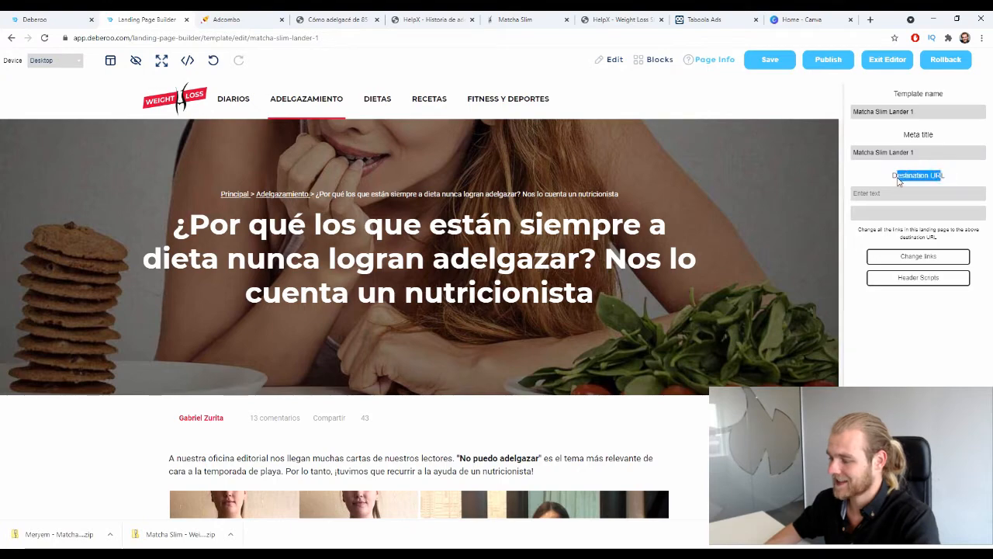
click(881, 177)
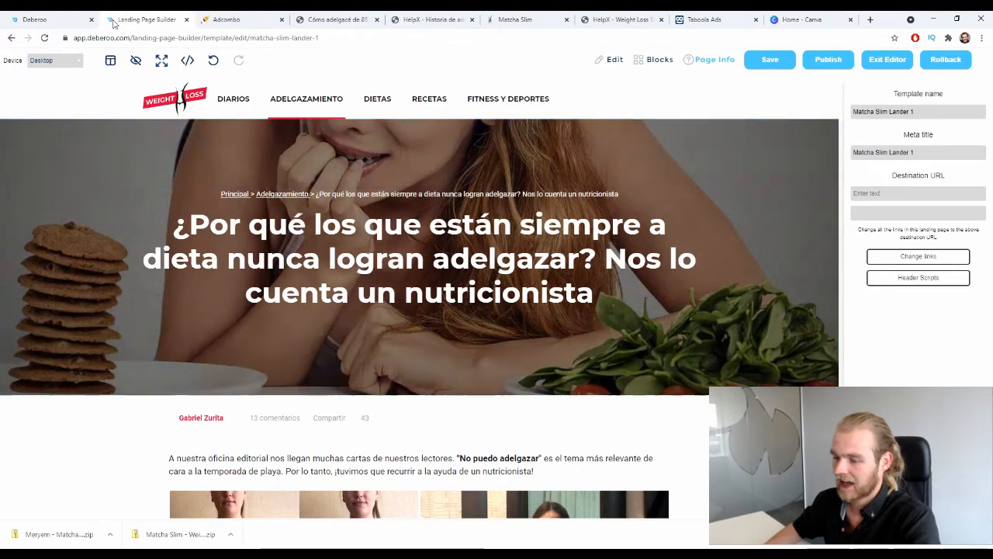
click(69, 16)
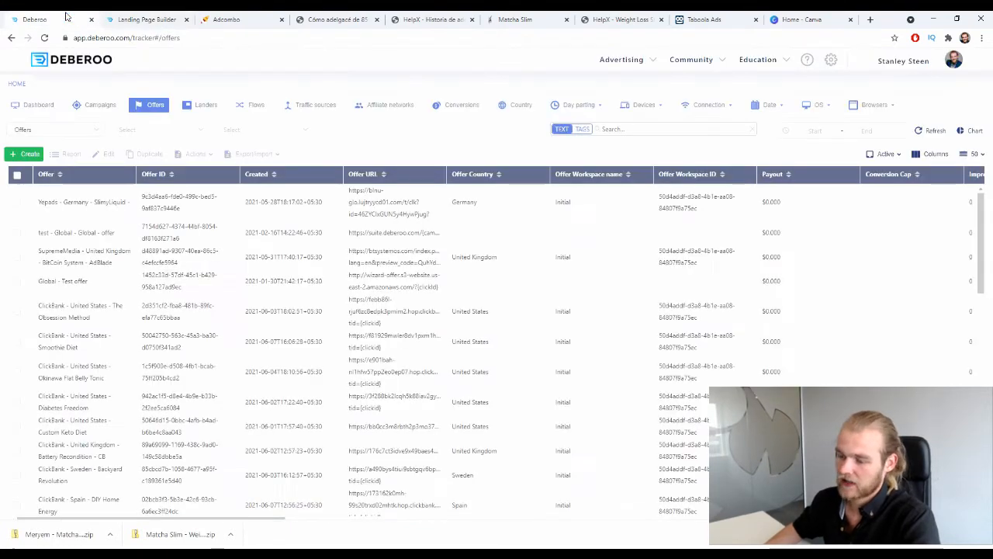
click(904, 60)
click(904, 101)
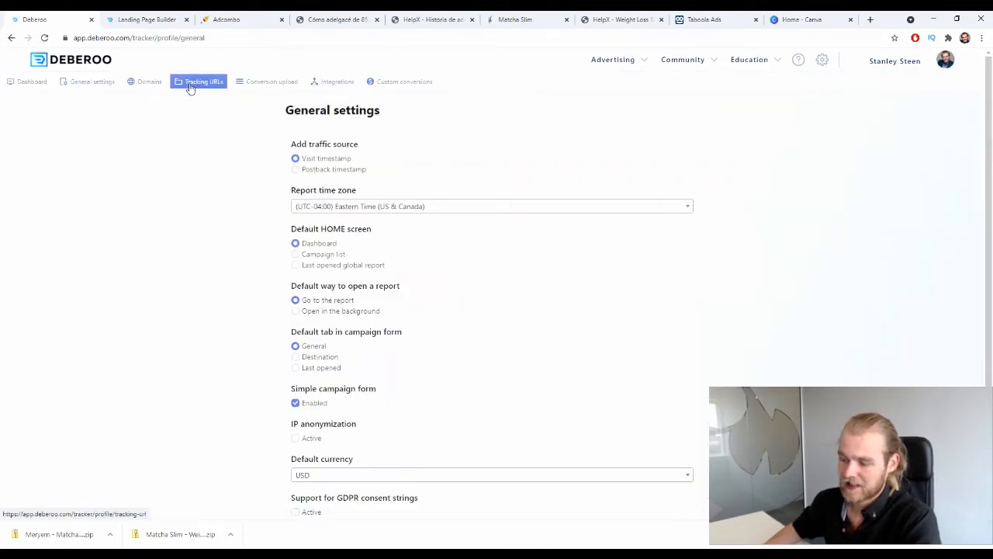
click(190, 87)
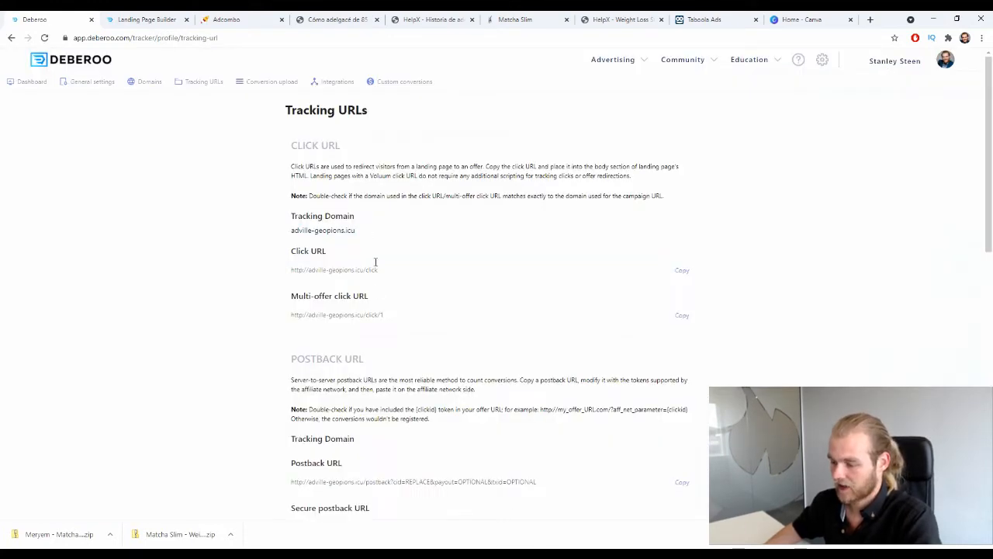
drag(375, 262, 292, 266)
key(ctrl+c)
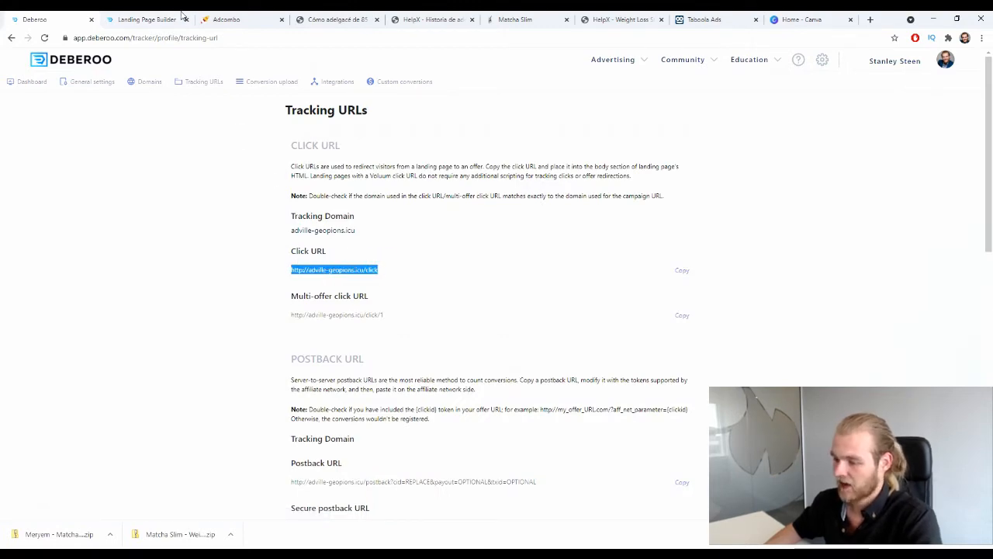
click(147, 19)
click(919, 193)
key(ctrl+v)
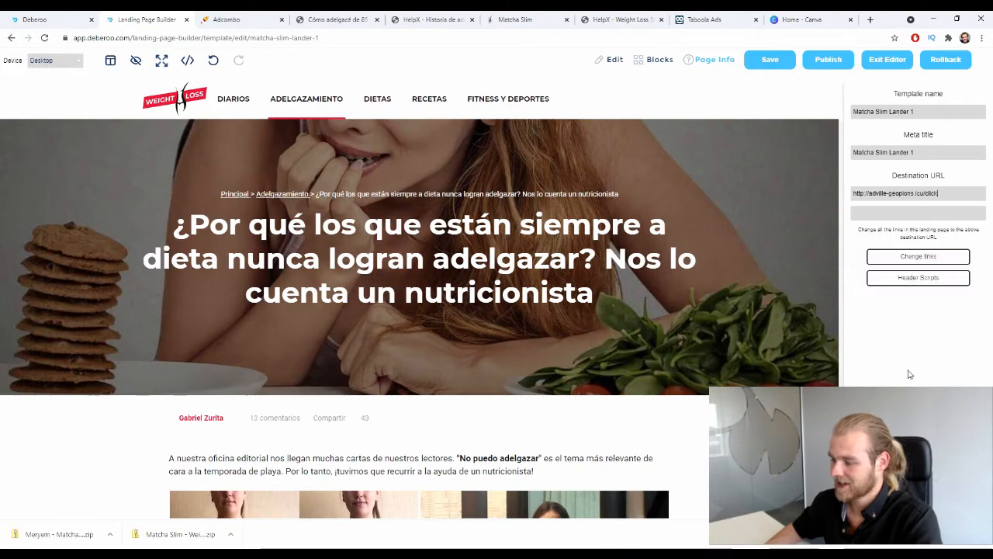
click(923, 264)
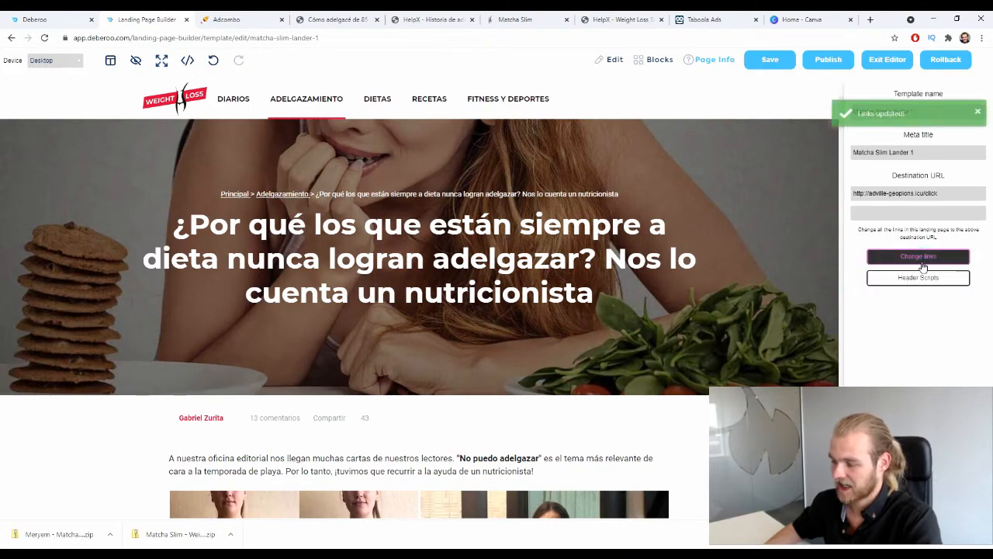
Step: Publish Matcha Slim Lander 1 and check its published page before returning to the landing page editor
click(815, 65)
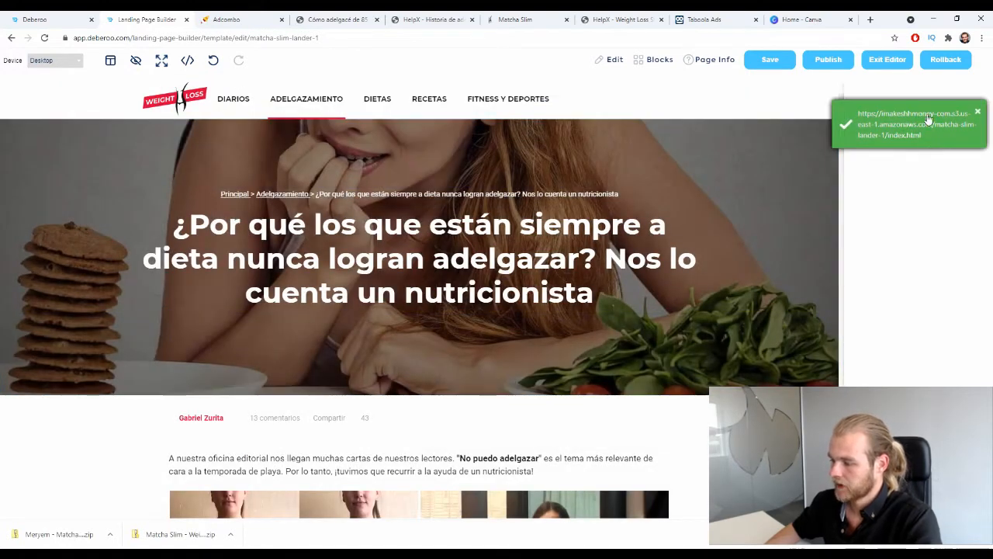
click(928, 120)
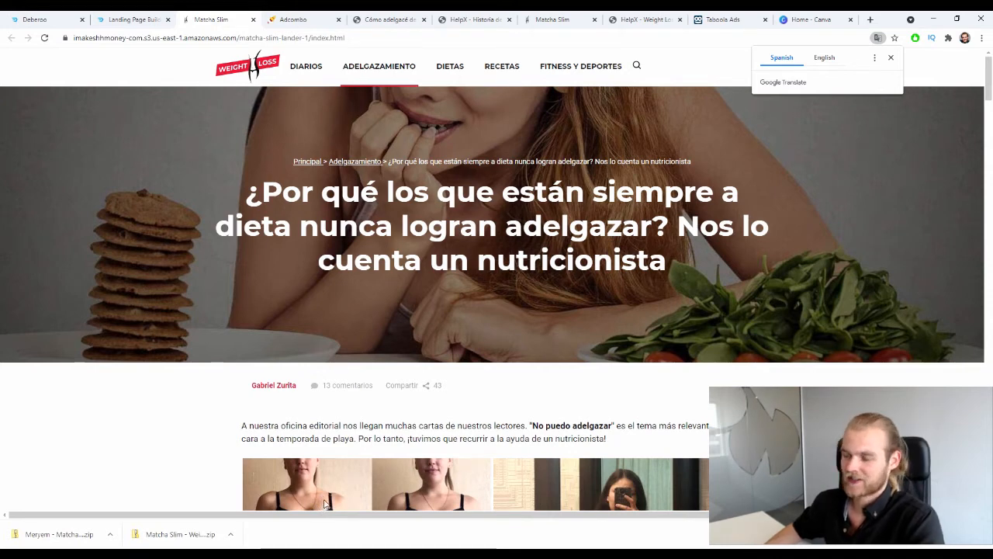
click(134, 19)
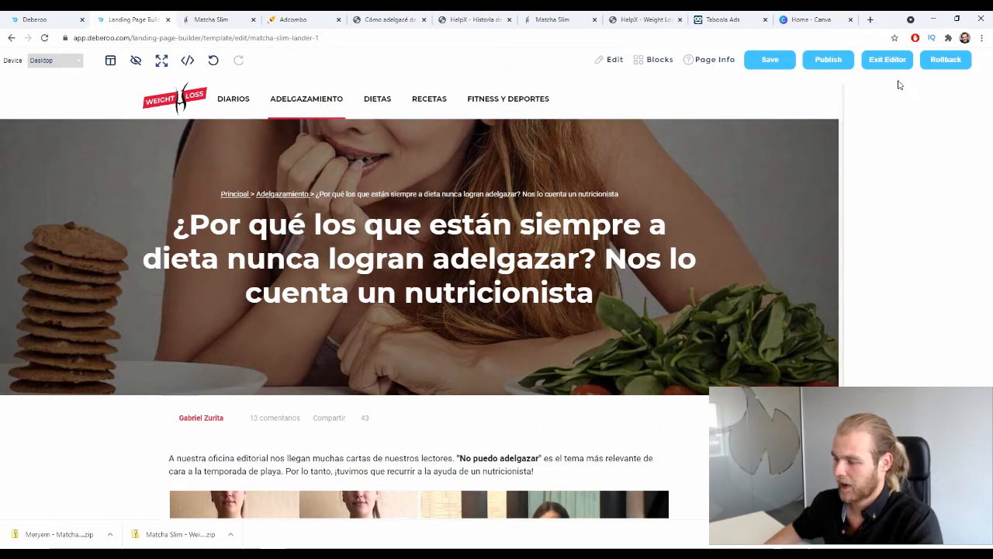
Step: Leave the editor and create the landing page "Matcha Slim Lander 2" by uploading the downloaded Meryem - Matcha Slim ZIP file
click(892, 61)
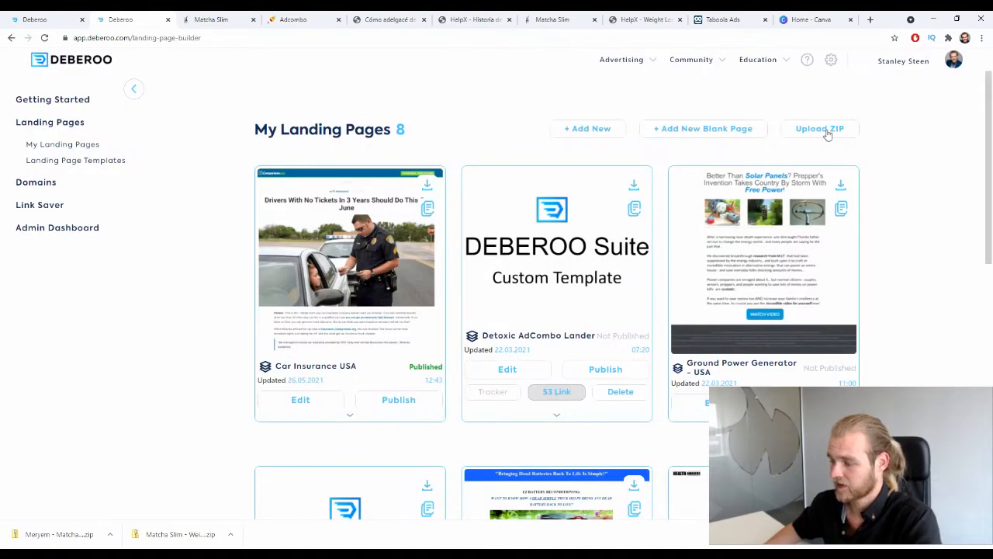
click(821, 128)
click(469, 273)
text(M)
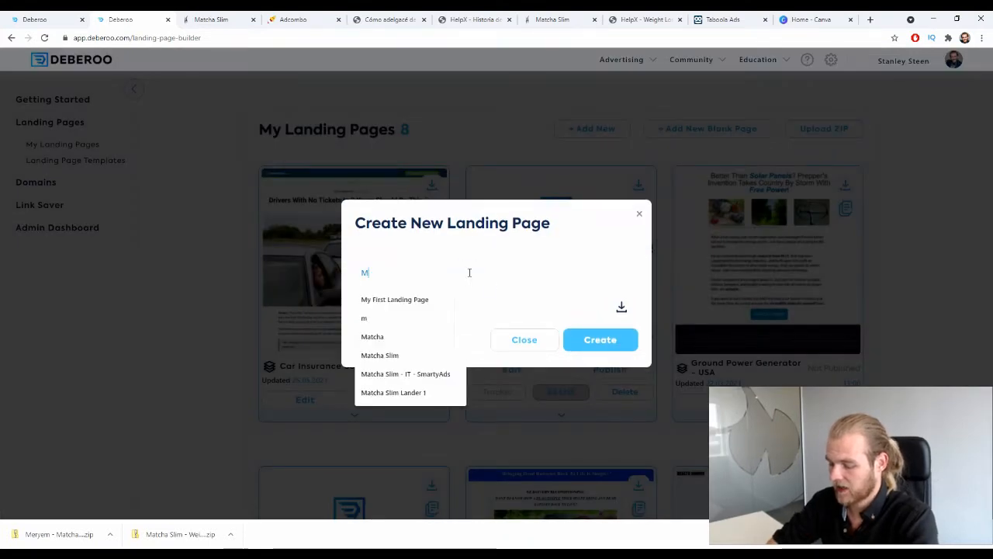
text(atcha Slim Lander 1)
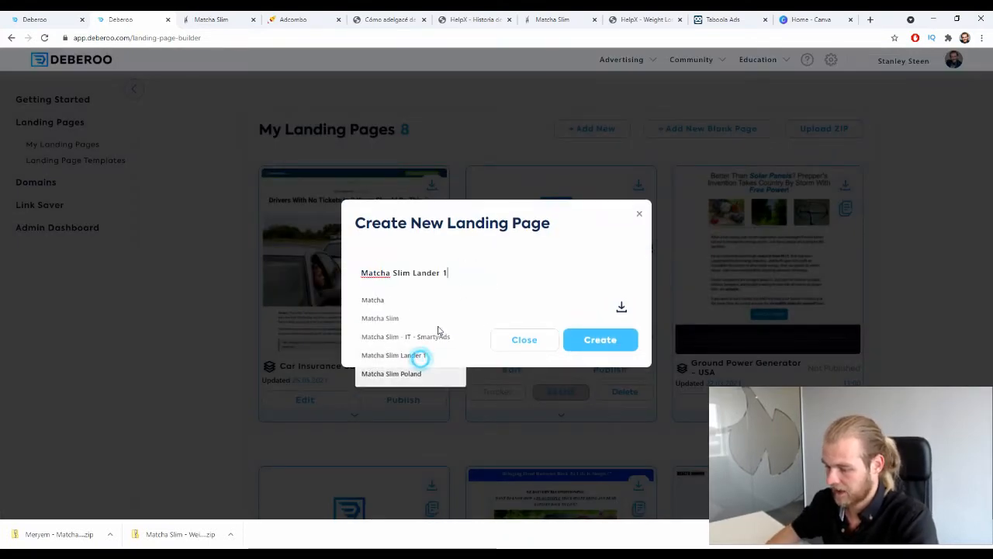
click(417, 355)
key(BackSpace)
text(2)
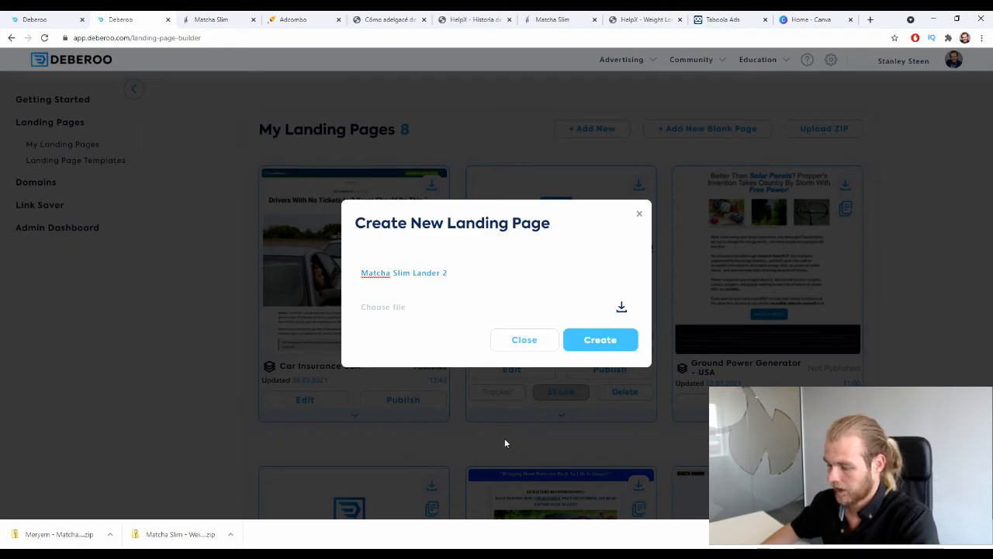
drag(65, 543, 500, 307)
click(605, 341)
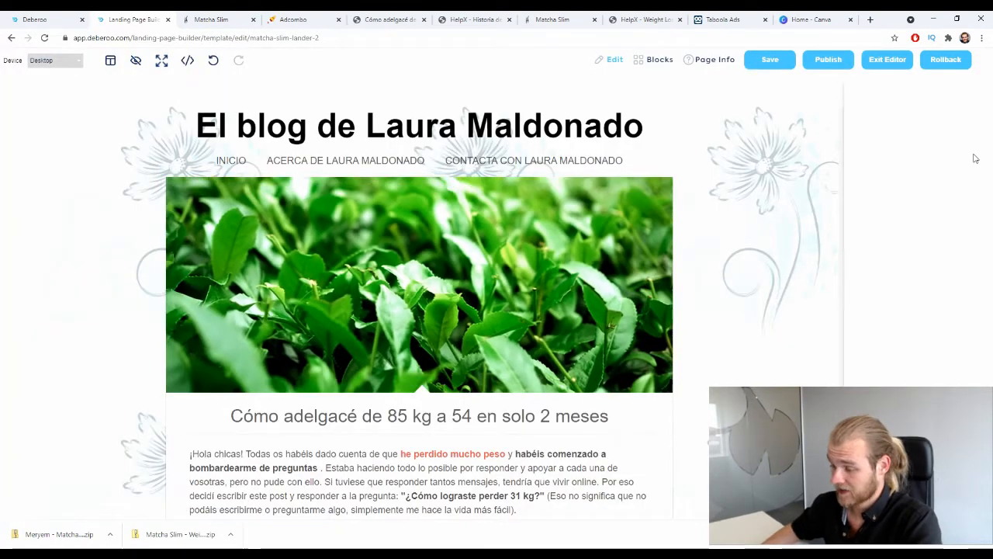
click(710, 62)
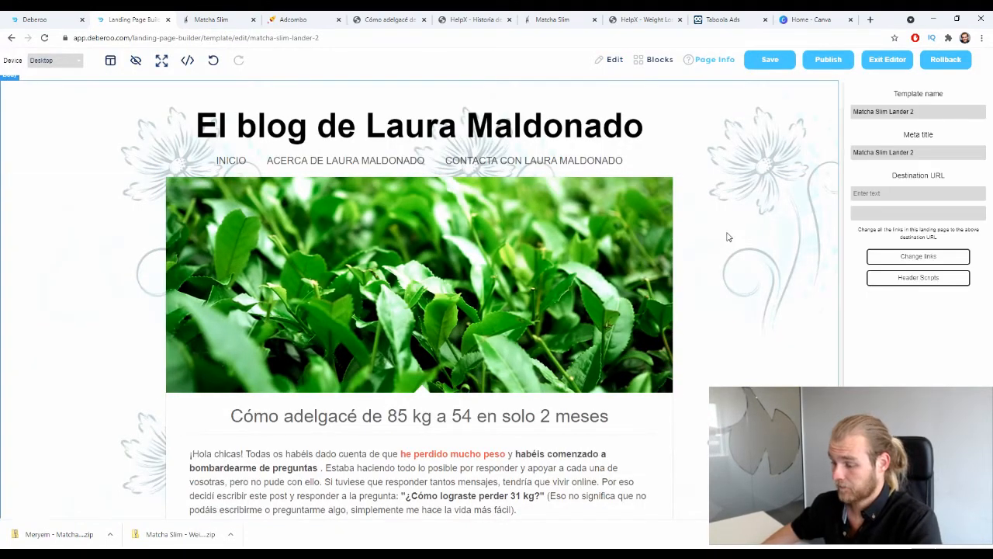
click(914, 196)
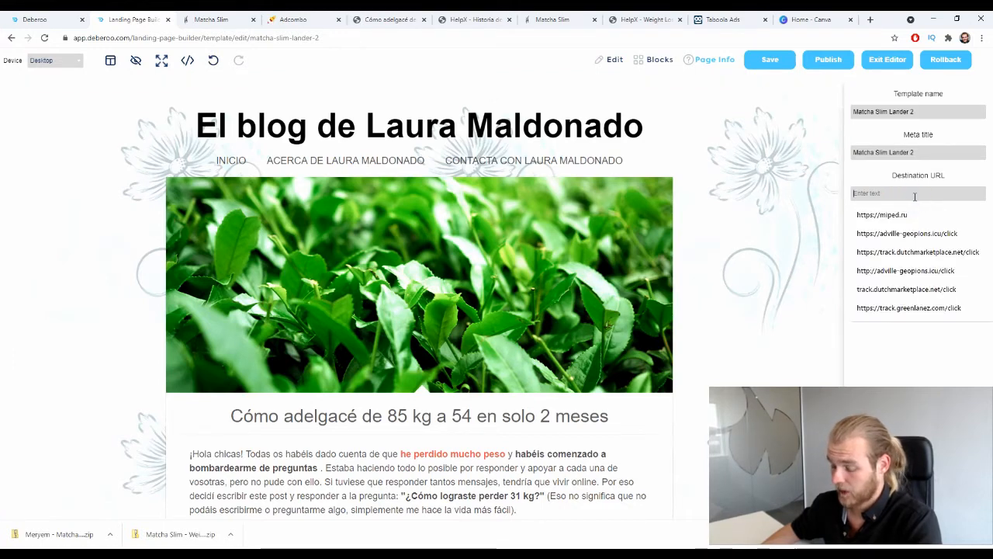
key(ctrl+v)
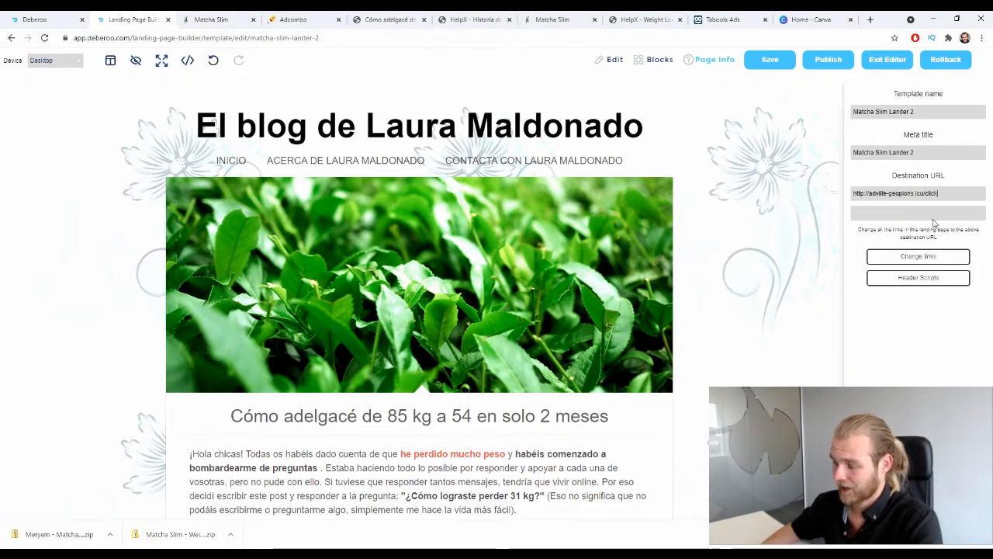
click(919, 256)
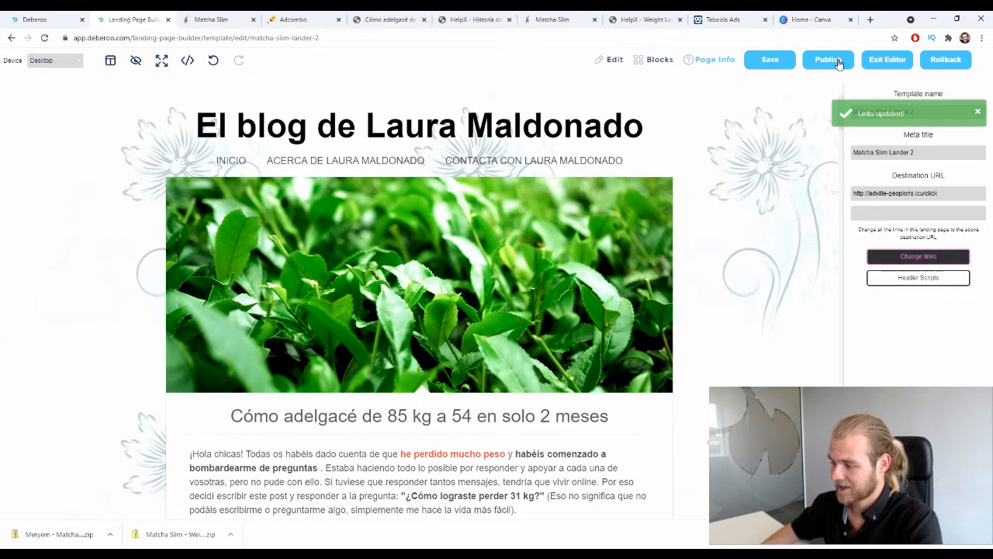
click(828, 61)
click(604, 300)
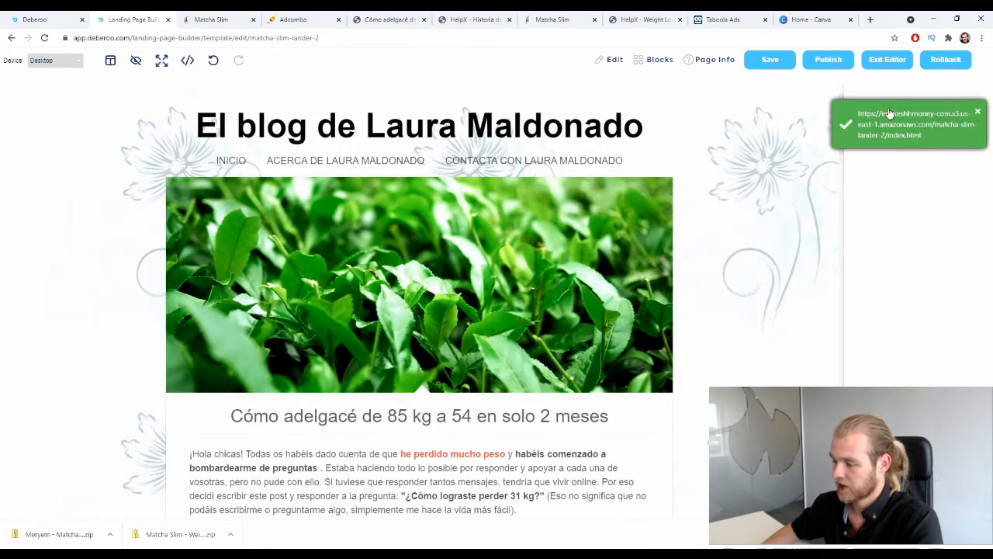
Step: Compare the published pages of Matcha Slim Lander 1 and Matcha Slim Lander 2
click(276, 17)
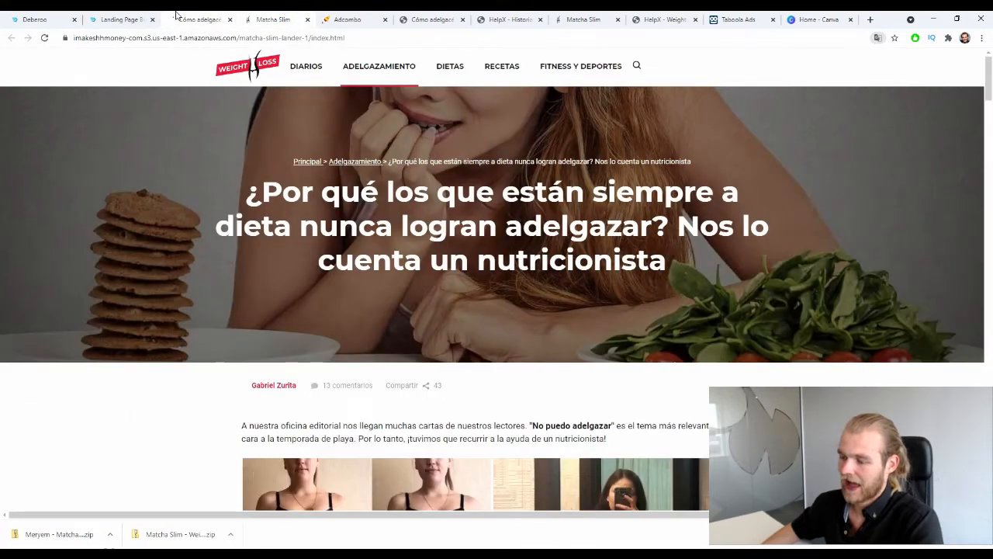
click(190, 19)
click(273, 20)
click(187, 19)
click(273, 20)
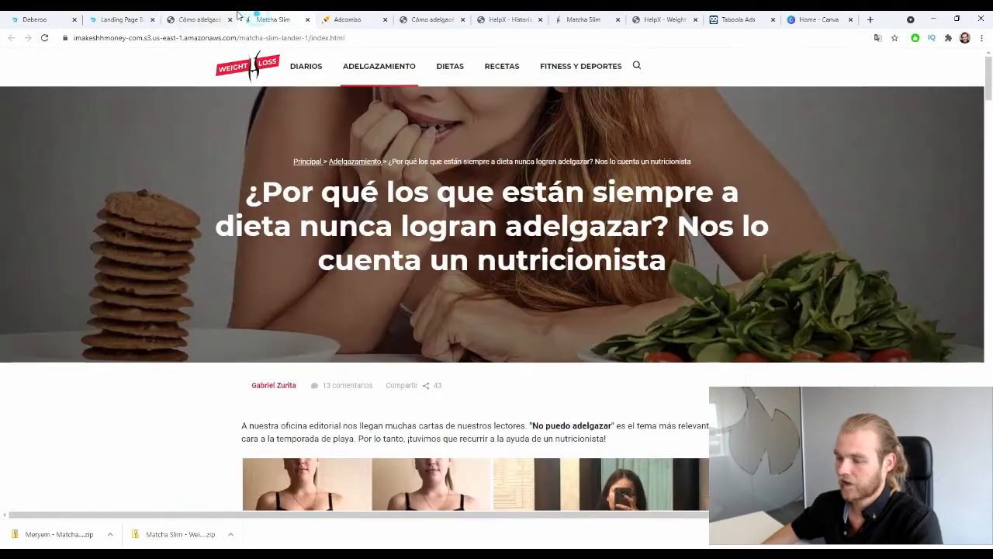
click(190, 20)
click(273, 20)
click(200, 17)
click(273, 20)
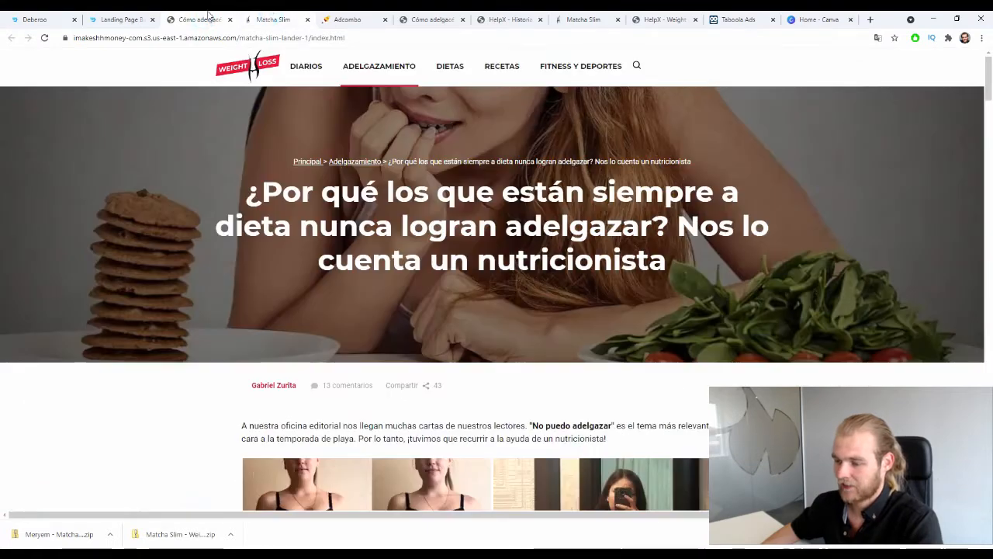
click(194, 19)
Step: Start a new lander in the Deberoo tracker with the country tag Spain and the name "Matcha Slim Lander 1"
click(39, 20)
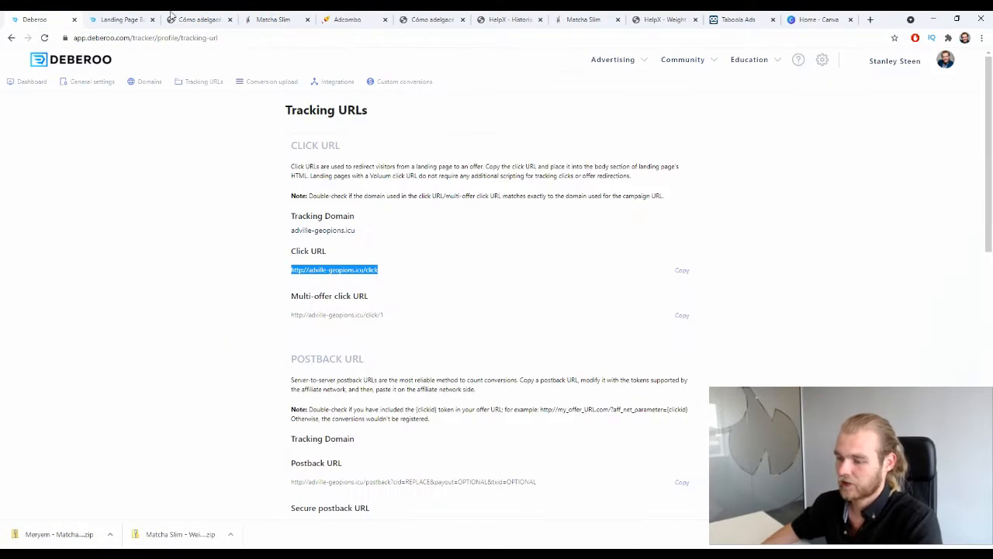
click(31, 82)
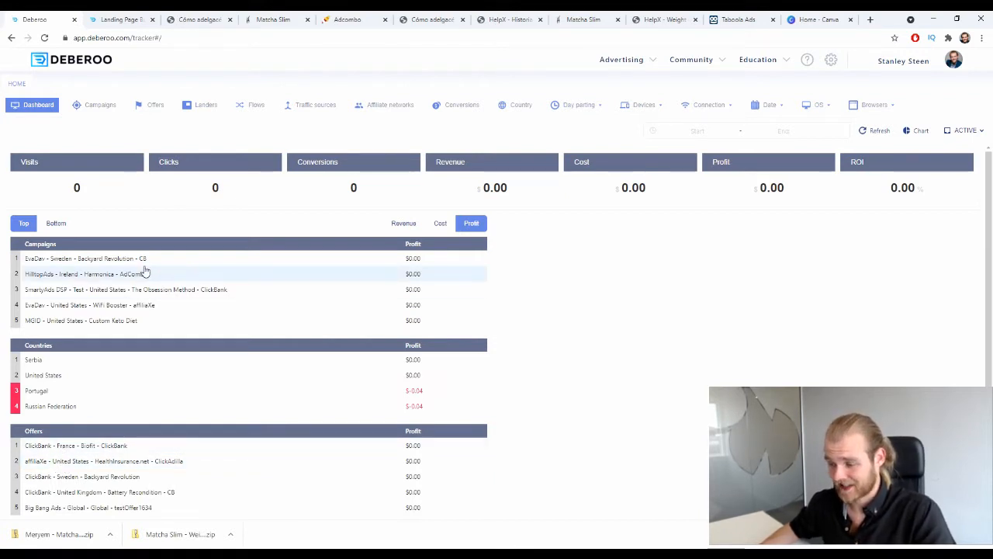
click(203, 105)
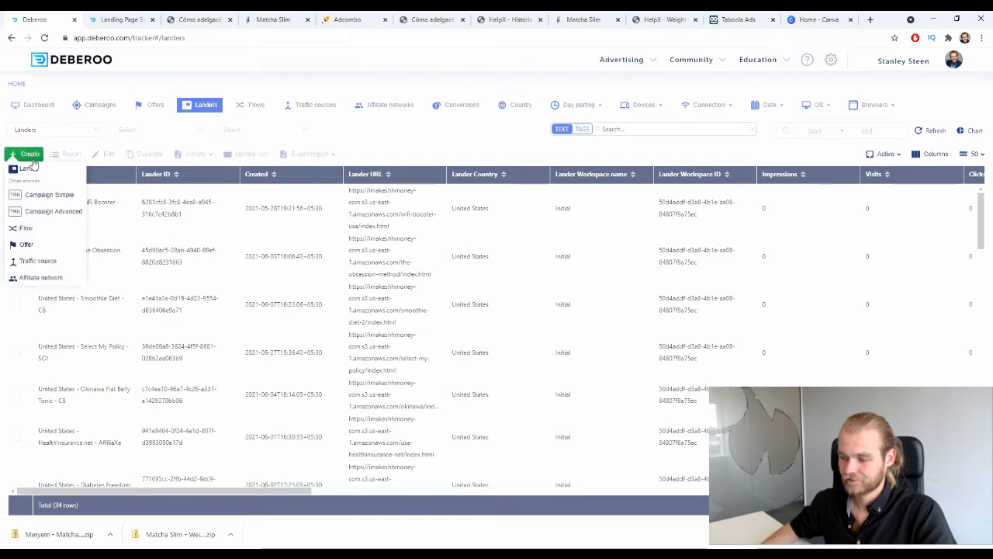
click(26, 166)
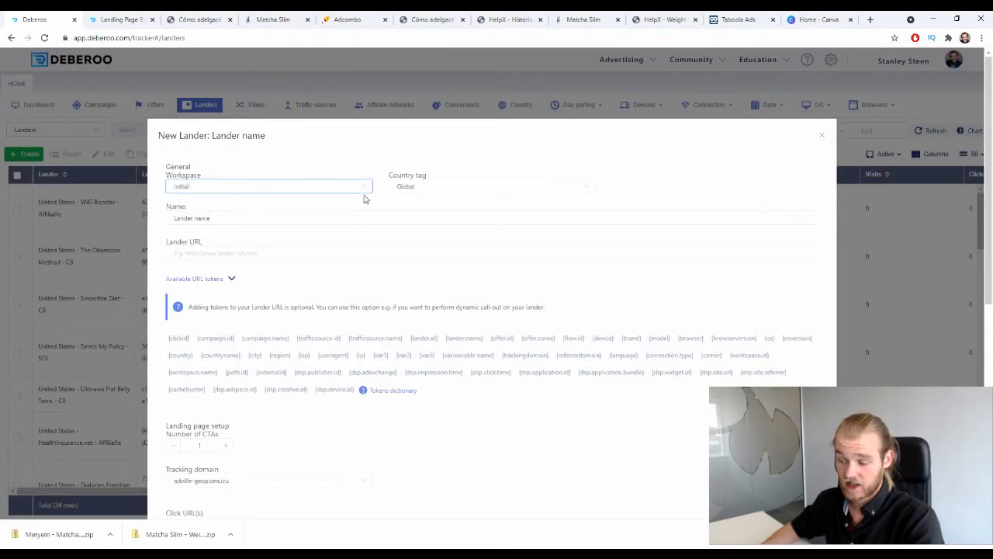
click(433, 176)
text(spai)
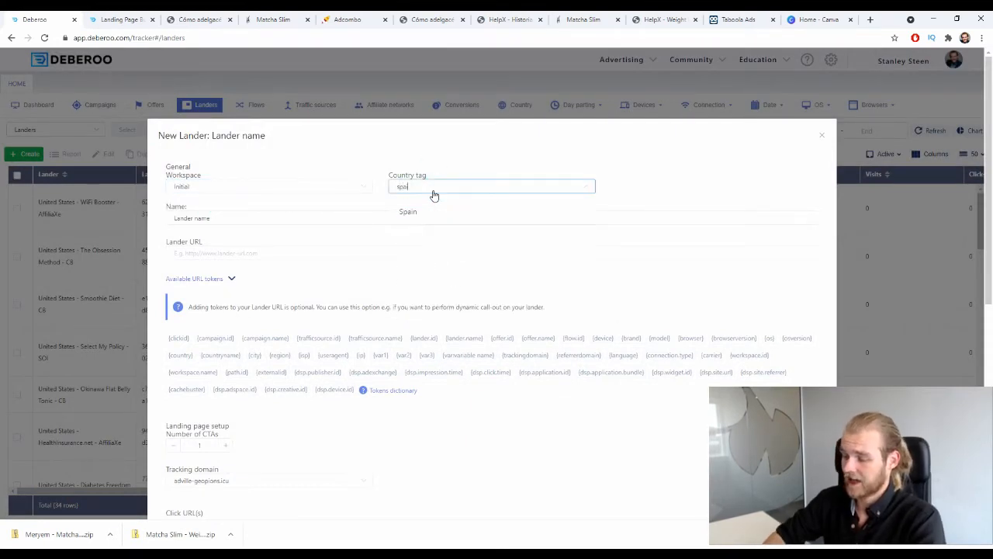
click(423, 211)
click(280, 218)
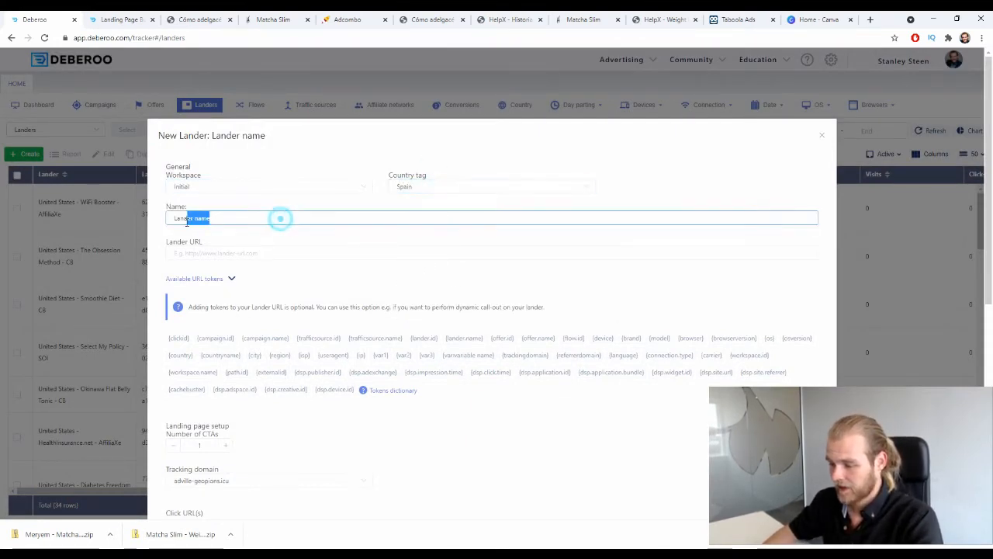
text(Matcha Slim)
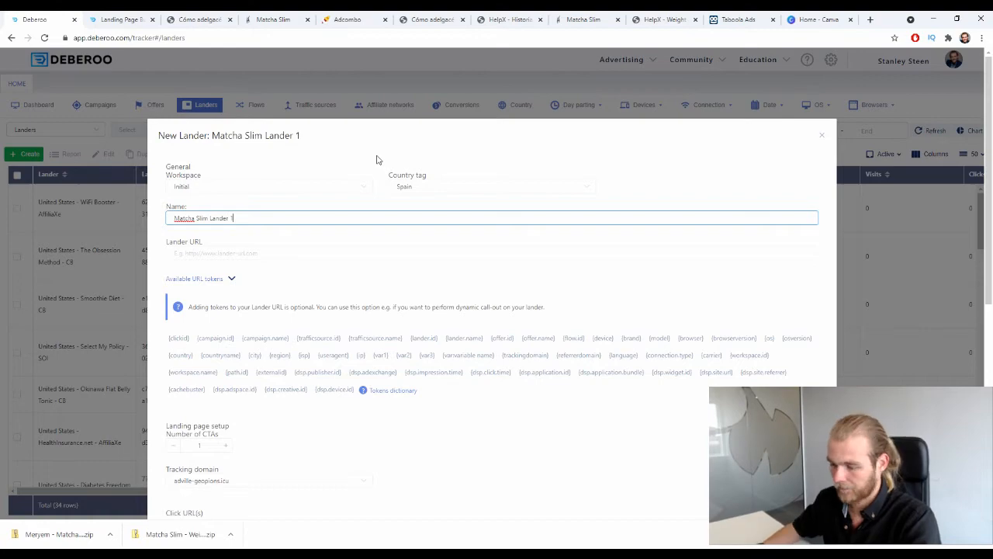
click(274, 254)
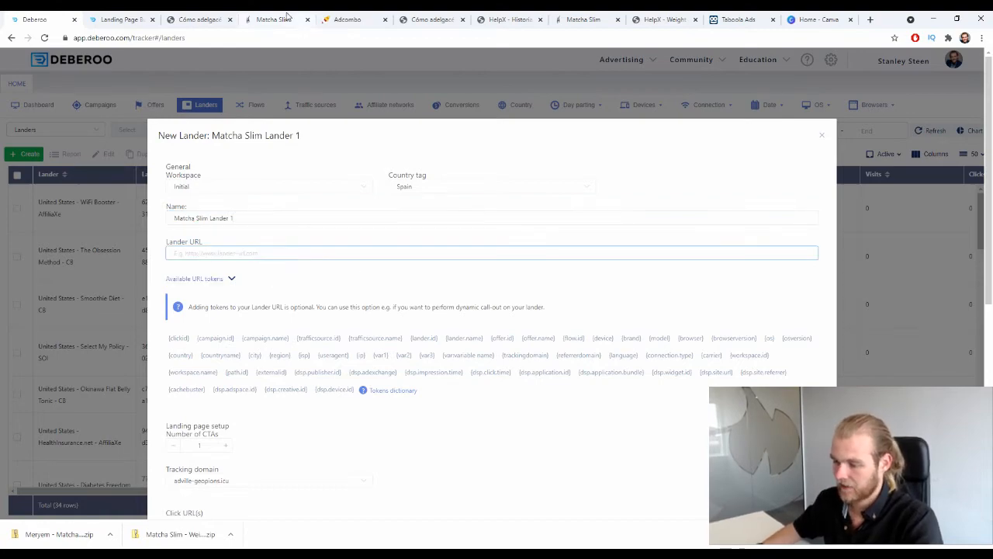
click(276, 19)
click(280, 37)
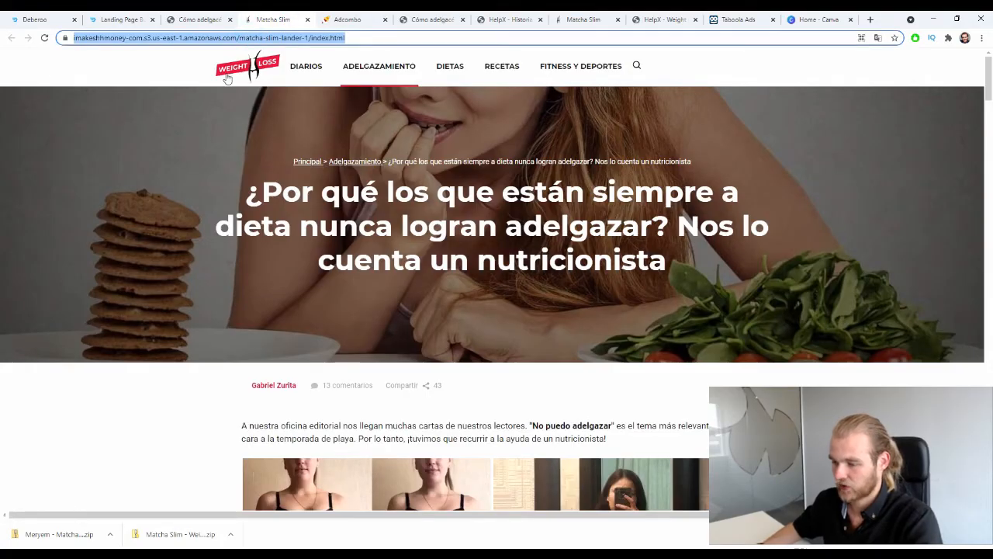
key(ctrl+c)
click(35, 19)
key(ctrl+v)
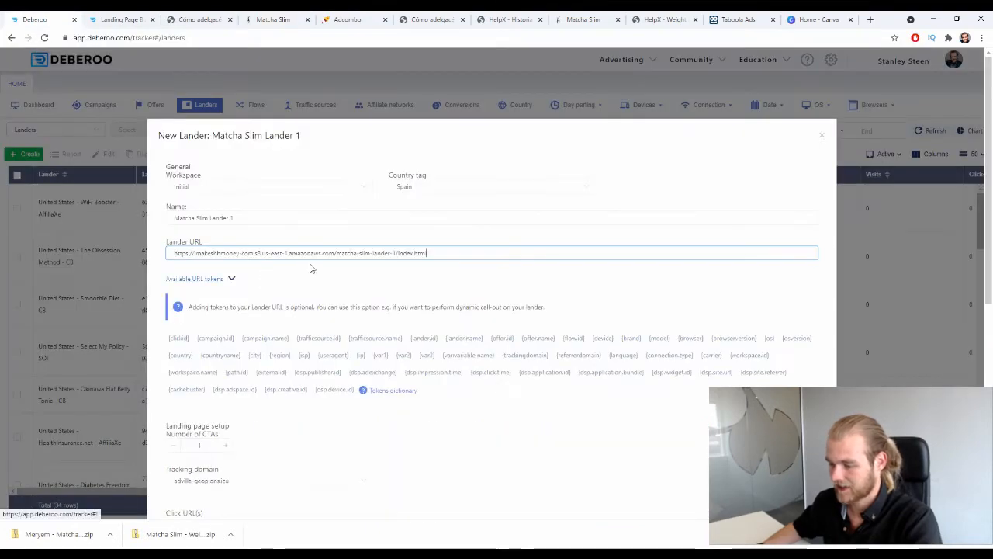
scroll(360, 287, down, 5)
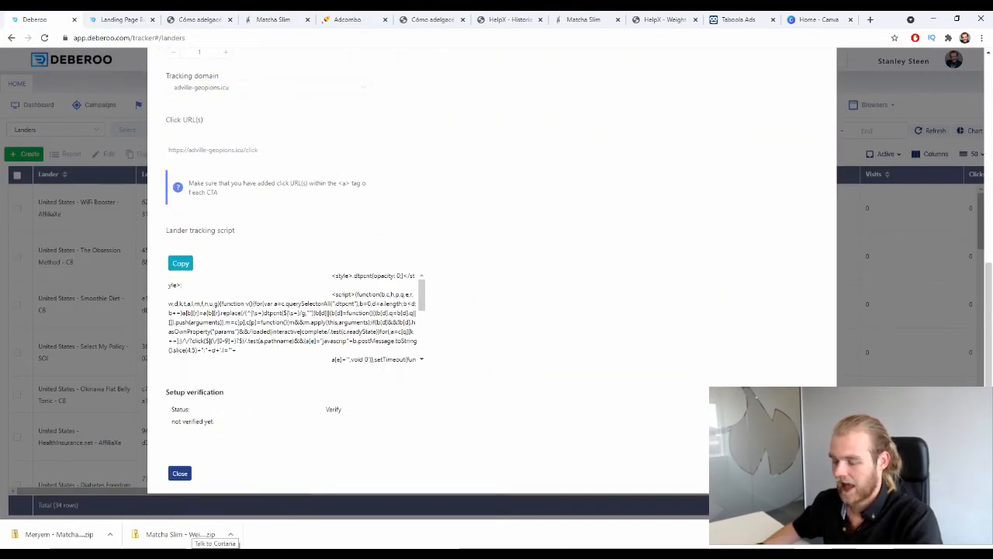
Step: Finish the Matcha Slim Lander 1 entry and start another new lander
click(179, 473)
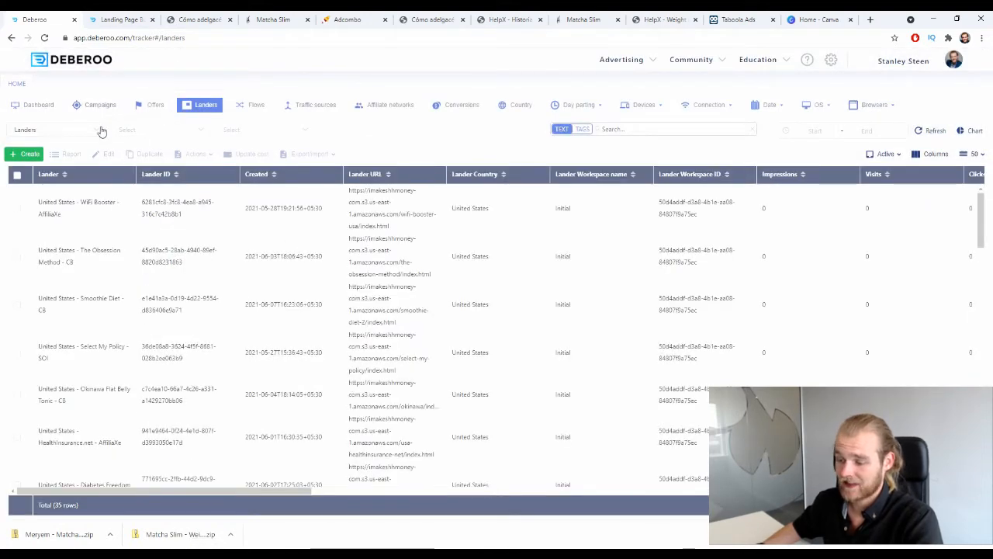
click(25, 154)
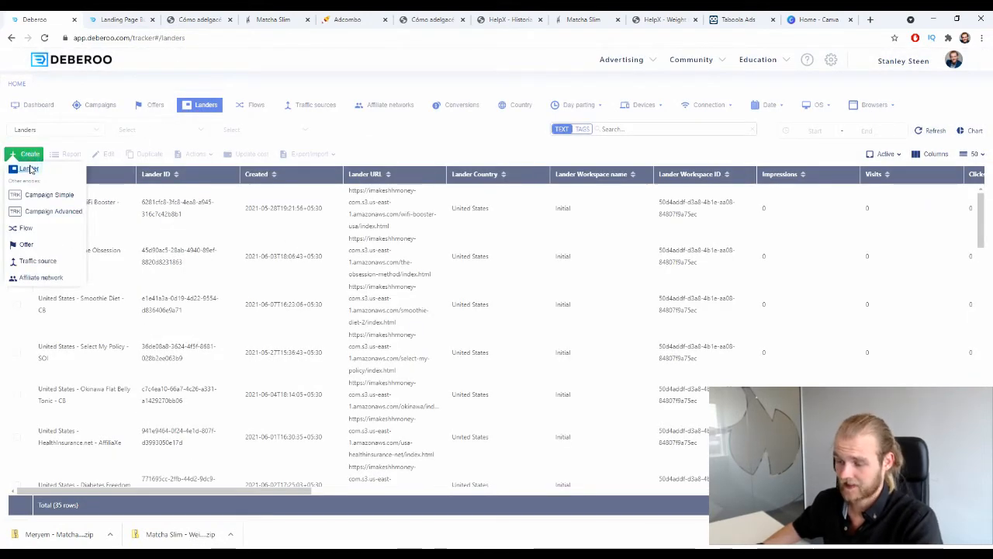
click(29, 168)
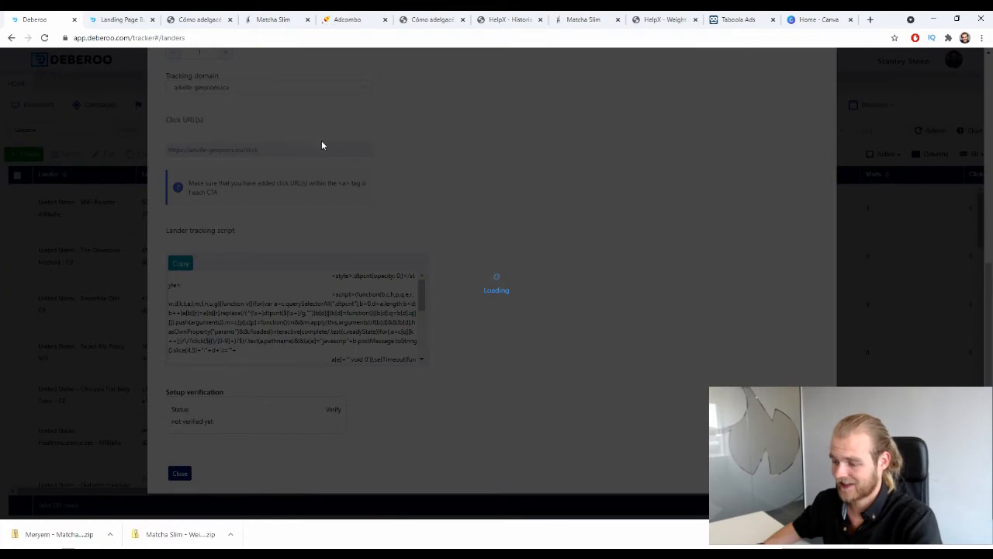
click(200, 19)
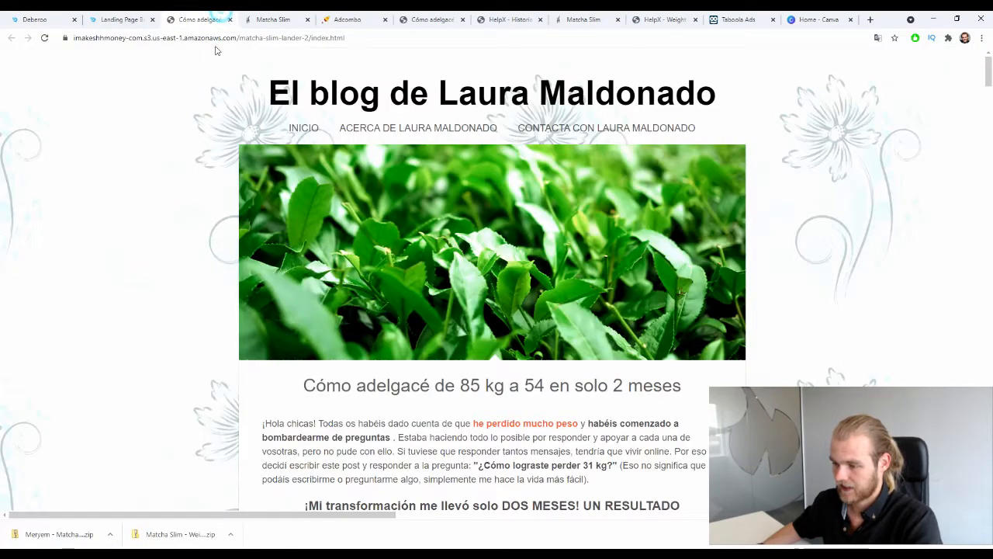
click(218, 37)
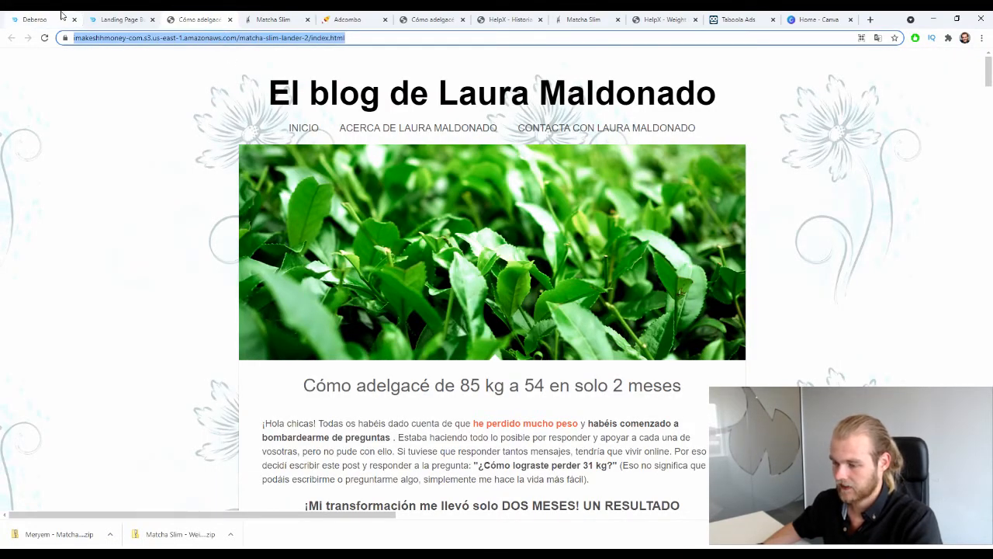
click(35, 19)
scroll(388, 279, up, 5)
triple_click(346, 222)
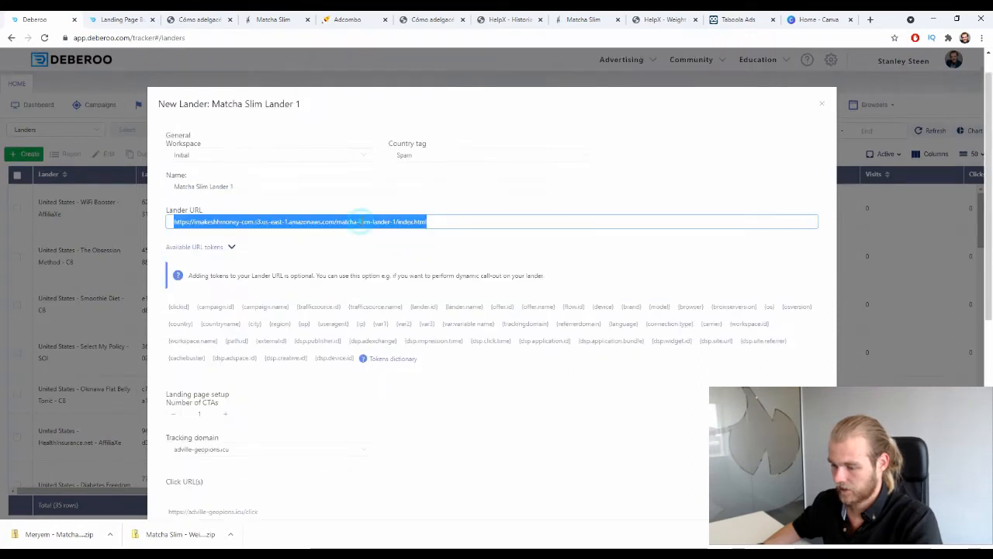
key(ctrl+v)
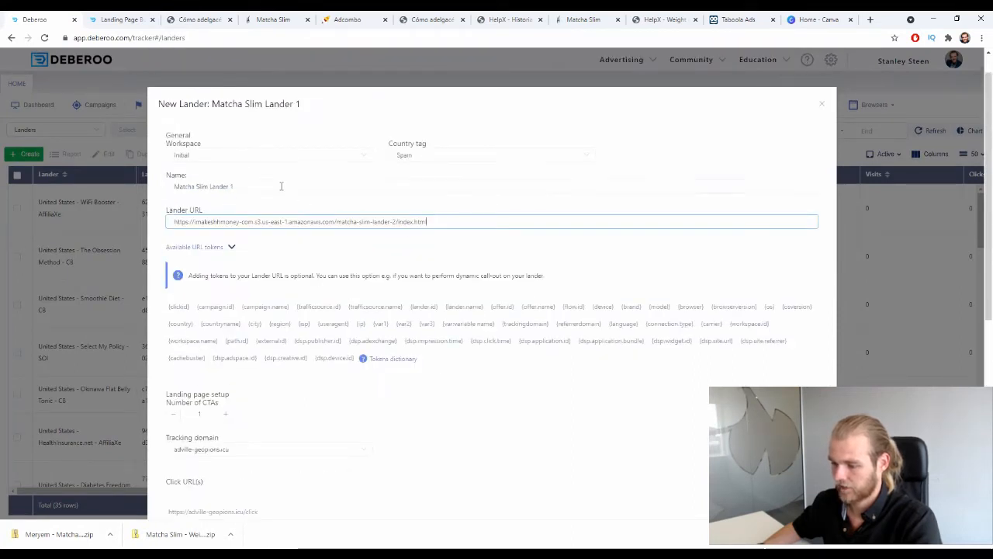
click(281, 186)
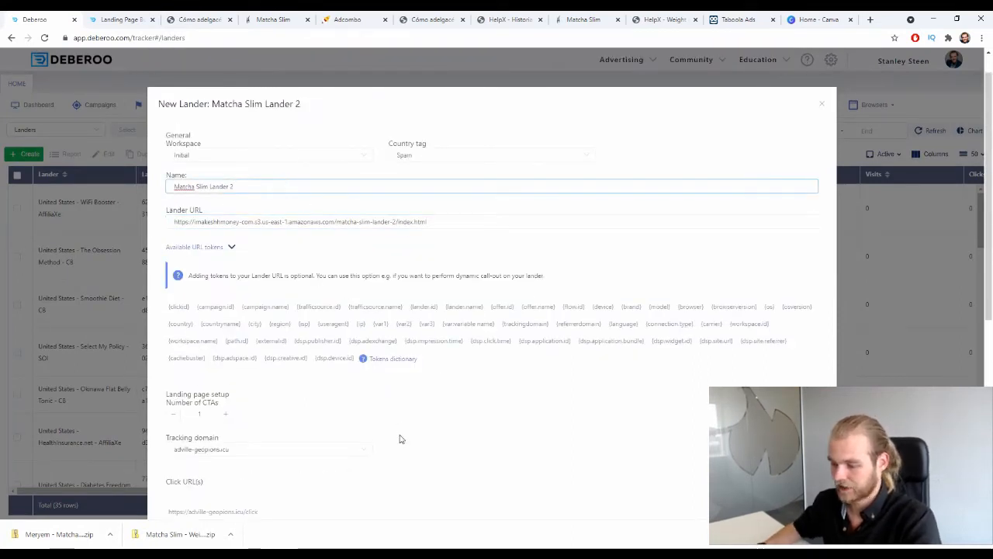
scroll(401, 437, down, 5)
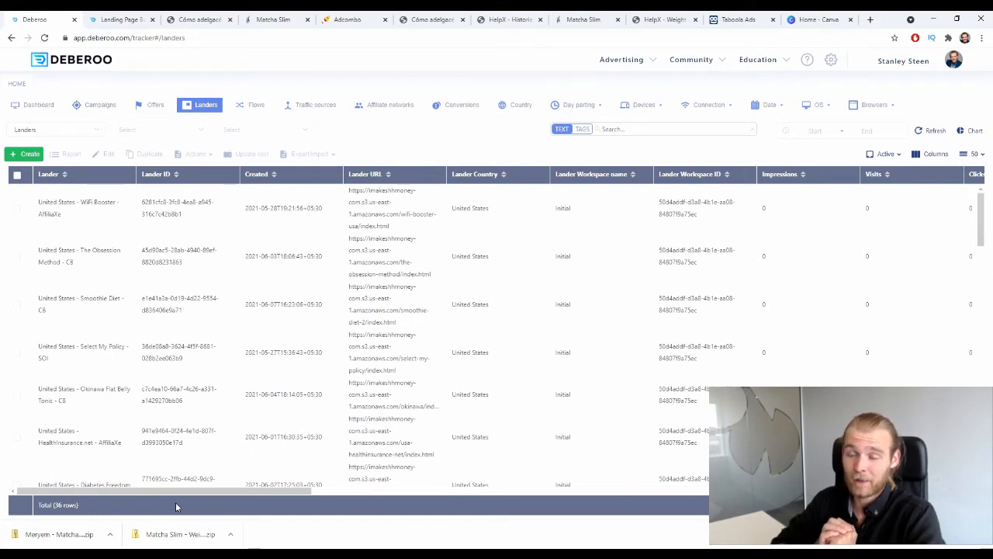
Step: Start a new simple campaign in the Initial workspace with Taboola as the traffic source
click(101, 104)
click(24, 153)
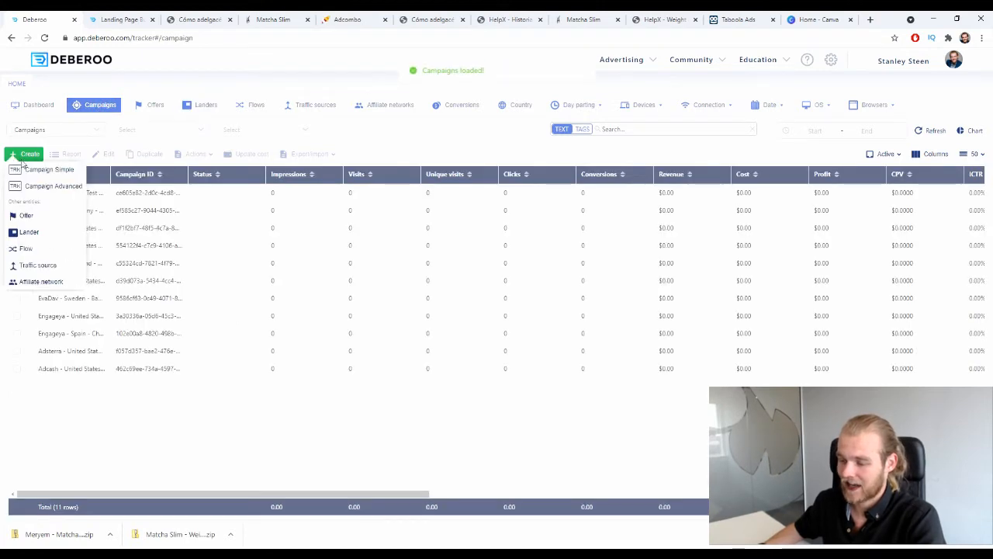
click(32, 168)
click(242, 218)
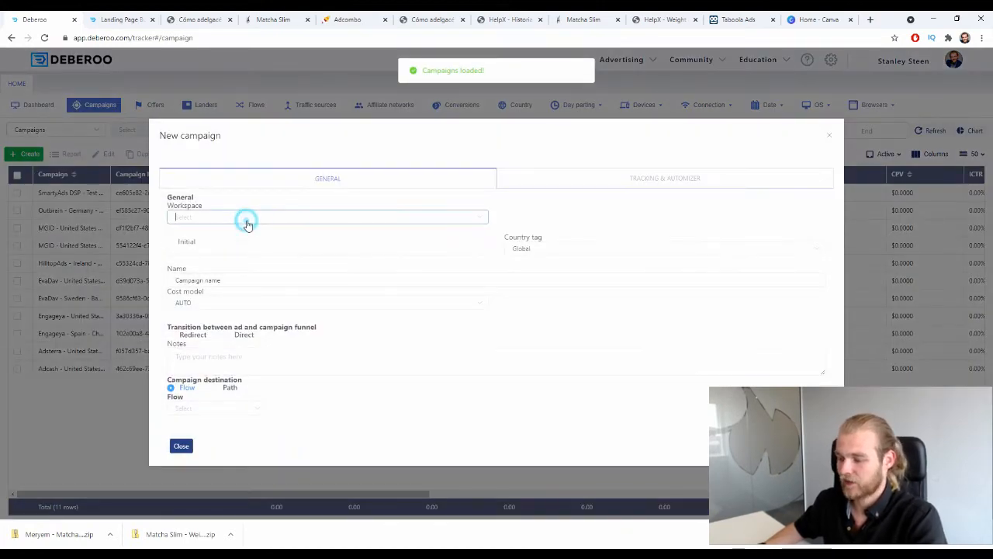
click(229, 242)
click(225, 247)
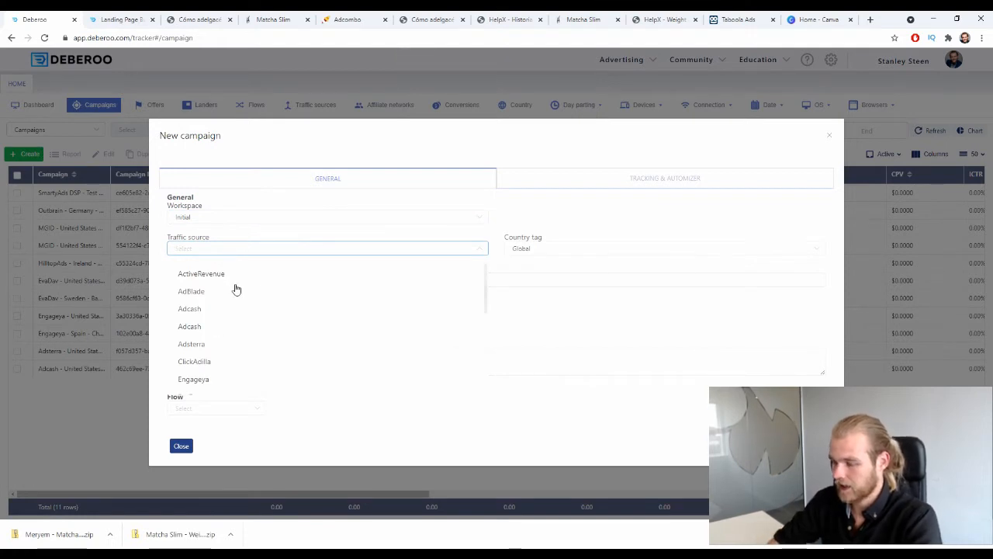
text(tab)
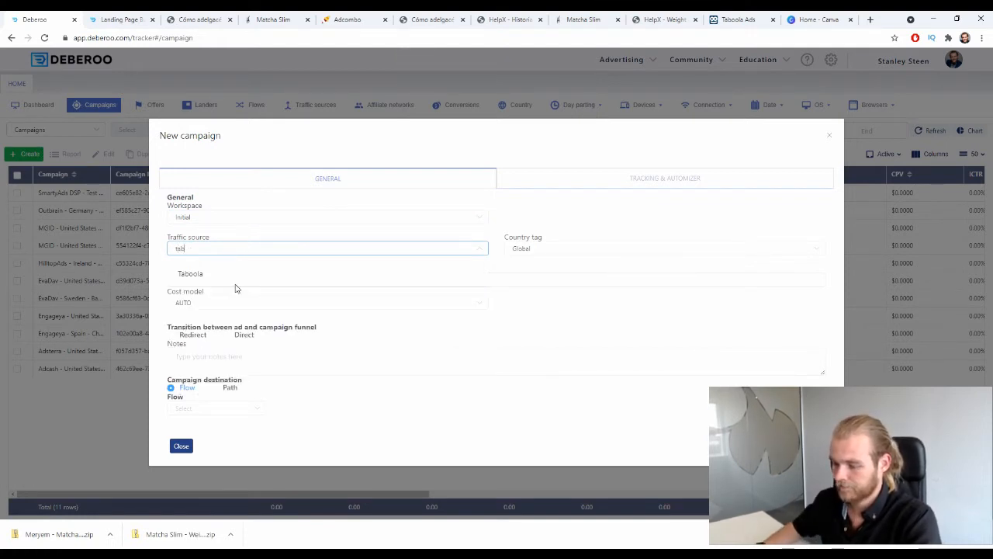
click(229, 272)
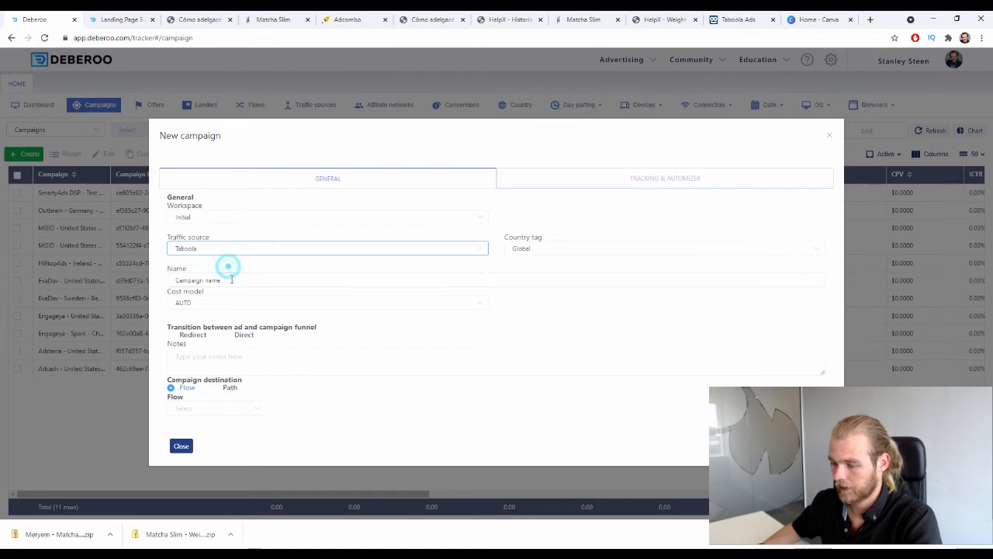
Step: Set the campaign's country tag to Spain and its name to "Matcha Slim - AdCombo"
click(528, 249)
text(sp)
click(543, 270)
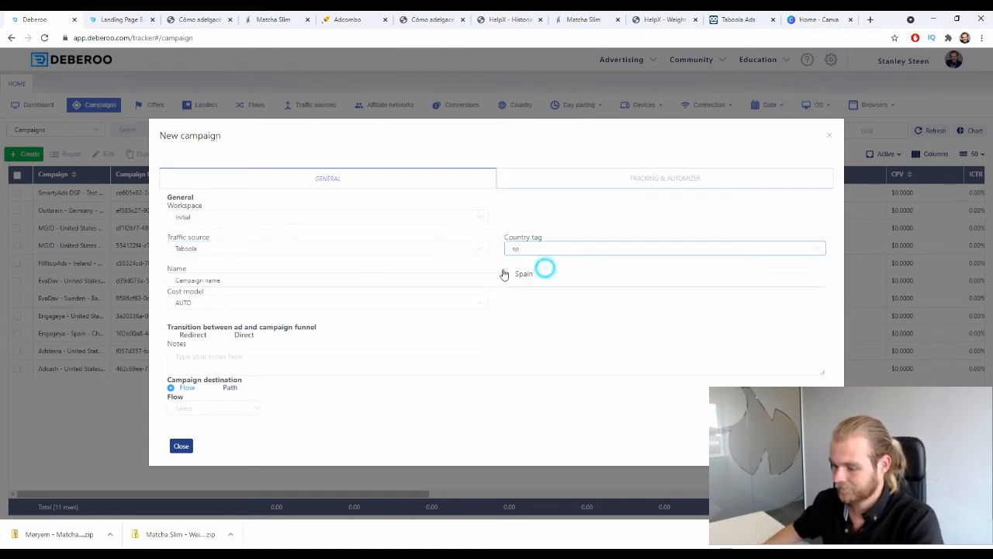
drag(233, 280, 168, 282)
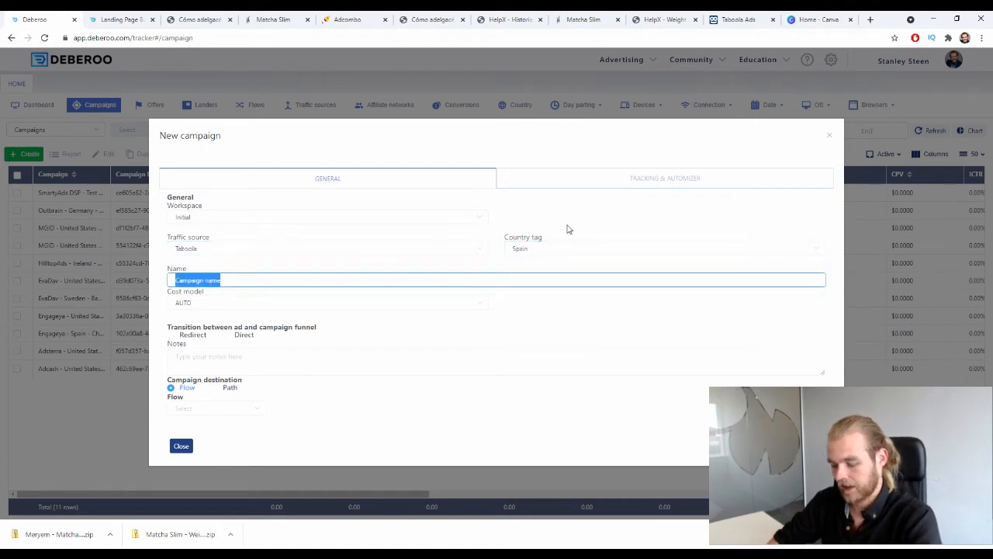
text(Matcha Sl)
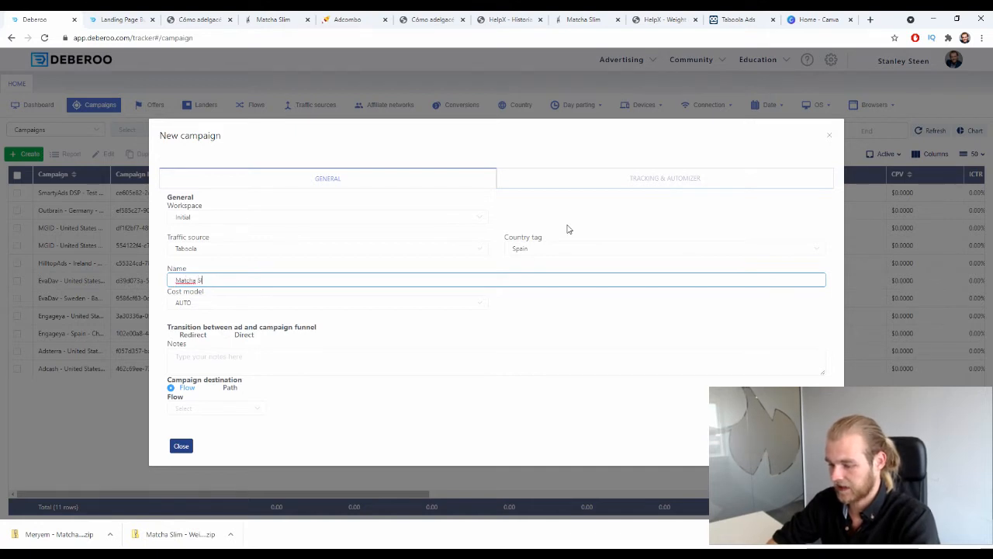
text(im -)
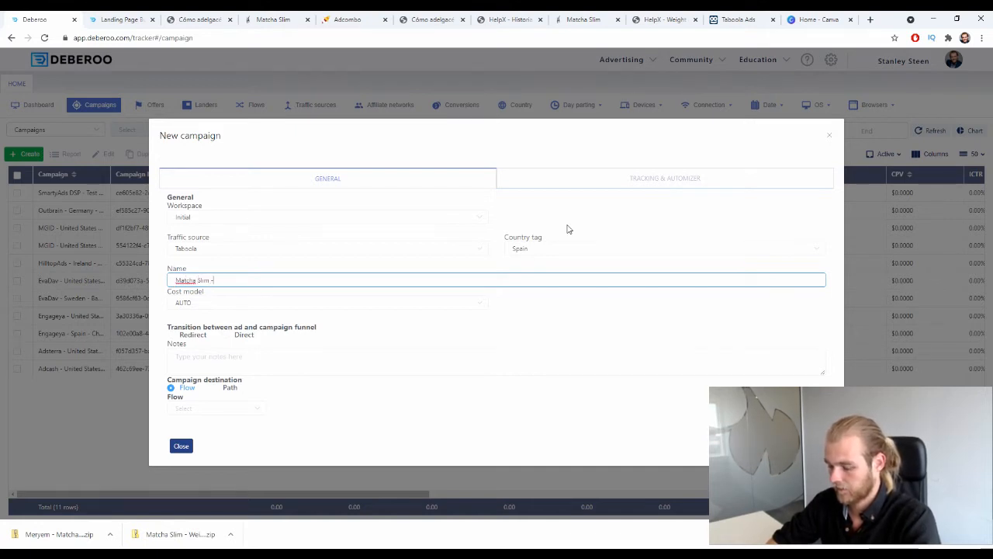
text( Ad)
key(BackSpace)
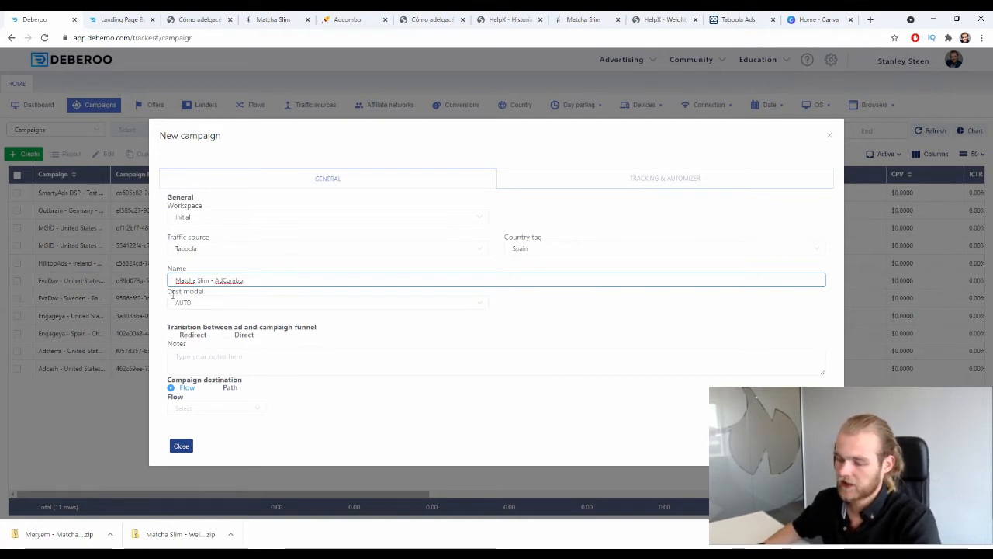
Step: Set the transition between ad and campaign funnel to Redirect
drag(191, 329, 267, 333)
click(241, 333)
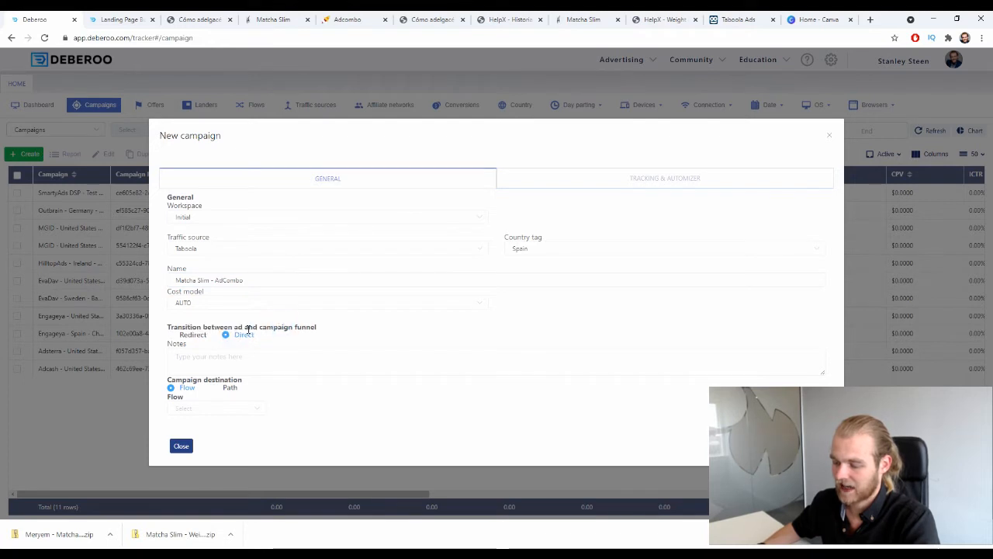
click(191, 334)
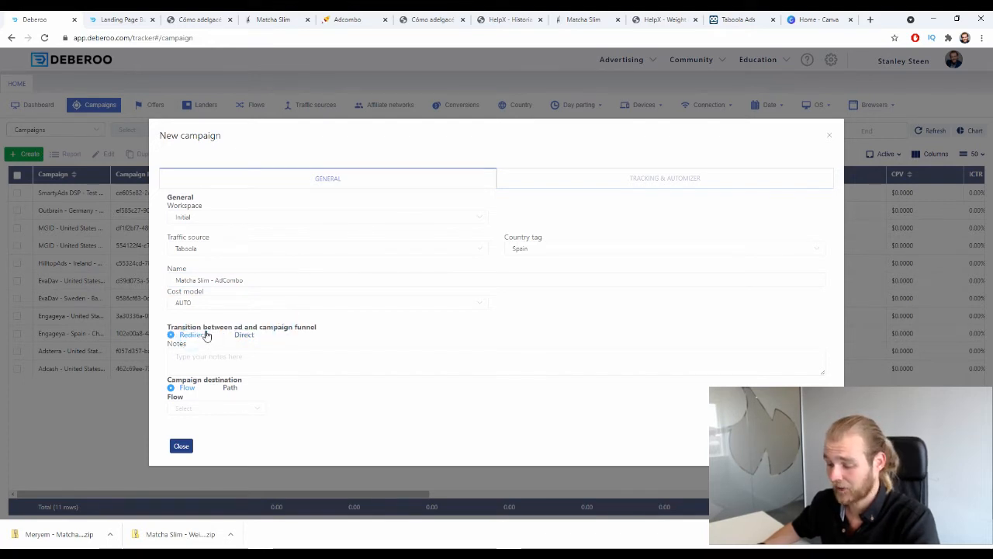
Step: Set the campaign destination to Path, keeping Landers & Offers, with 302 as the transition to offer
drag(175, 379, 261, 380)
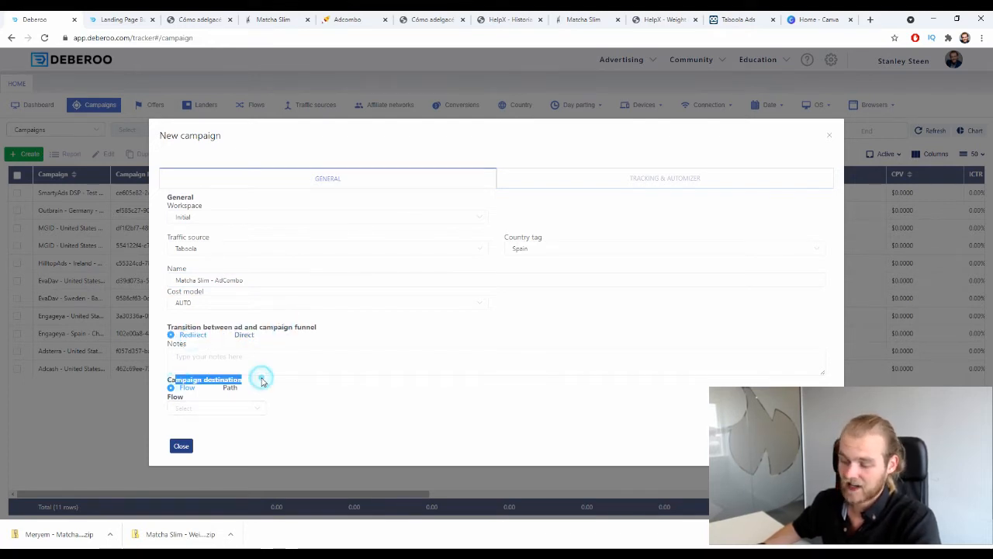
click(243, 385)
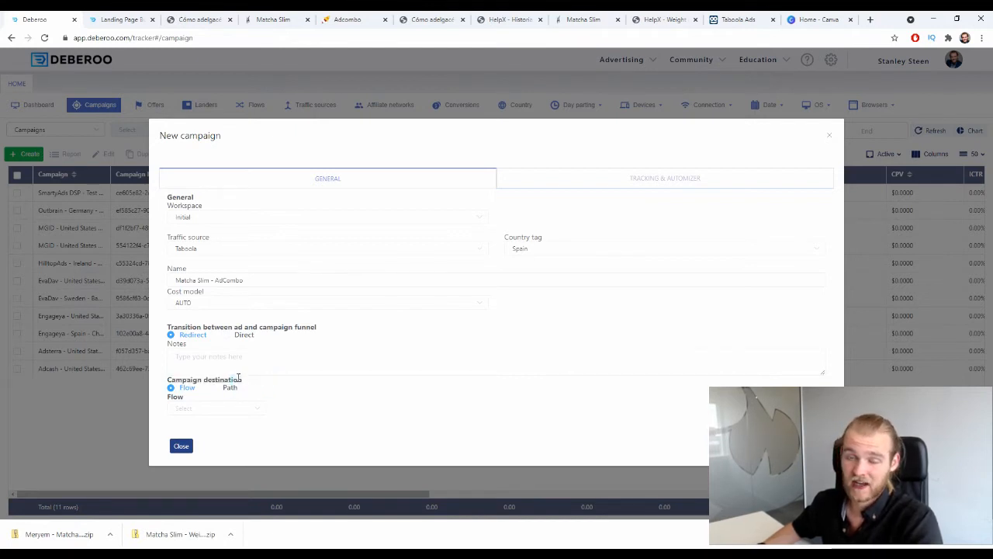
click(230, 387)
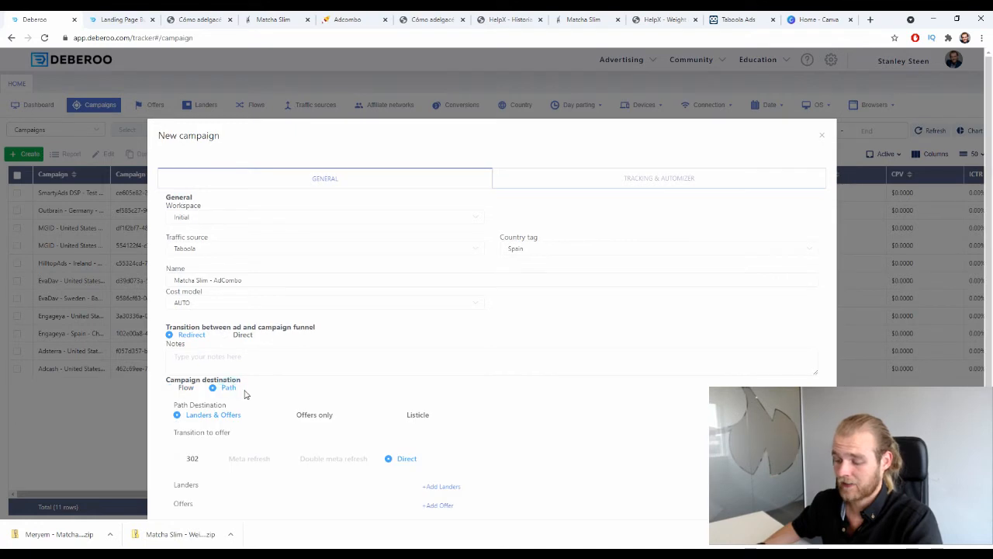
scroll(248, 361, down, 2)
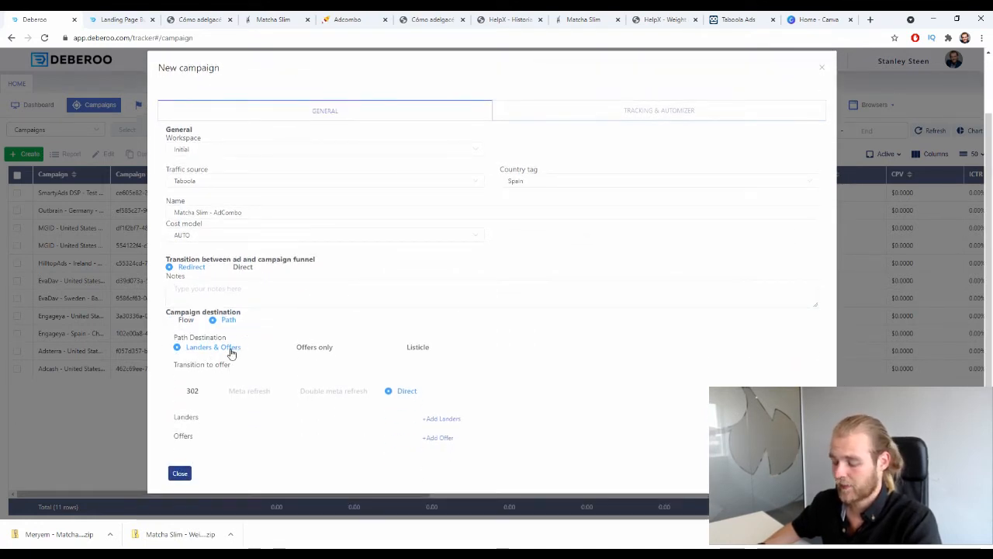
click(193, 391)
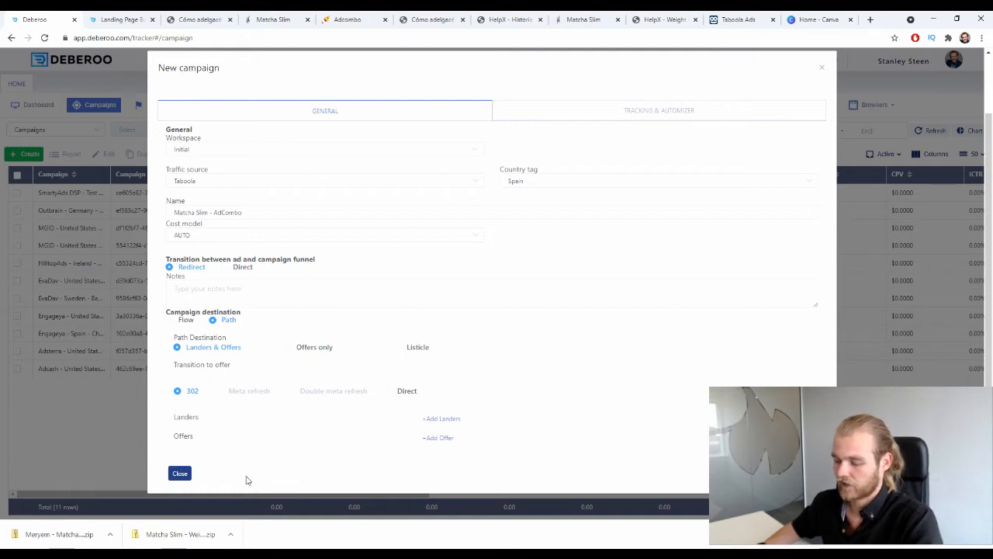
Step: Add the offer "AdCombo - Spain - Matcha Slim - AdCombo" to the campaign path
click(440, 439)
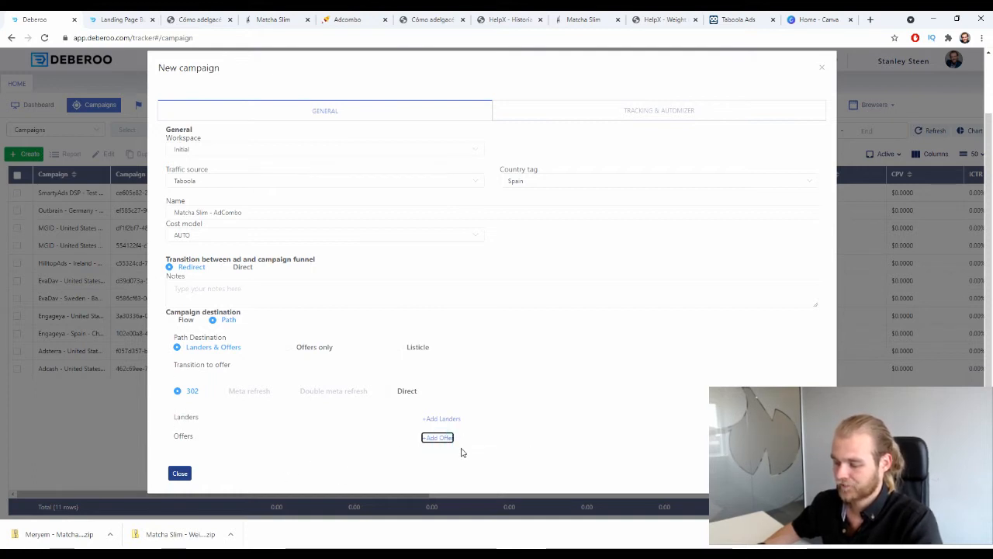
click(444, 439)
click(250, 460)
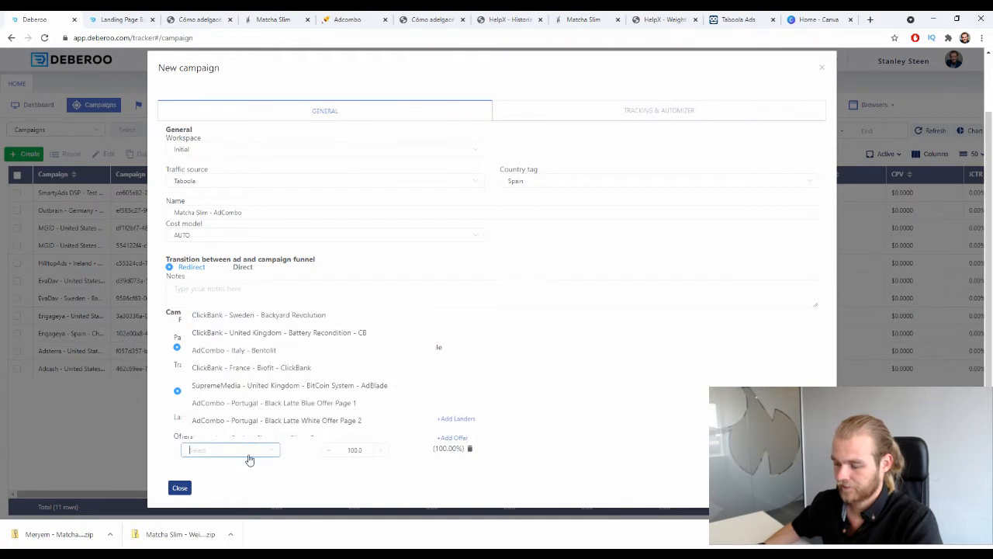
text(mat)
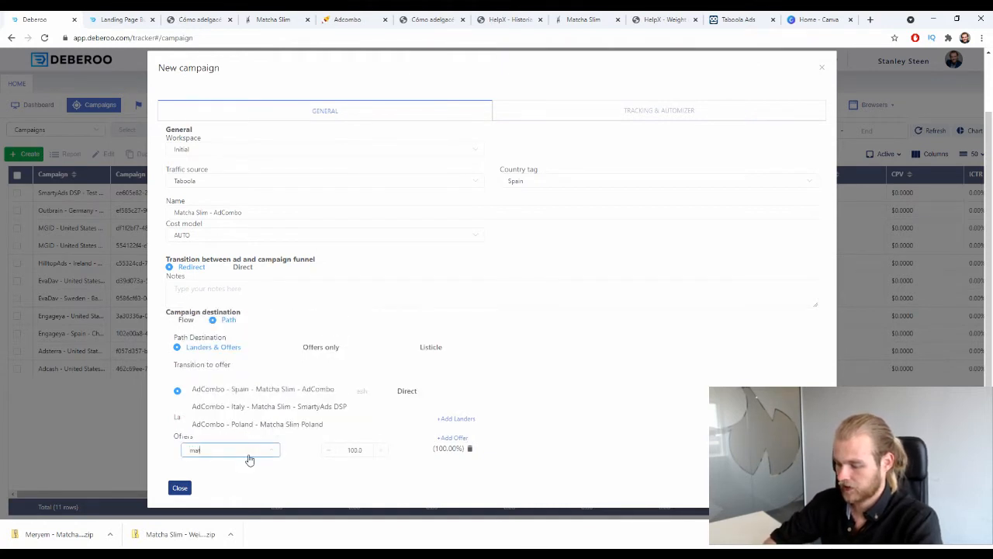
click(276, 388)
Step: Add two landers to the campaign path: "Spain - Matcha Slim Lander 1" and "Spain - Matcha Slim Lander 2"
click(470, 419)
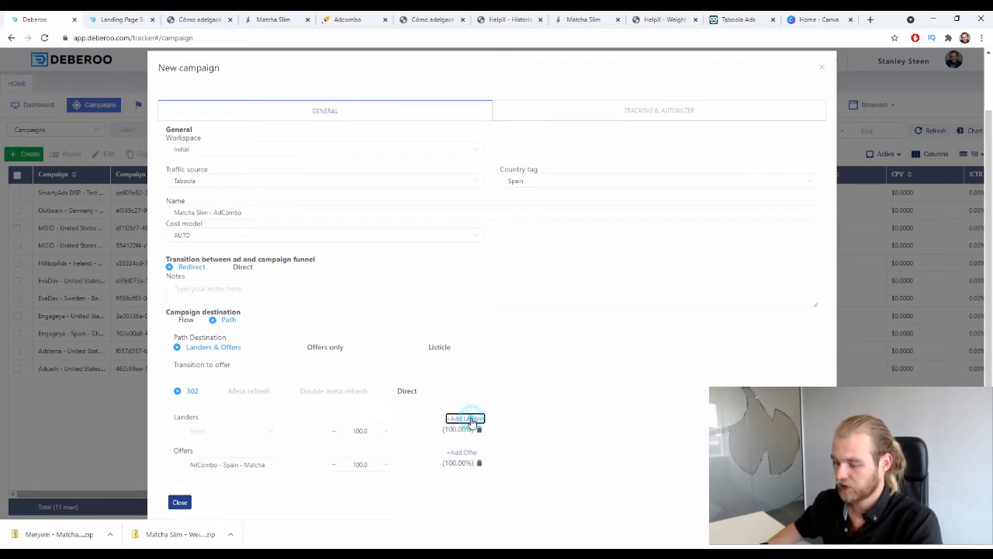
click(470, 419)
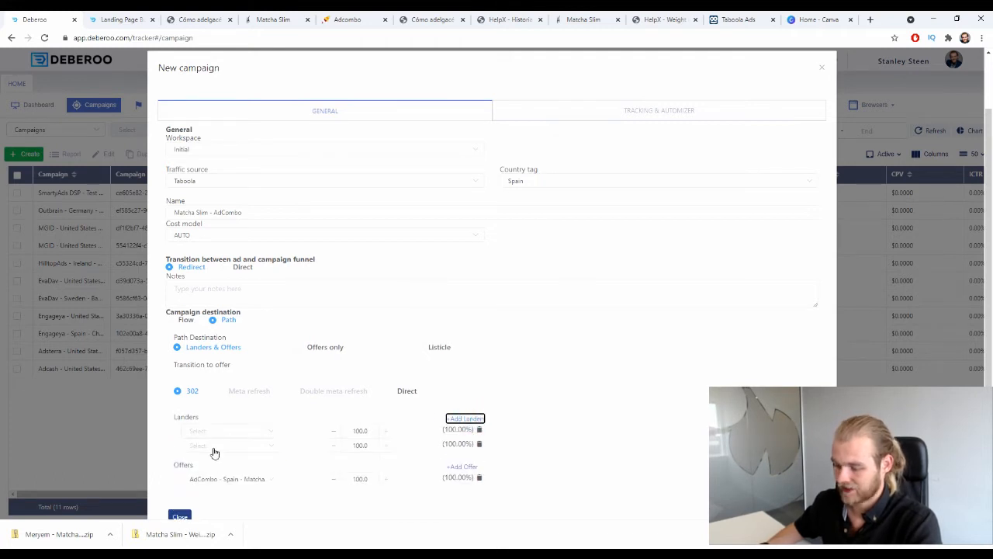
click(267, 432)
text(spain)
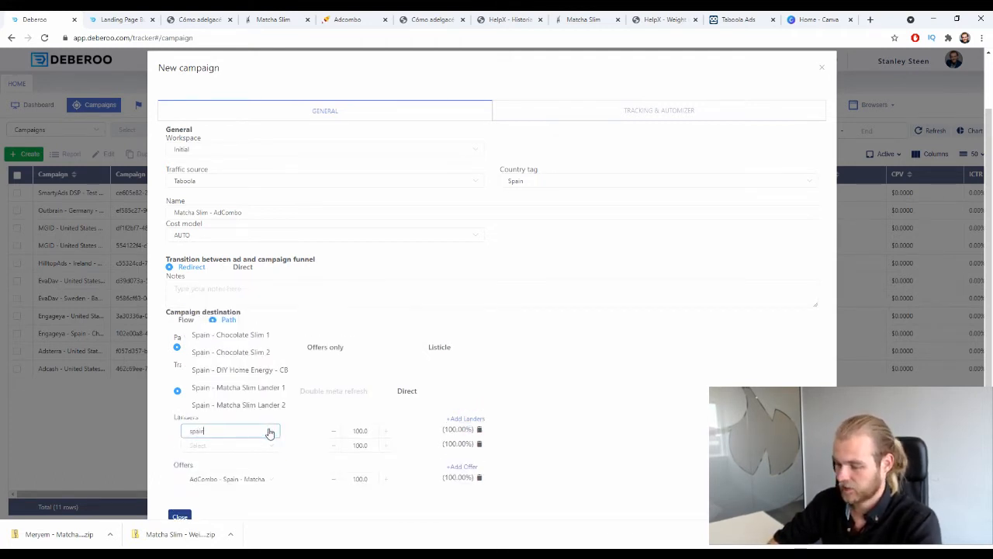
click(264, 391)
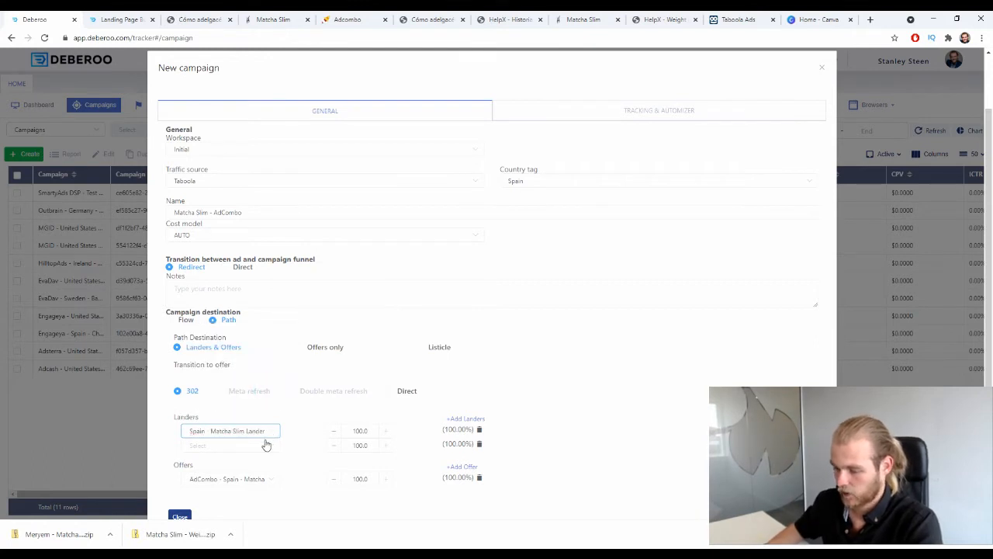
click(265, 445)
text(spain)
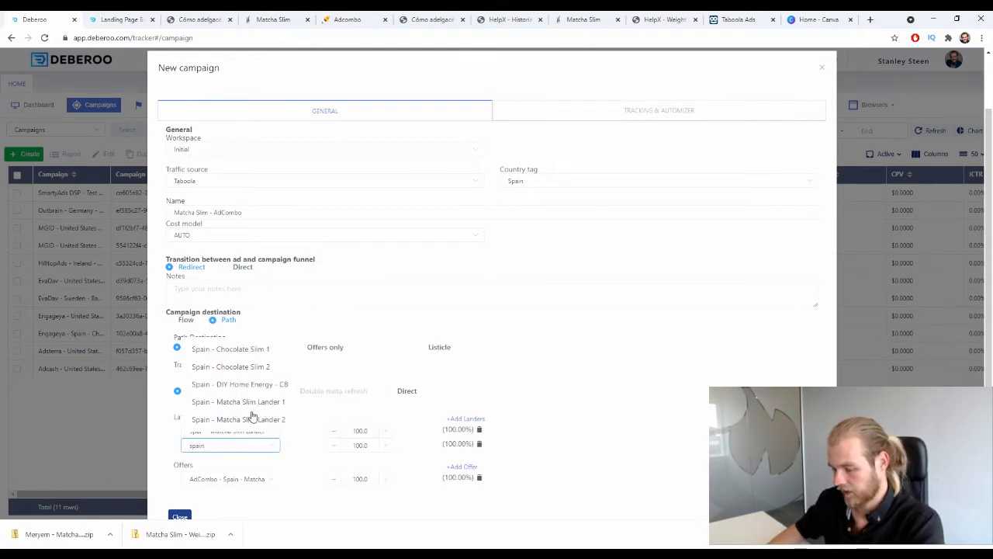
click(251, 415)
scroll(671, 371, down, 1)
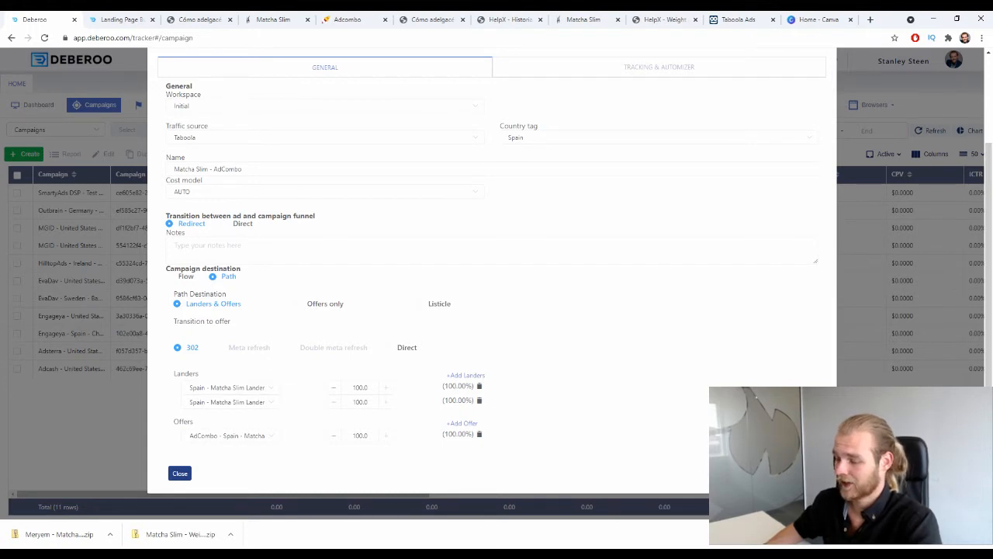
Step: Save the tracker campaign's general settings and copy its campaign URL
click(804, 473)
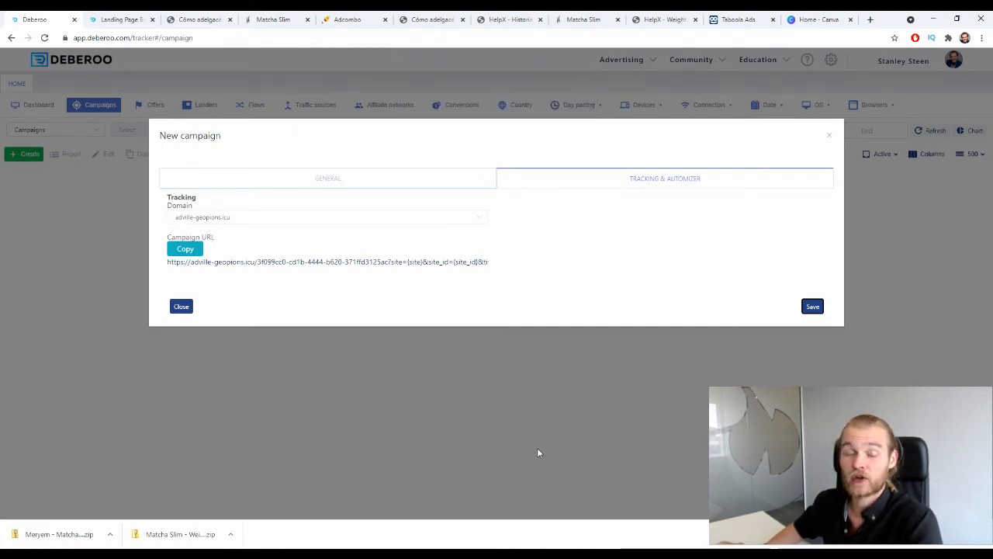
click(185, 249)
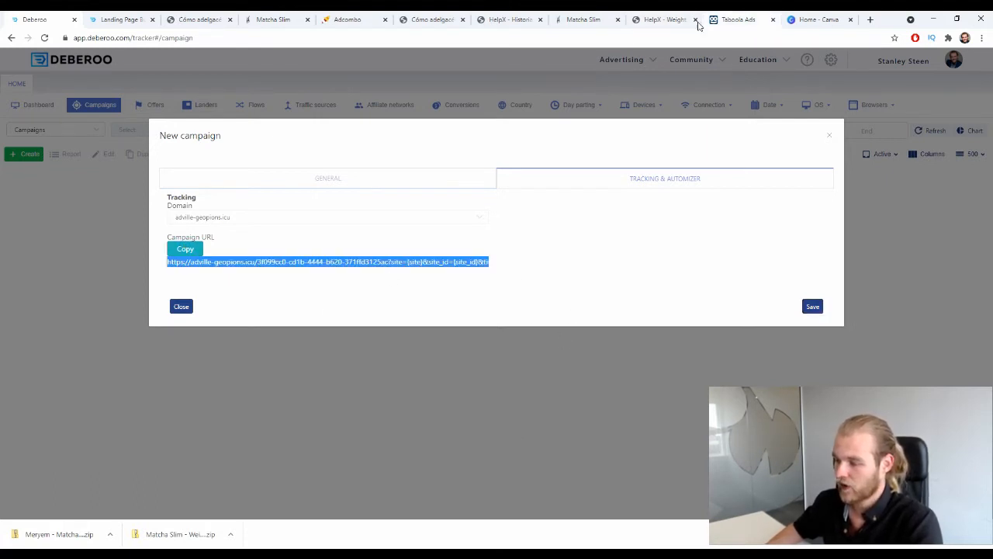
Step: Close the open lander and Matcha Slim preview pages and switch to the Taboola Ads campaigns page
click(434, 20)
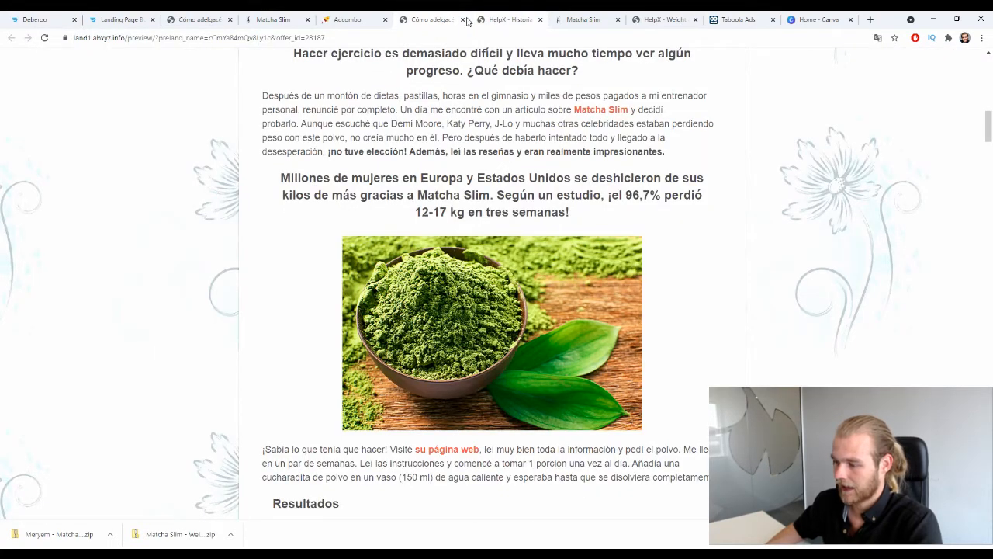
click(463, 20)
click(463, 20)
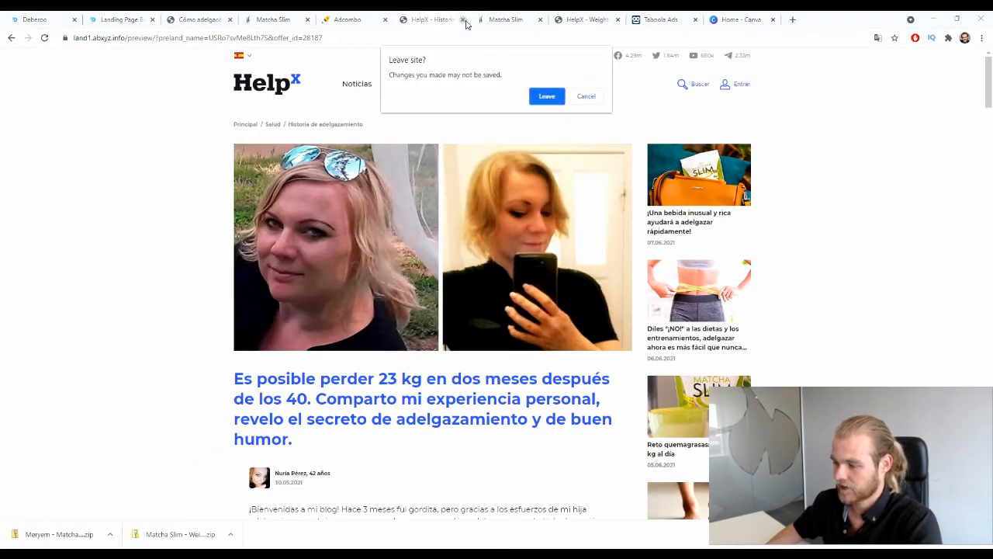
click(547, 96)
click(565, 19)
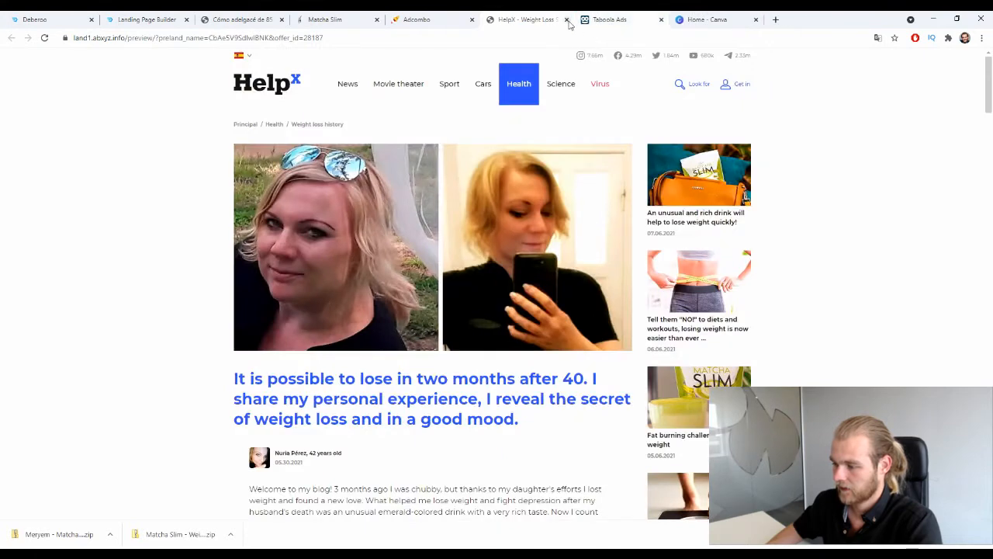
click(570, 19)
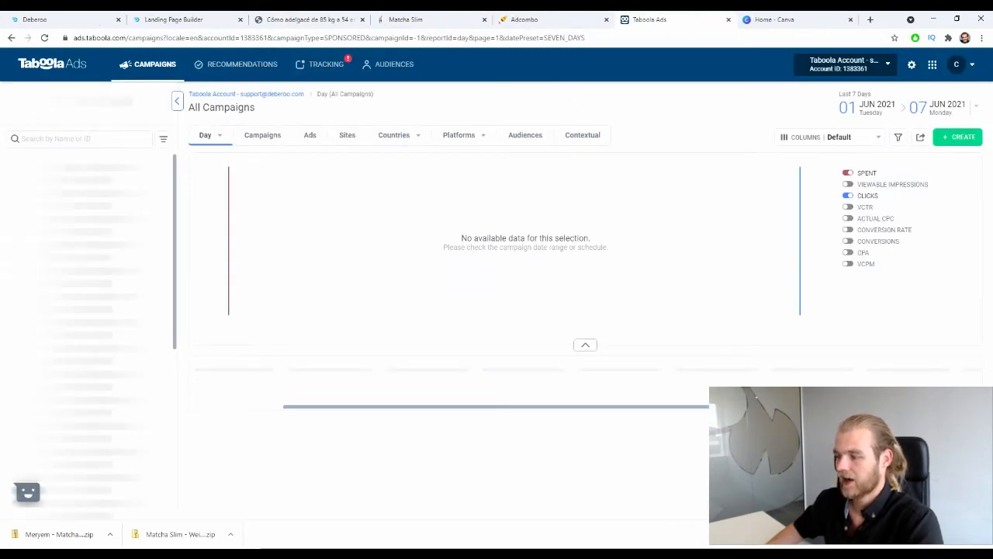
mouse_move(372, 540)
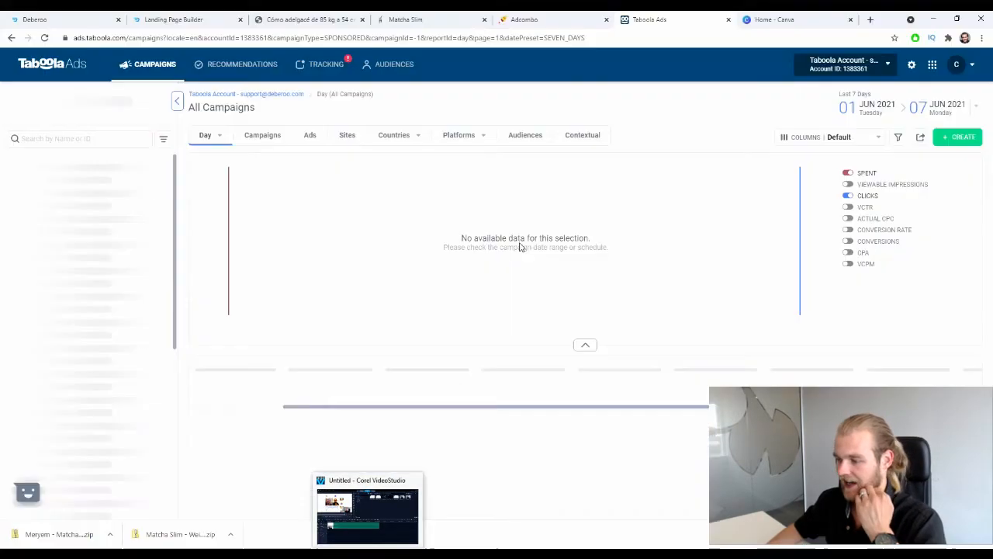
click(364, 20)
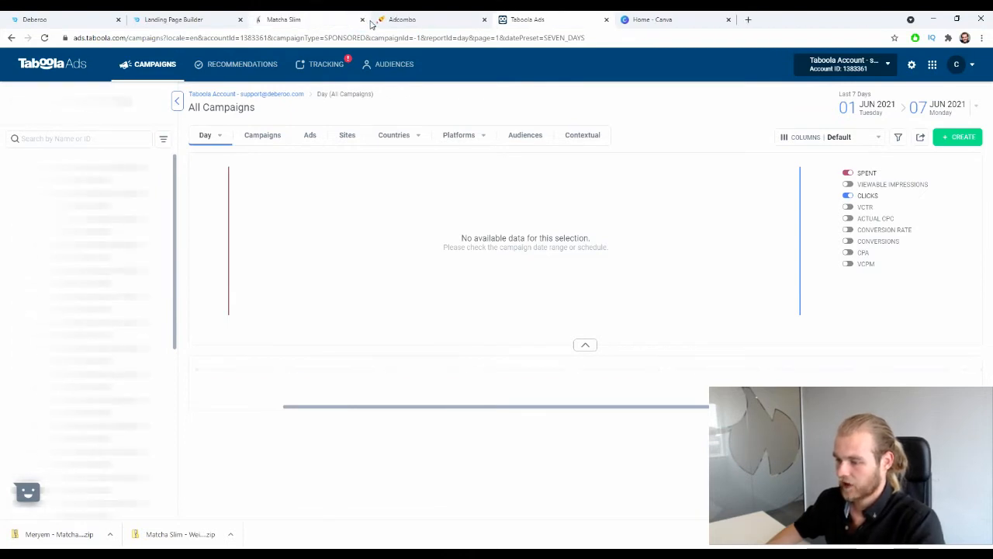
click(362, 19)
Step: Start a new campaign in Taboola Ads and reload the stuck campaign form
click(944, 140)
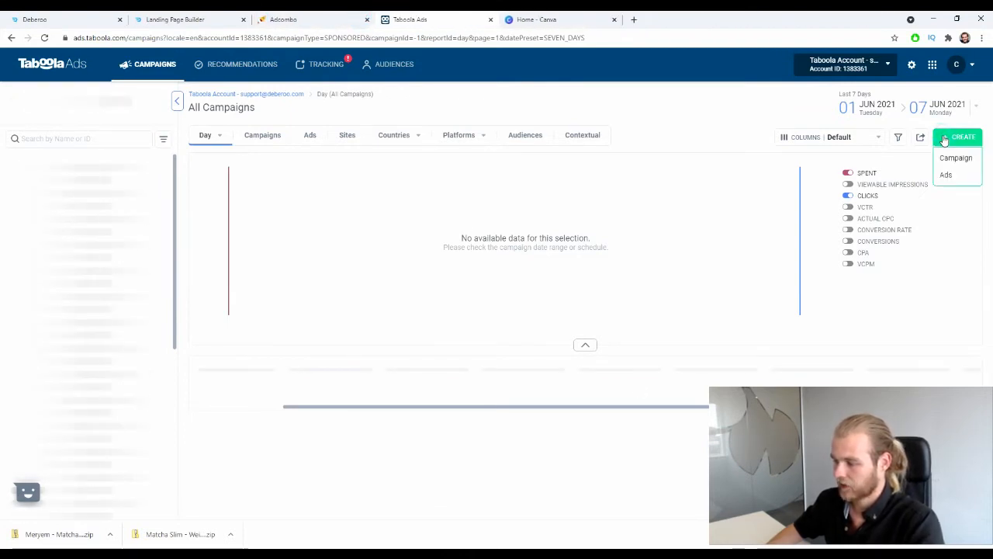
click(948, 155)
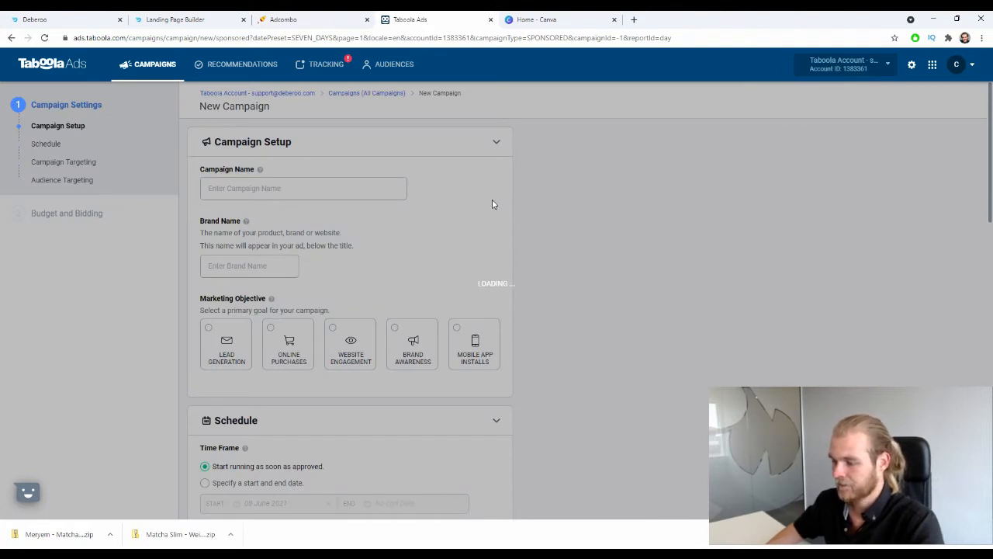
click(344, 195)
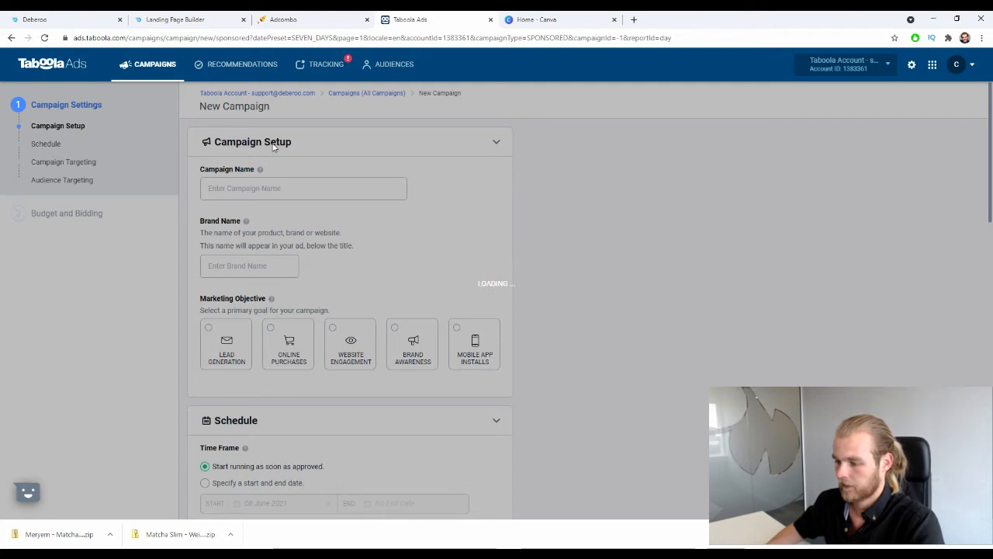
click(44, 37)
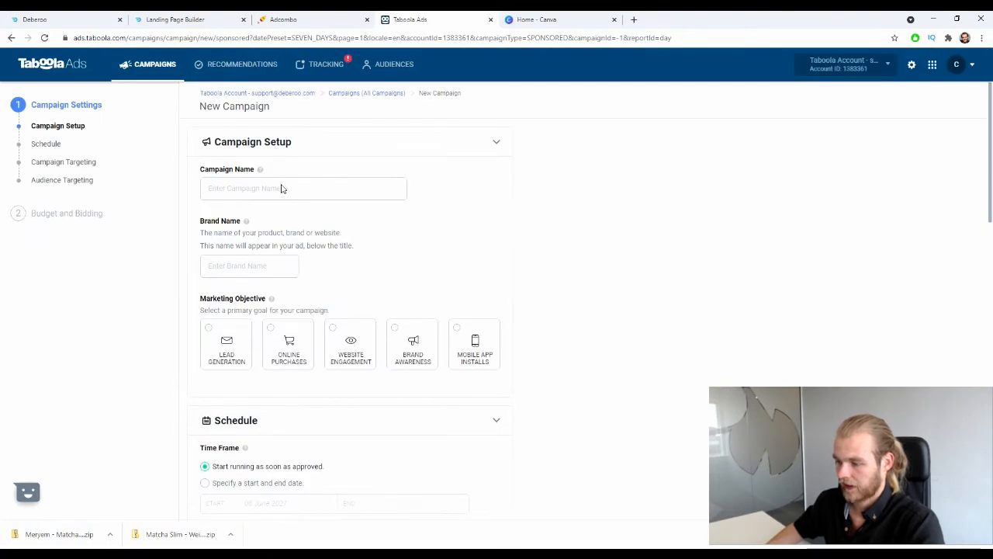
Step: Name the campaign "ES - Matcha Slim - AdCombo"
click(250, 187)
scroll(814, 163, down, 1)
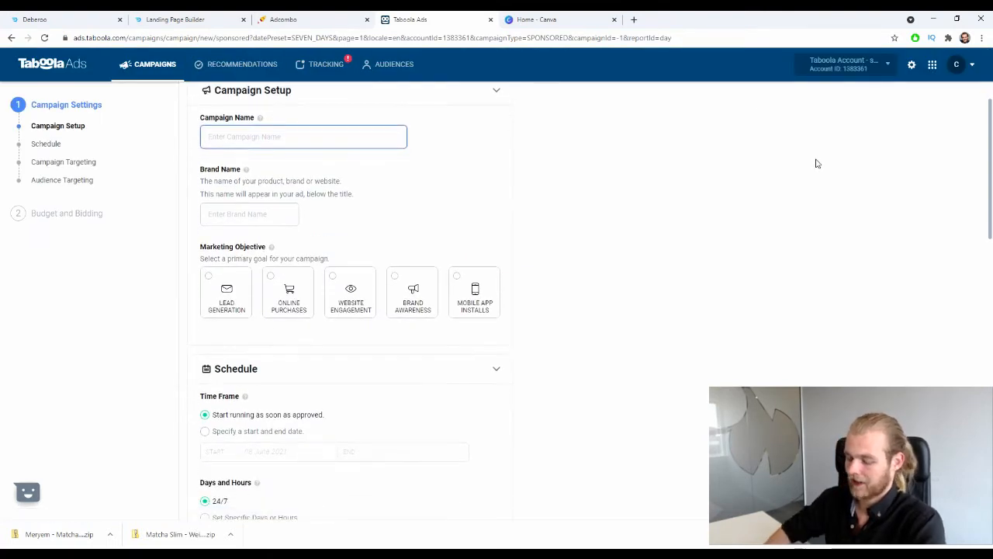
text(ES -)
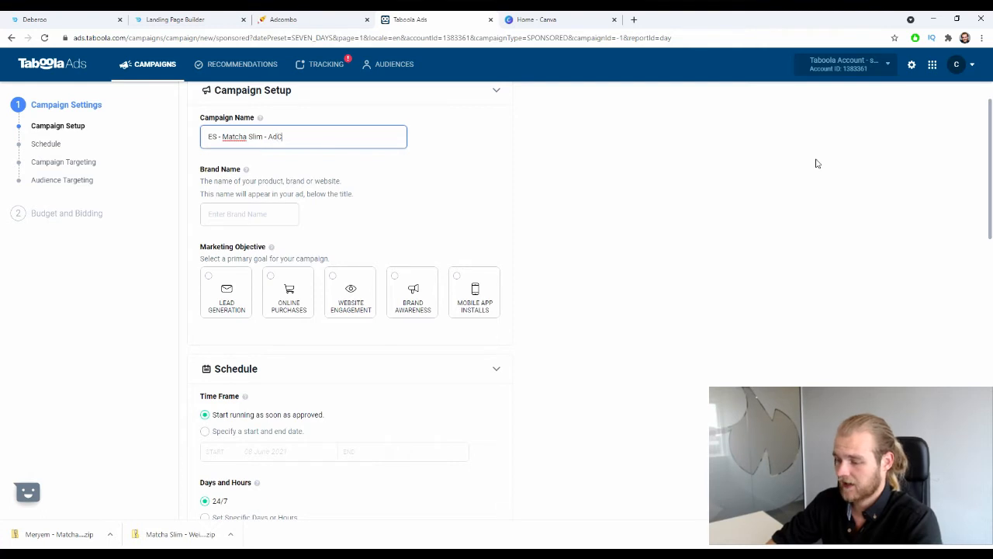
text(Matcha Slim - AdCombo)
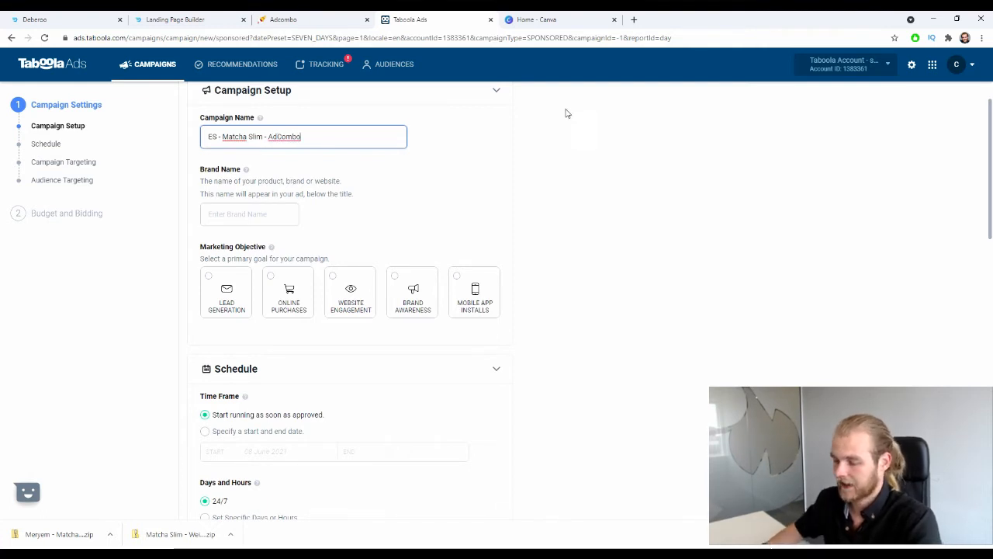
Step: Set the campaign's brand name to "Weight Loss Research Co."
scroll(488, 192, up, 1)
click(268, 264)
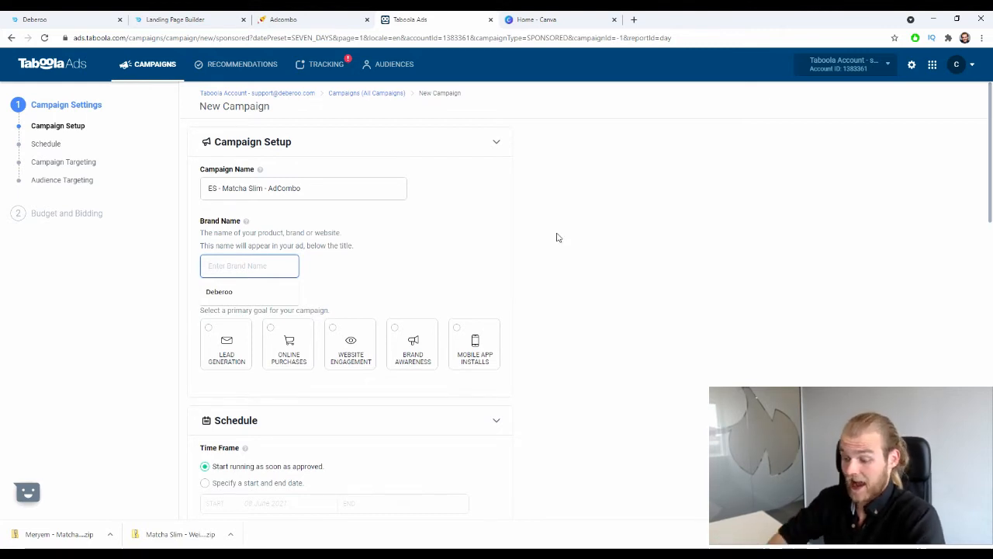
text(Match)
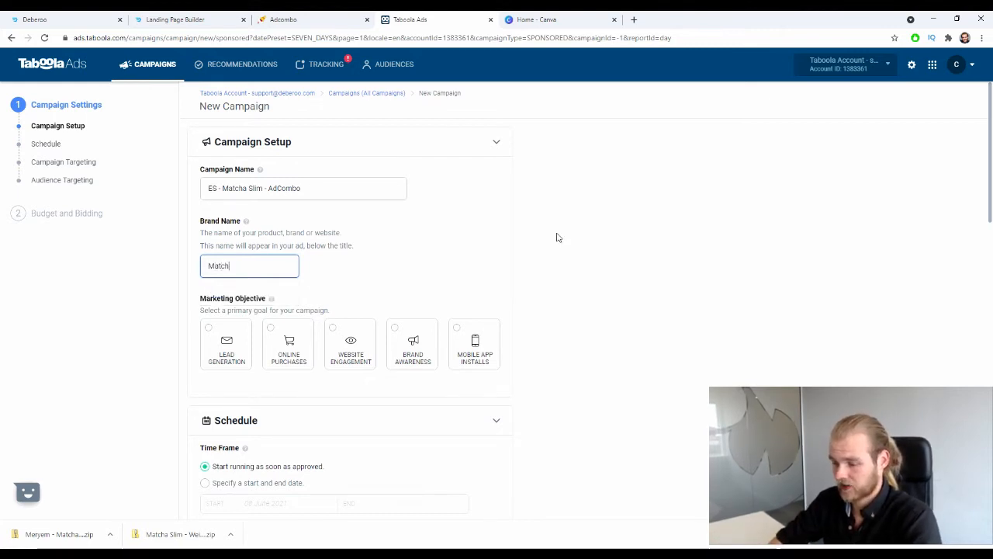
text(a SLim)
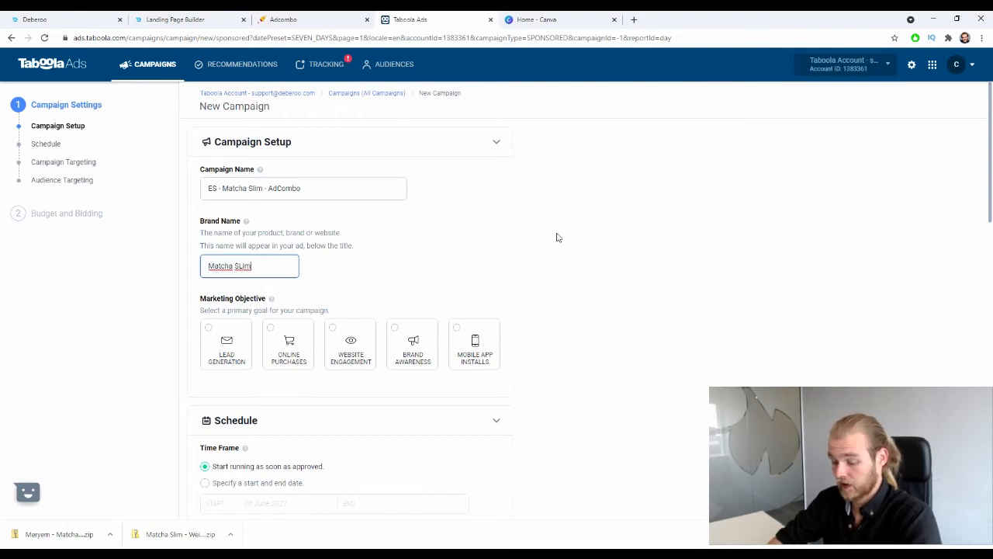
key(ctrl+a)
text(W)
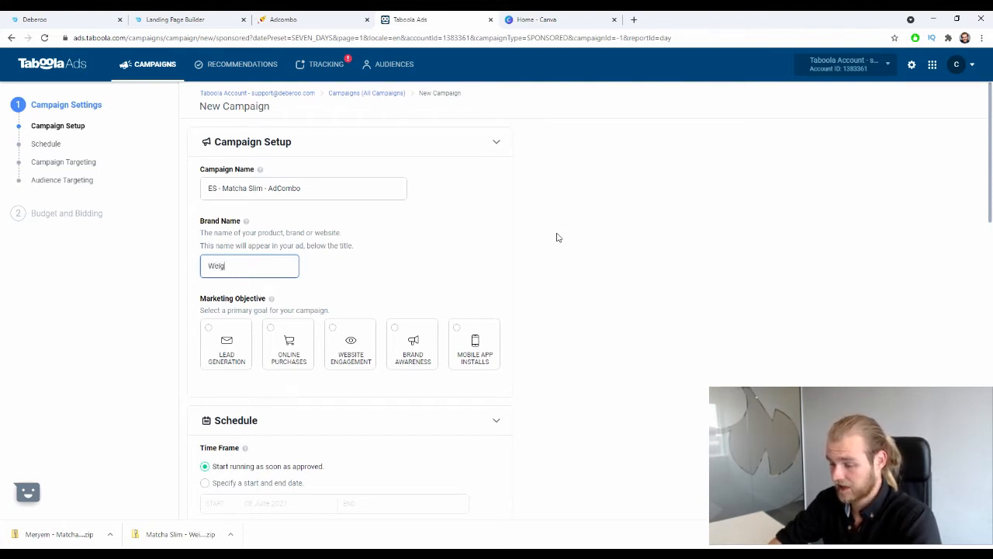
text(eight Loss )
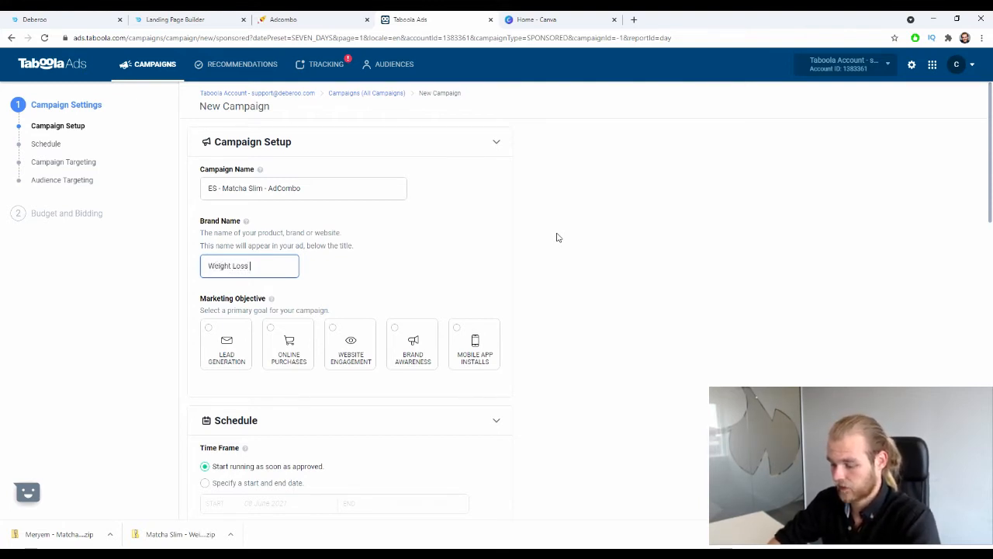
text(Resear)
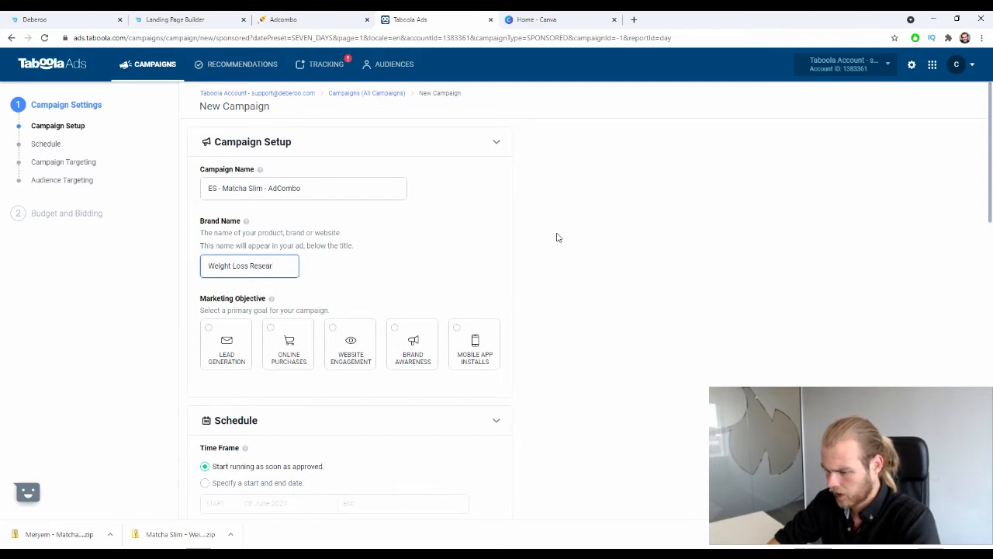
text(ch )
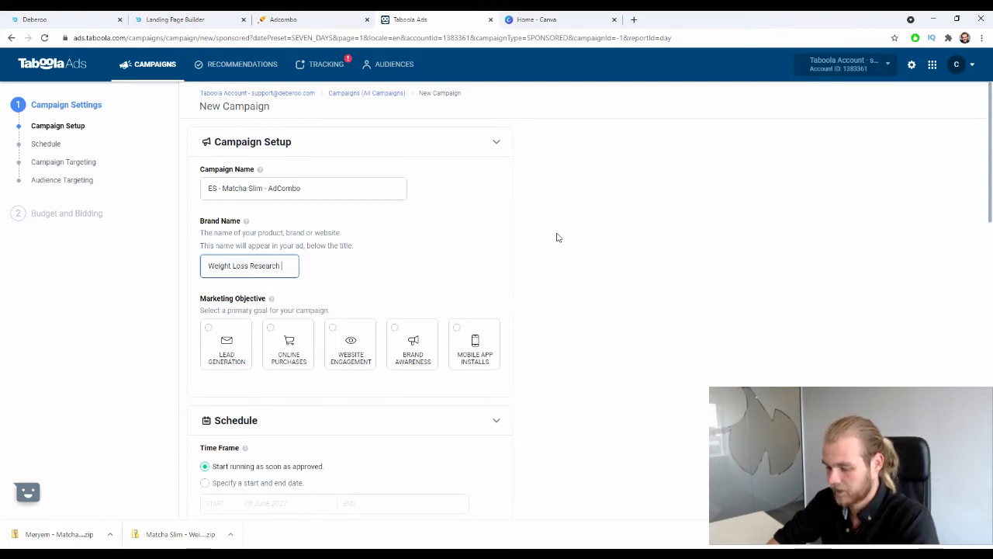
text(Co.)
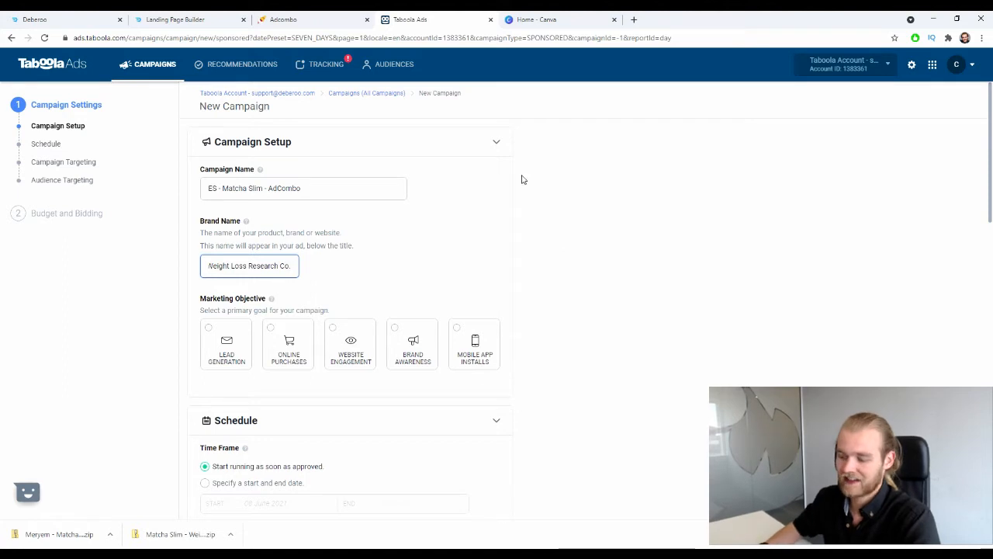
Step: Choose Online Purchases as the campaign's marketing objective
scroll(525, 172, down, 1)
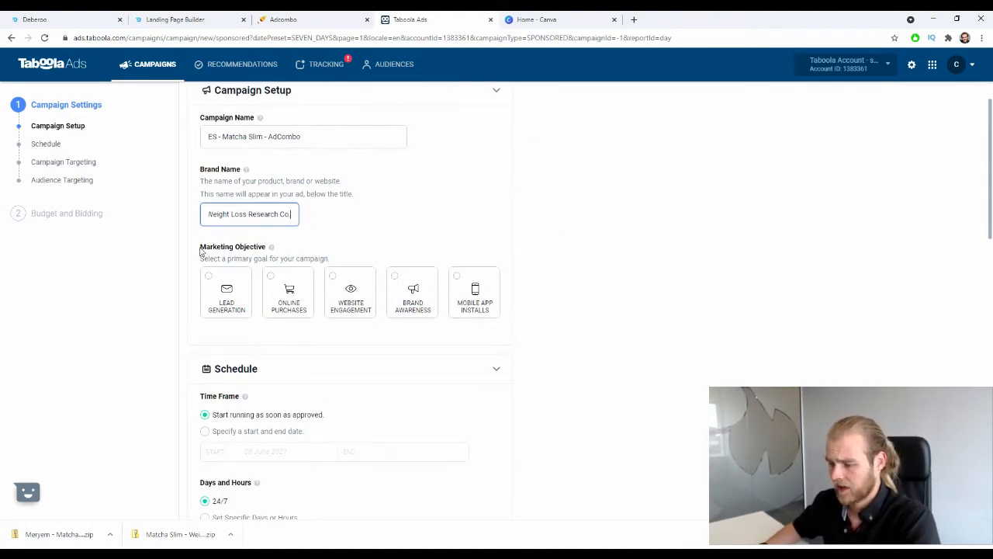
drag(207, 249, 250, 249)
click(234, 250)
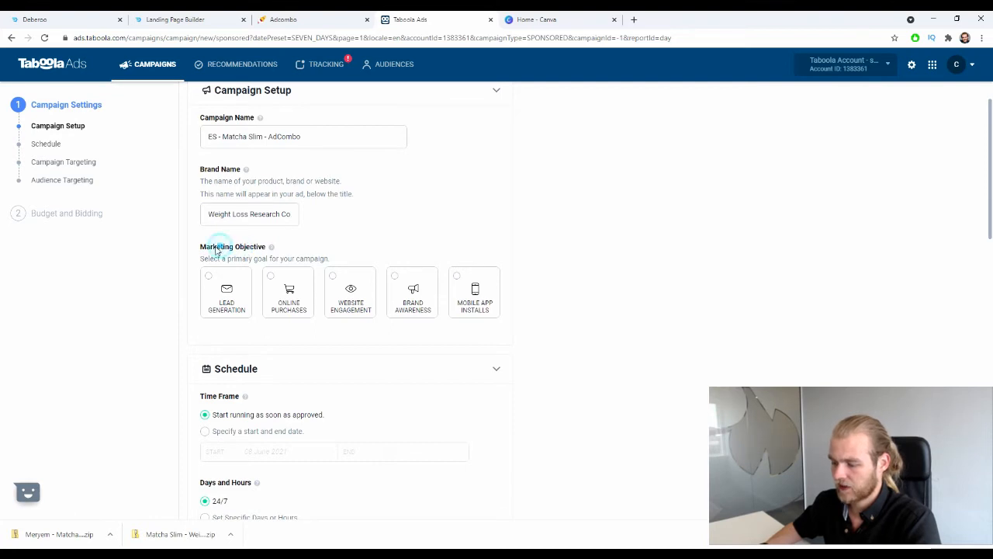
click(288, 294)
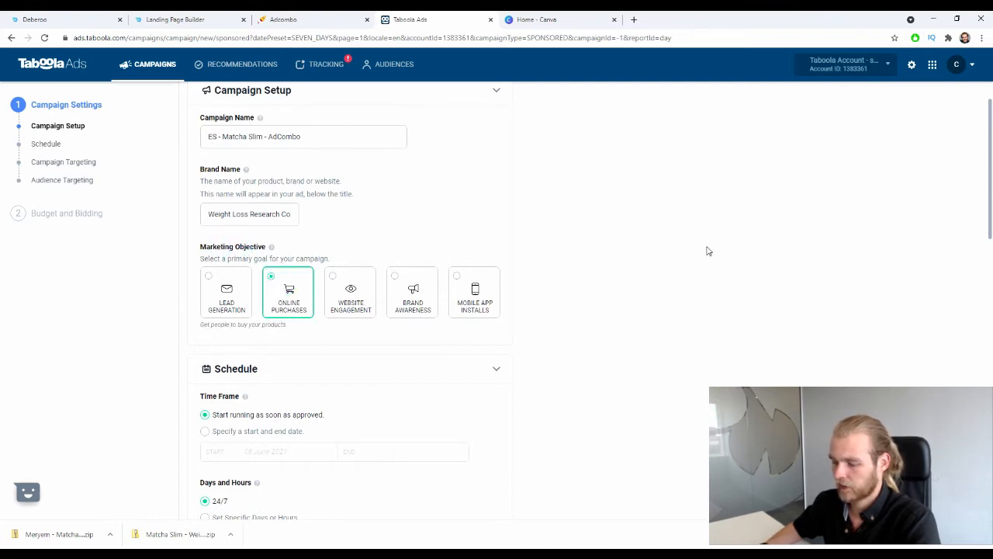
Step: Schedule the campaign with a specified start date of 30 September 2021 and no end date
scroll(706, 250, down, 2)
scroll(594, 230, down, 2)
scroll(597, 232, up, 1)
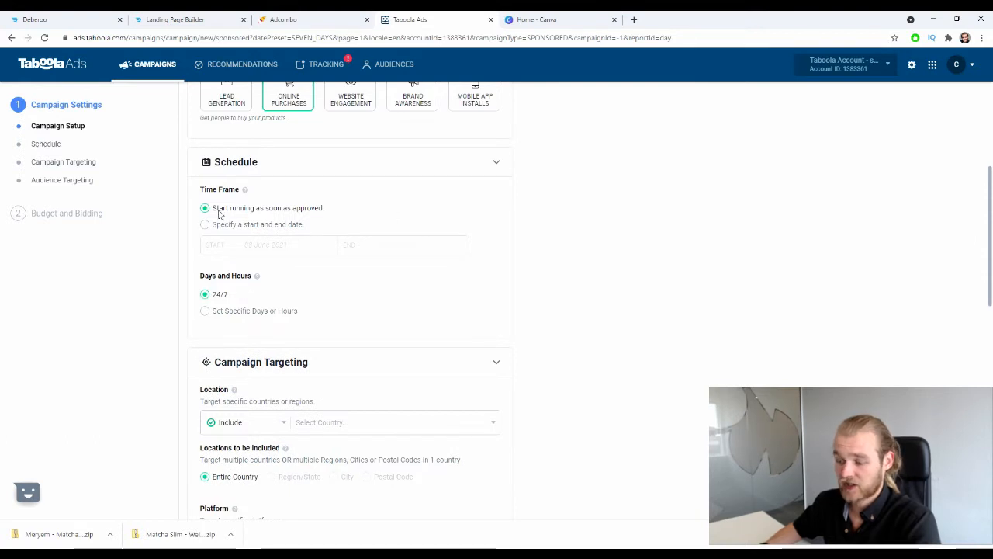
drag(218, 210, 308, 214)
click(694, 224)
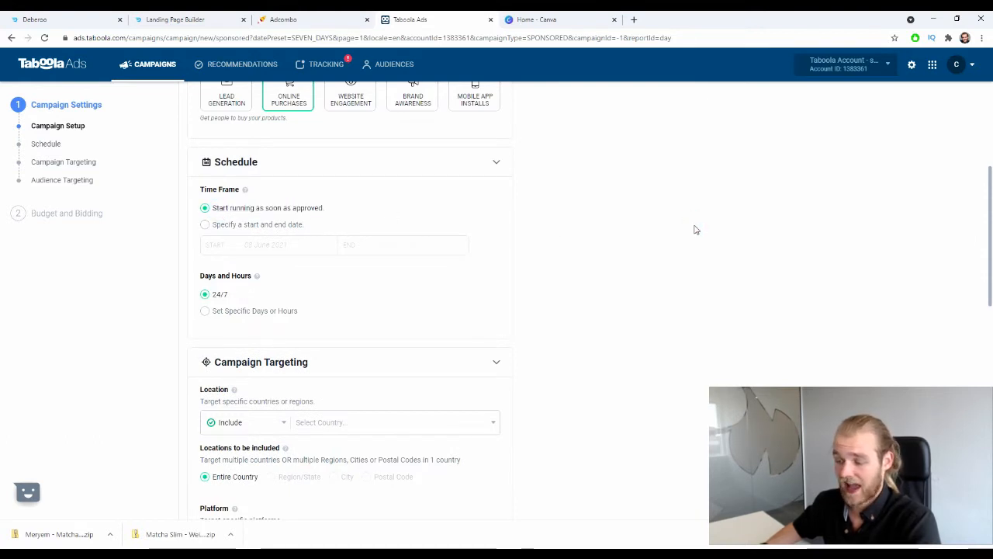
click(209, 225)
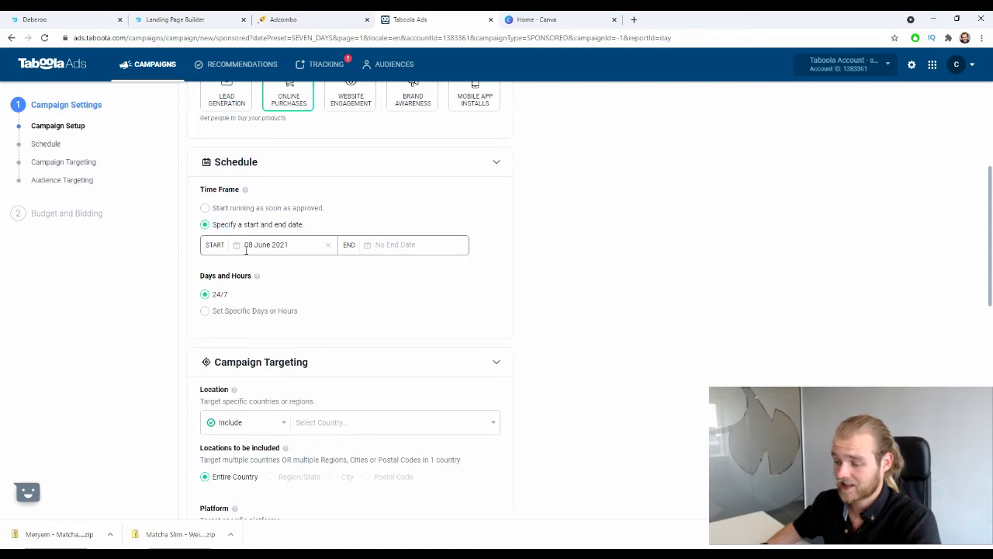
click(303, 245)
click(343, 281)
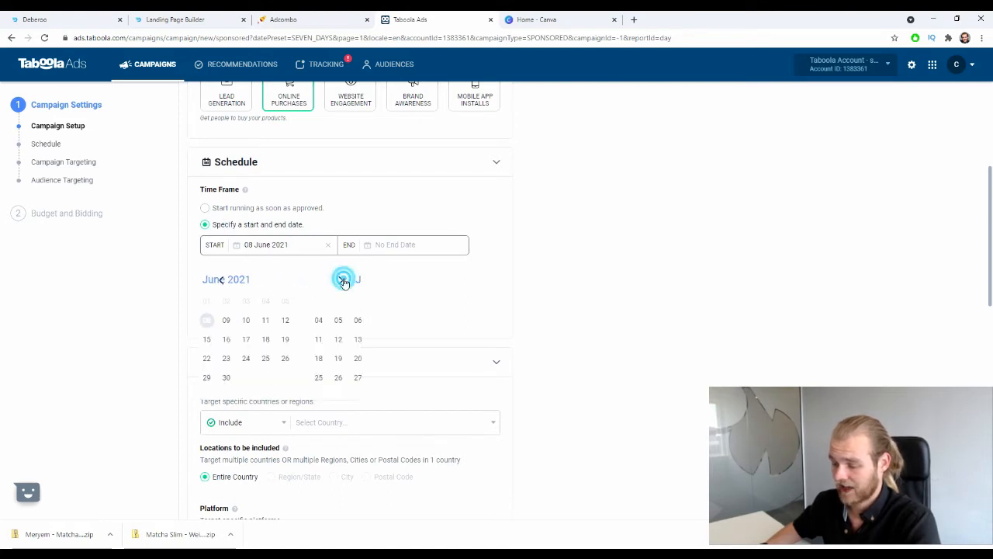
click(344, 280)
click(342, 280)
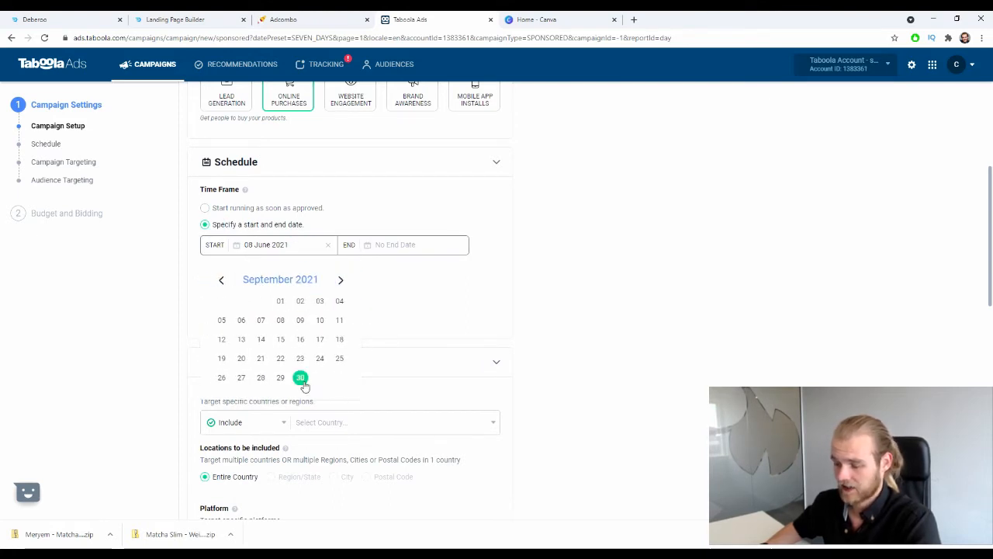
click(301, 378)
click(402, 245)
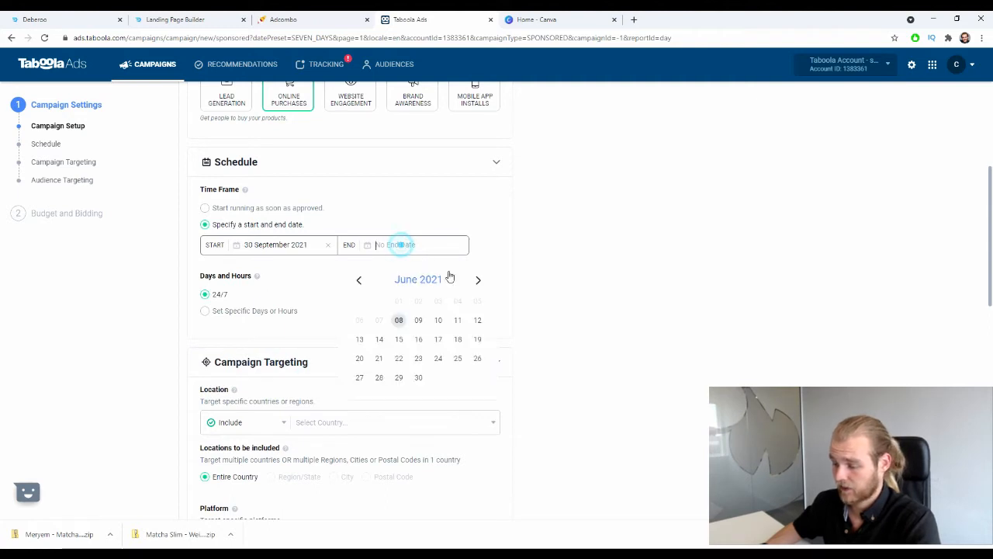
click(593, 224)
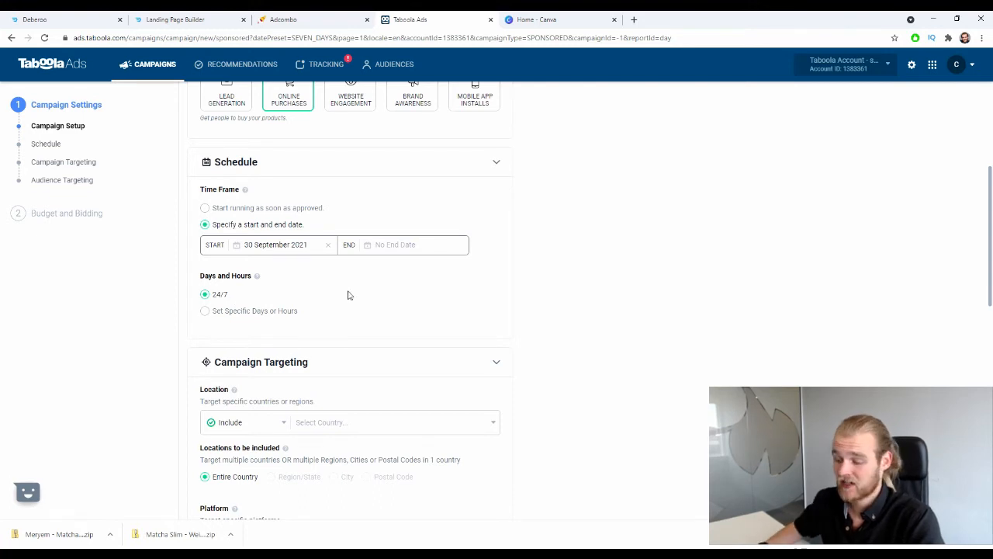
click(228, 312)
scroll(247, 312, down, 3)
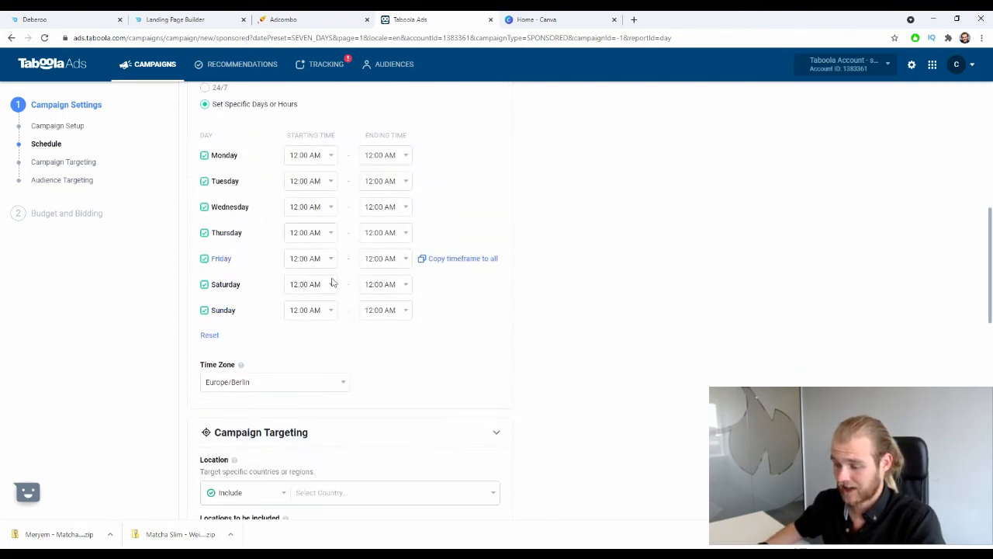
scroll(331, 281, up, 1)
click(217, 192)
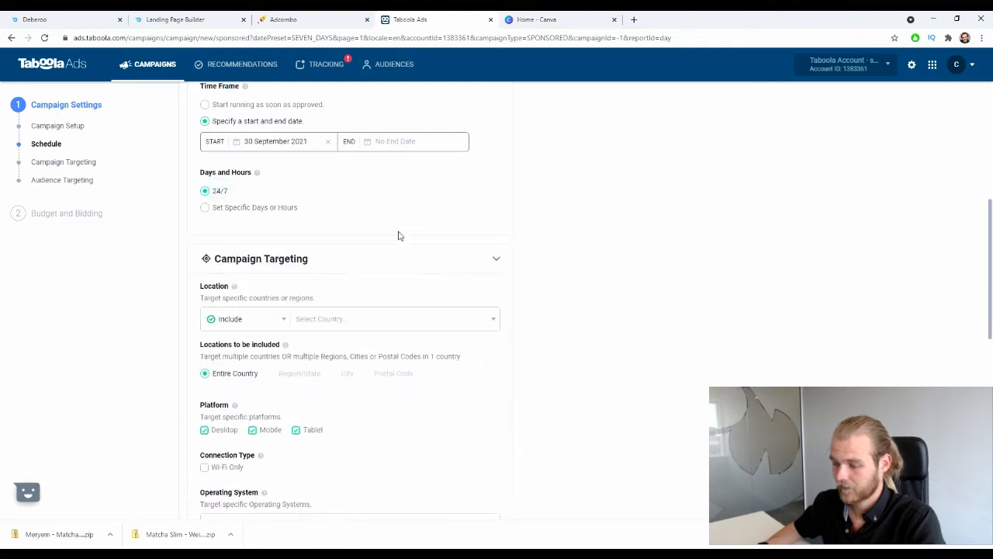
Step: Include Spain as the target country in the campaign's location targeting
scroll(497, 235, down, 2)
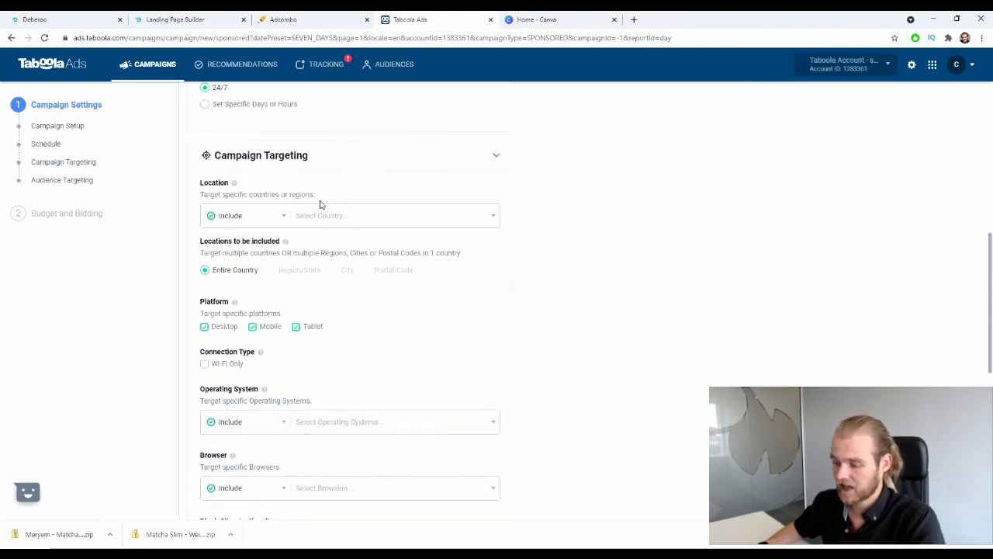
click(333, 216)
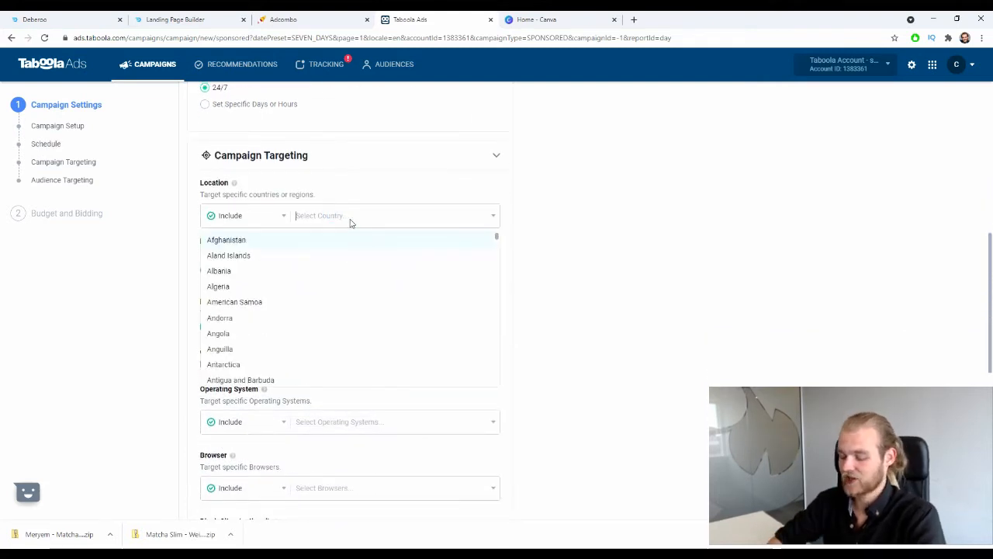
text(spain)
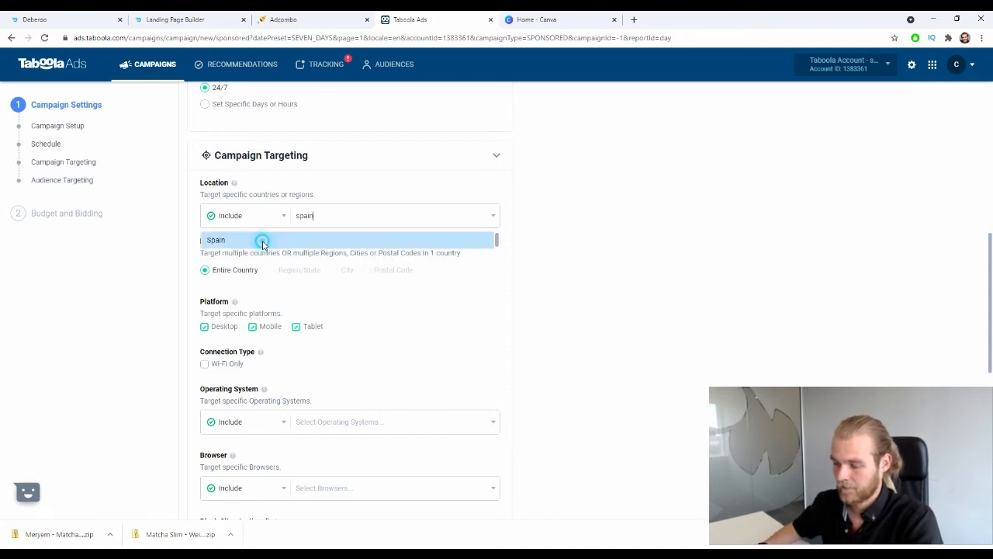
click(262, 243)
scroll(222, 186, down, 1)
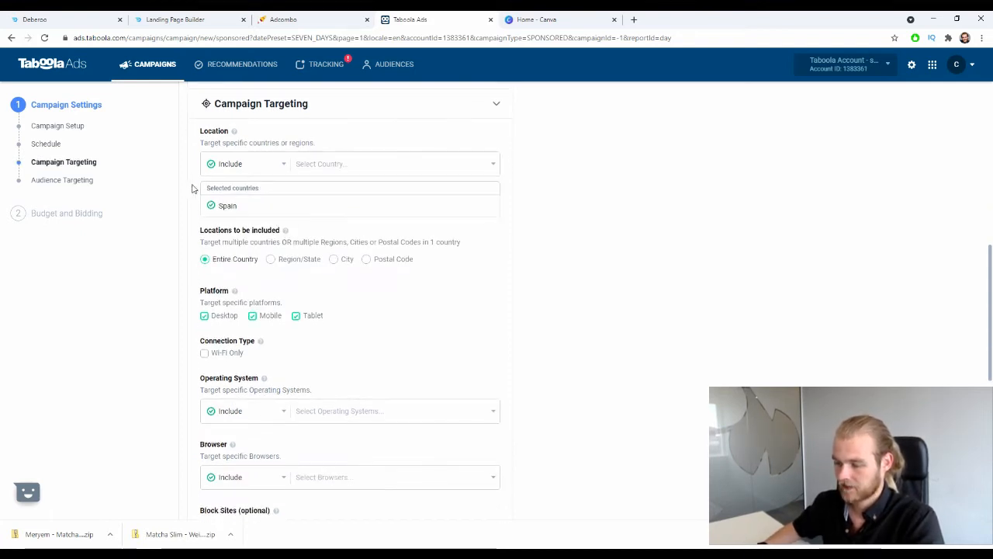
triple_click(210, 188)
click(740, 270)
click(740, 270)
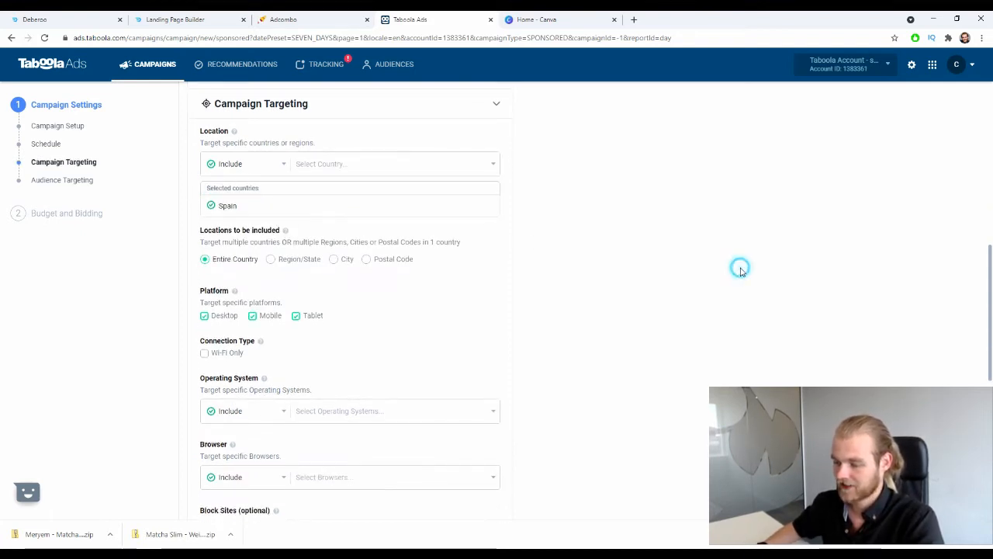
triple_click(210, 232)
click(660, 257)
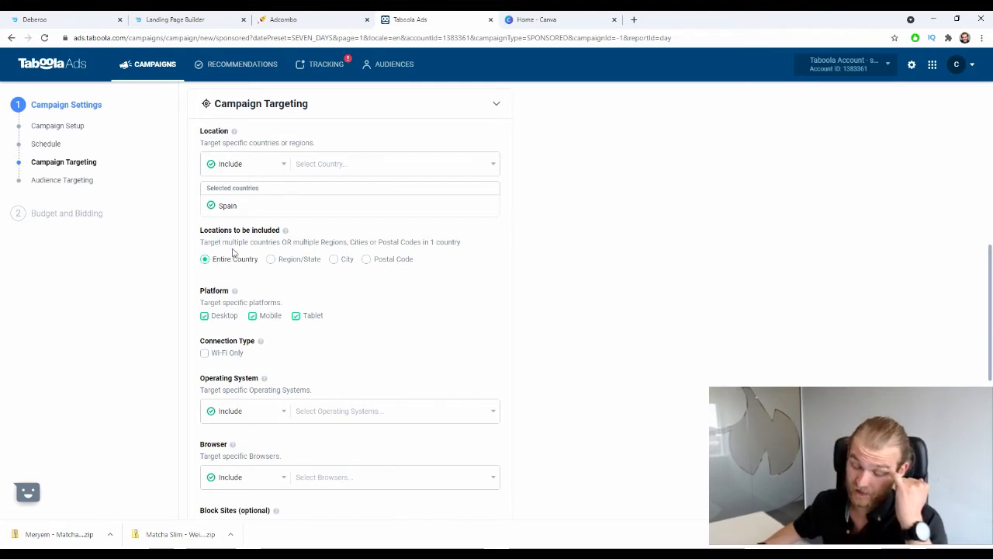
Step: Examine the Region/State, City and Postal Code options for narrowing the Spain targeting, including postal code exclusion, and return to Entire Country
click(298, 262)
click(339, 262)
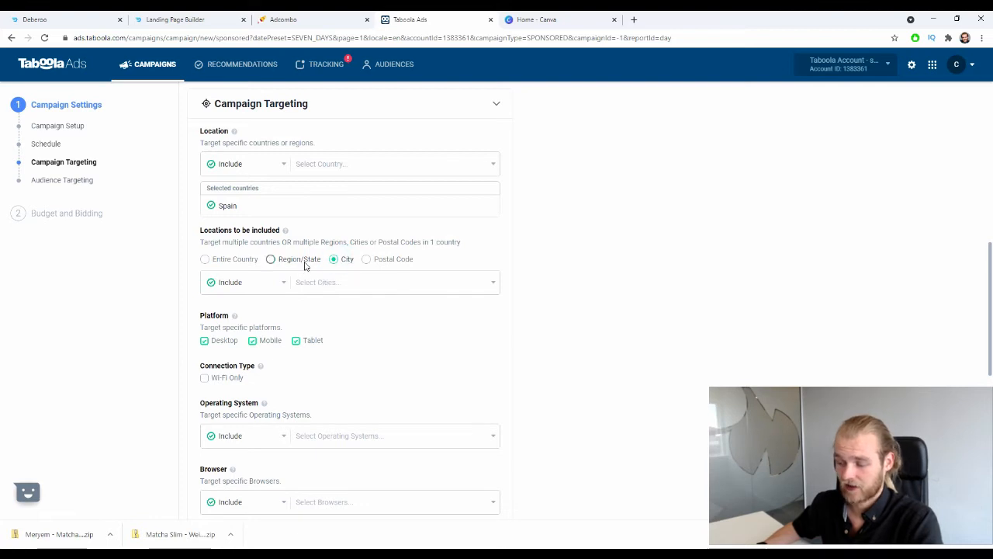
click(271, 259)
click(338, 261)
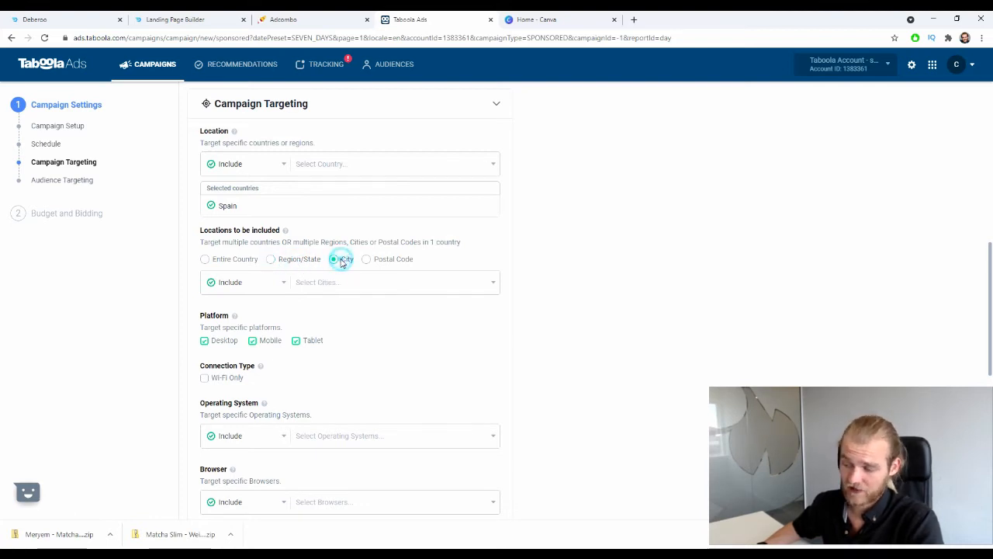
click(368, 260)
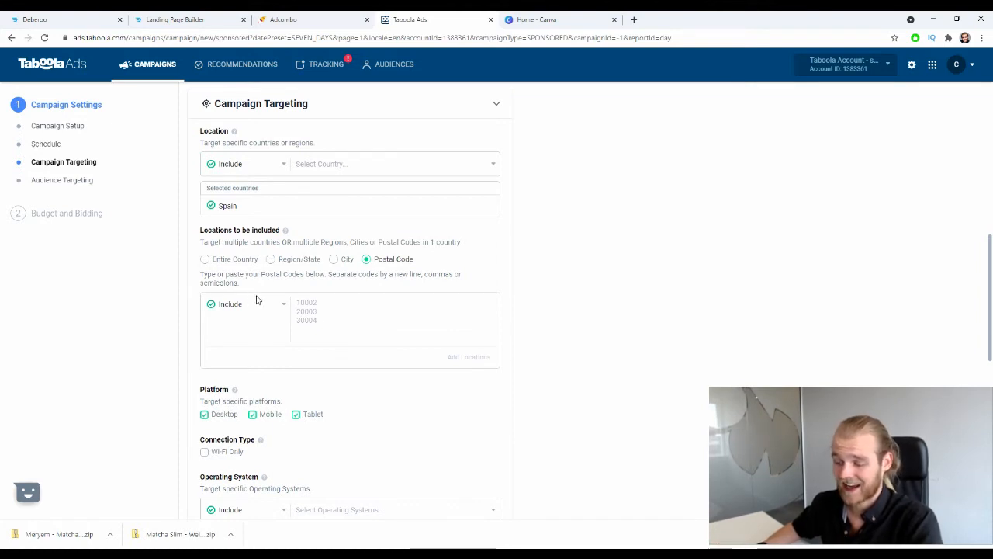
click(284, 304)
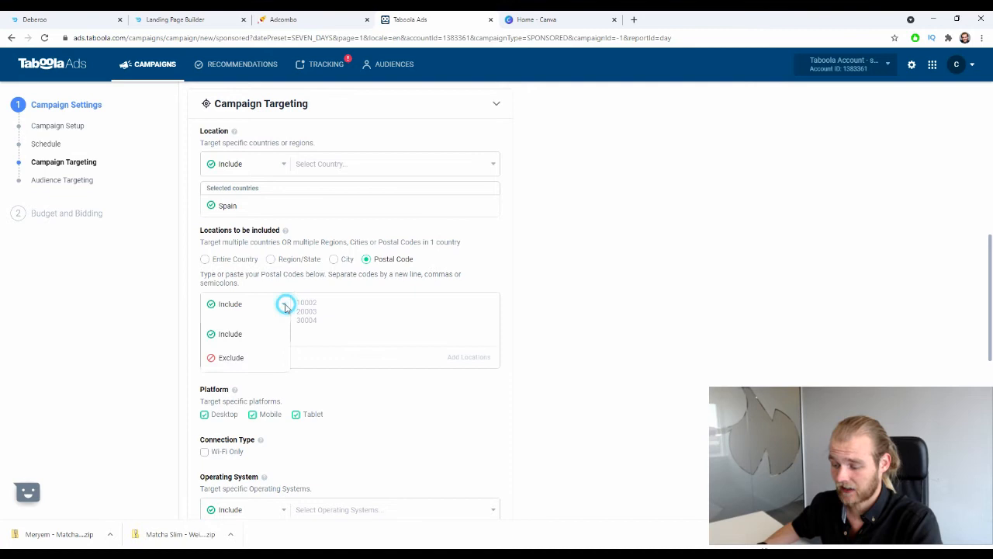
click(241, 355)
click(276, 309)
click(257, 331)
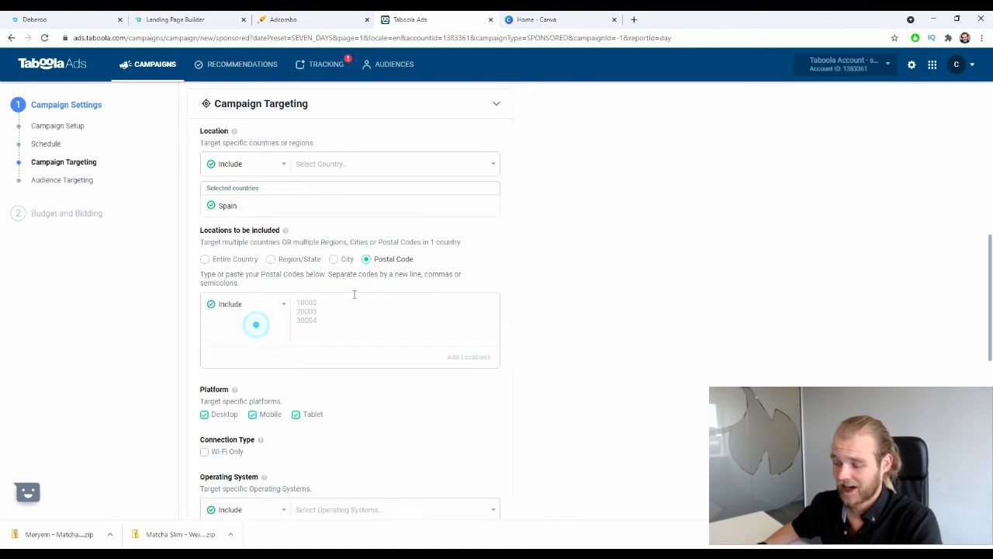
click(332, 259)
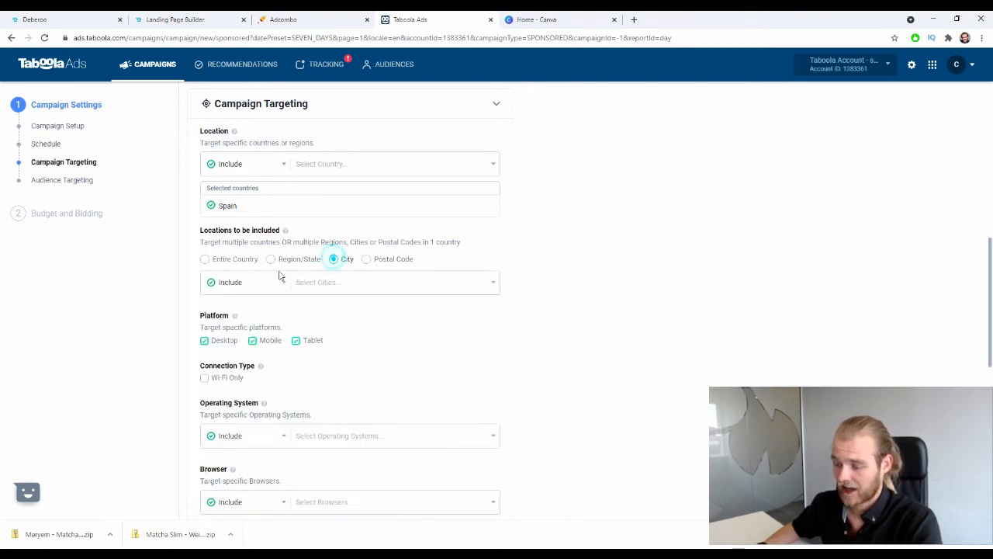
click(206, 259)
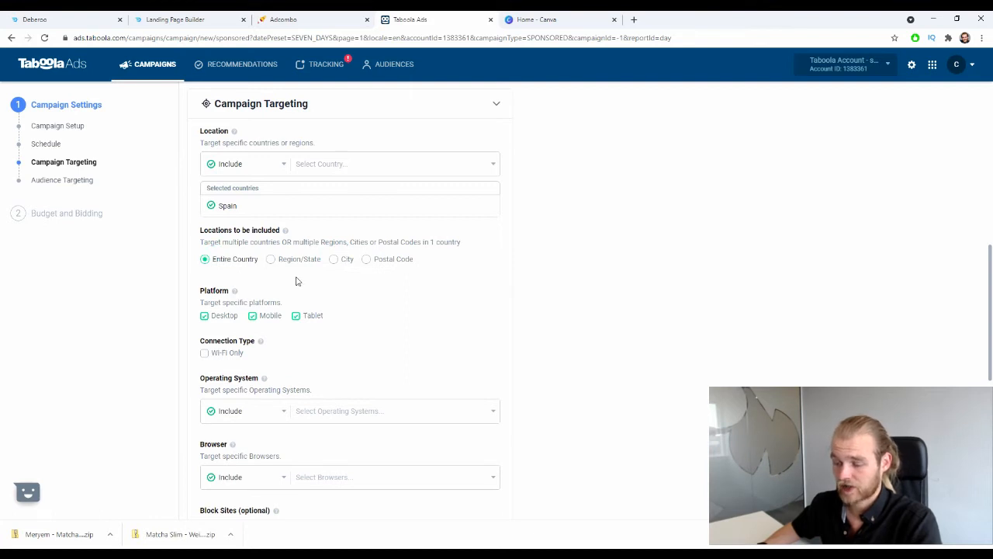
Step: Limit the platform targeting to Desktop by excluding Mobile and Tablet
scroll(405, 272, down, 1)
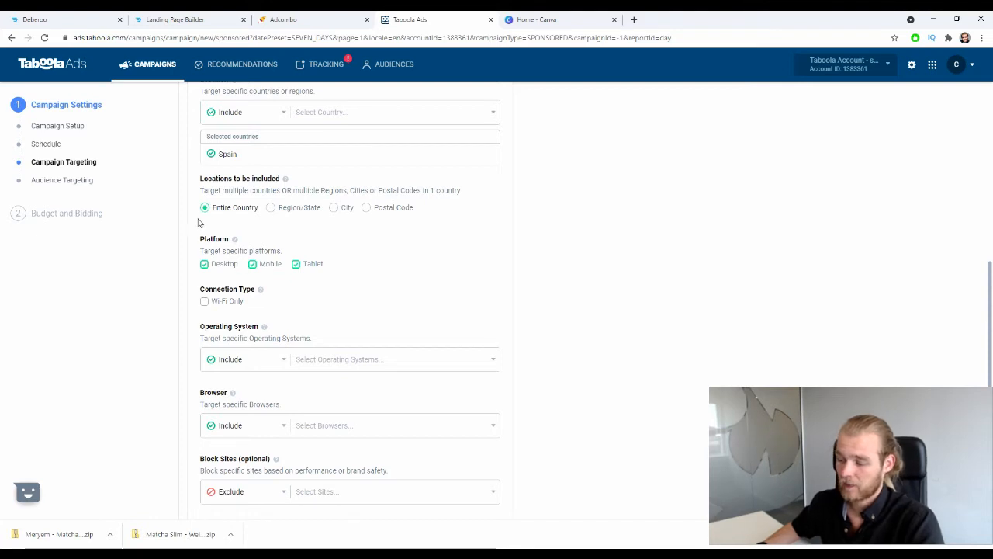
click(252, 264)
click(295, 265)
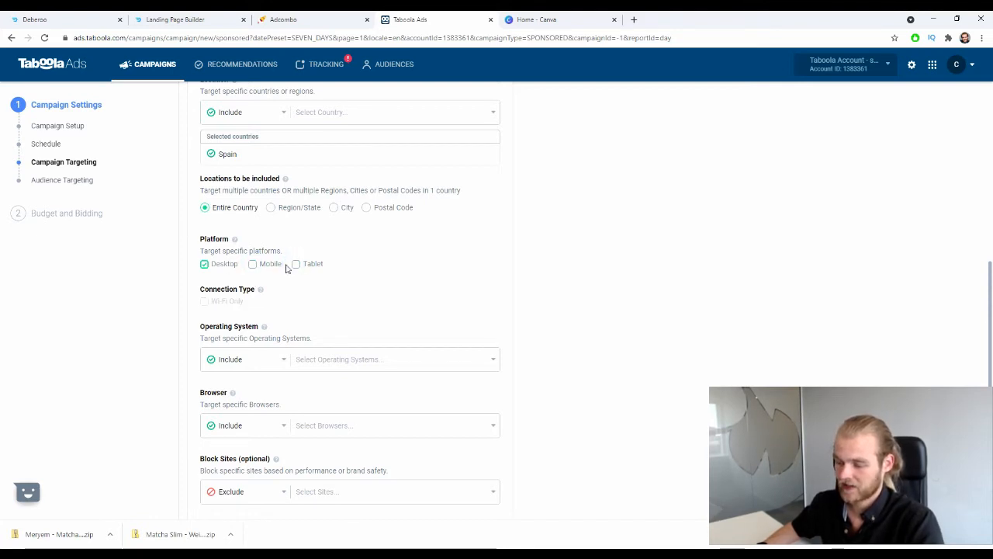
Step: Try the Wi-Fi Only connection type with Mobile as the targeted platform, and restore Desktop as the only platform
scroll(281, 268, down, 1)
click(206, 248)
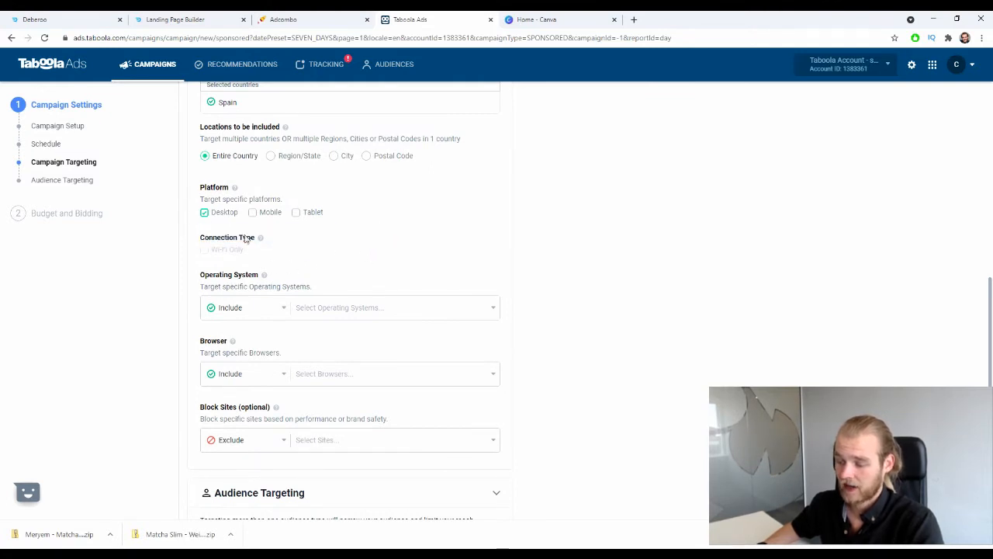
click(252, 215)
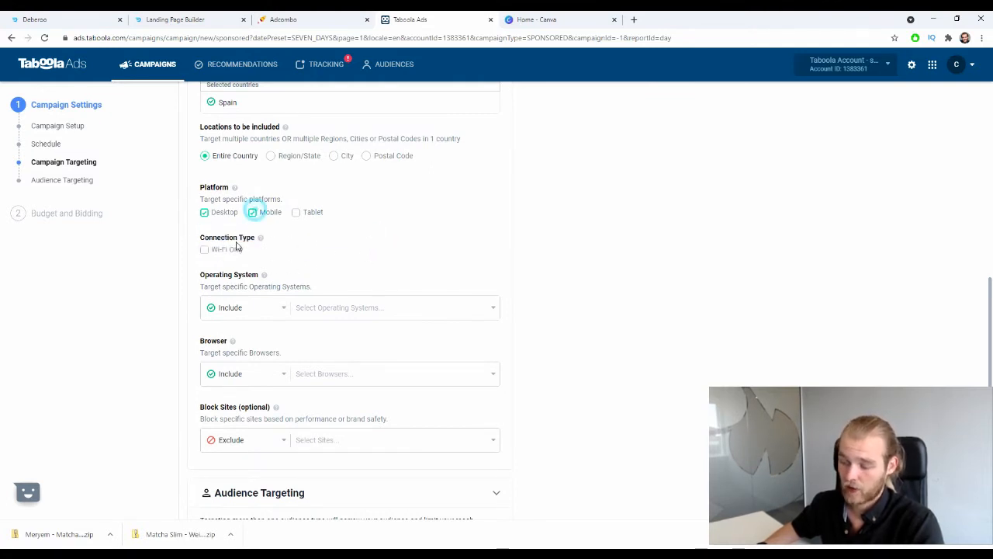
click(206, 213)
click(205, 249)
click(205, 249)
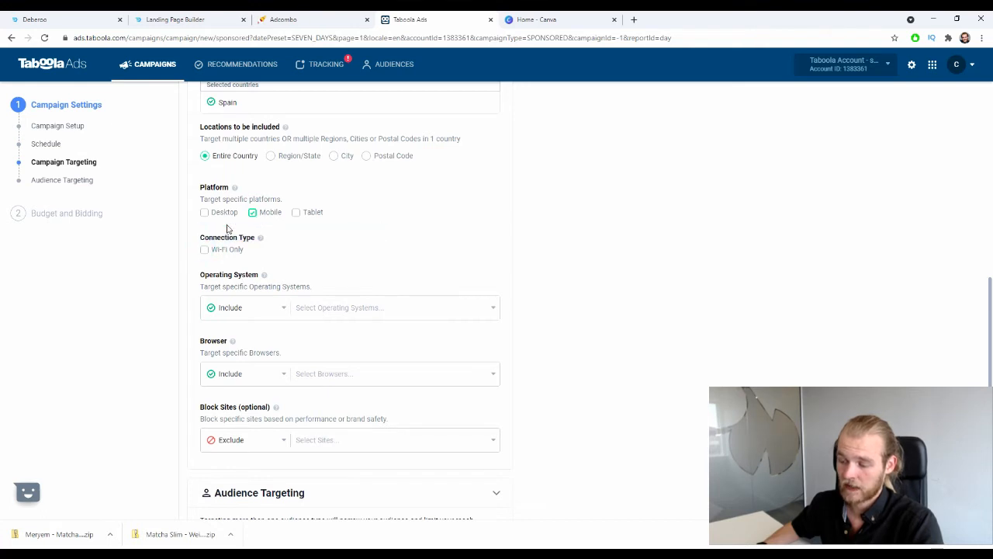
click(206, 214)
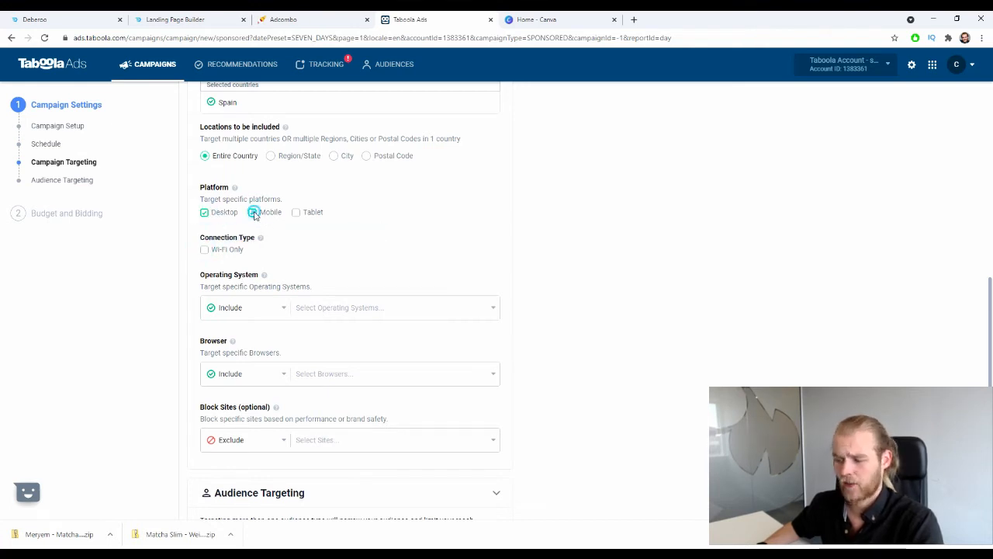
click(252, 214)
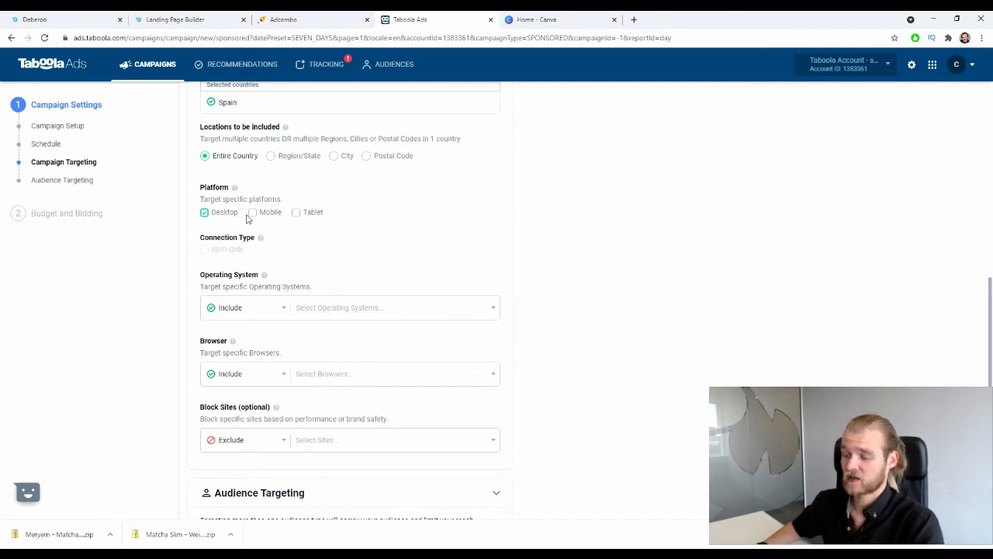
Step: Examine the operating systems available for targeting, including the individual Android versions
scroll(251, 215, down, 2)
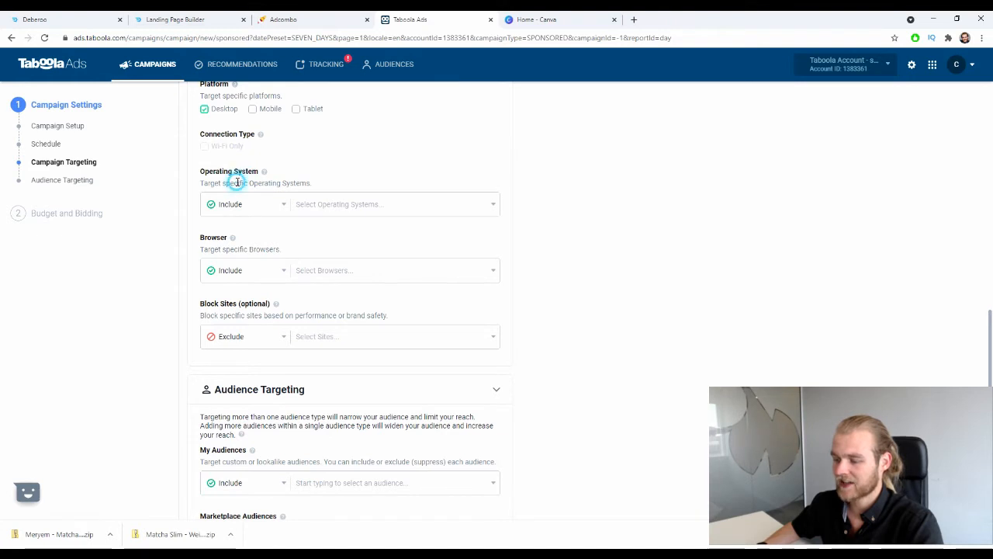
click(358, 213)
scroll(357, 213, down, 1)
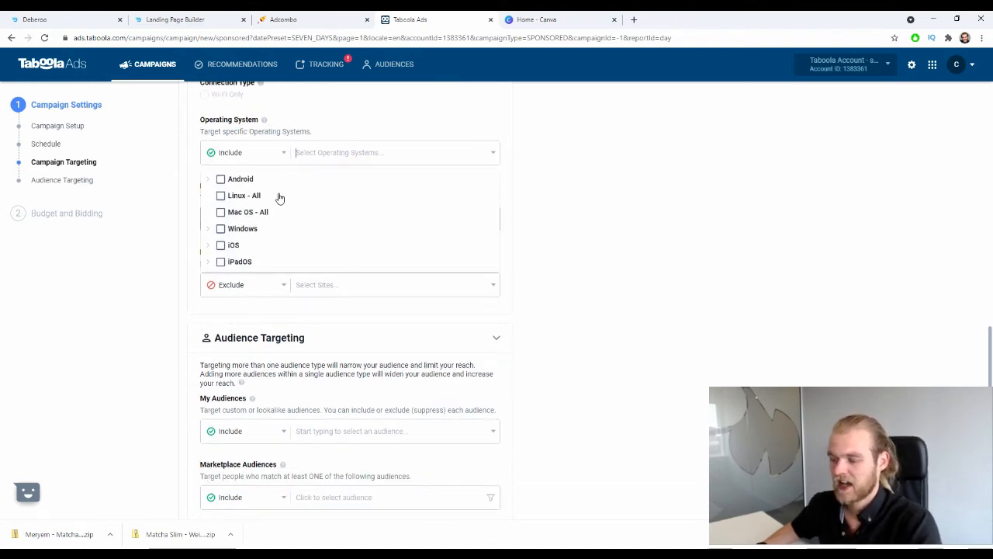
click(208, 184)
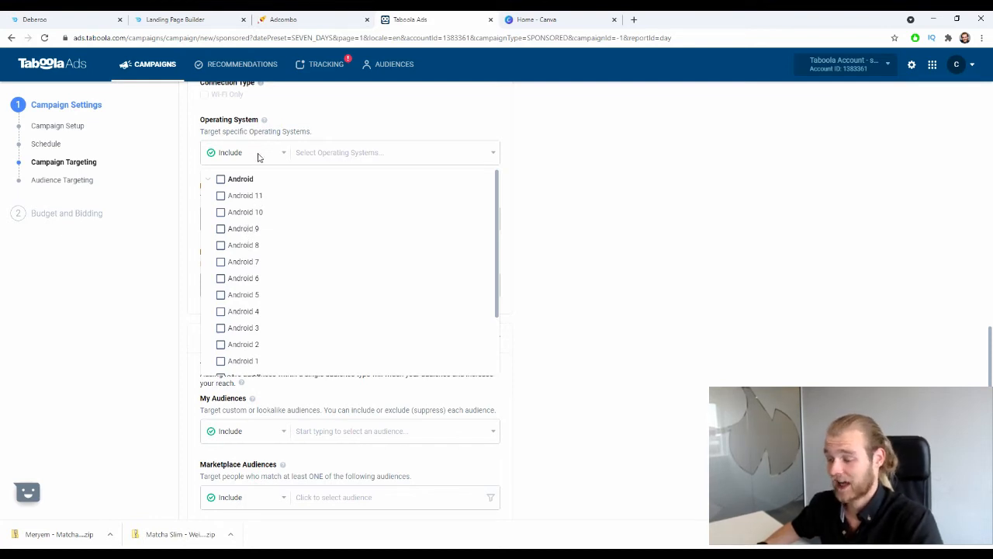
click(287, 158)
click(558, 208)
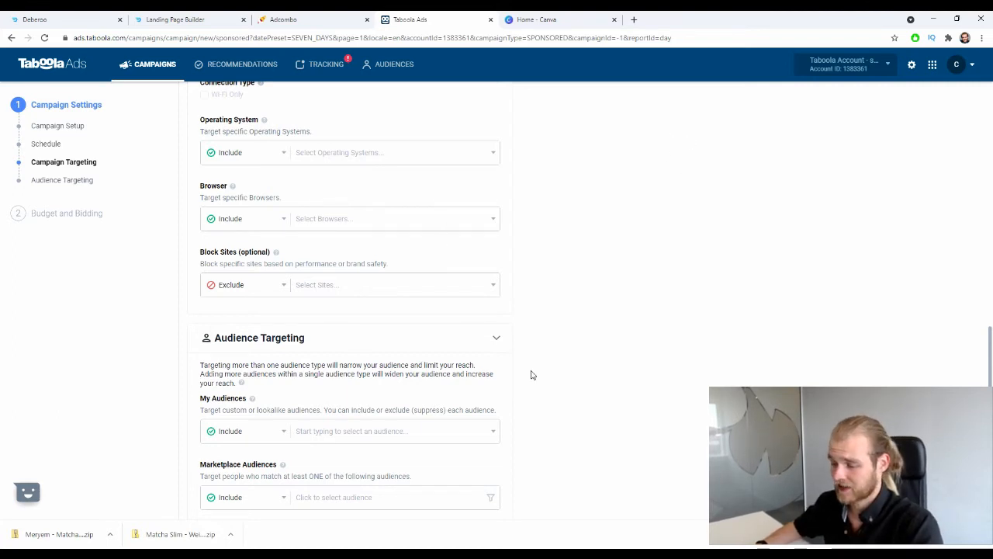
Step: Look through the list of browsers available for targeting without selecting any
click(356, 227)
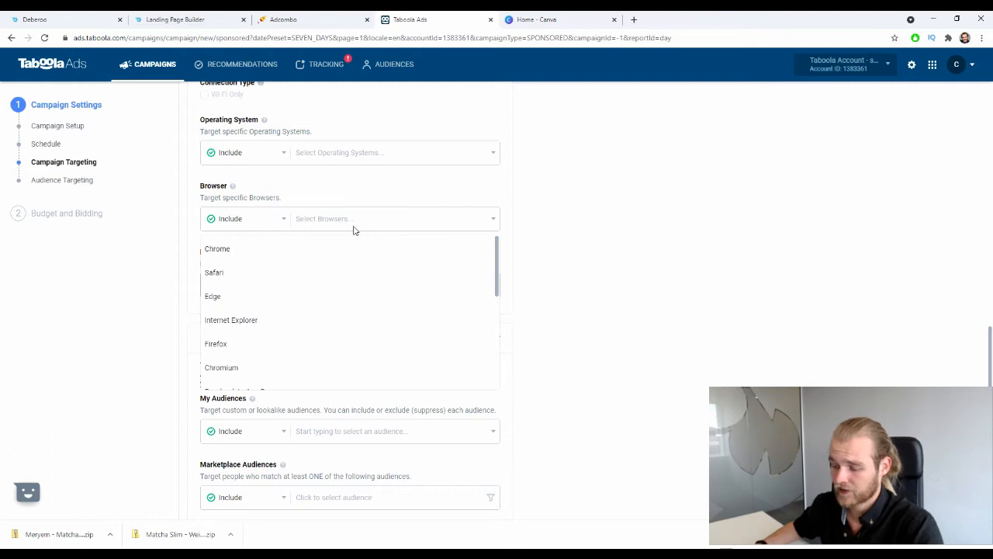
scroll(353, 229, down, 1)
scroll(359, 238, down, 5)
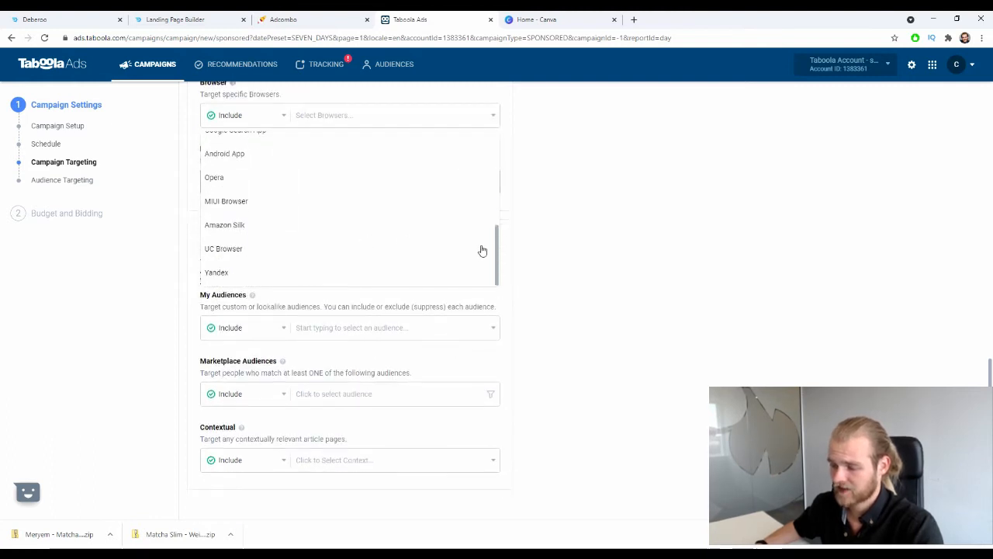
scroll(683, 268, up, 2)
scroll(357, 320, up, 5)
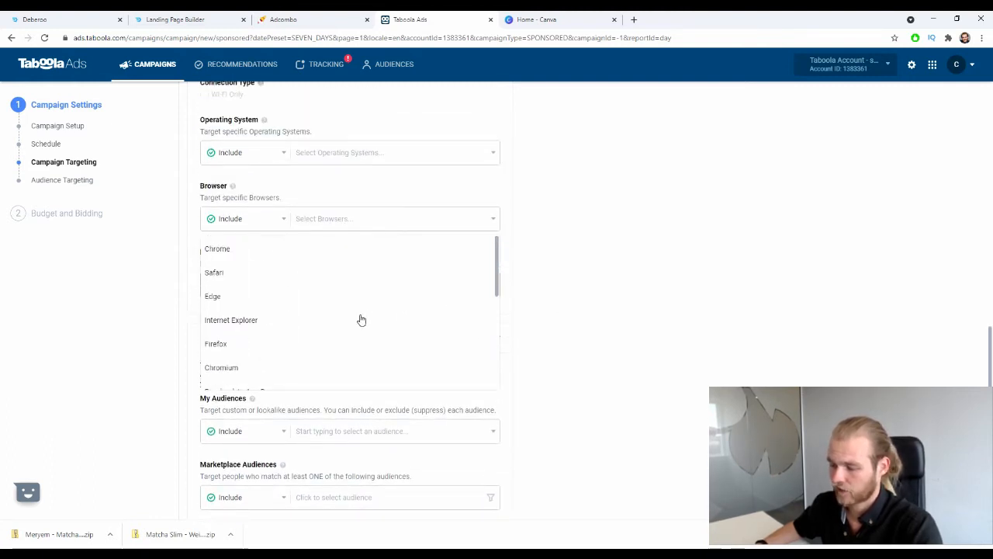
scroll(343, 264, down, 4)
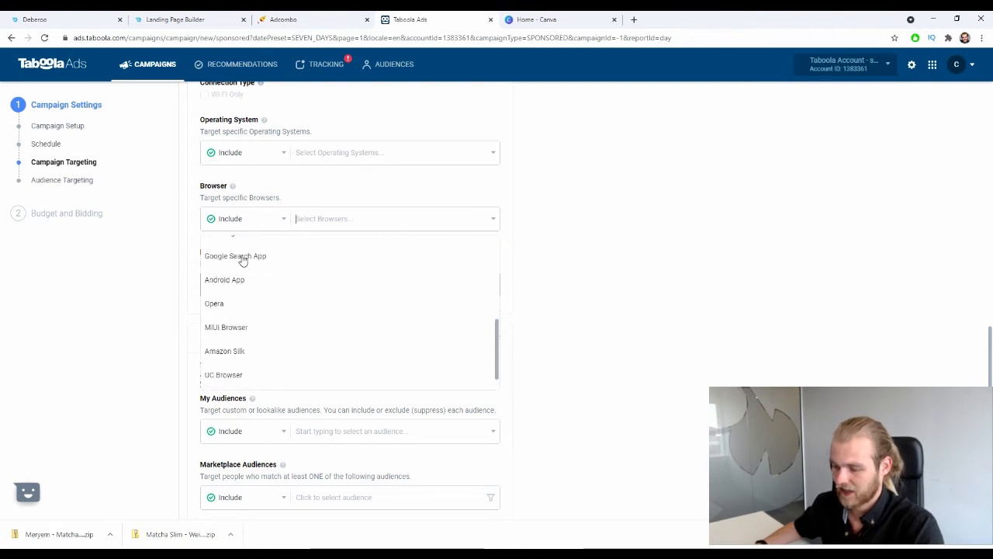
scroll(243, 262, up, 4)
click(645, 241)
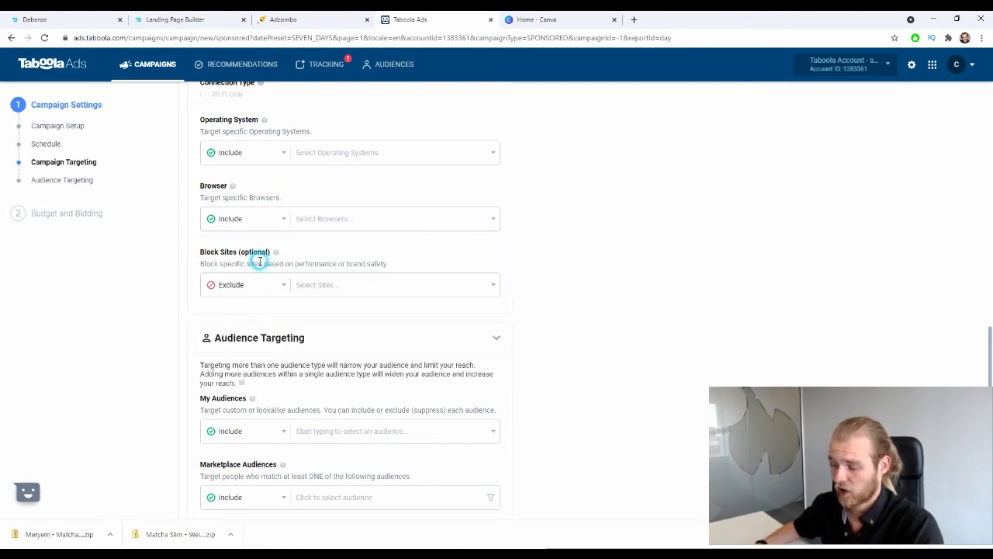
Step: Browse the list of publisher sites that can be blocked for the campaign
click(347, 280)
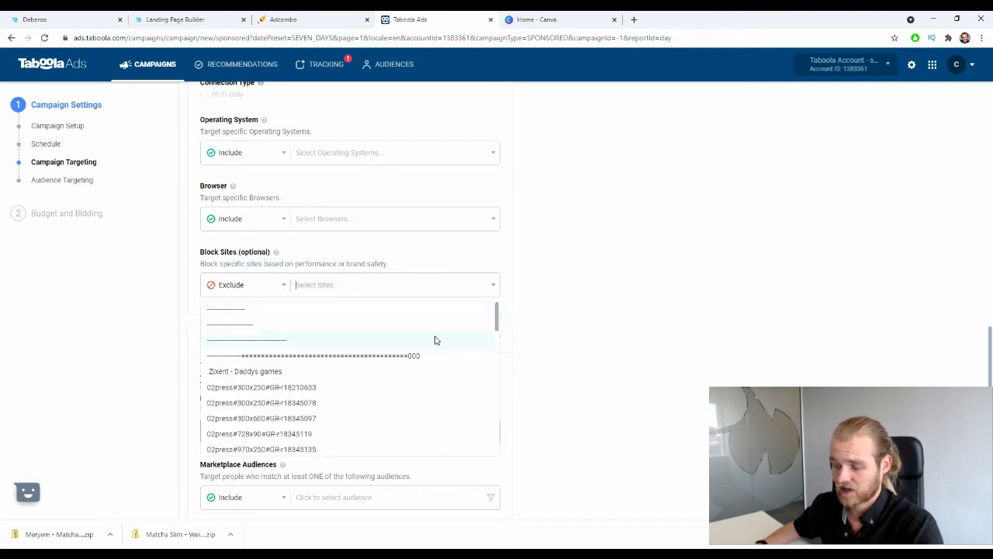
scroll(438, 340, down, 15)
scroll(443, 338, down, 10)
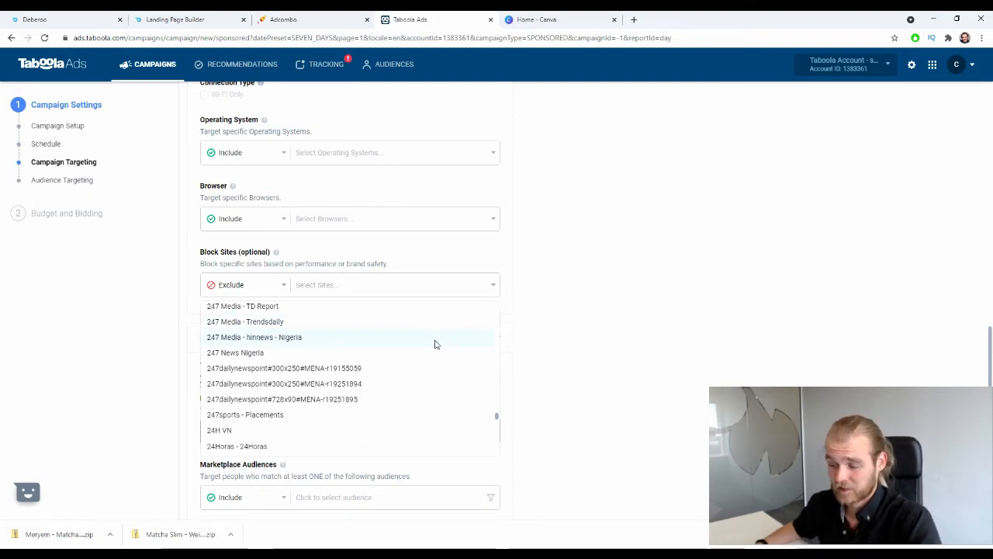
scroll(434, 344, down, 3)
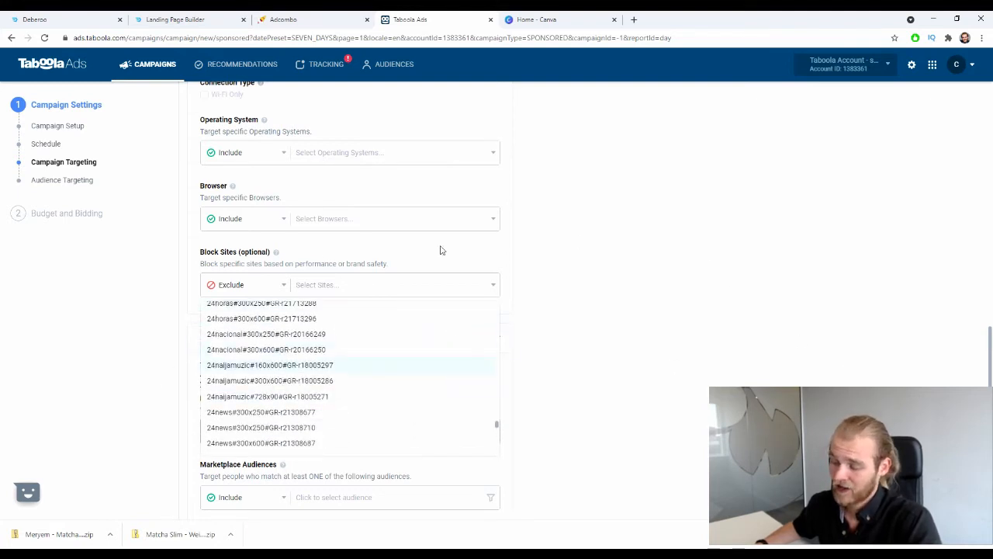
click(821, 233)
Step: Check which custom or lookalike audiences are available under My Audiences
scroll(821, 233, down, 2)
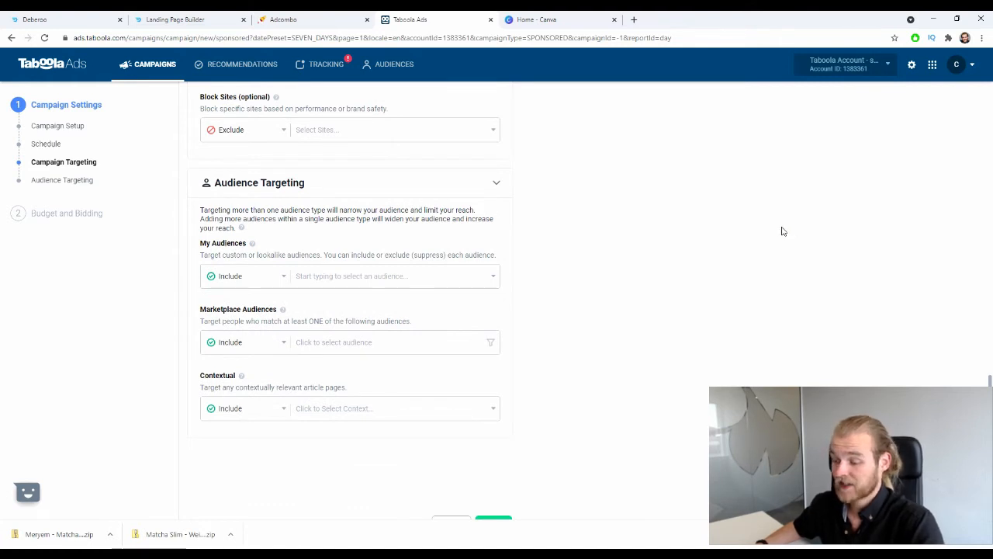
click(386, 281)
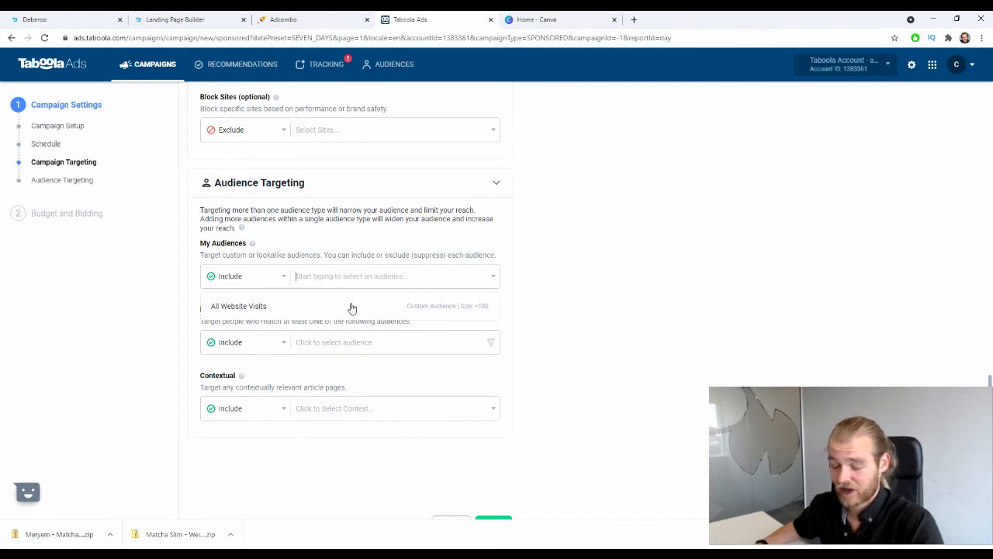
click(643, 268)
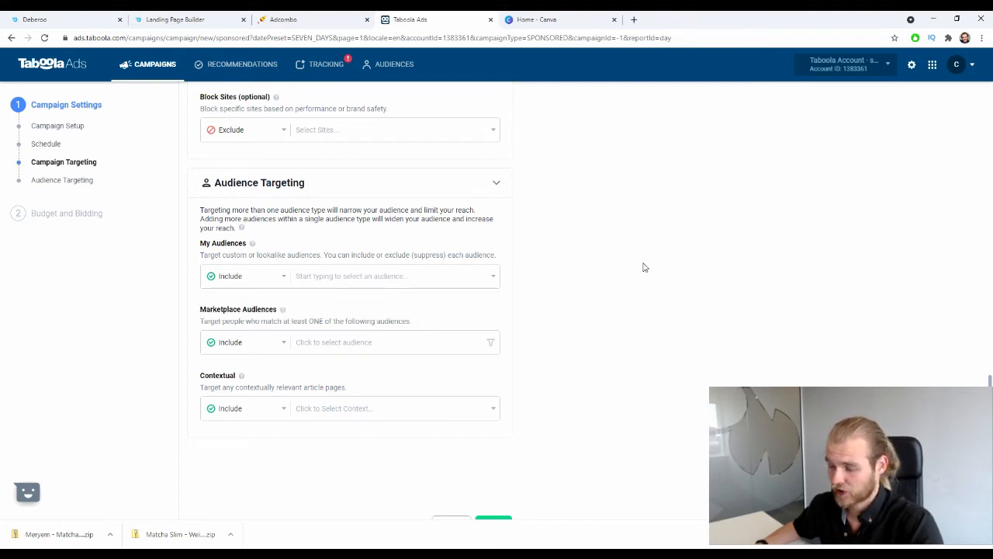
Step: Look through the My Audiences, Marketplace Audiences and Contextual options available for audience targeting without selecting any
click(345, 339)
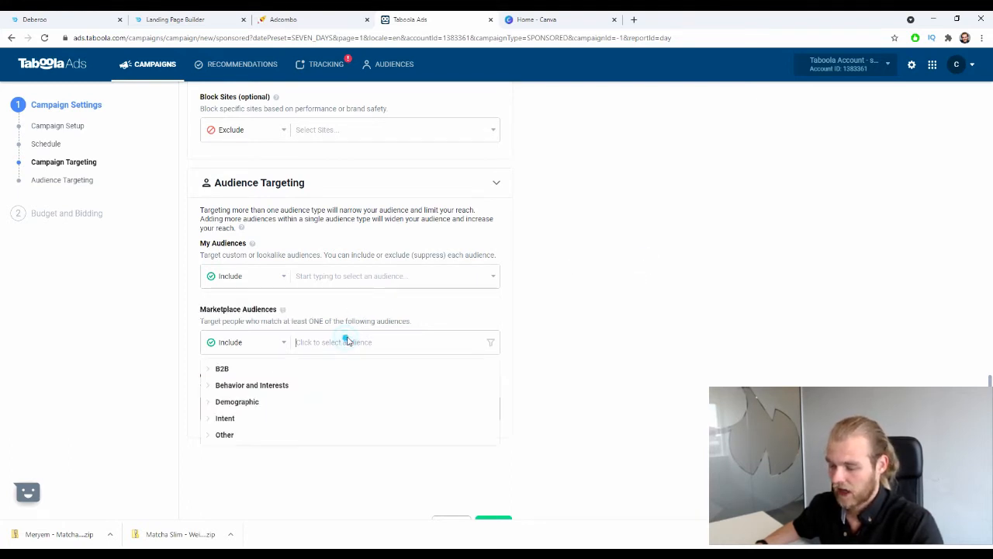
click(586, 298)
click(351, 405)
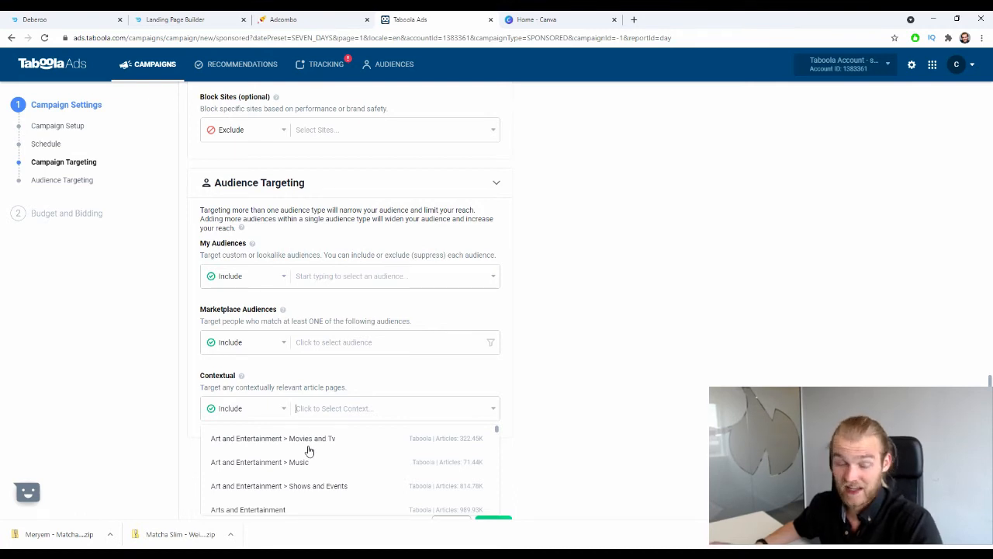
click(318, 268)
click(344, 343)
click(350, 273)
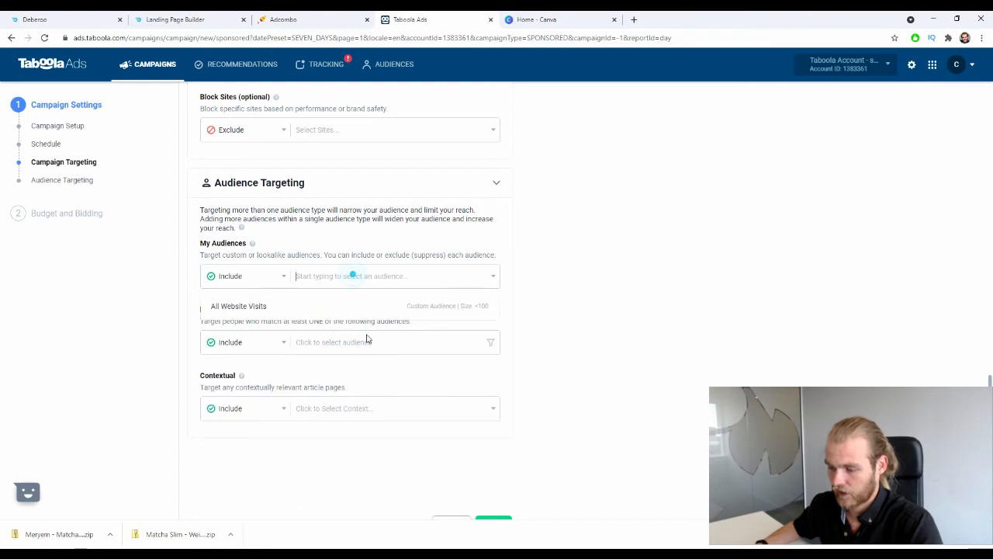
click(363, 341)
click(370, 278)
click(369, 339)
click(370, 276)
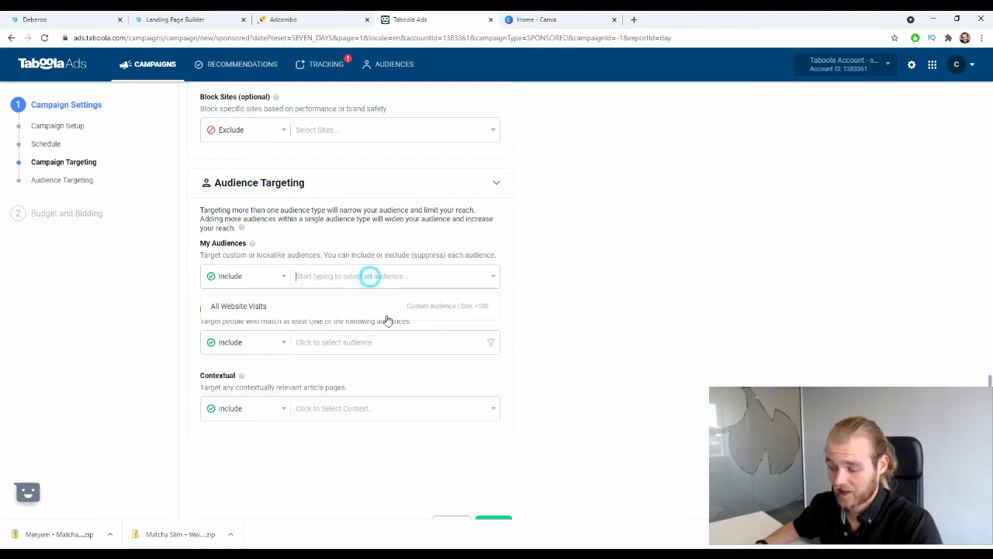
click(336, 414)
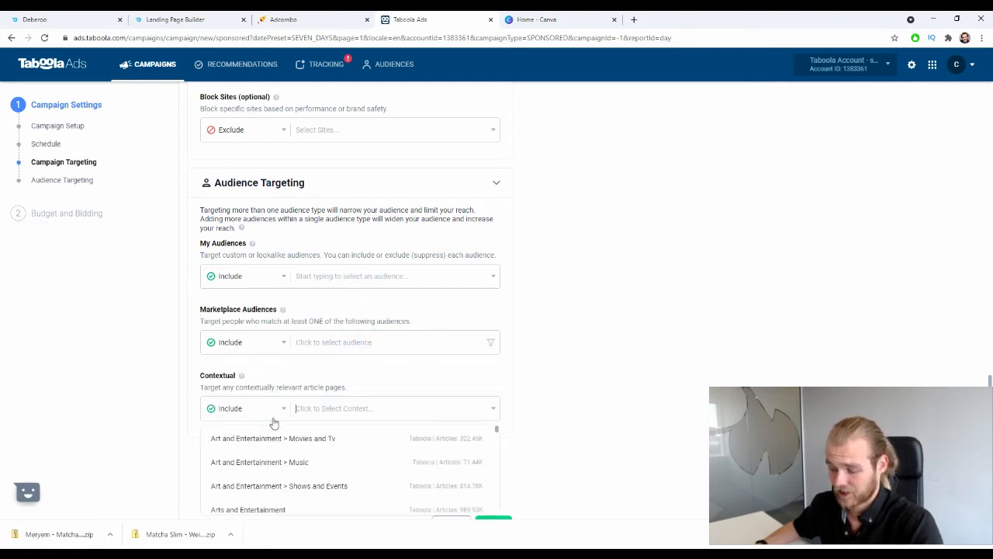
click(712, 380)
Step: Continue to the Budget and Bidding settings with audience targeting left empty, and dismiss the browser's downloads bar
scroll(712, 349, down, 1)
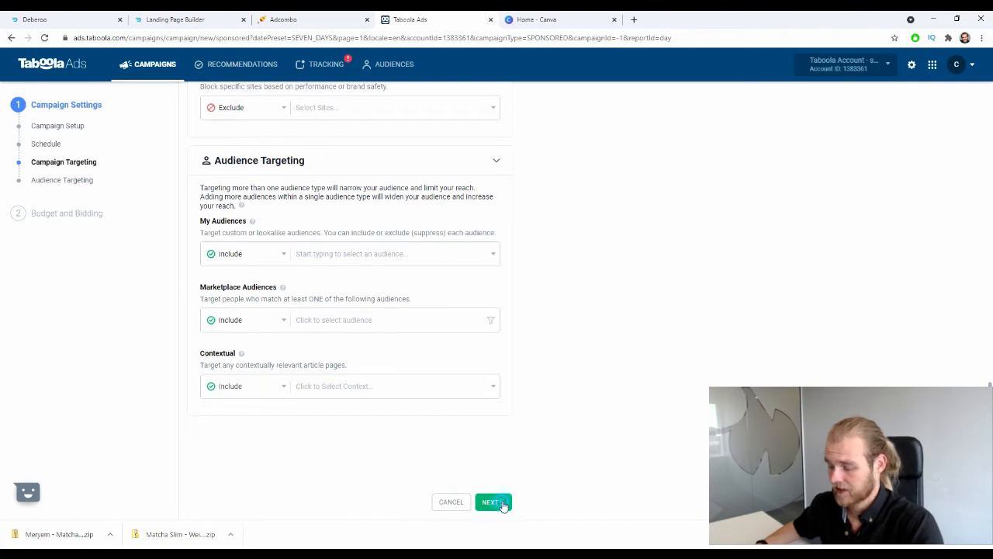
click(500, 503)
click(980, 534)
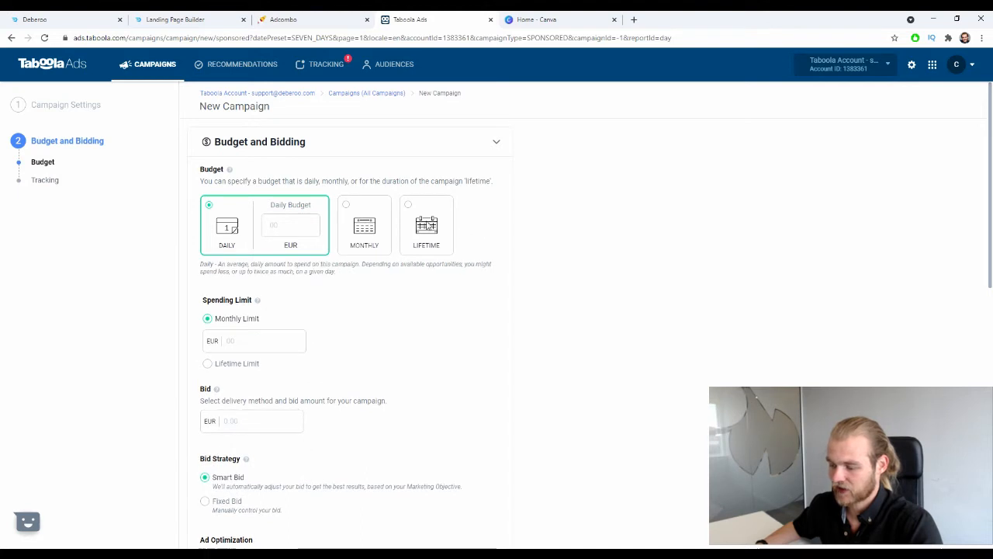
Step: Set the campaign's daily budget to 250 EUR and its monthly spending limit to 7500 EUR
click(292, 227)
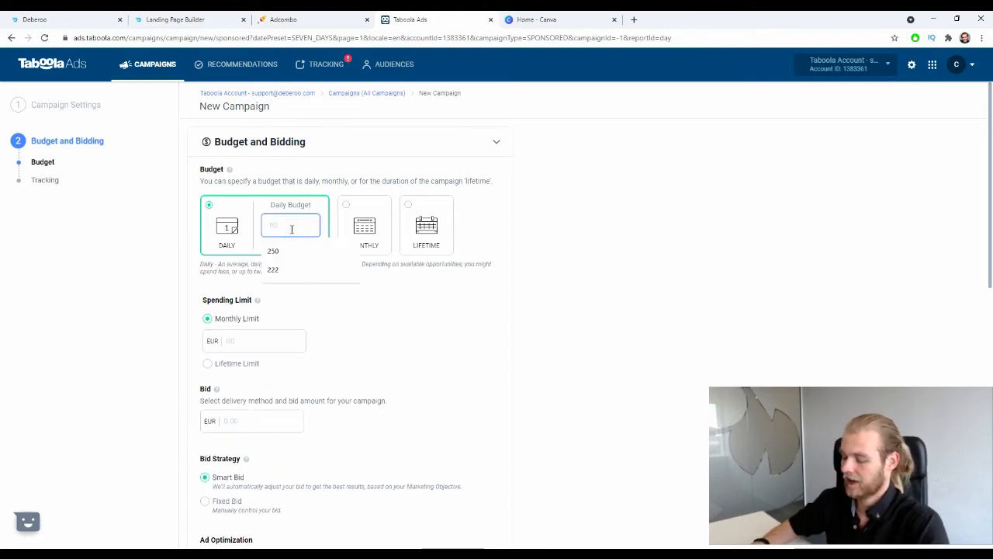
text(250)
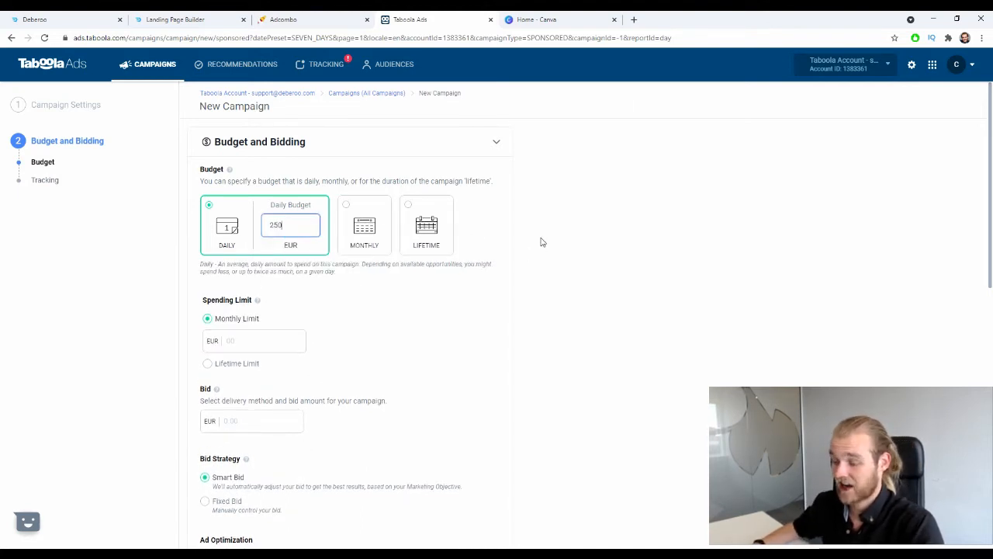
scroll(550, 236, down, 1)
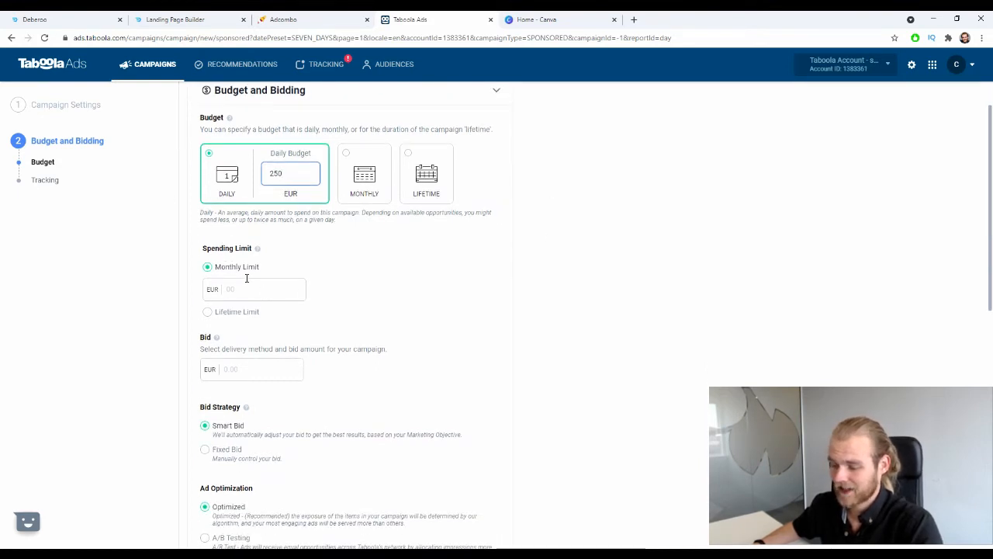
click(210, 311)
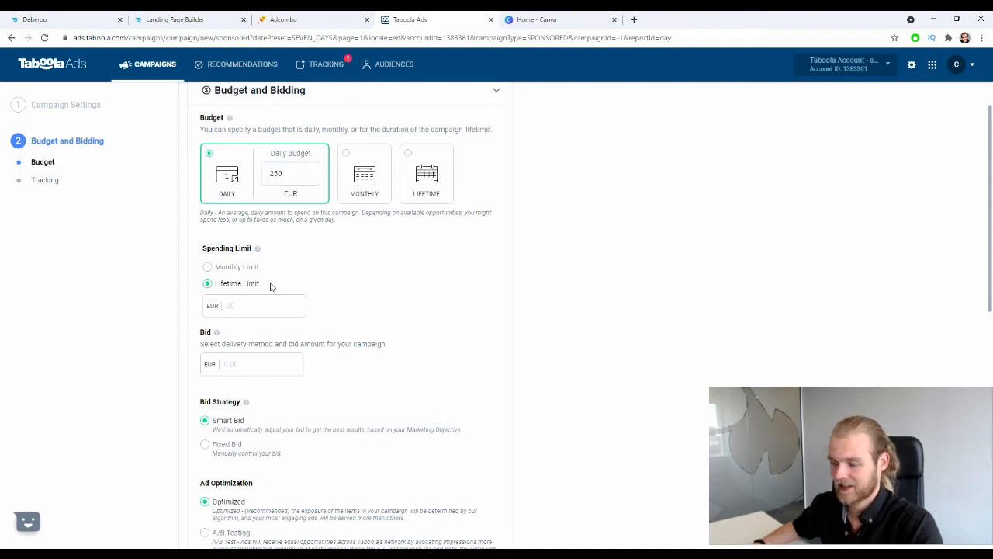
click(240, 267)
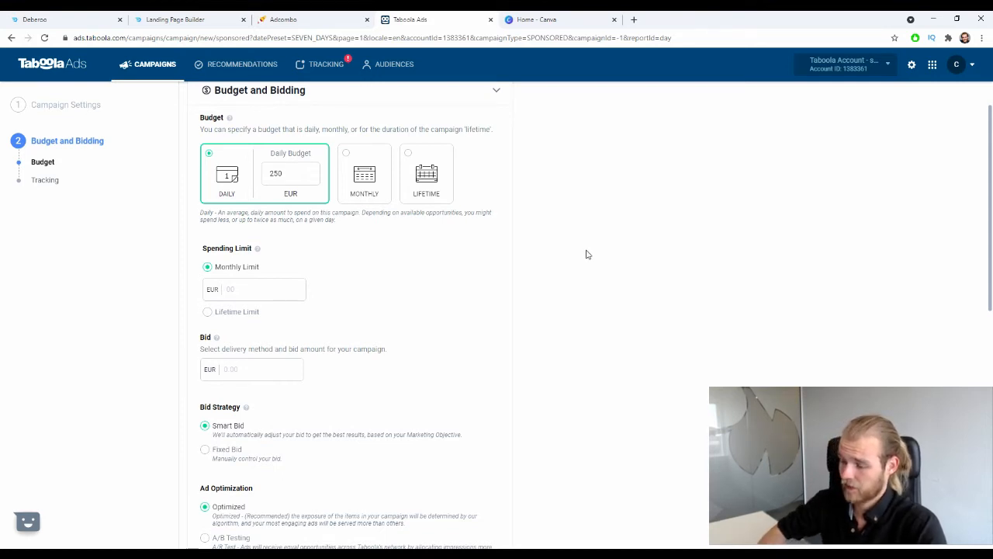
click(273, 288)
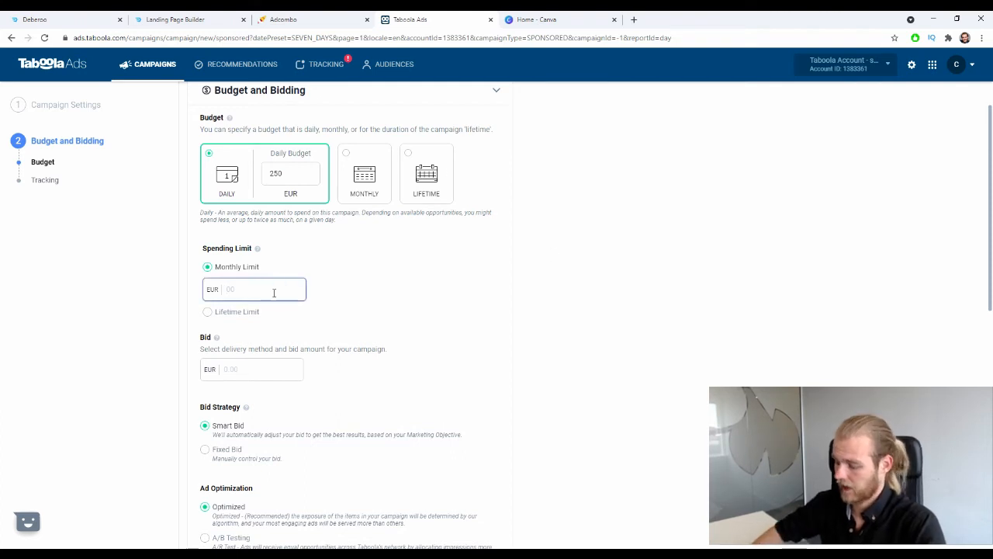
text(7500)
click(416, 277)
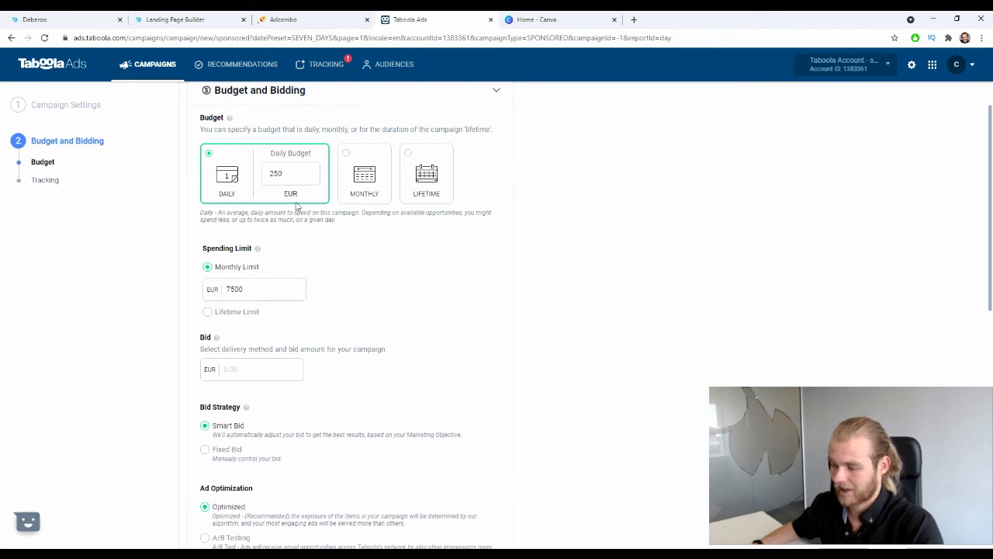
Step: Enter a bid of 1.01 EUR and check the estimated daily clicks for it
scroll(299, 196, down, 2)
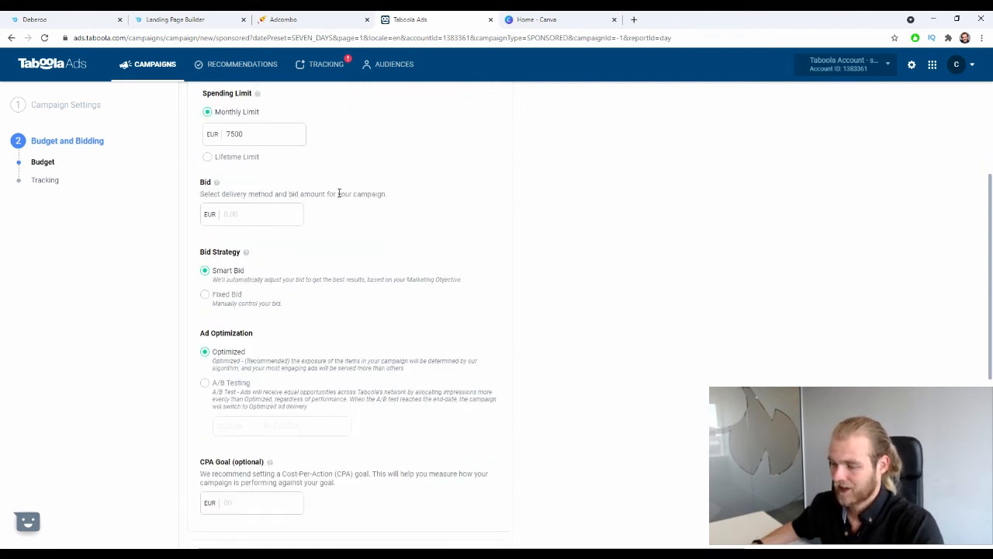
scroll(214, 318, up, 1)
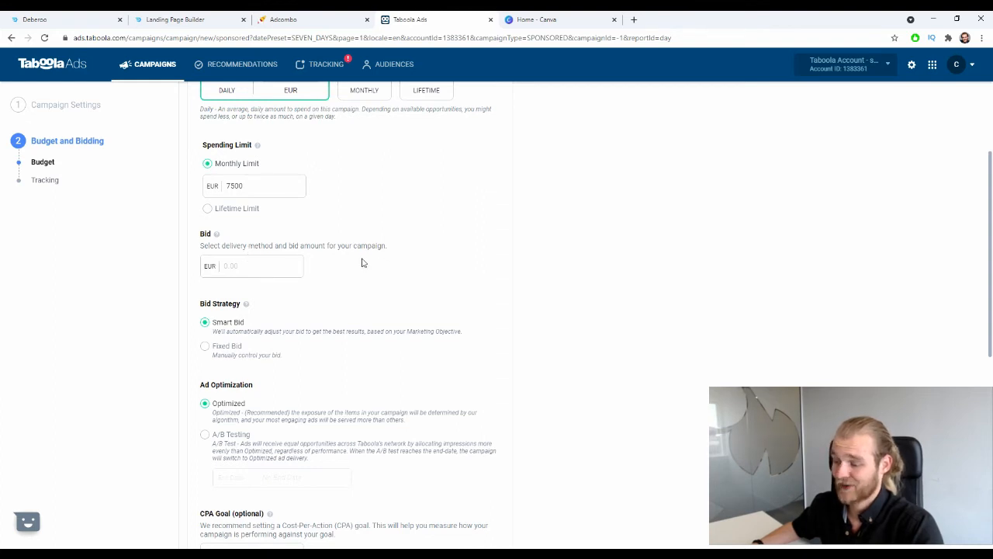
click(258, 272)
click(248, 287)
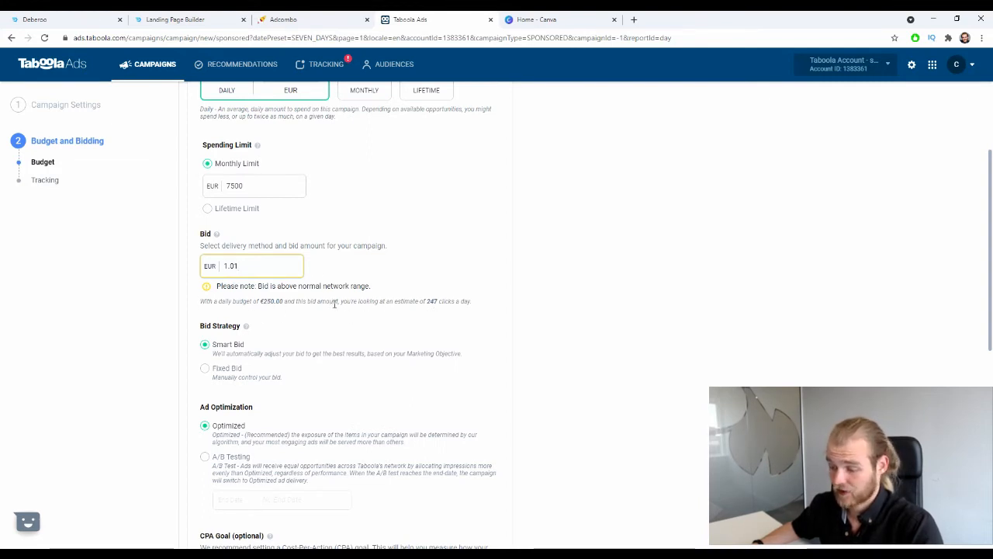
click(426, 299)
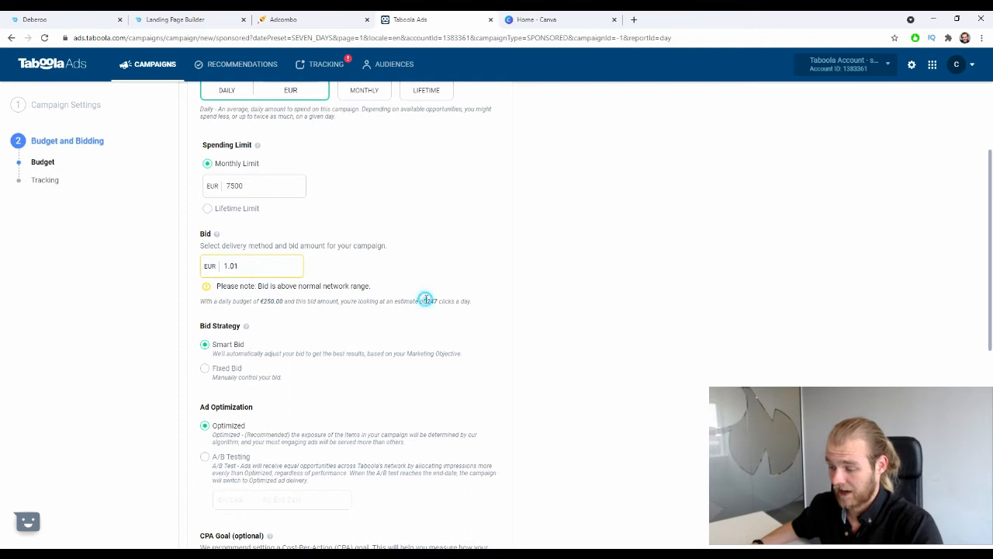
click(574, 305)
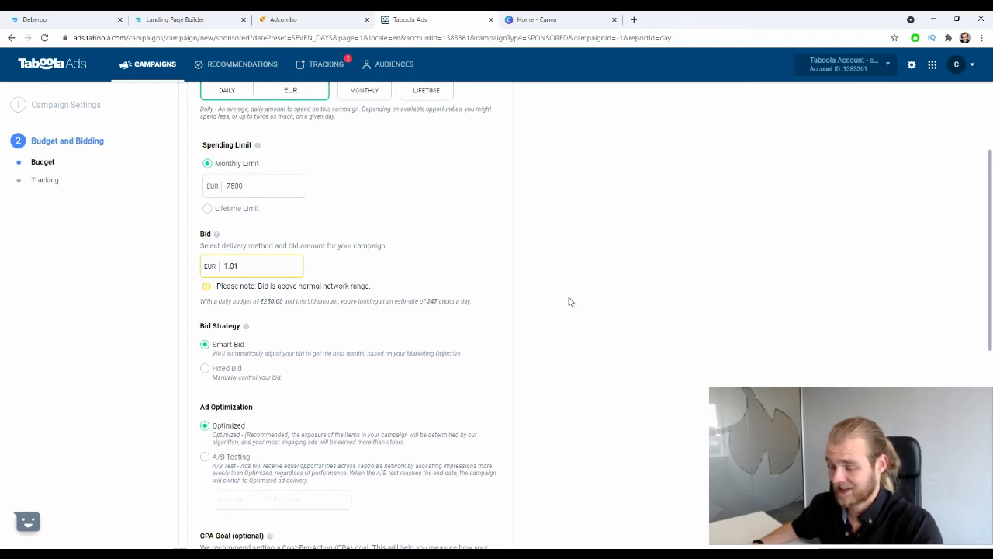
Step: Try the Fixed Bid strategy and switch the campaign back to Smart Bid
scroll(477, 278, down, 2)
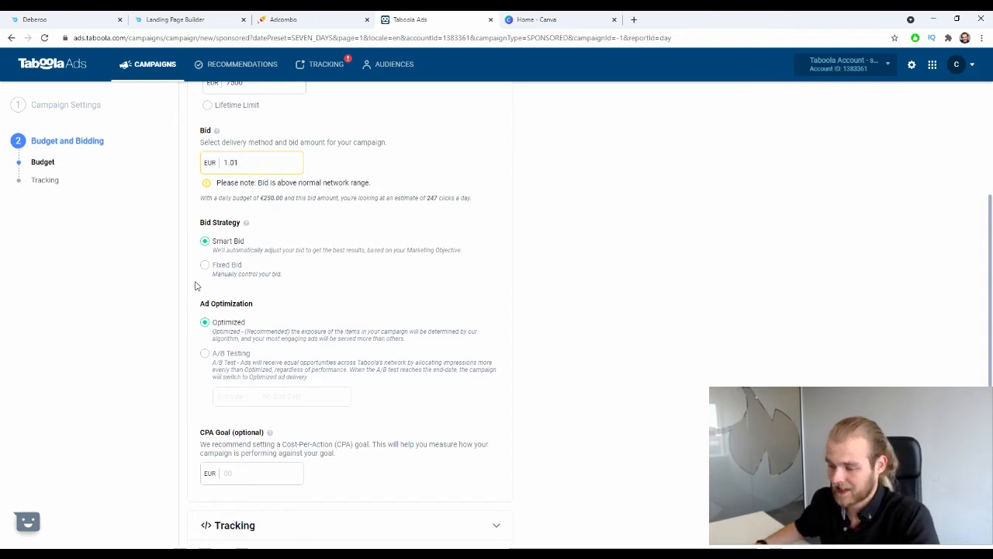
click(220, 263)
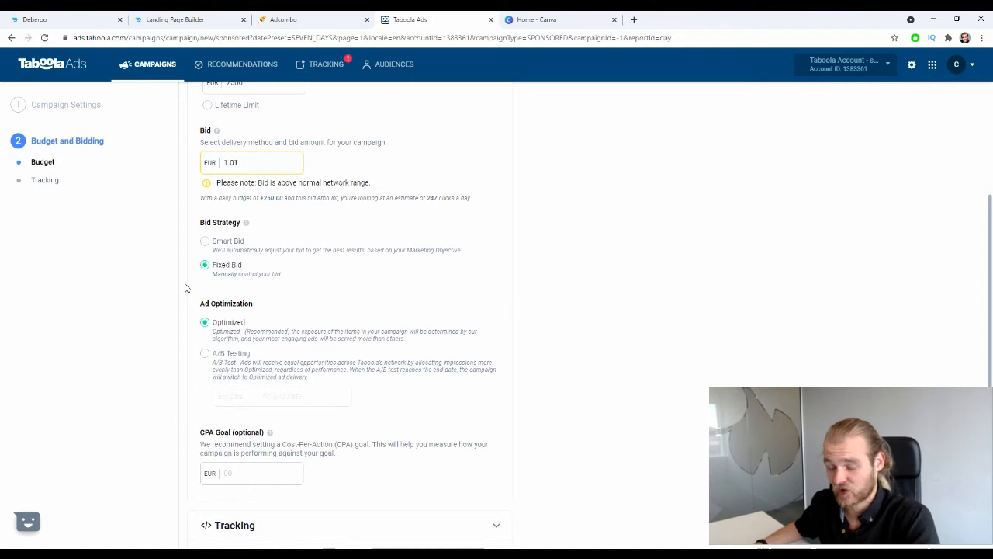
scroll(191, 281, down, 2)
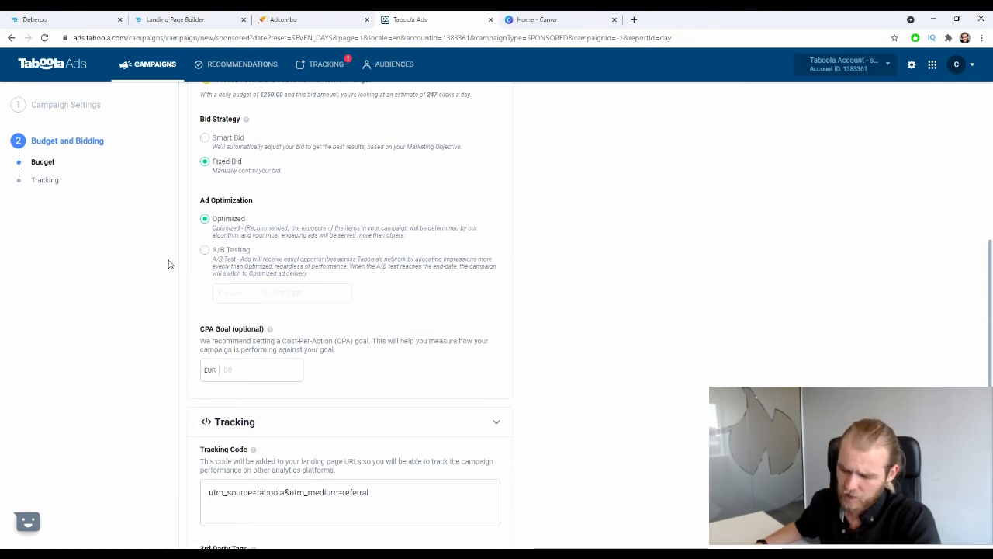
scroll(266, 250, up, 3)
click(232, 291)
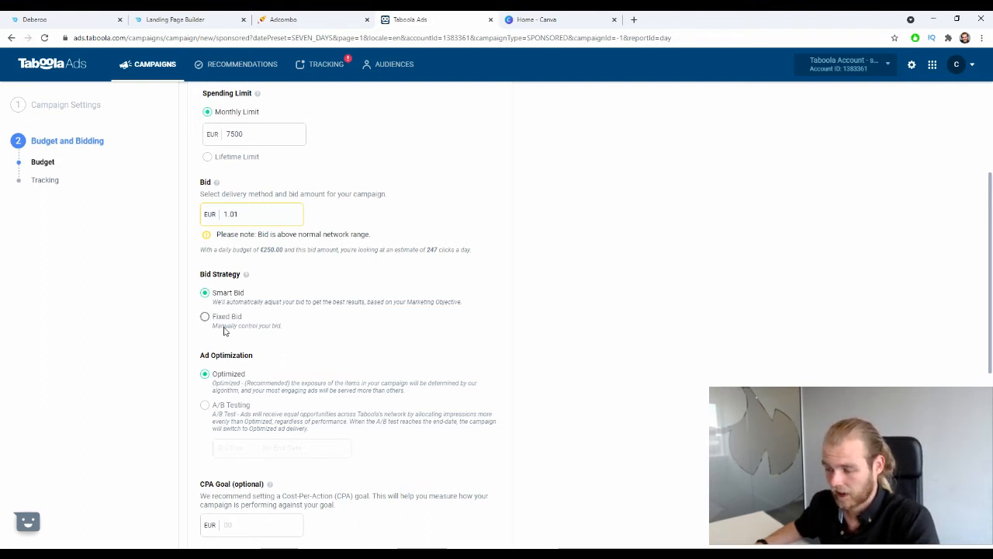
Step: Set the campaign's bid amount to 0.5 EUR
drag(269, 234, 373, 234)
drag(274, 206, 144, 212)
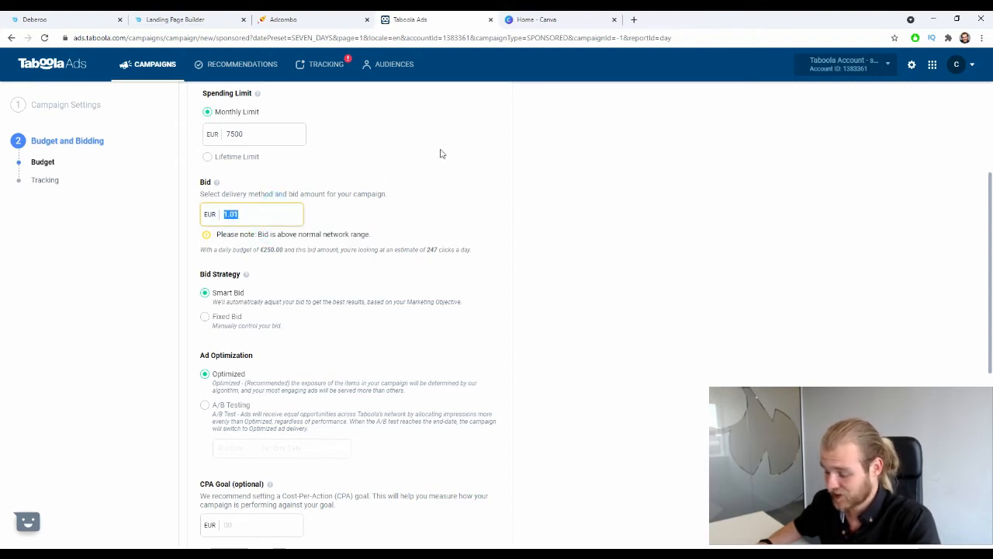
text(0.5)
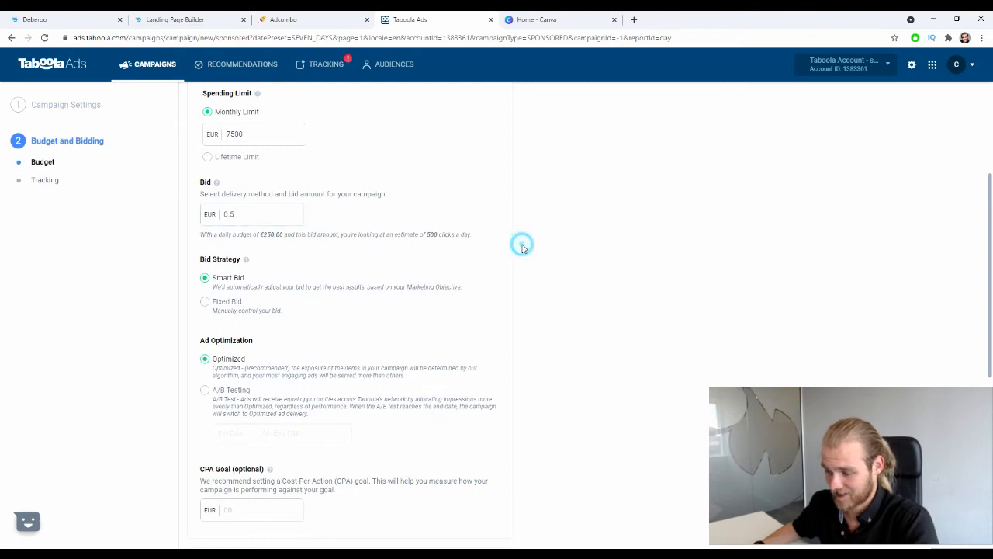
Step: Set the ad optimization to A/B Testing with an end date of 08 October 2021
scroll(525, 243, down, 3)
scroll(522, 214, up, 2)
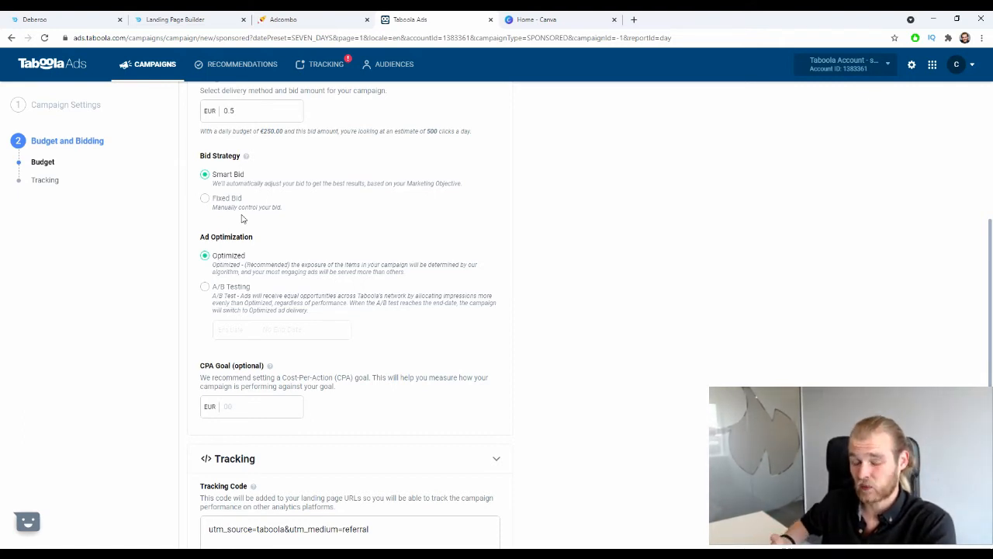
click(235, 286)
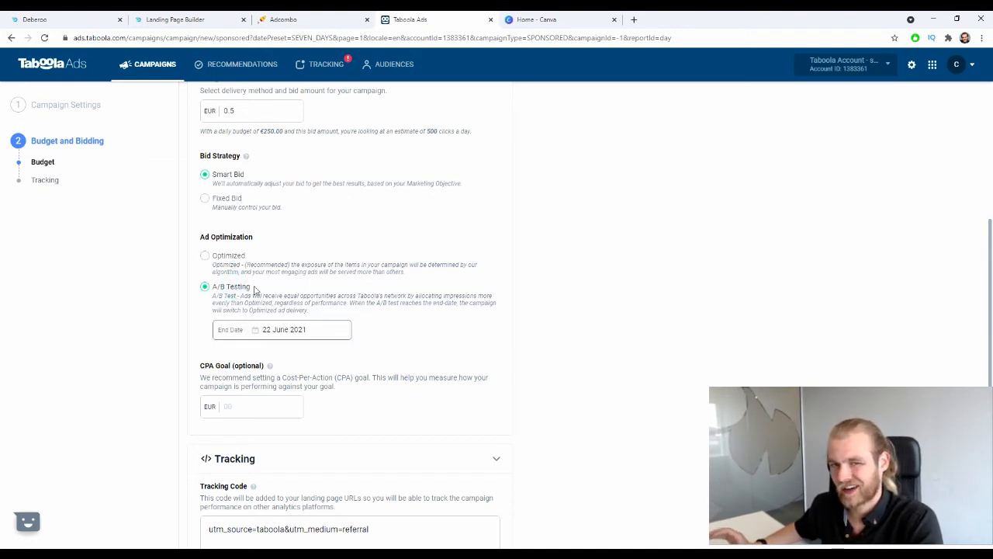
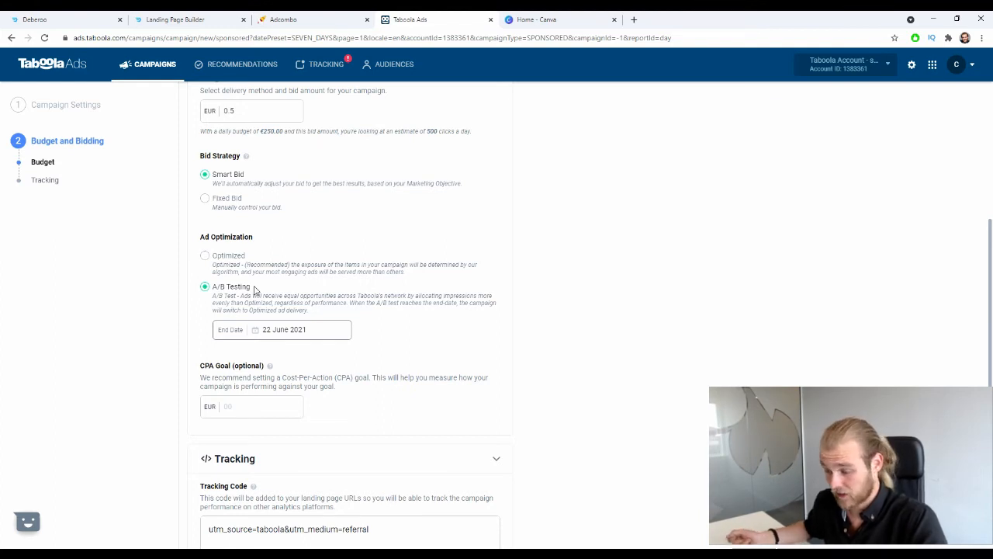
click(303, 329)
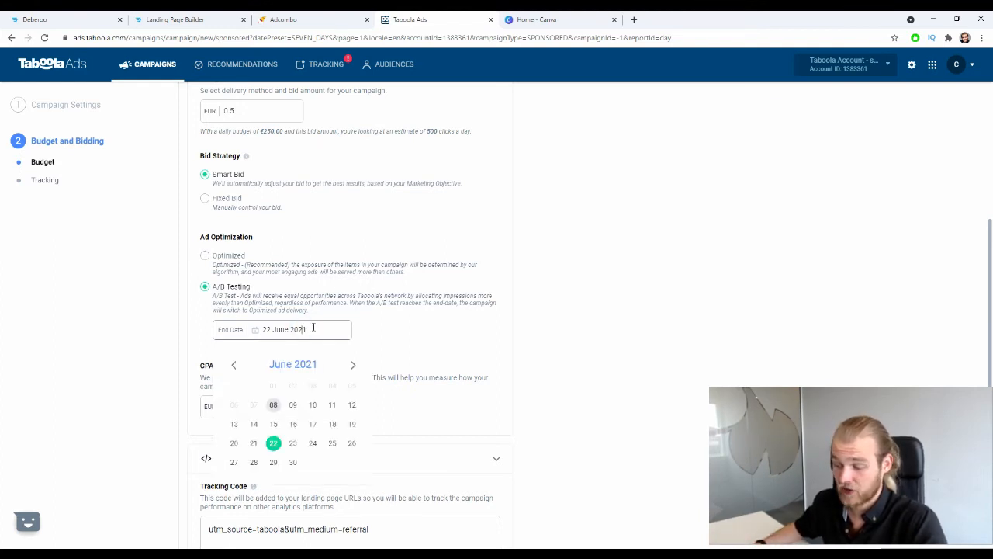
click(353, 366)
click(353, 366)
click(353, 365)
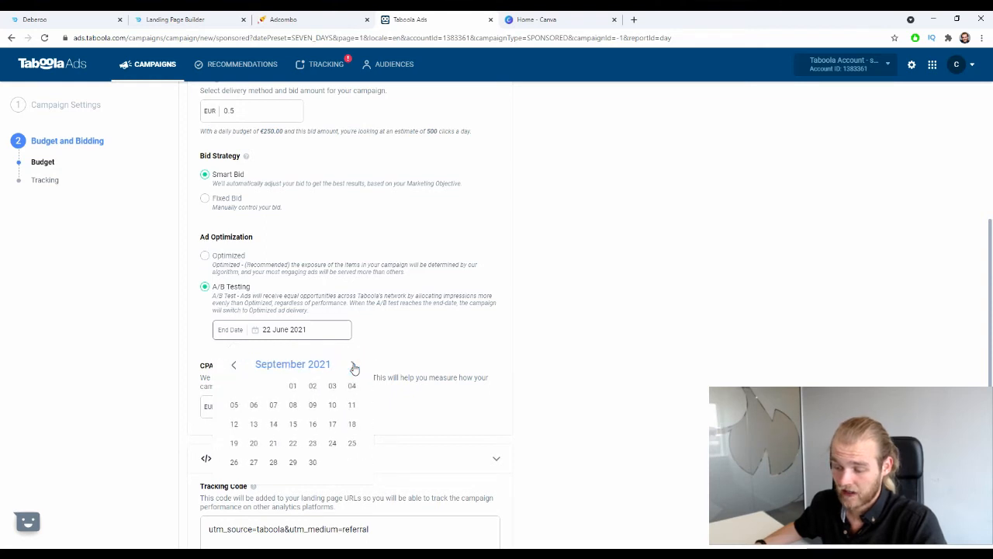
click(353, 366)
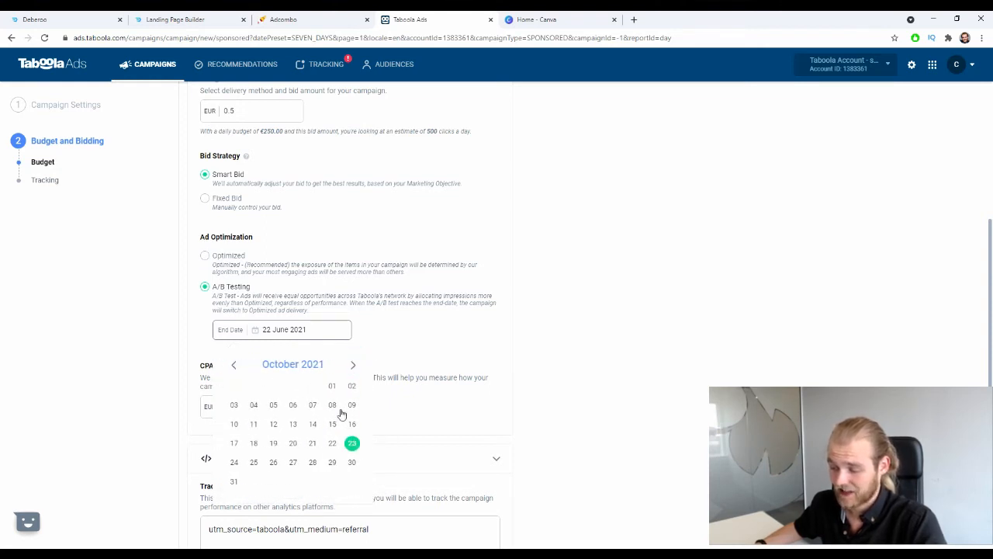
click(332, 404)
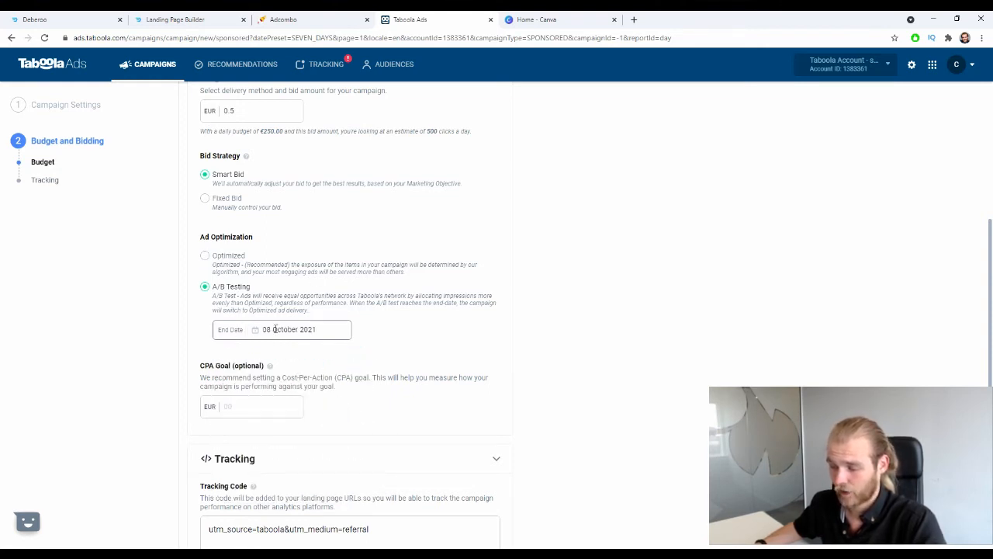
Step: Review the optional CPA goal, the tracking code and the 3rd party tag settings
scroll(444, 313, down, 1)
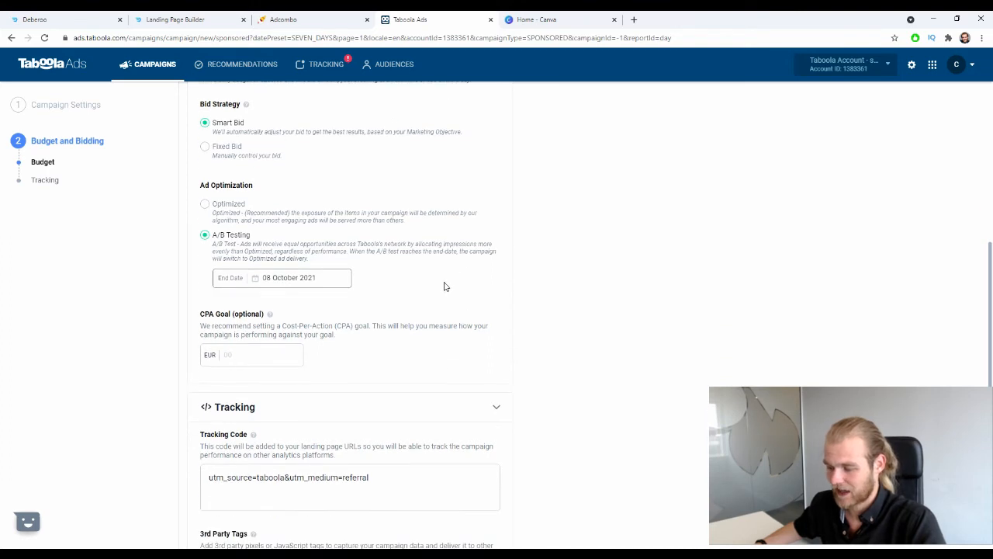
scroll(439, 290, down, 1)
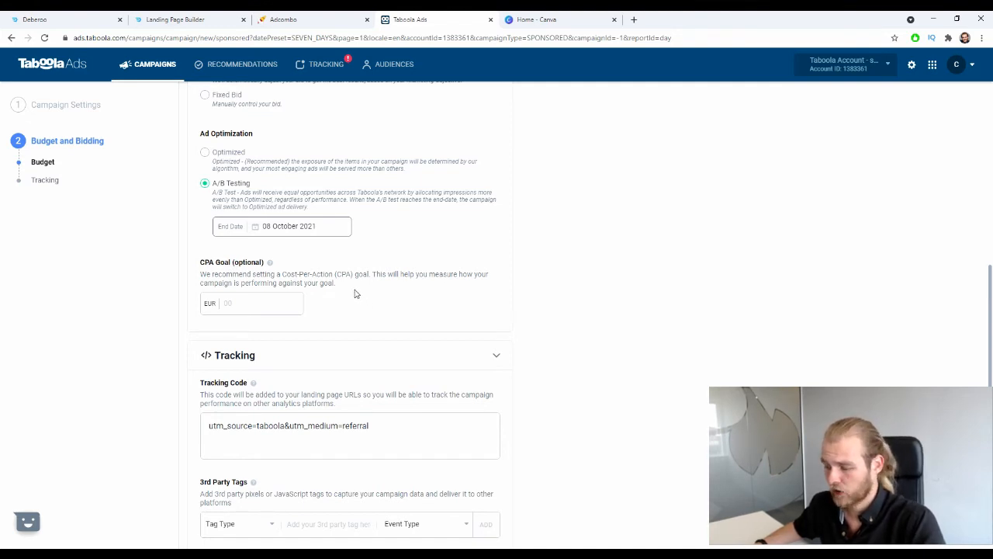
scroll(683, 316, down, 2)
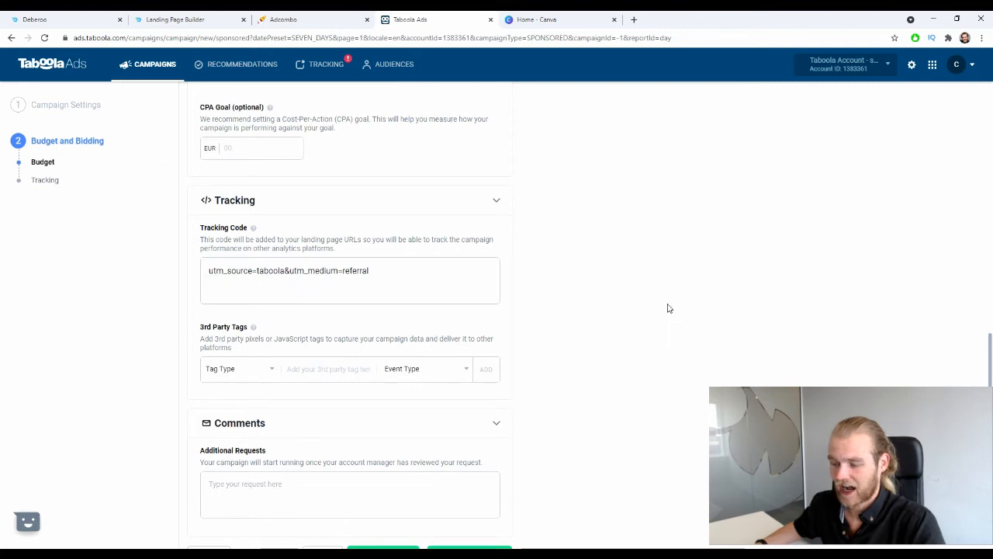
Step: Create the campaign and continue to adding its ads
scroll(625, 305, down, 1)
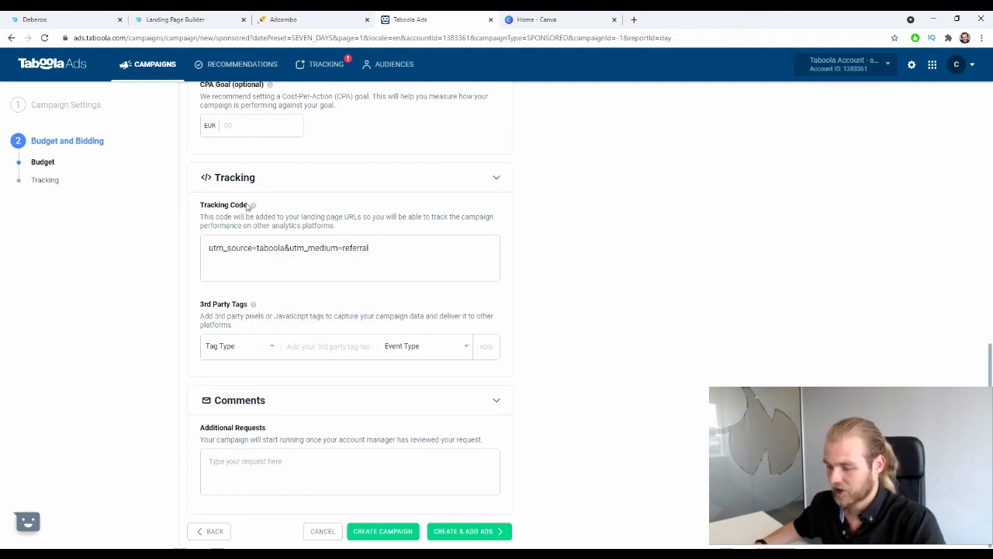
click(501, 531)
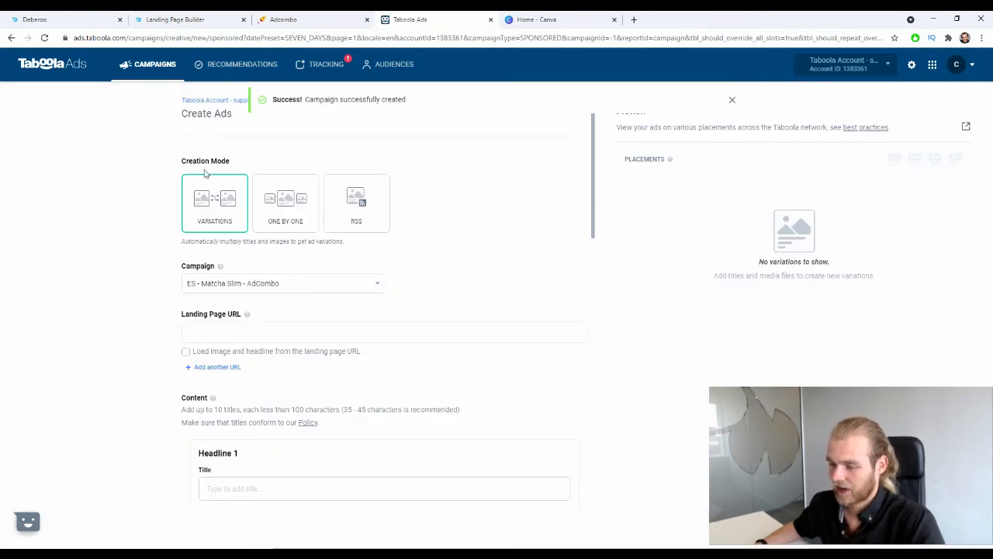
drag(184, 165, 229, 163)
click(126, 186)
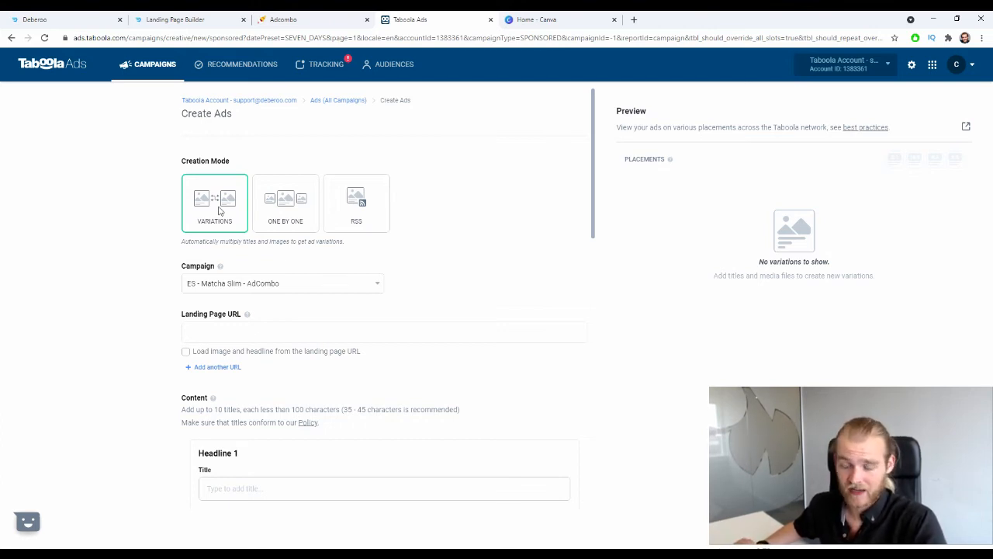
Step: Try the One by One and RSS creation modes and switch back to Variations
click(287, 207)
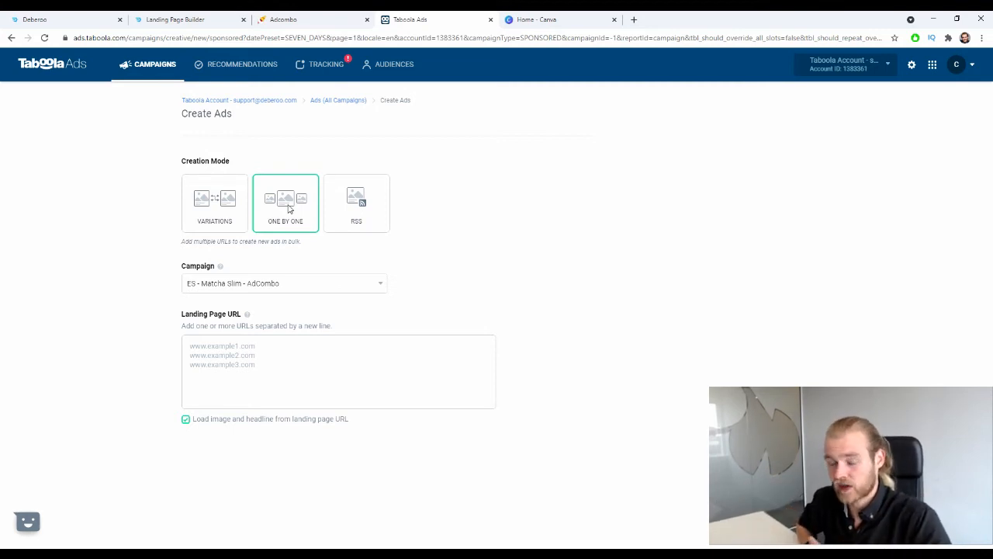
click(352, 196)
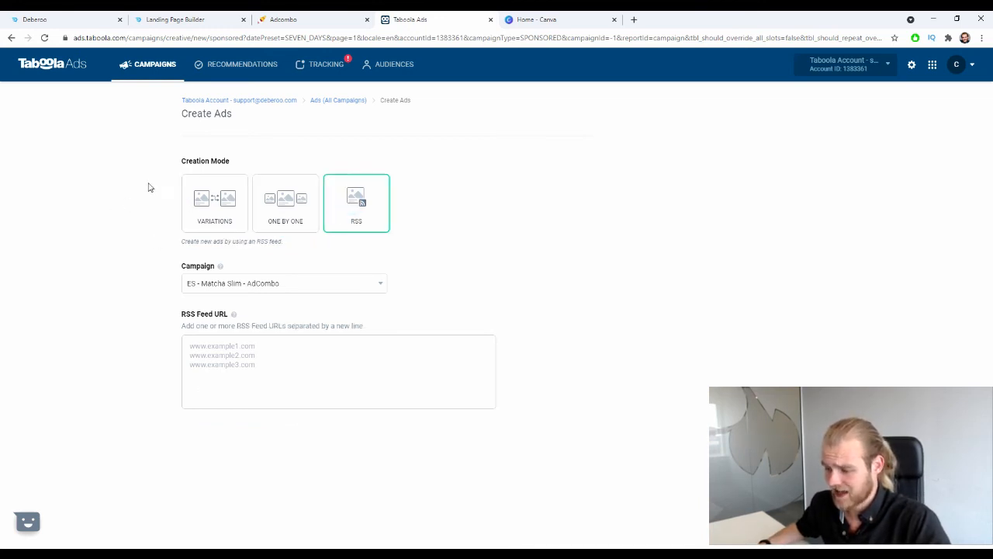
click(224, 203)
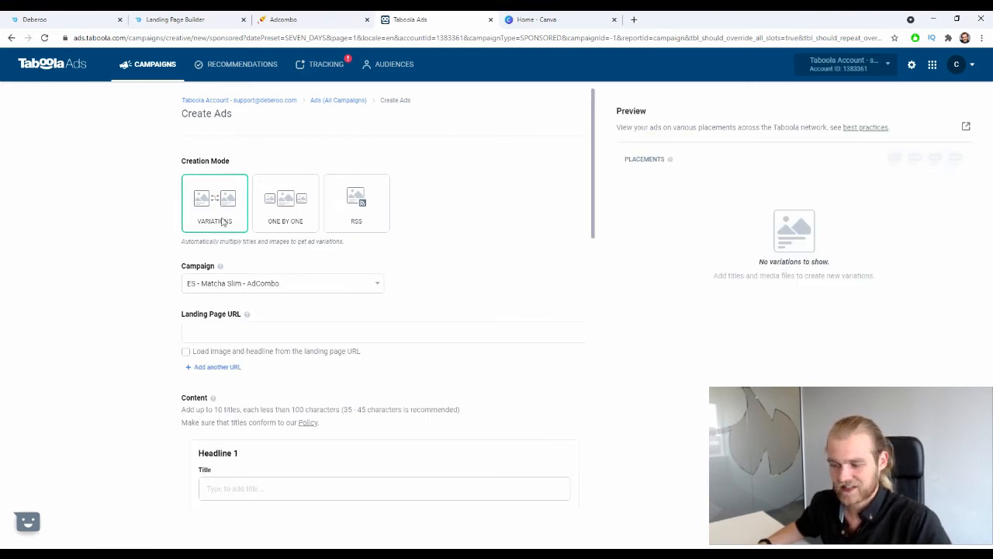
Step: Paste the copied adville-geopions.icu tracking link as the ads' landing page URL
scroll(256, 186, down, 2)
scroll(271, 176, up, 2)
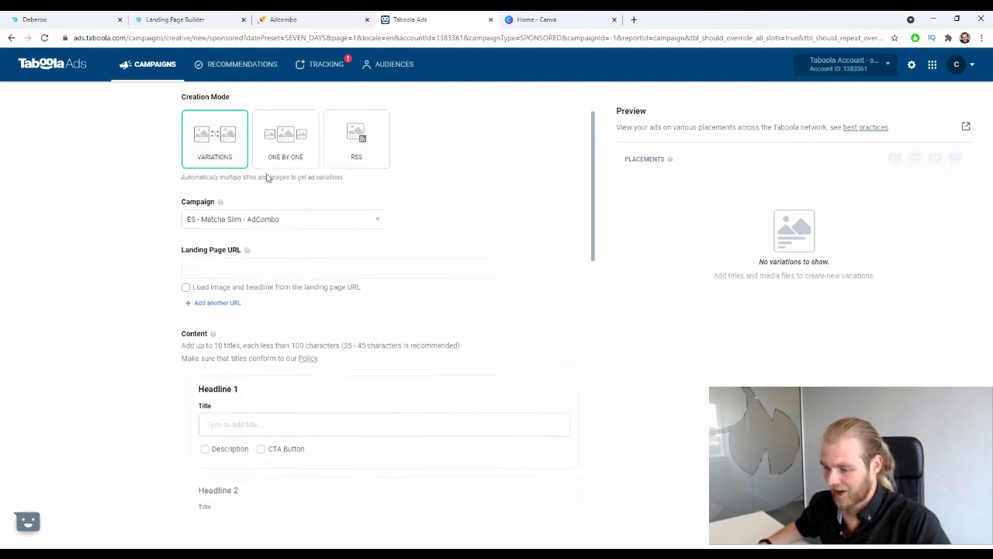
scroll(373, 254, down, 2)
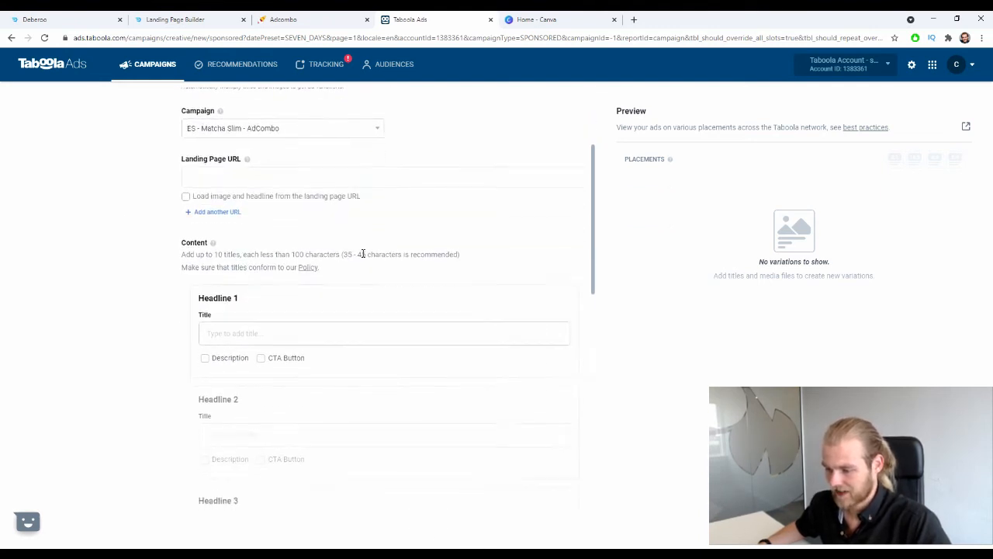
click(281, 183)
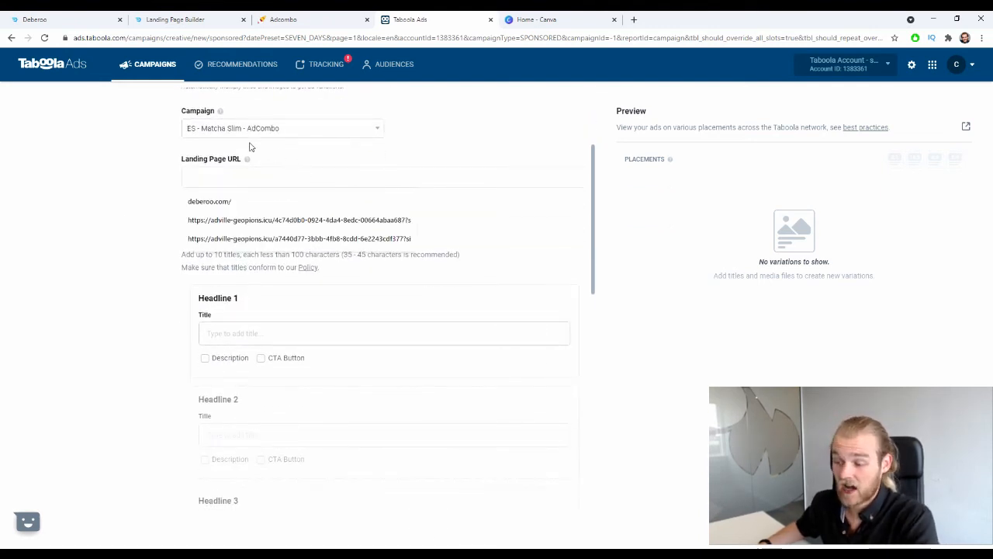
drag(187, 159, 65, 186)
click(239, 173)
key(ctrl+v)
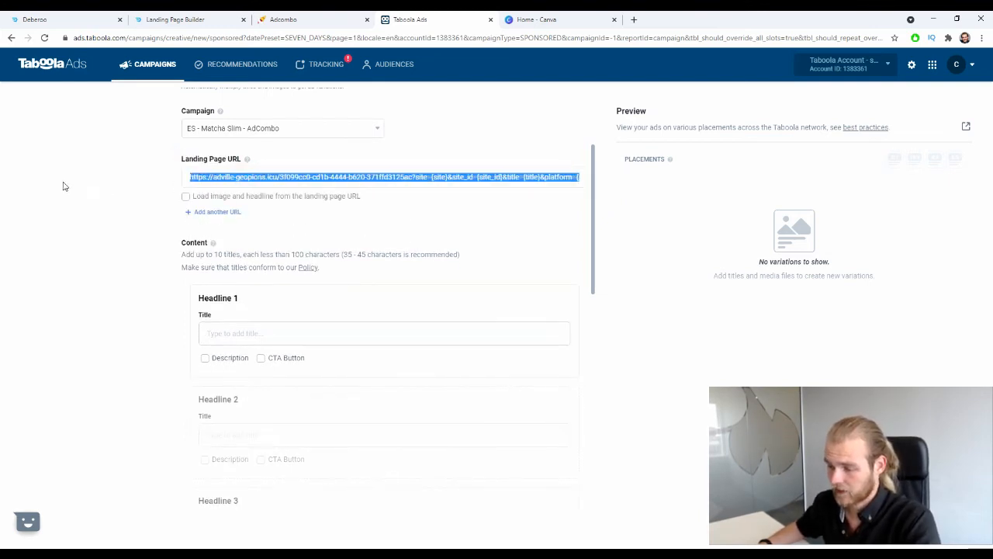
click(127, 194)
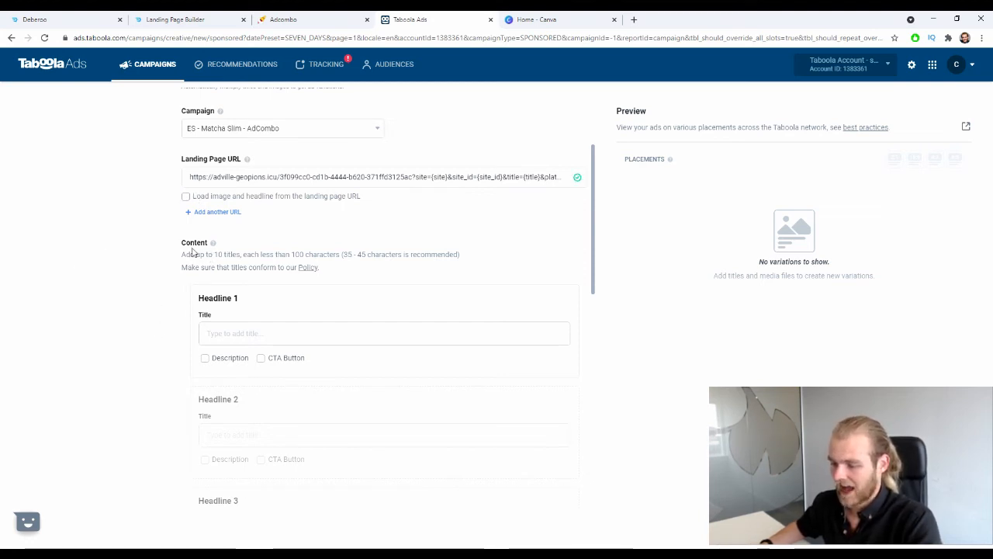
Step: Begin the Headline 1 title with "[Doctors Stunned] Matcha Plant Appears to"
drag(183, 243, 216, 246)
click(135, 333)
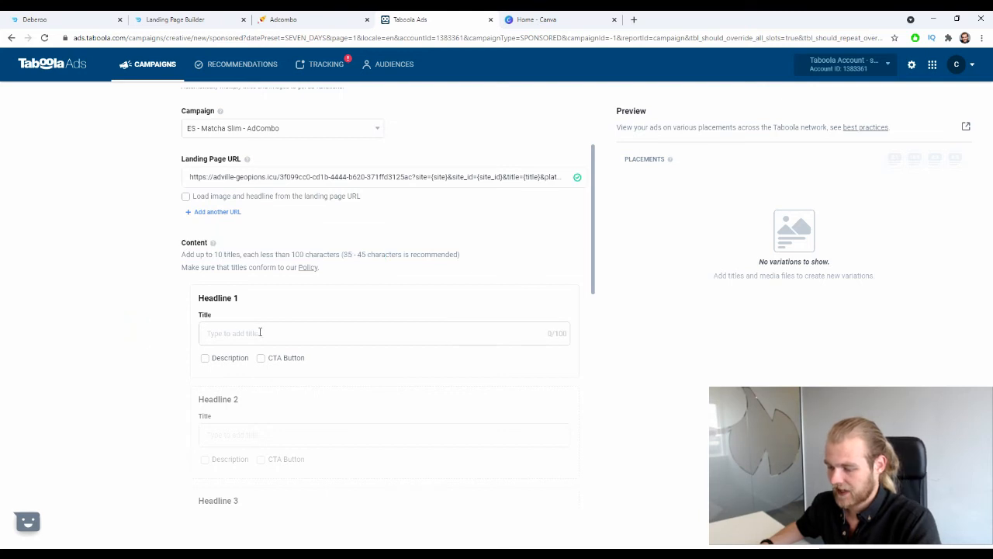
scroll(152, 316, down, 2)
scroll(153, 315, down, 1)
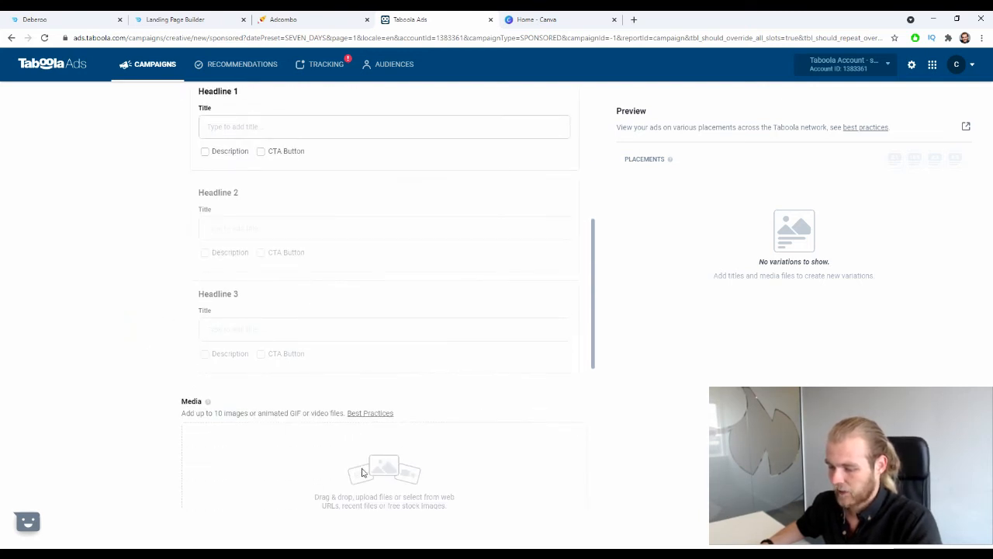
scroll(372, 475, up, 2)
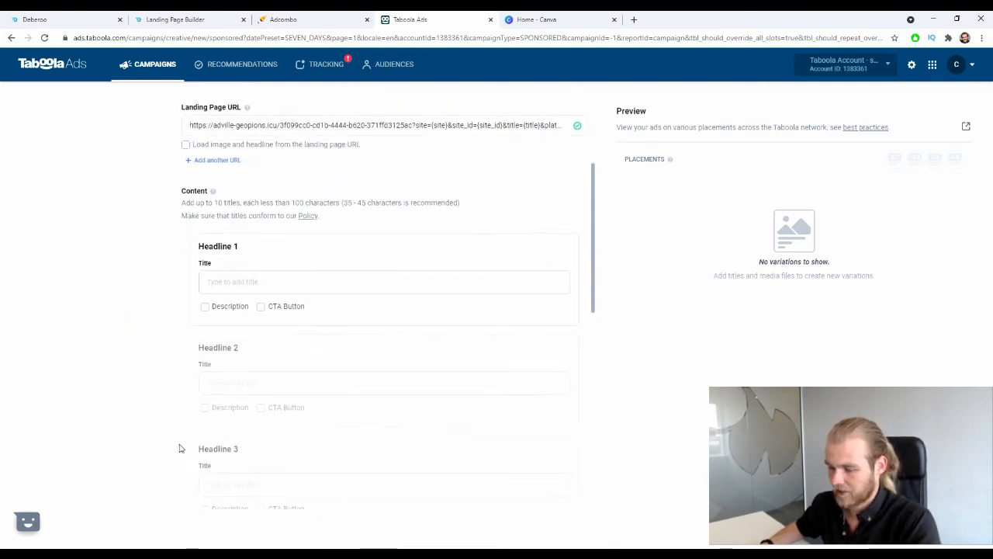
click(267, 281)
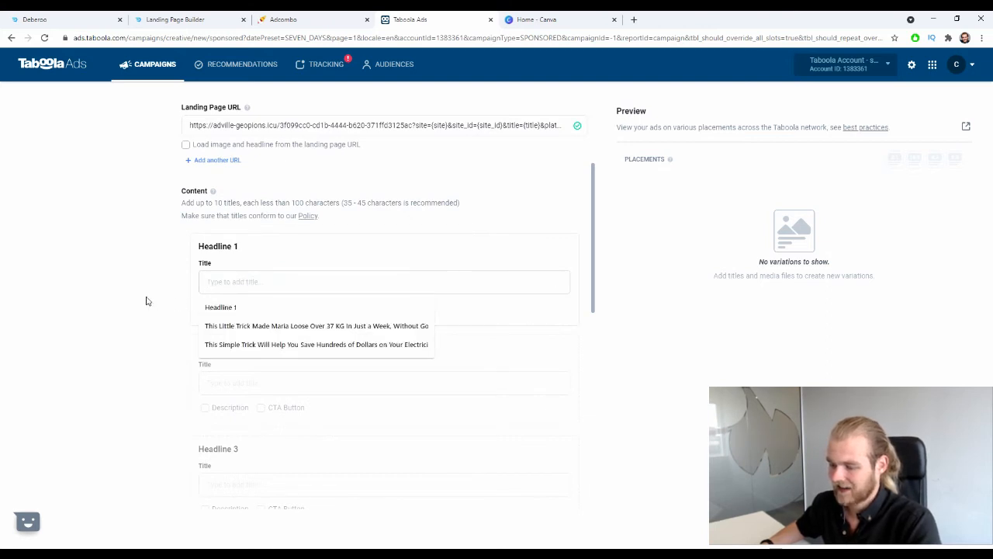
click(146, 297)
click(240, 284)
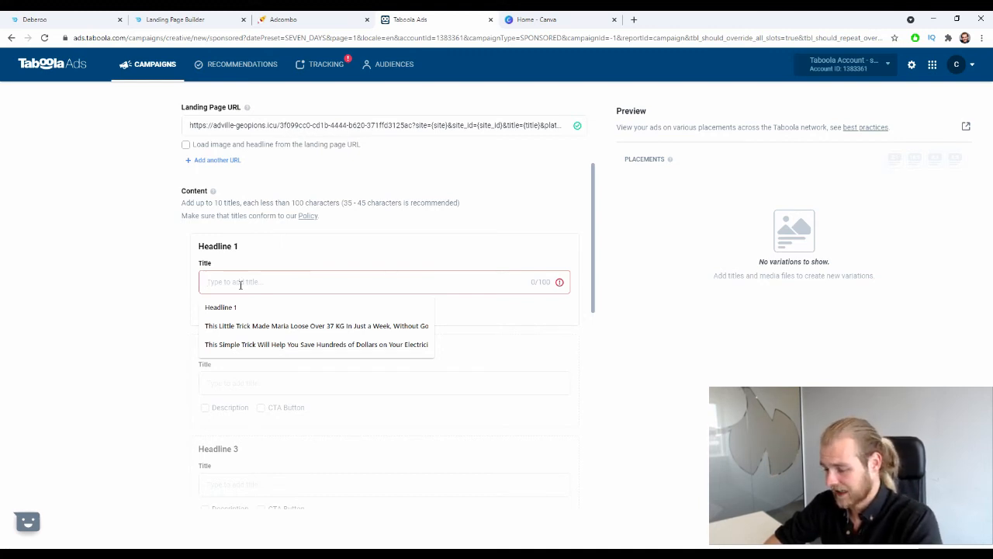
text(()
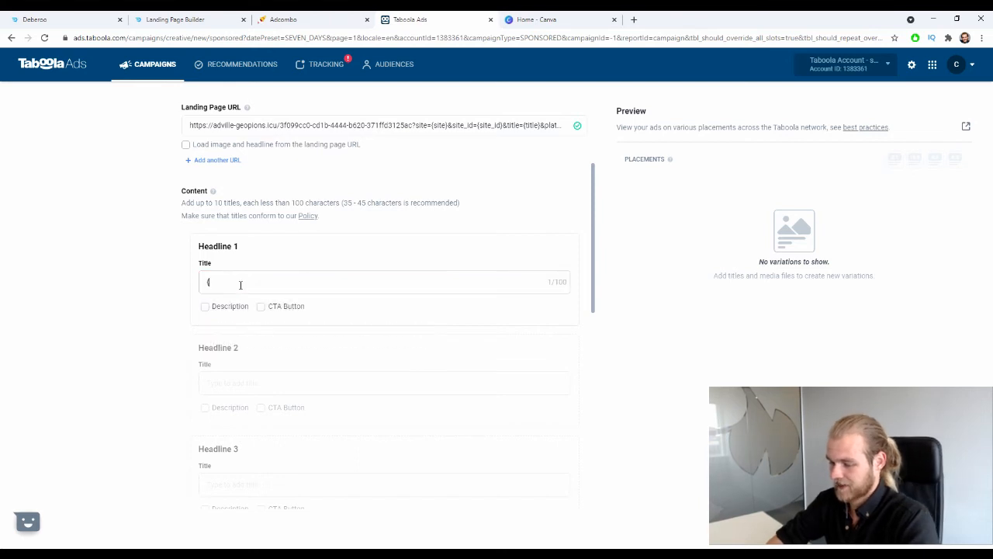
key(BackSpace)
text([)
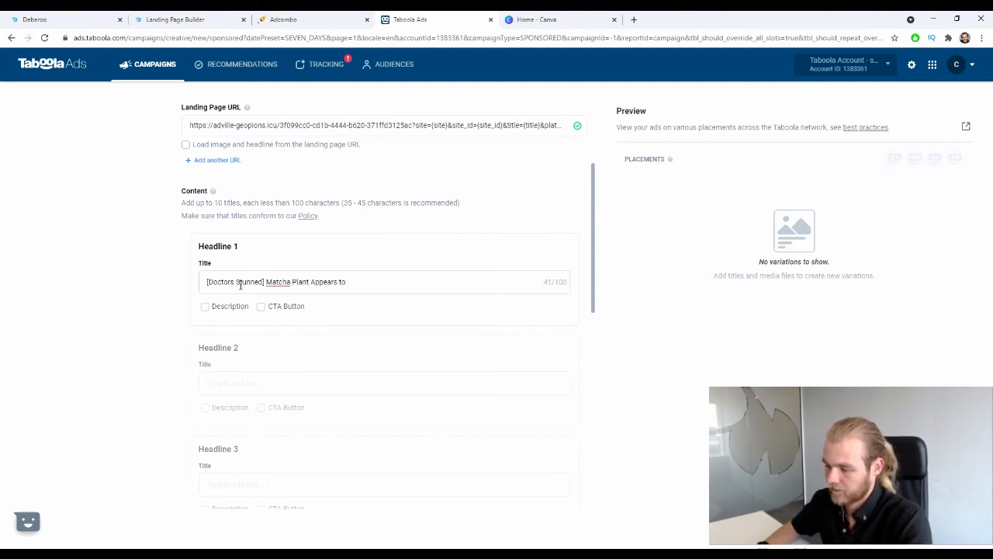
Step: Replace "Appears to" in the Headline 1 title with "Burns Fat Rapidly, Medical Companies Furious!"
drag(311, 281, 438, 267)
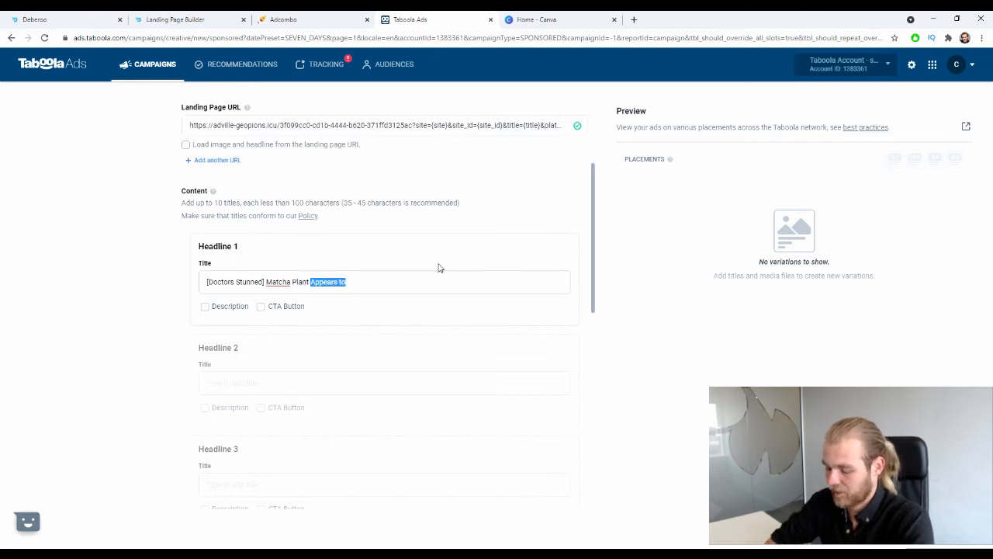
text(Burn)
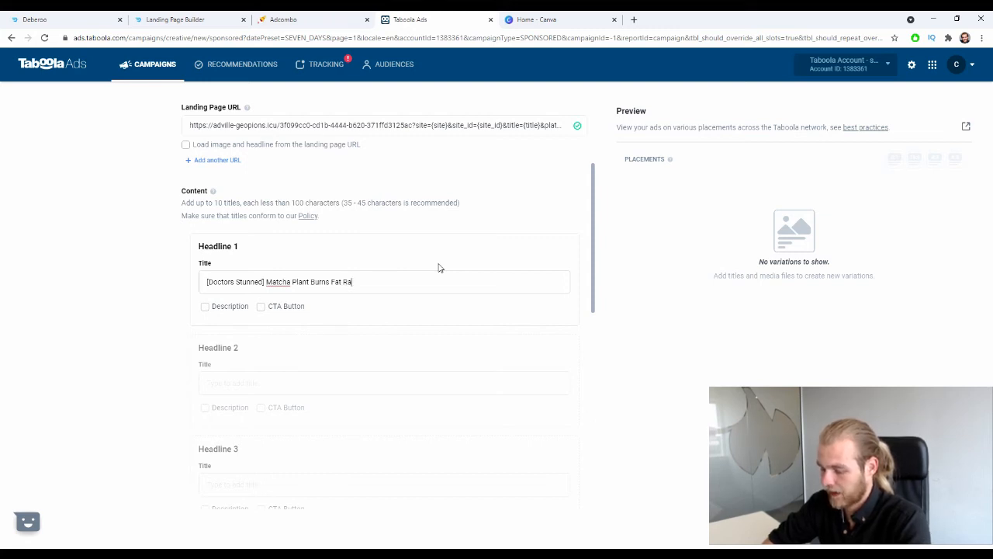
text(s Fat Rapidly, Medi)
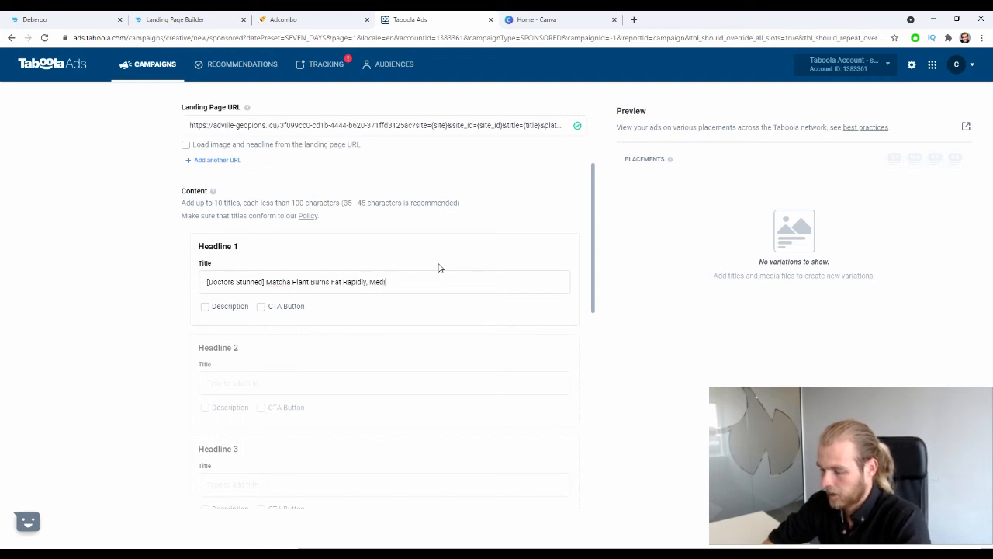
text(cal Compa)
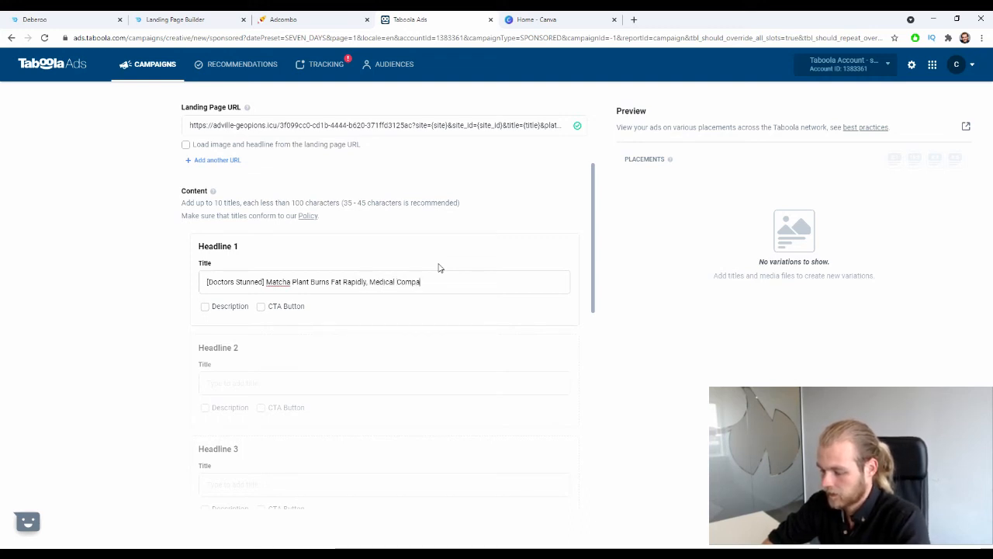
text(nies Furious!)
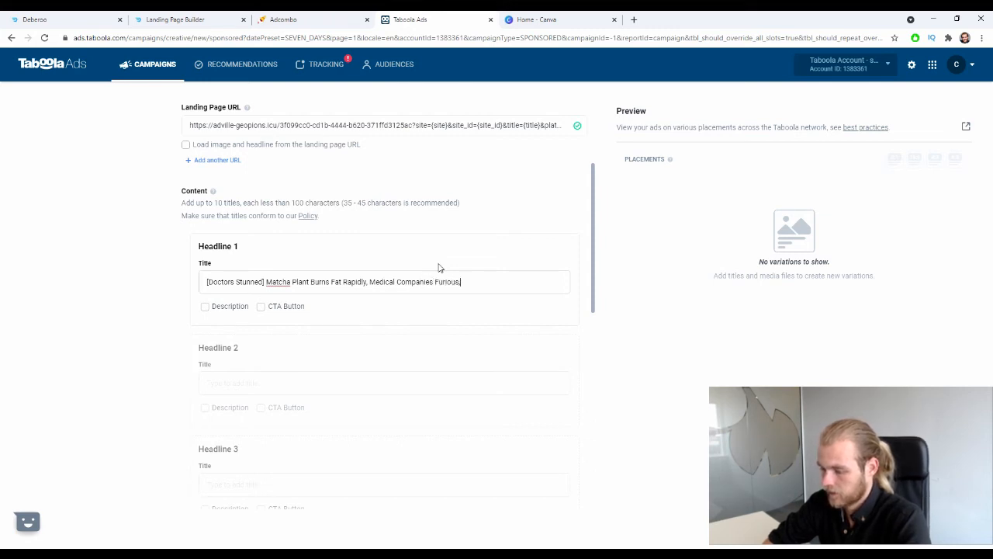
drag(424, 256, 410, 303)
click(409, 302)
click(466, 275)
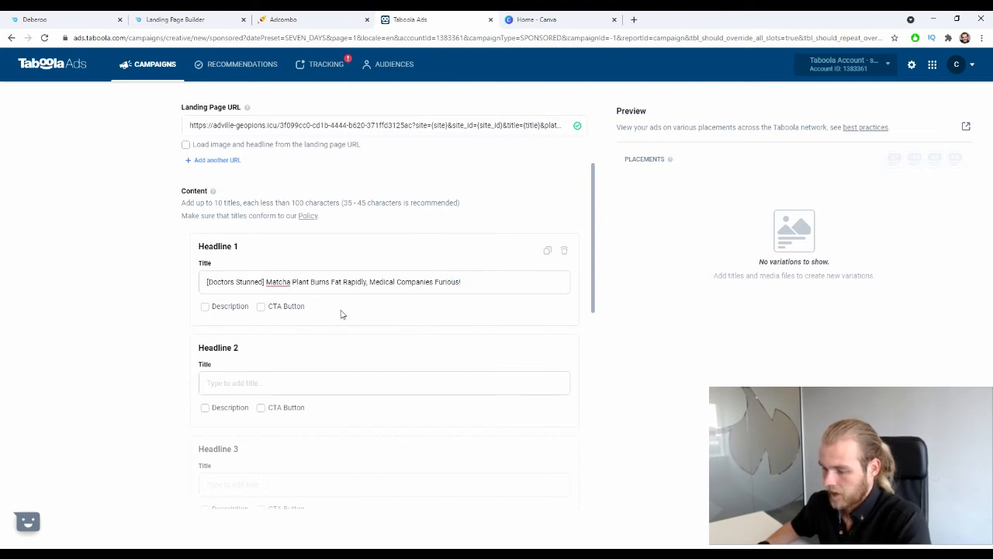
Step: Try the description option on Headline 1, leave it off, and add a Read More CTA button
click(205, 306)
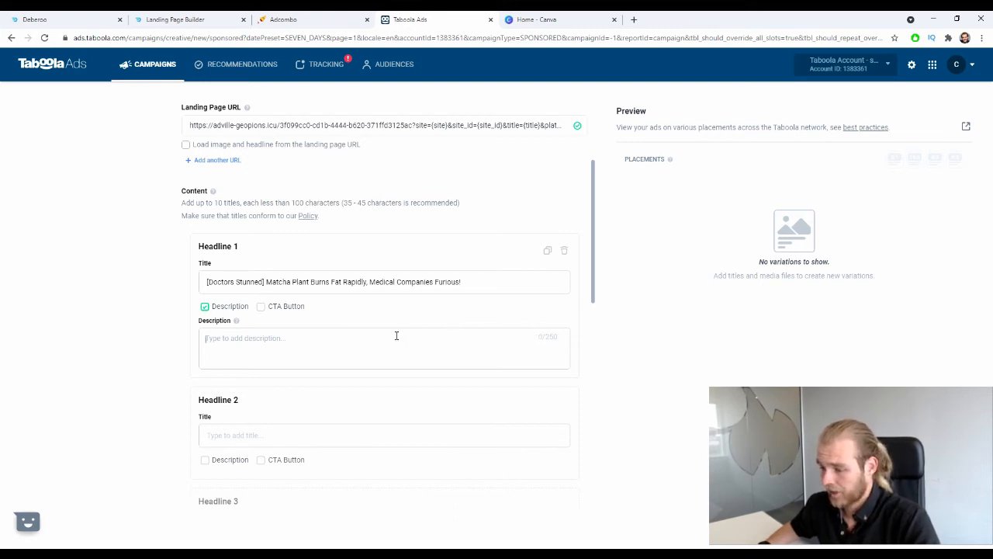
click(206, 307)
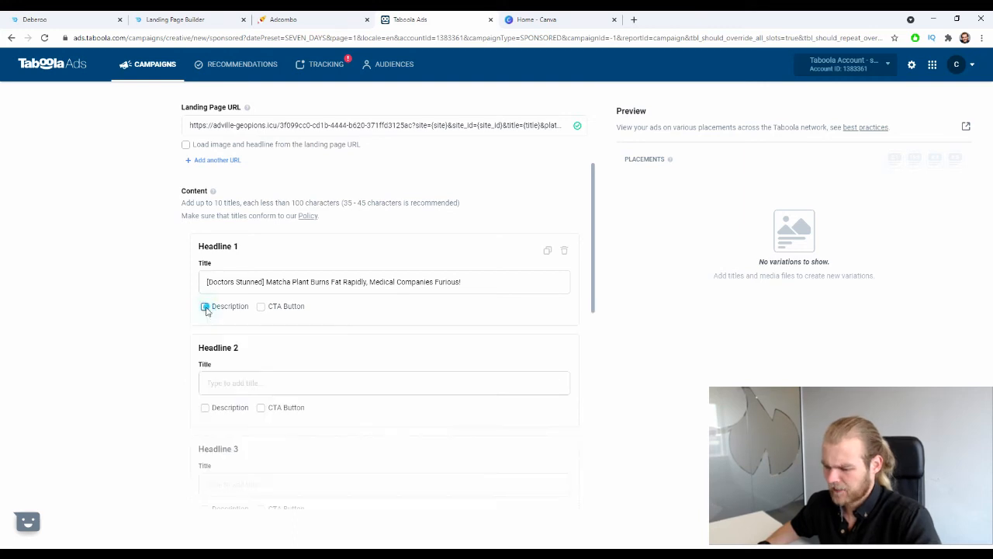
click(289, 308)
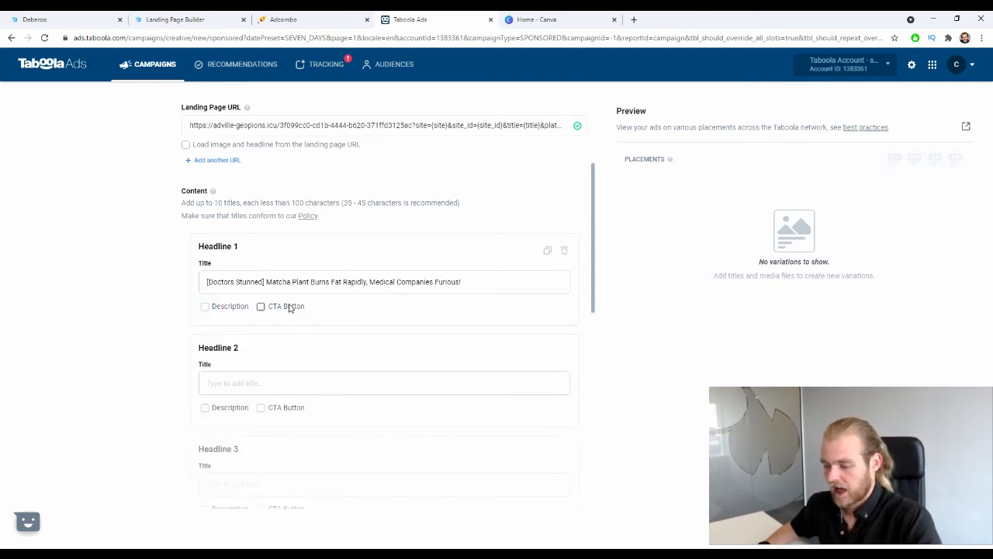
click(321, 348)
scroll(322, 369, down, 3)
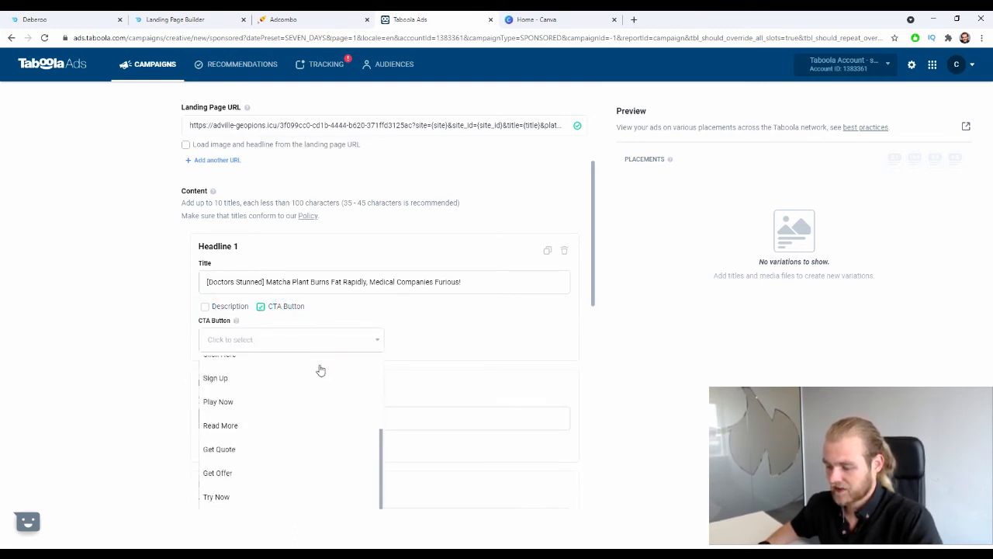
scroll(319, 411, up, 3)
scroll(439, 295, down, 2)
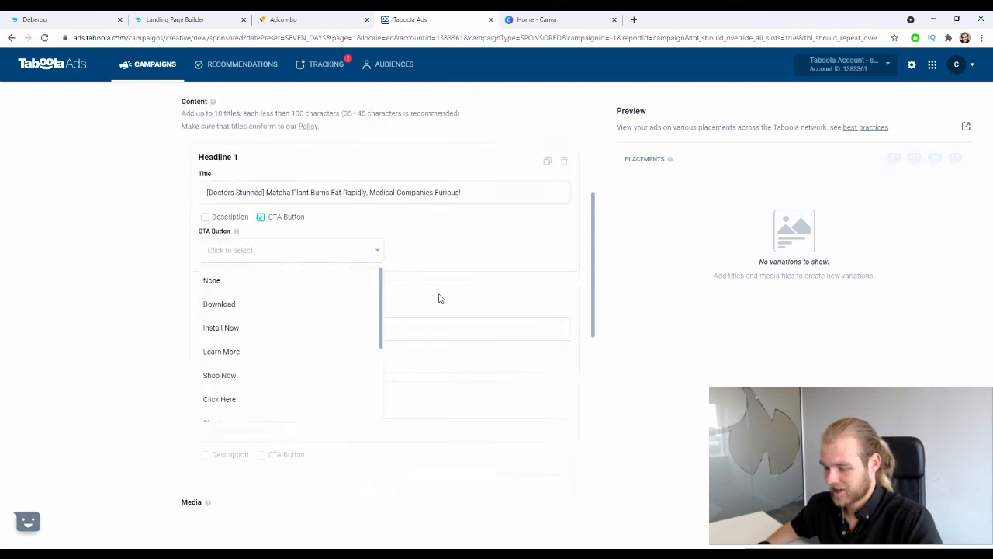
scroll(322, 279, down, 2)
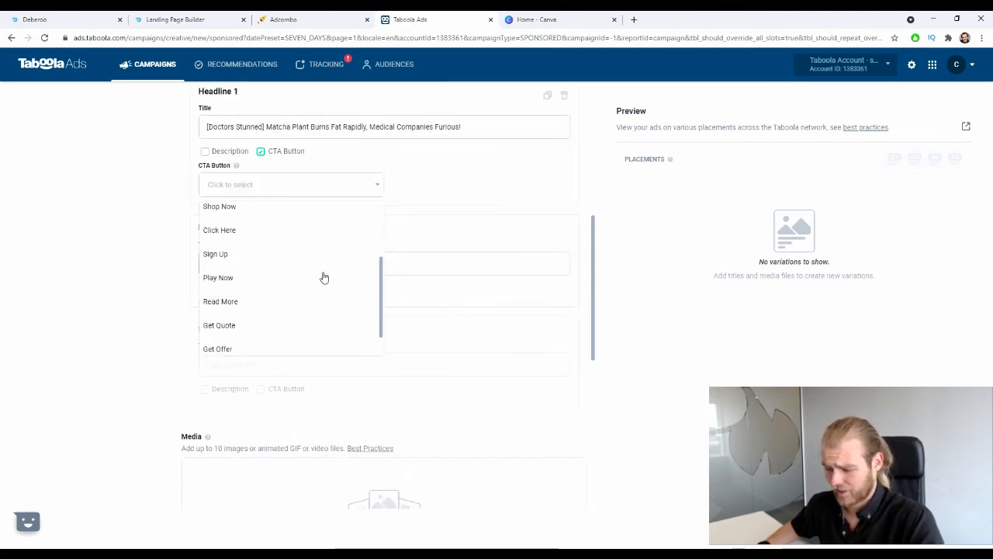
scroll(318, 272, down, 1)
click(314, 269)
scroll(574, 204, up, 1)
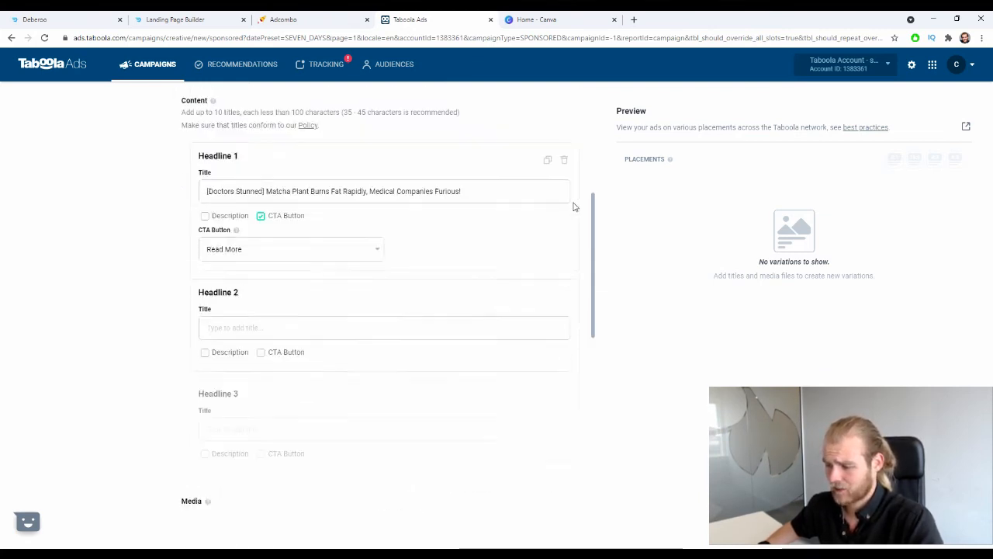
Step: Open the best practices guide for the ad media
scroll(563, 233, down, 1)
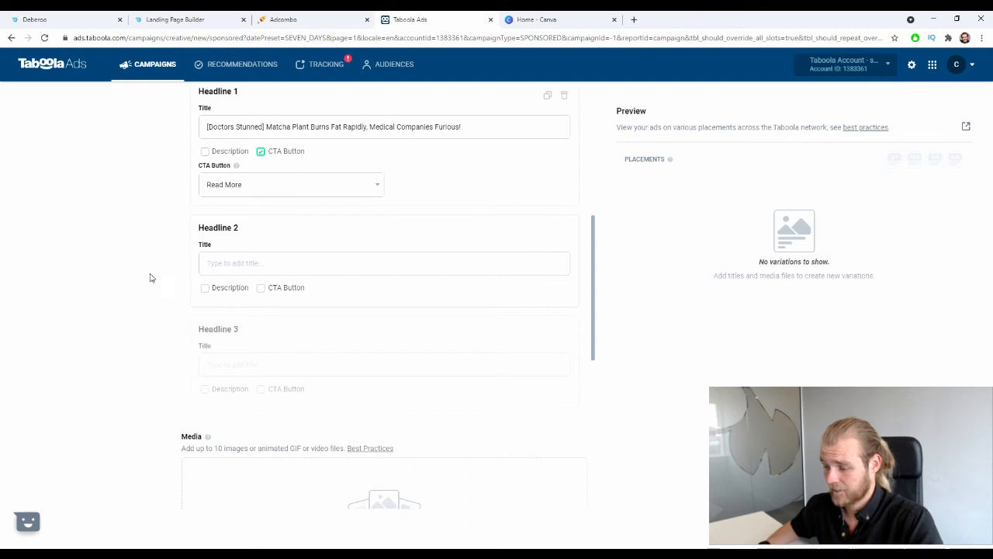
scroll(569, 231, down, 3)
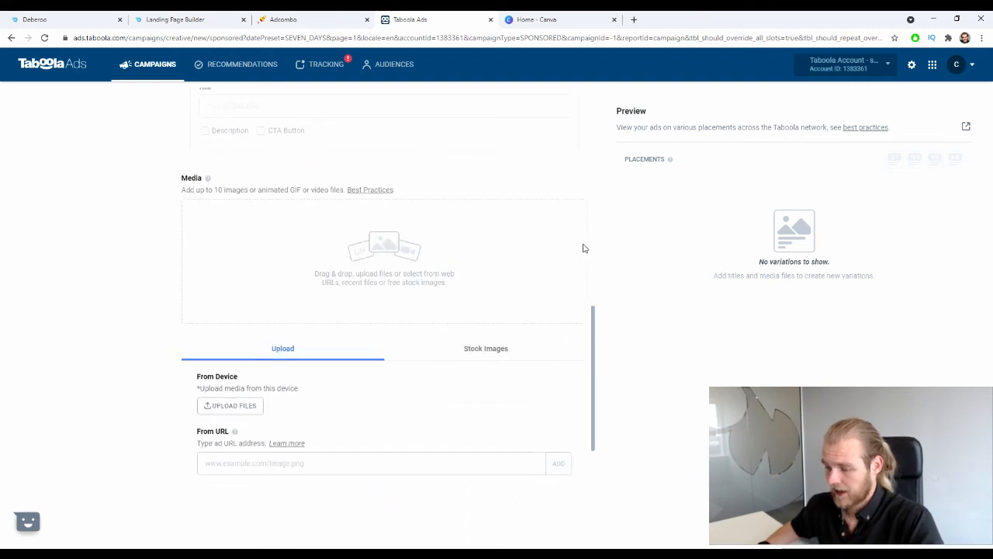
scroll(512, 234, down, 1)
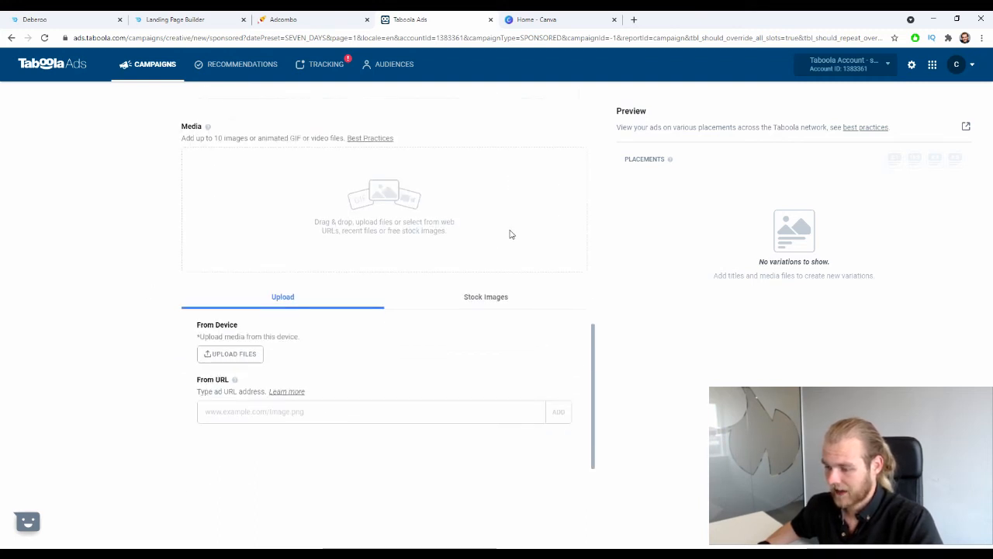
click(370, 138)
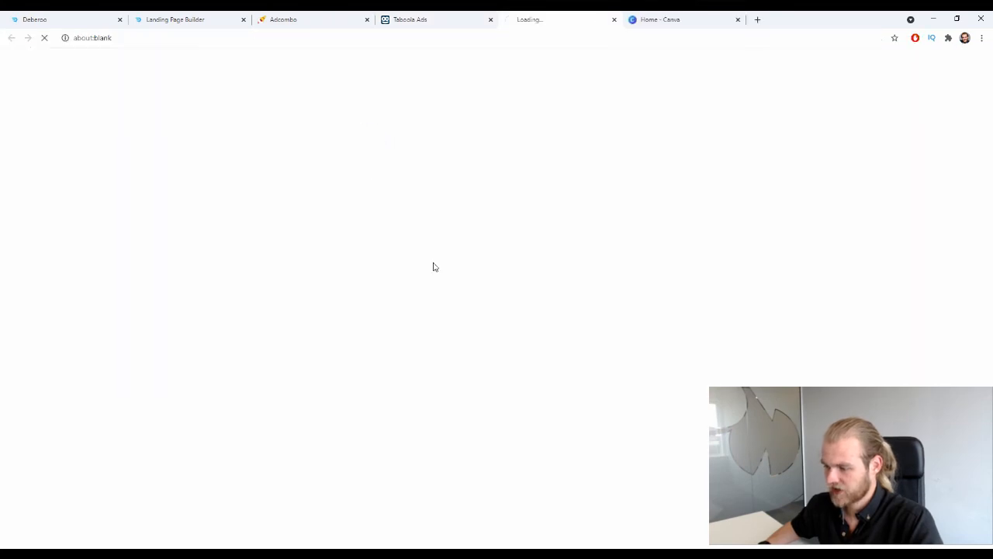
Step: Check the image size requirements in Taboola's title and thumbnail best practices, and close the guide
scroll(578, 207, down, 2)
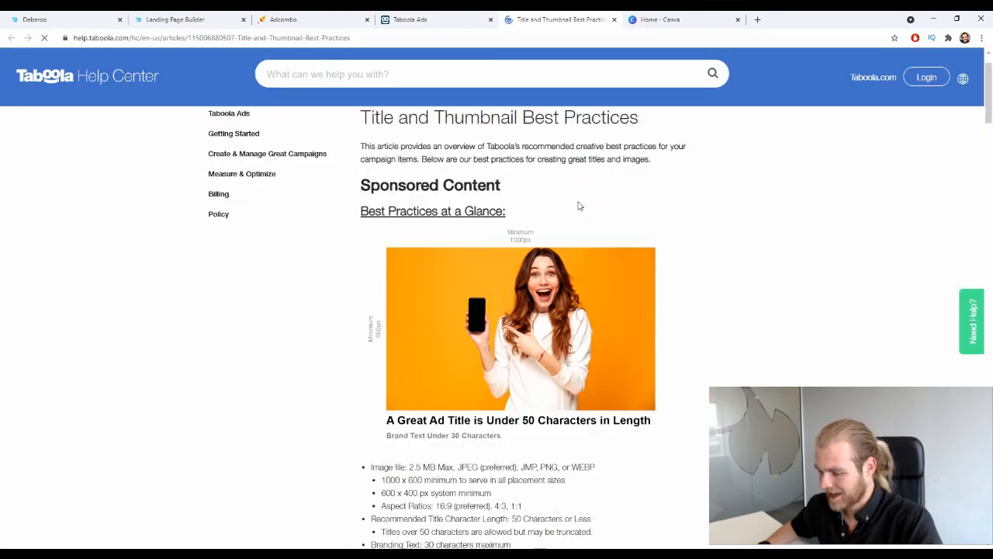
scroll(578, 207, up, 1)
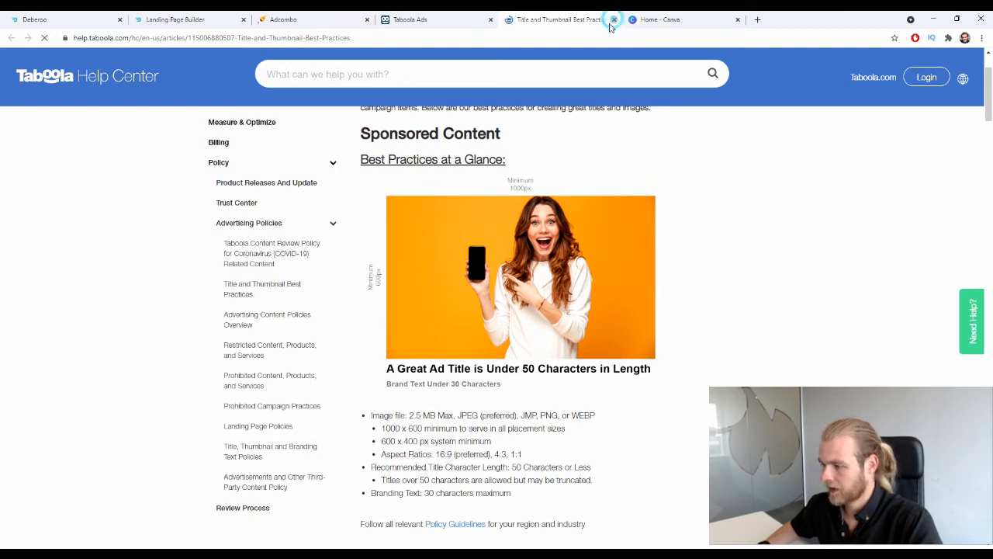
click(614, 19)
Step: Switch to Canva and create a new custom-size design of 1000 x 600 px
click(558, 19)
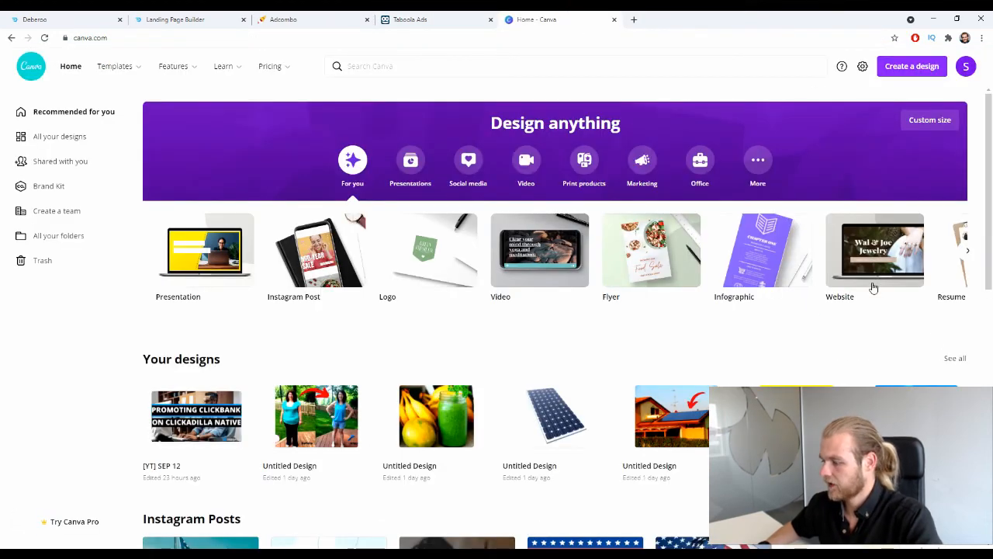
click(858, 347)
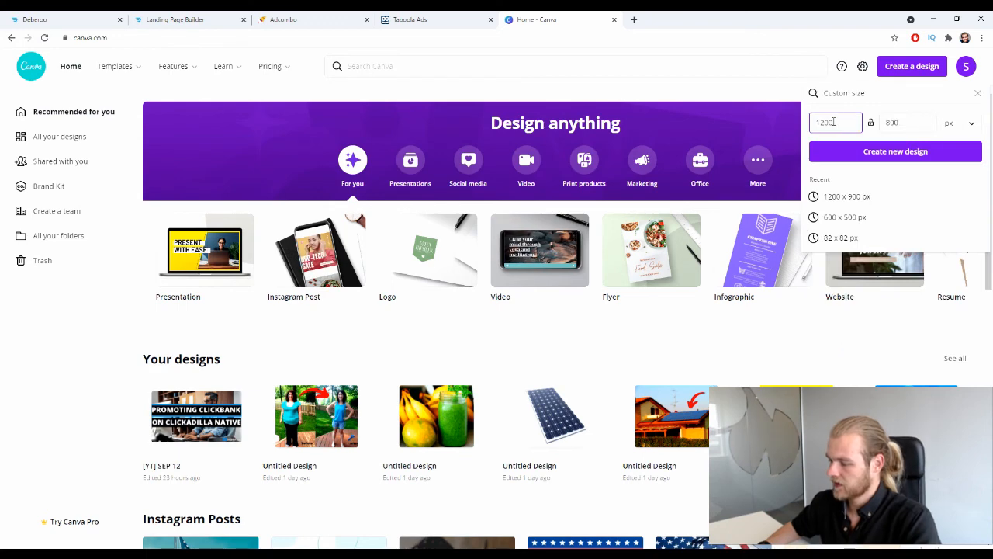
drag(837, 122, 816, 123)
text(1000)
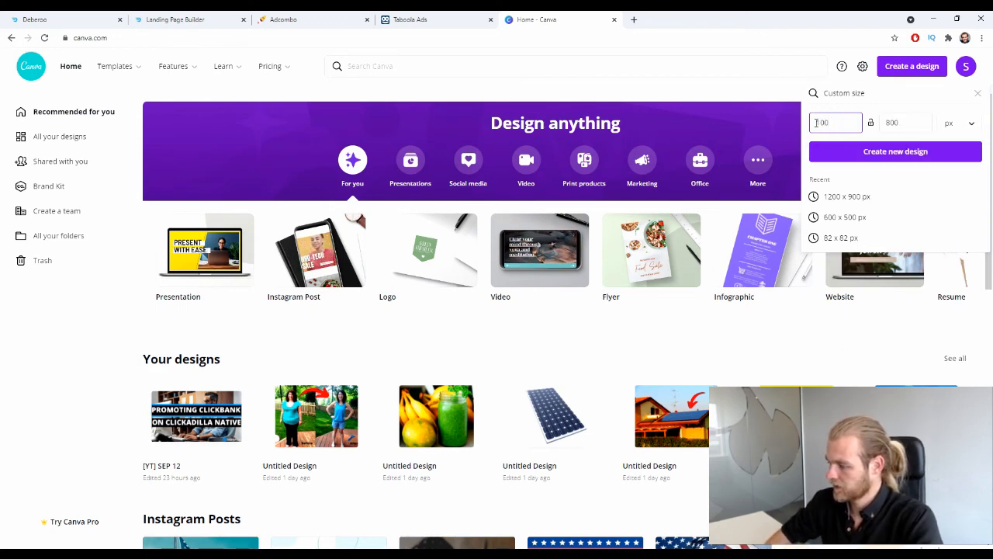
key(Tab)
key(Tab)
text(600)
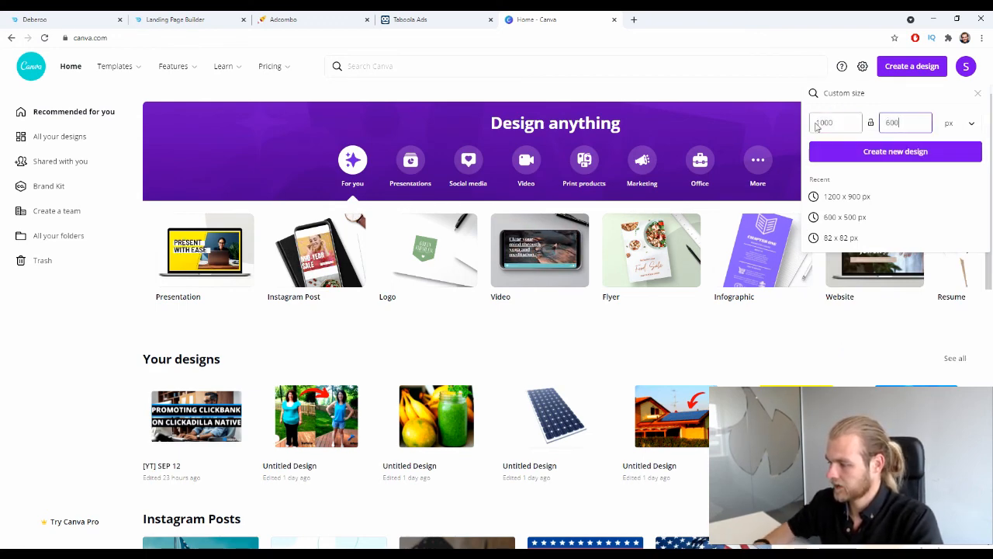
key(Return)
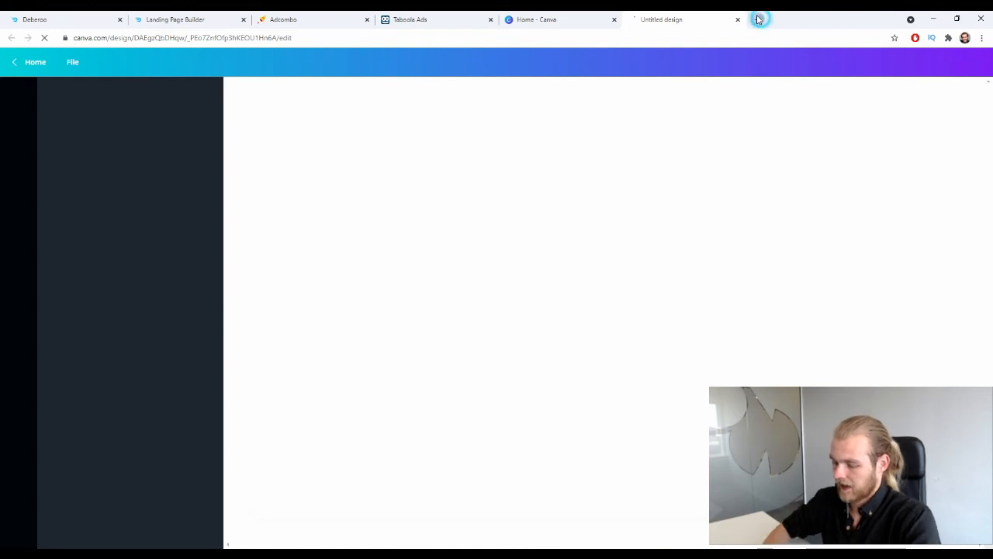
Step: Search Google Images for "matcha plant" in a new browser tab
click(757, 20)
text(matcha plant)
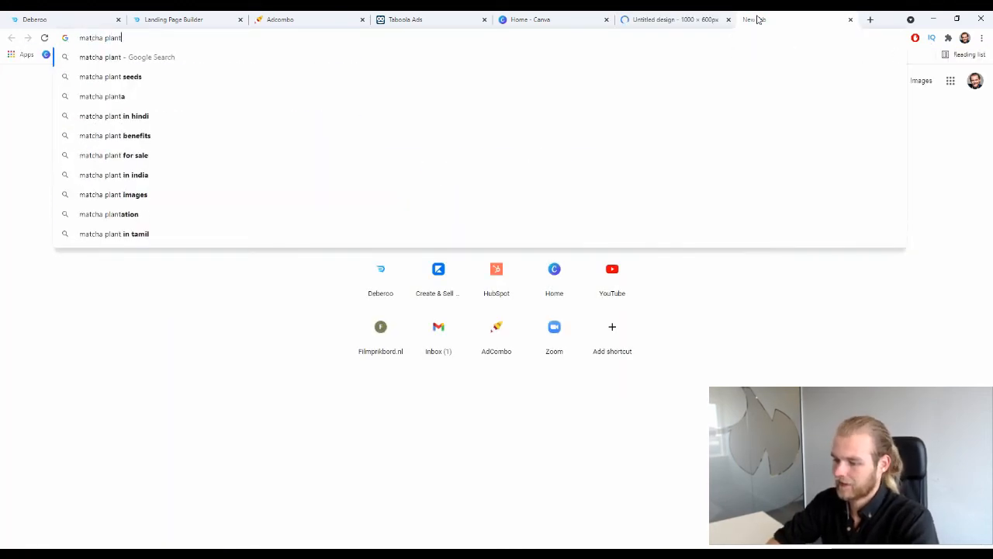
key(Return)
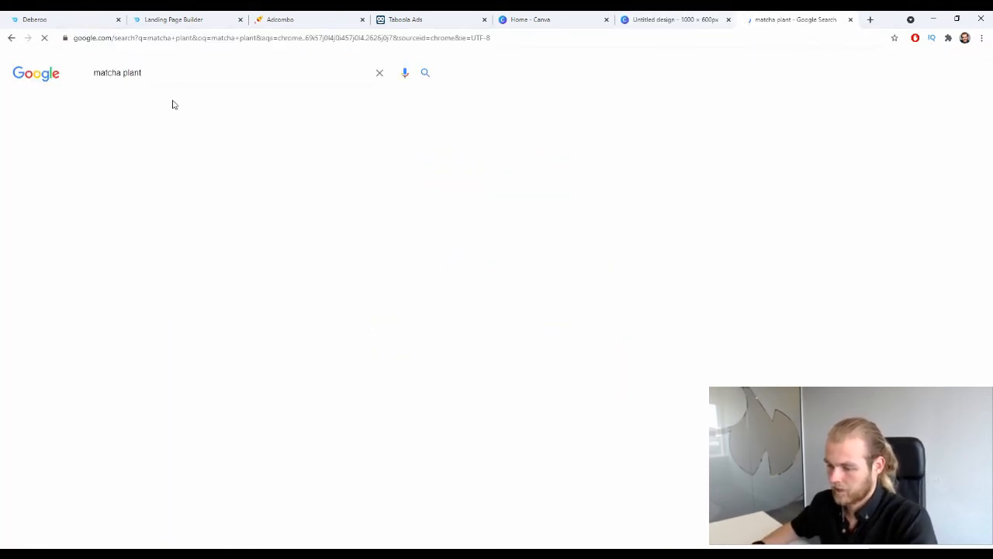
click(145, 104)
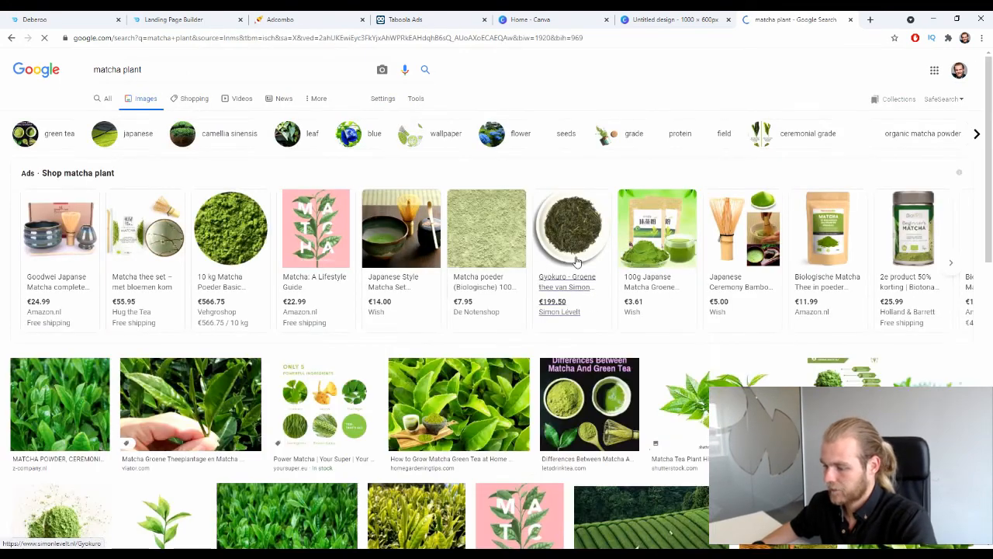
Step: Browse the matcha plant image results for a picture suitable for the ad
scroll(582, 258, down, 10)
scroll(582, 258, down, 5)
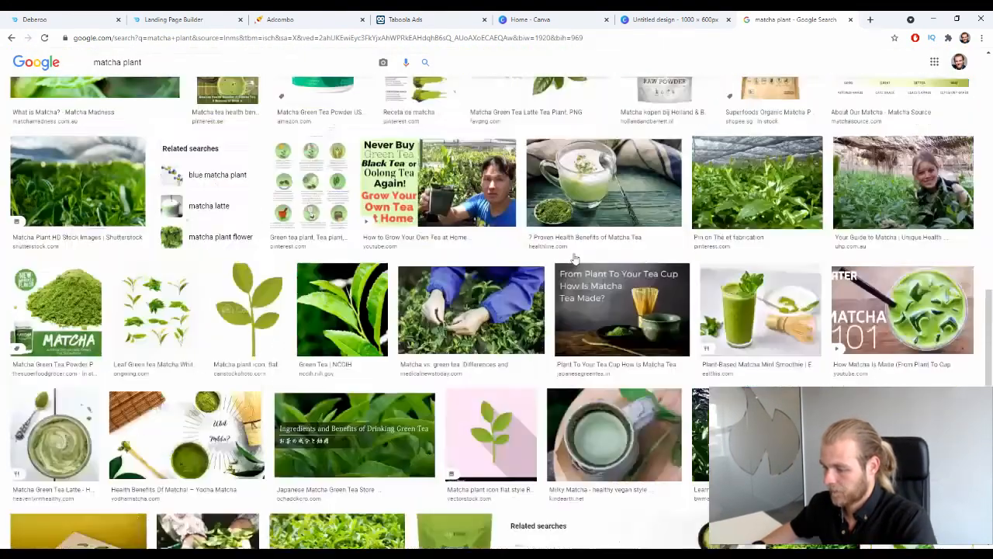
scroll(569, 260, down, 5)
scroll(568, 260, down, 10)
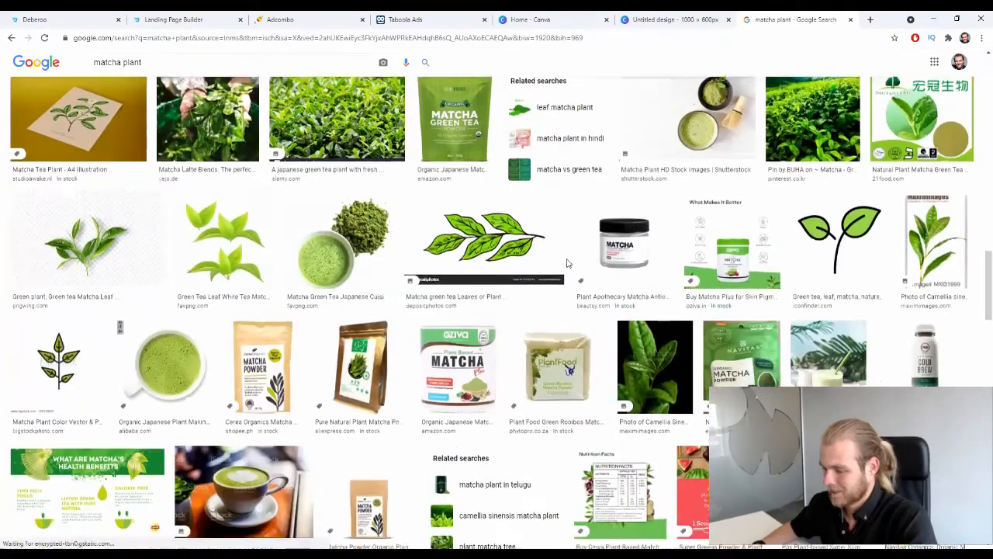
scroll(571, 264, down, 10)
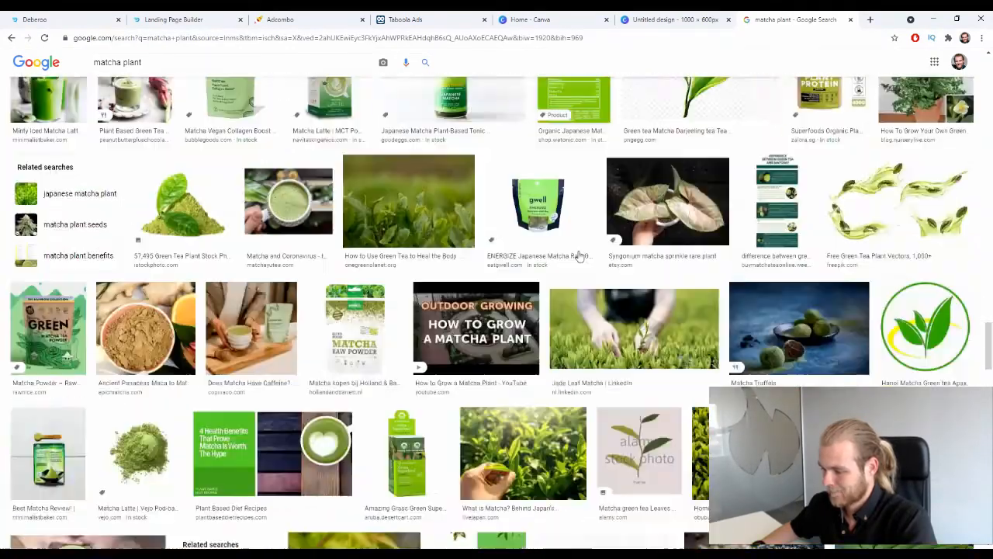
scroll(575, 256, down, 5)
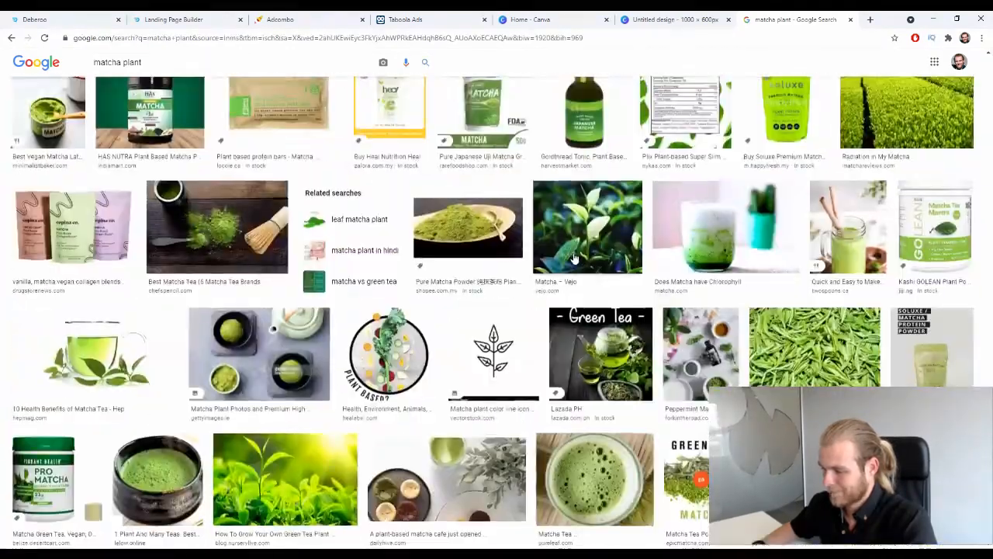
scroll(573, 259, up, 3)
scroll(574, 259, down, 10)
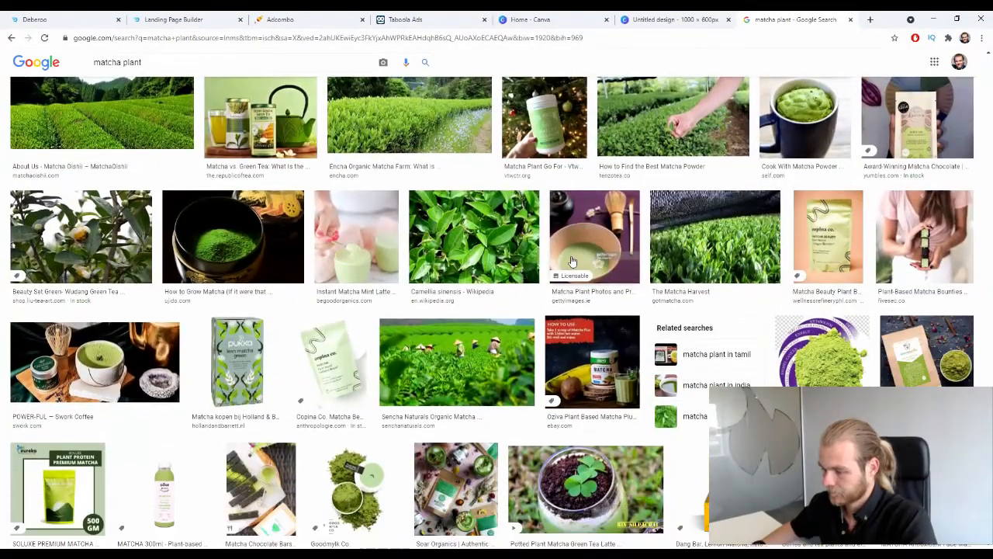
scroll(491, 287, down, 2)
Step: Preview the Sencha Naturals tea farm photo with its related images, and close the preview
click(475, 225)
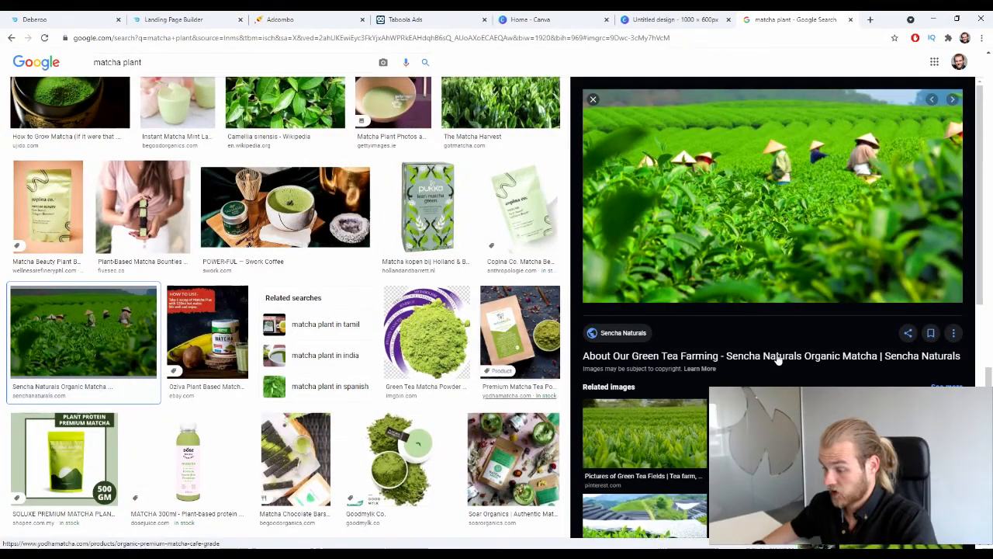
scroll(773, 270, down, 10)
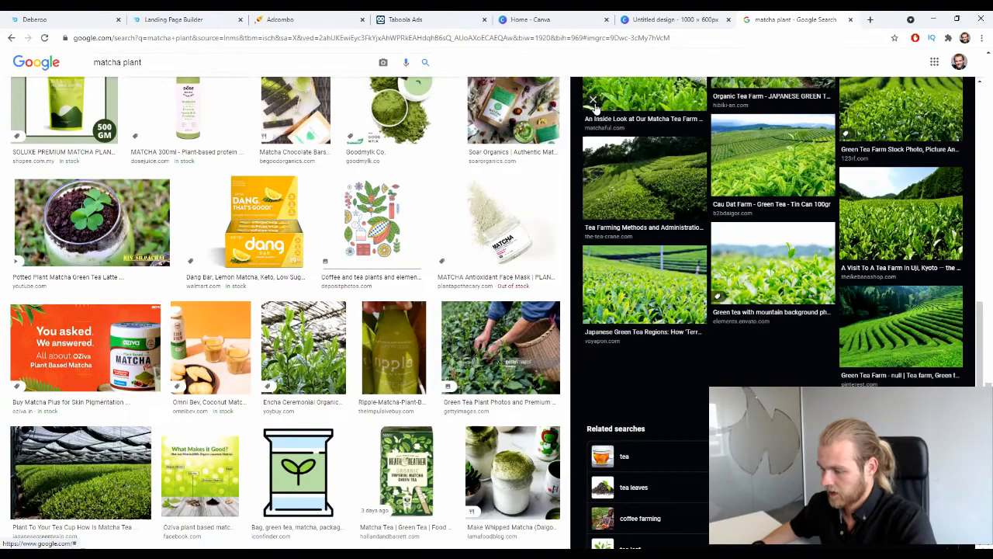
click(594, 101)
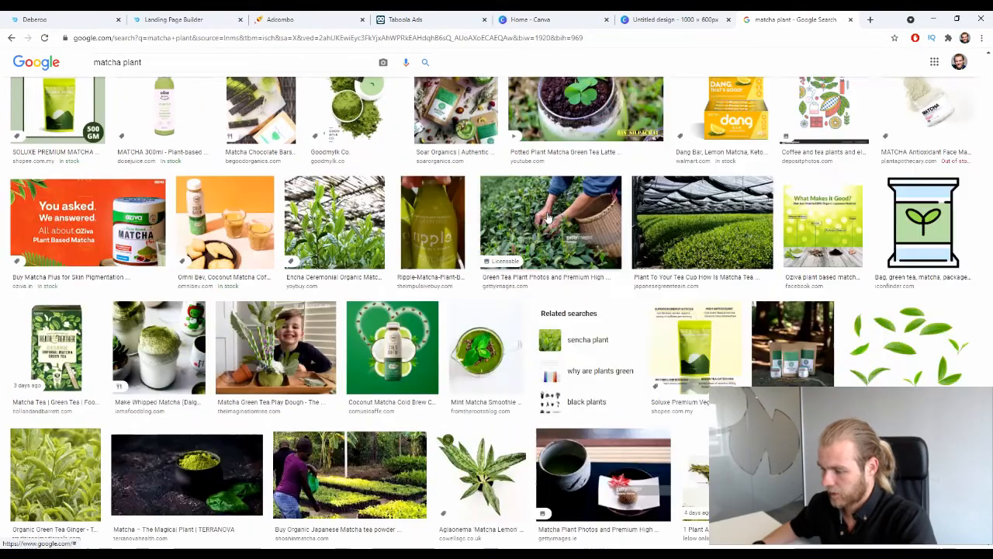
Step: Open the Terranova image of the matcha powder bowl and save it as unnamed.png
scroll(718, 253, down, 4)
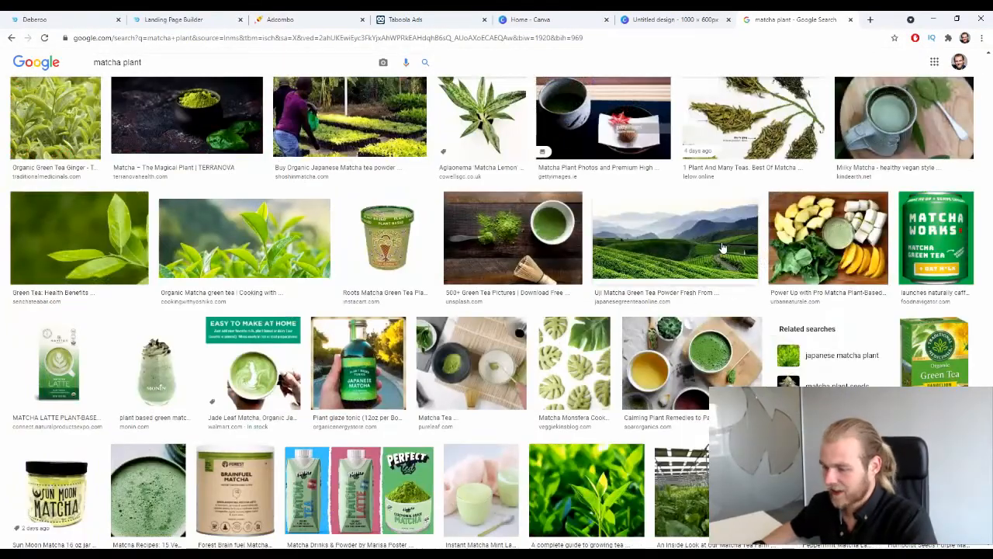
scroll(682, 267, up, 3)
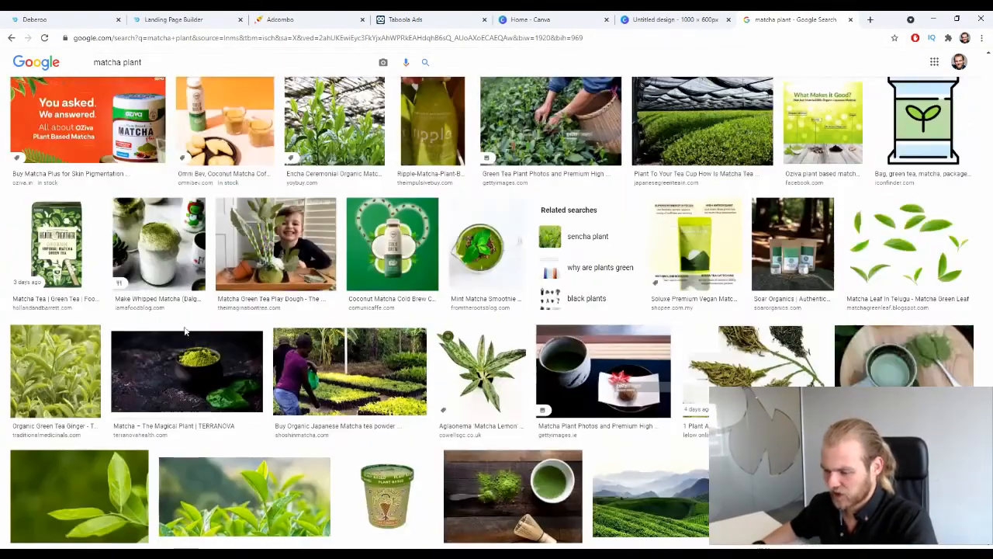
click(186, 356)
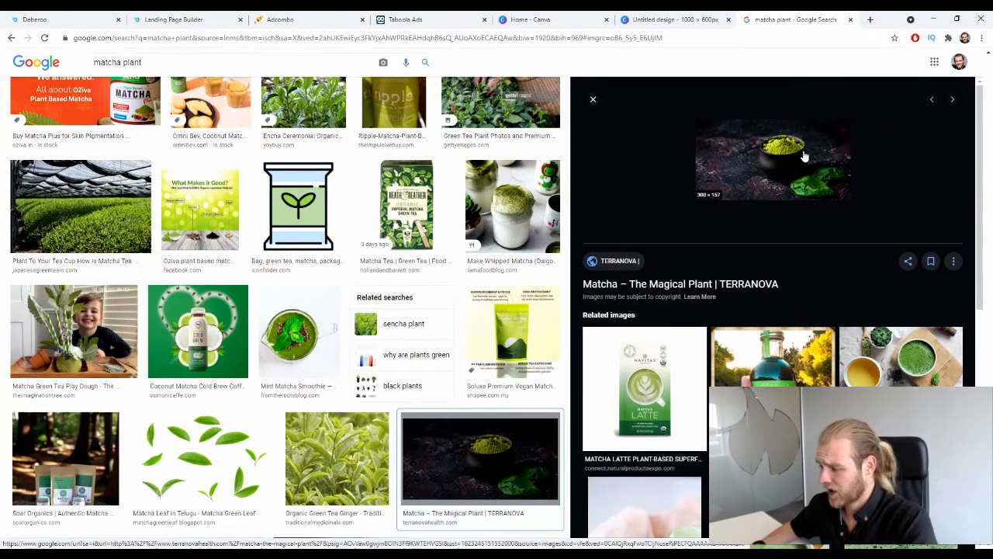
right_click(801, 155)
click(835, 260)
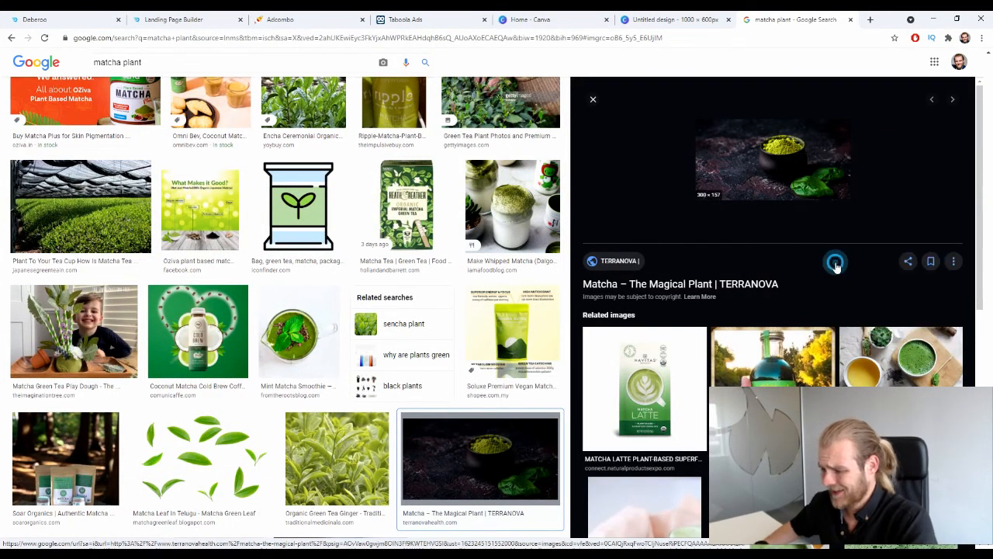
key(Return)
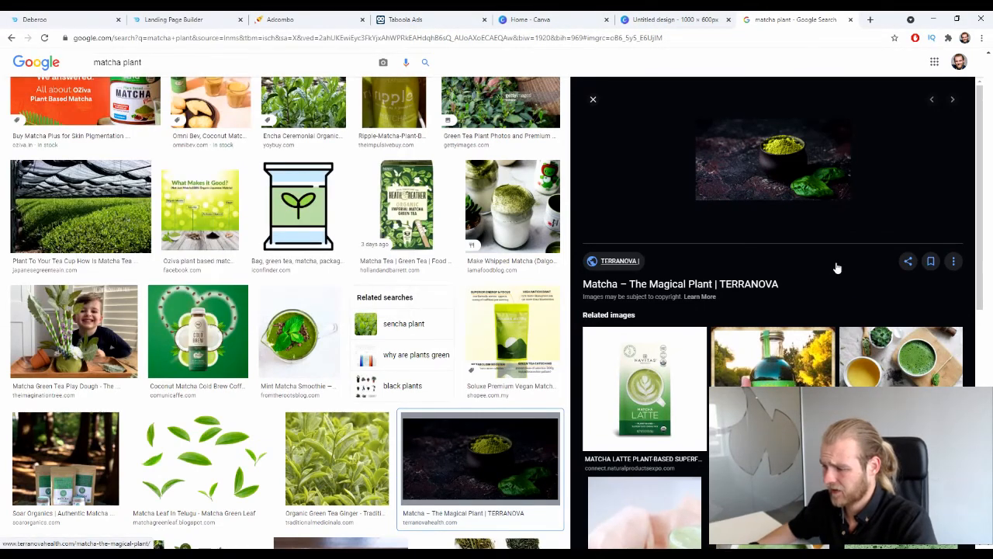
Step: Upload unnamed.png to the 1000 x 600 px Canva design and place it across the whole page
click(623, 16)
drag(47, 533, 101, 167)
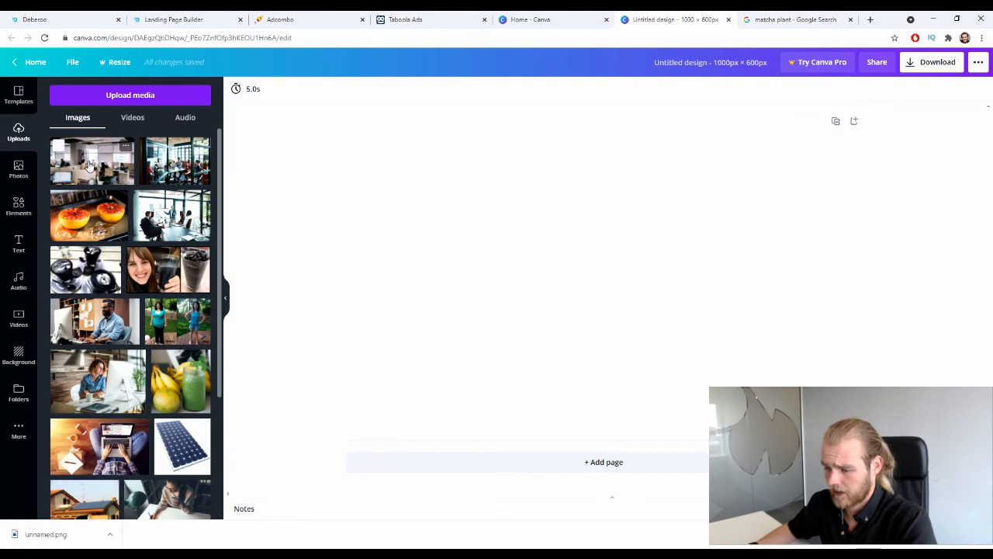
click(100, 167)
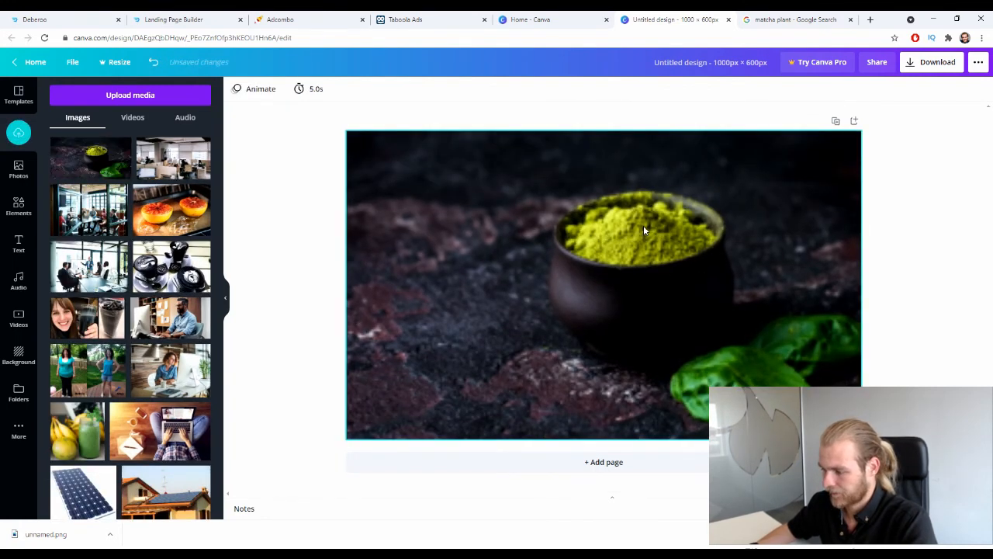
Step: Try the matcha bowl image with brightness 28, contrast 52, saturation 47 and slightly reduced blur, and delete it from the page
click(564, 252)
click(338, 89)
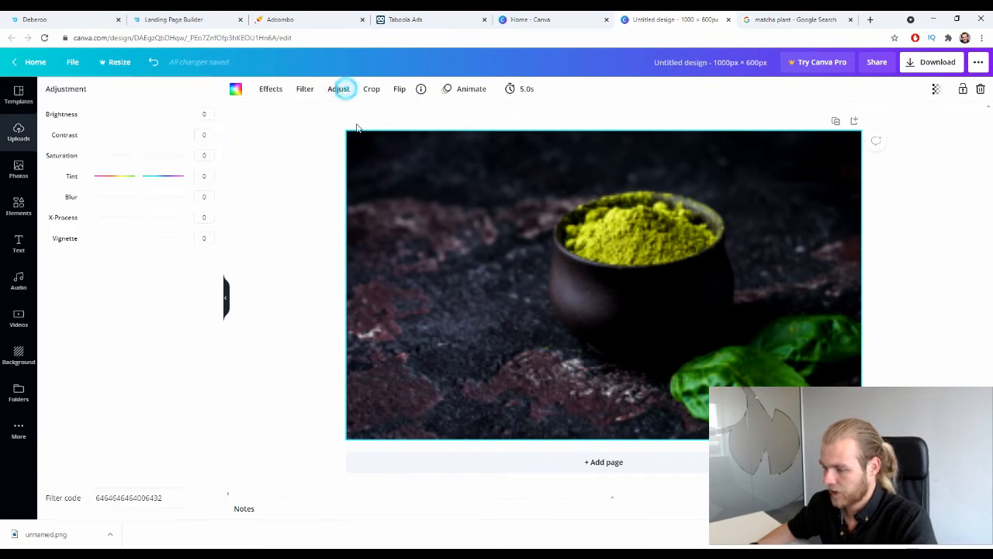
drag(138, 155, 160, 157)
drag(150, 114, 152, 117)
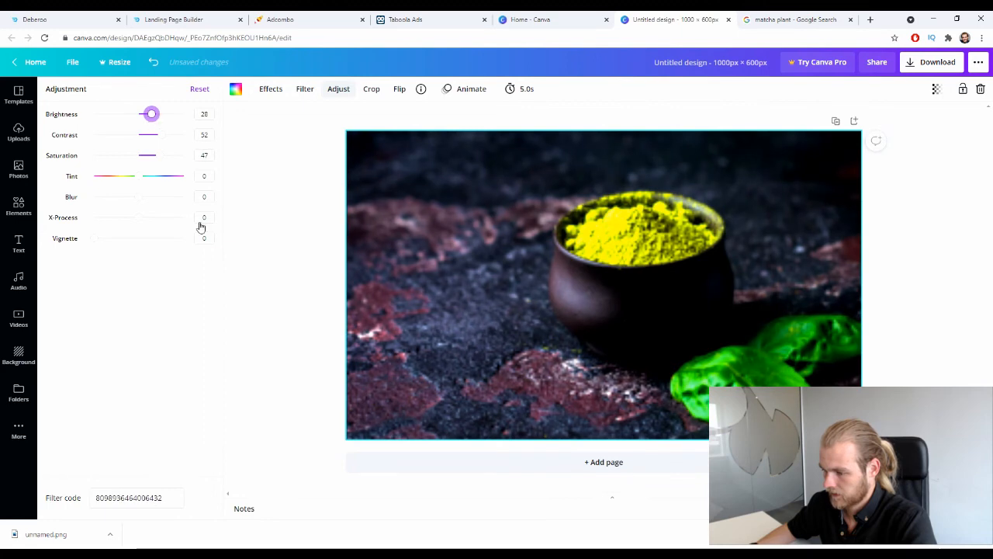
drag(137, 196, 131, 196)
click(293, 247)
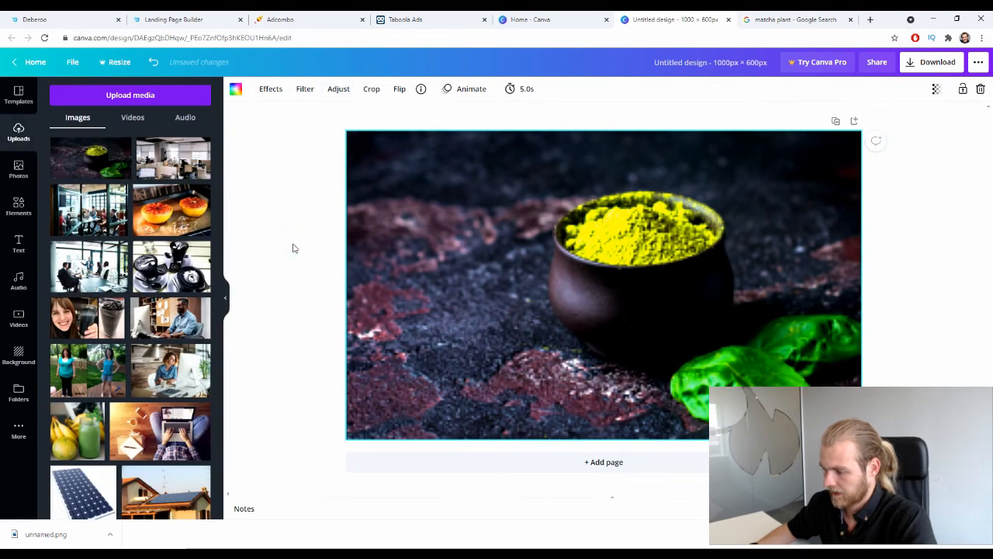
key(Delete)
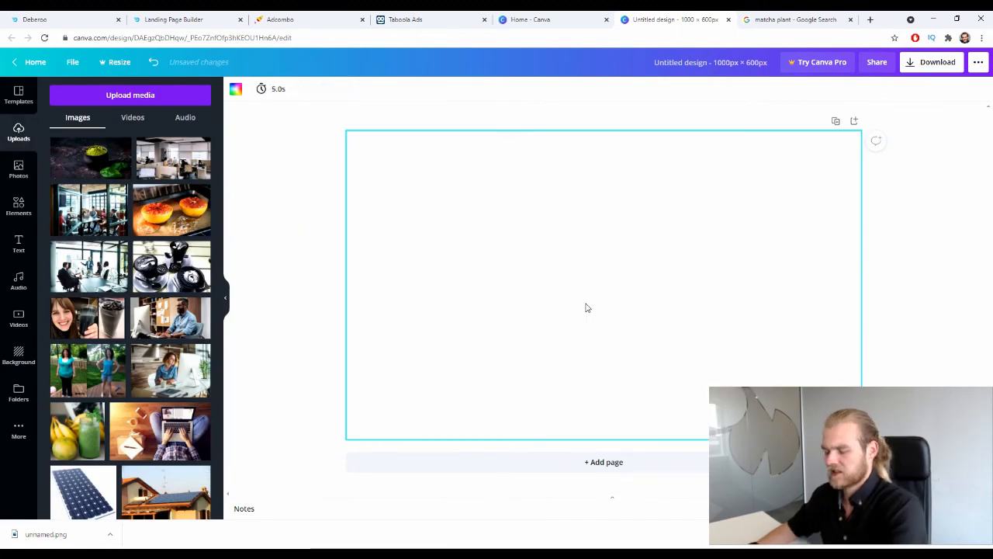
Step: Browse the Google image results for "matcha plant", including the additional results, for another ad photo
click(795, 20)
click(593, 99)
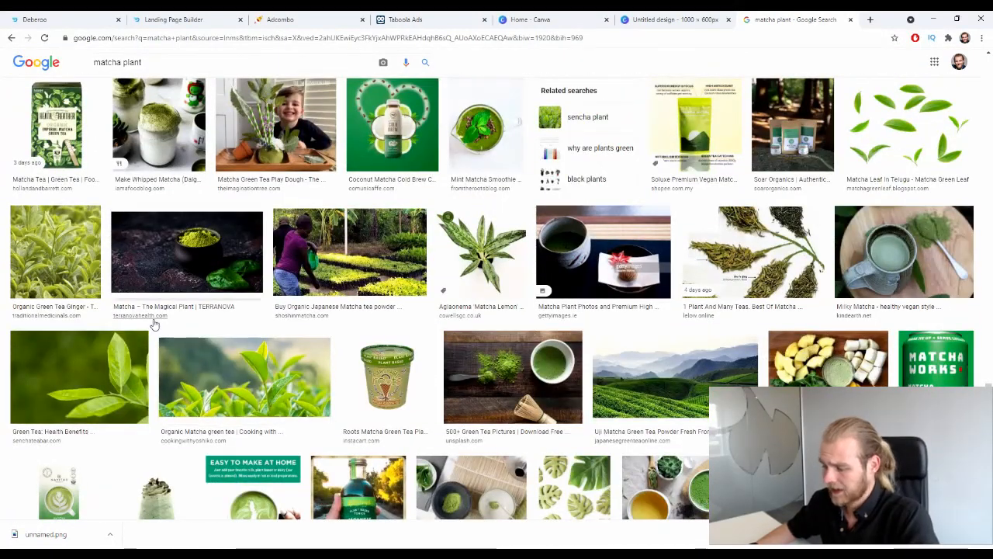
scroll(167, 329, down, 3)
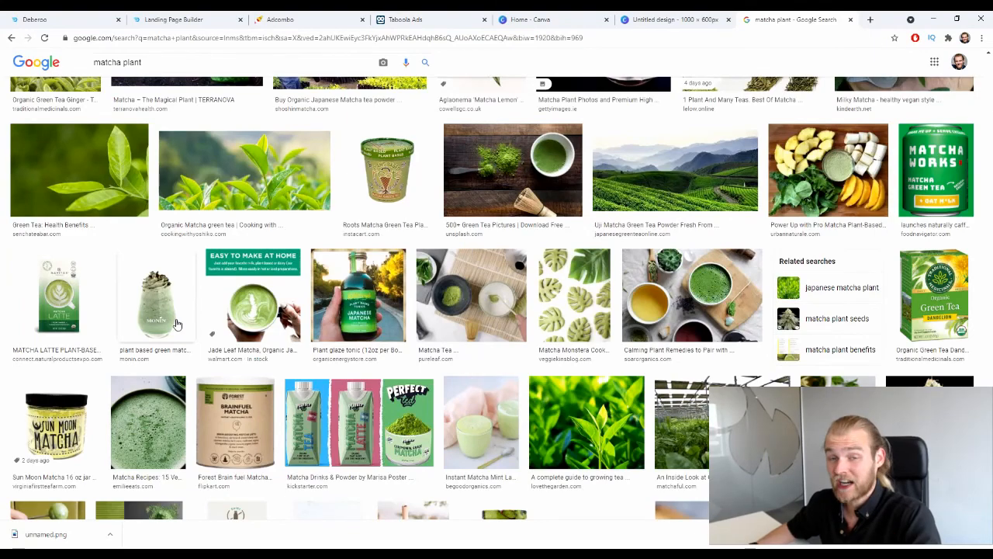
scroll(185, 323, down, 1)
scroll(181, 310, down, 7)
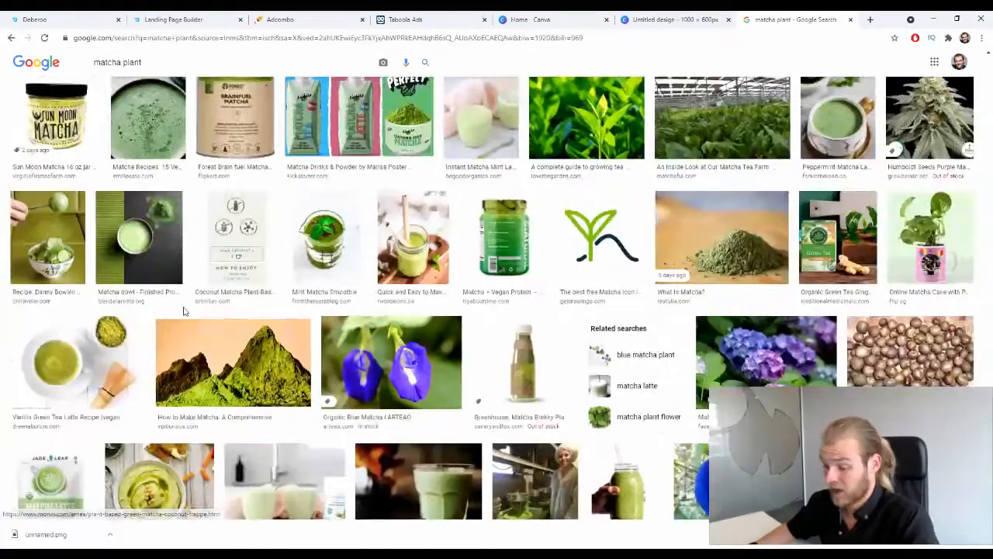
scroll(170, 309, up, 2)
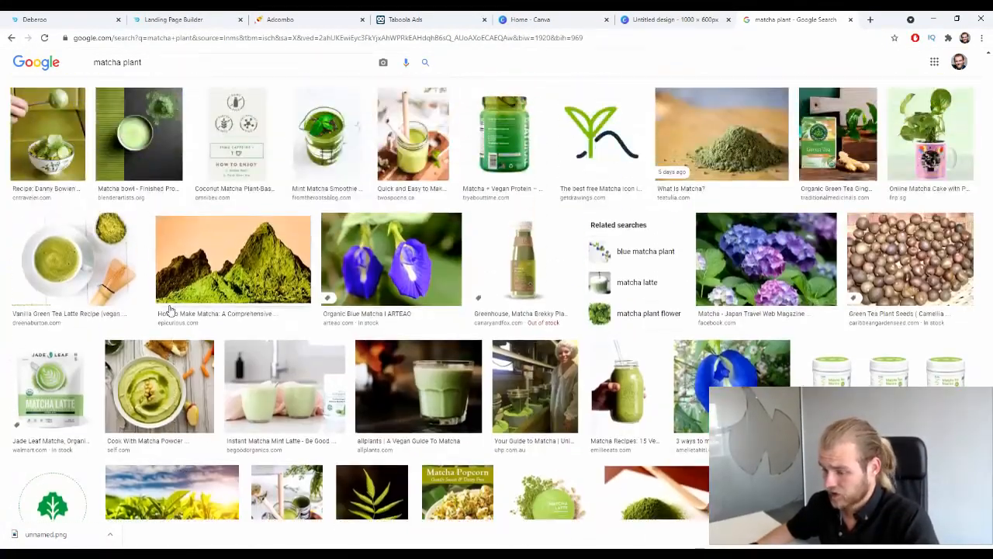
scroll(171, 308, down, 1)
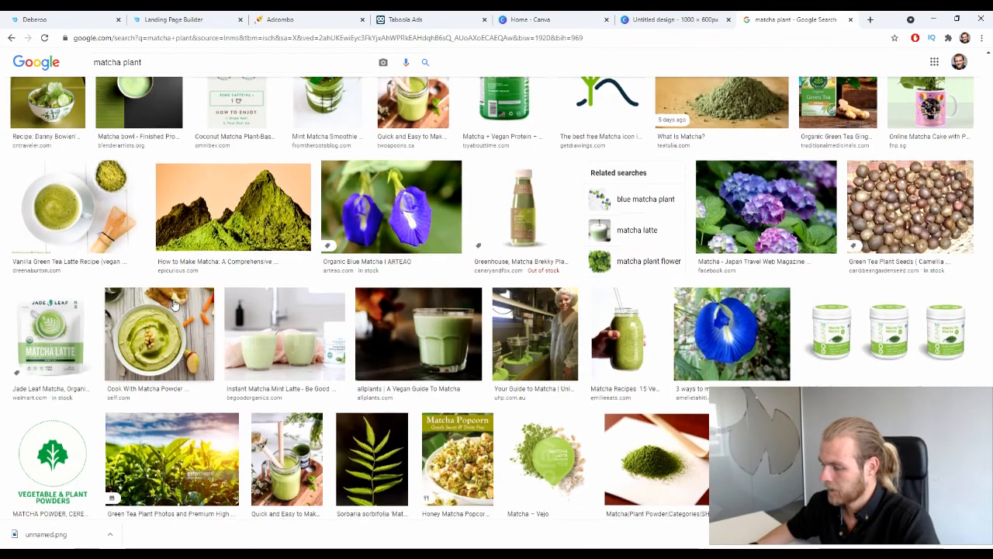
scroll(175, 307, down, 10)
scroll(178, 304, down, 3)
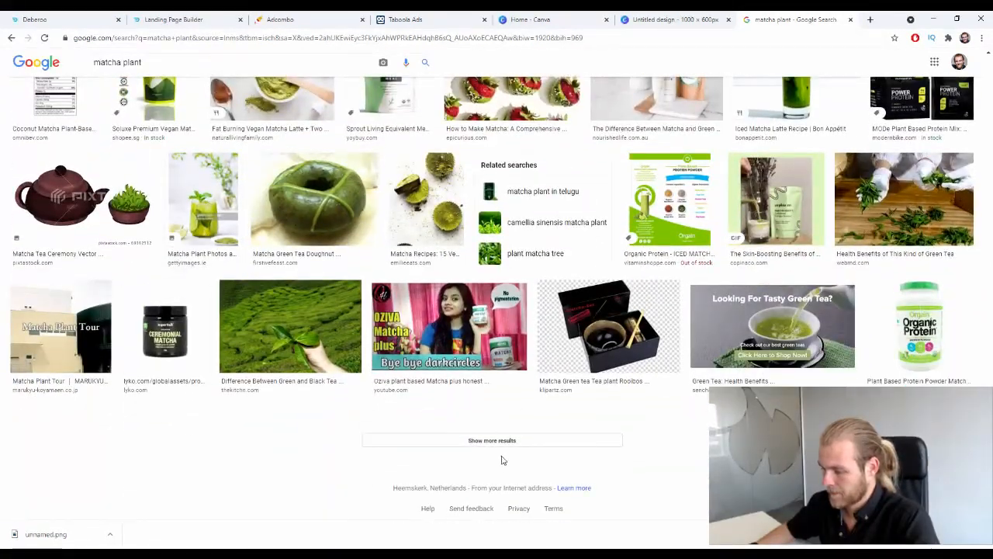
click(487, 441)
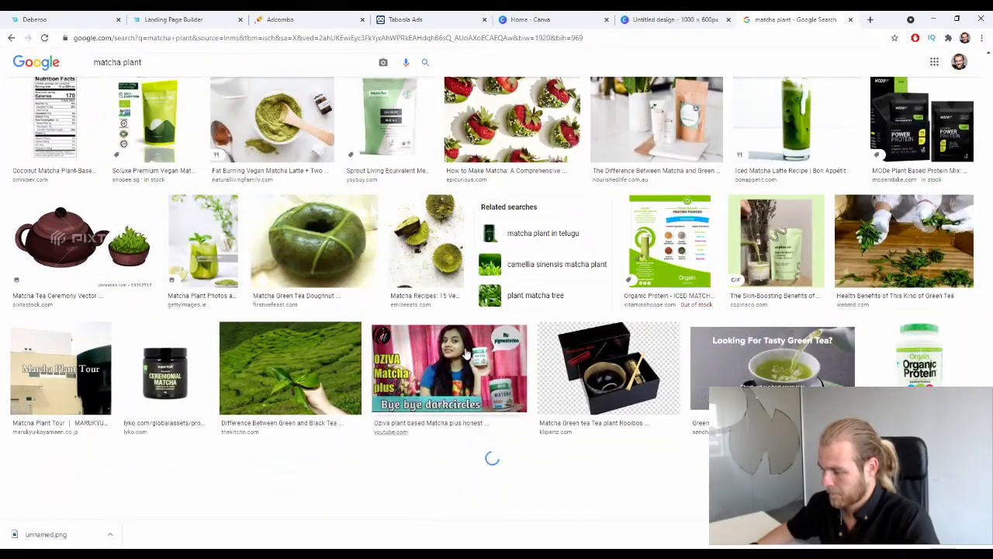
scroll(423, 311, down, 3)
scroll(421, 311, down, 5)
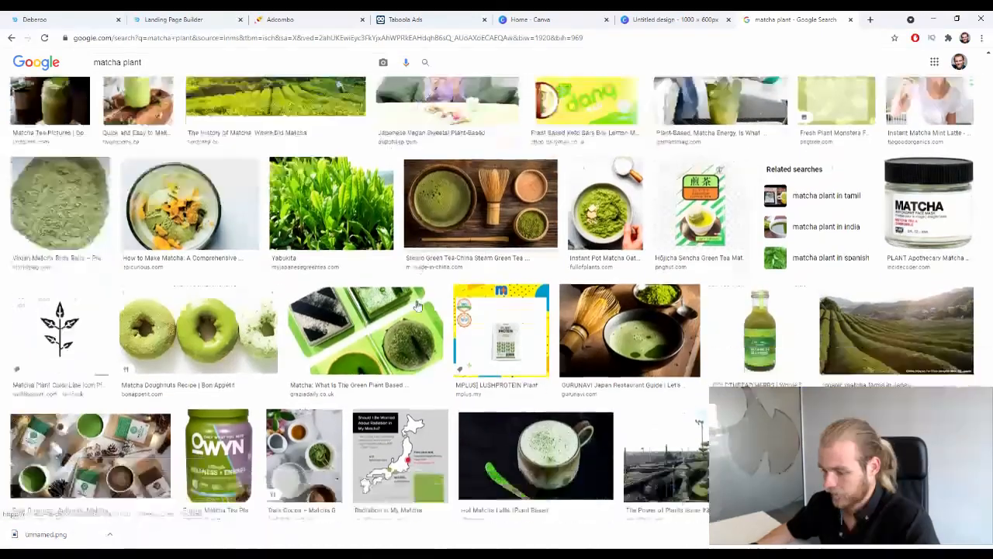
scroll(416, 303, down, 3)
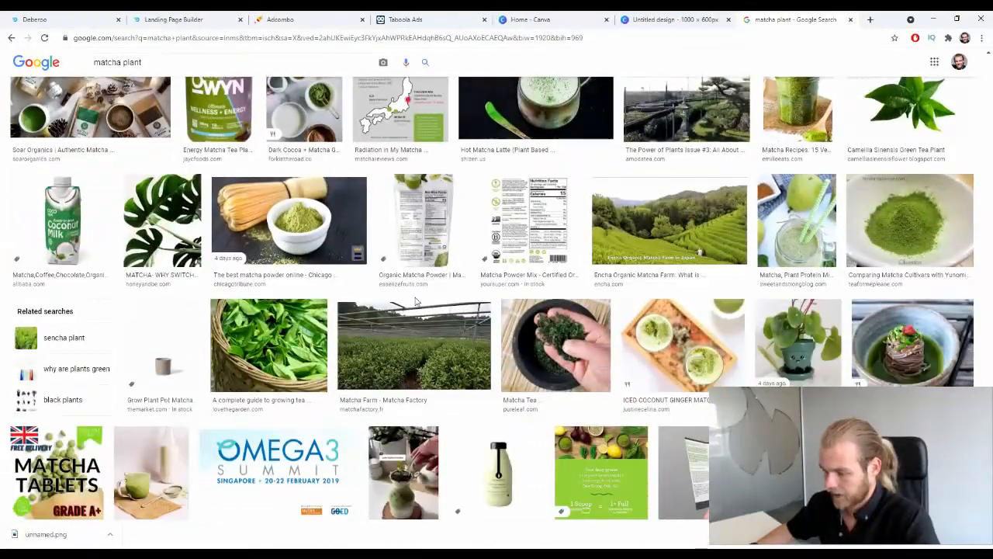
scroll(416, 301, down, 8)
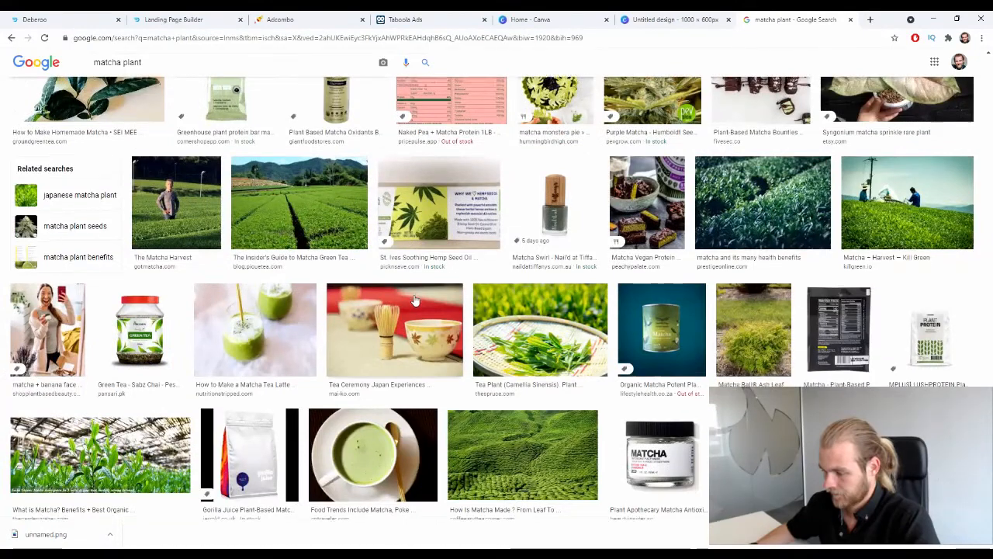
scroll(416, 301, down, 5)
Step: Change the image search to "matcha powder"
click(171, 62)
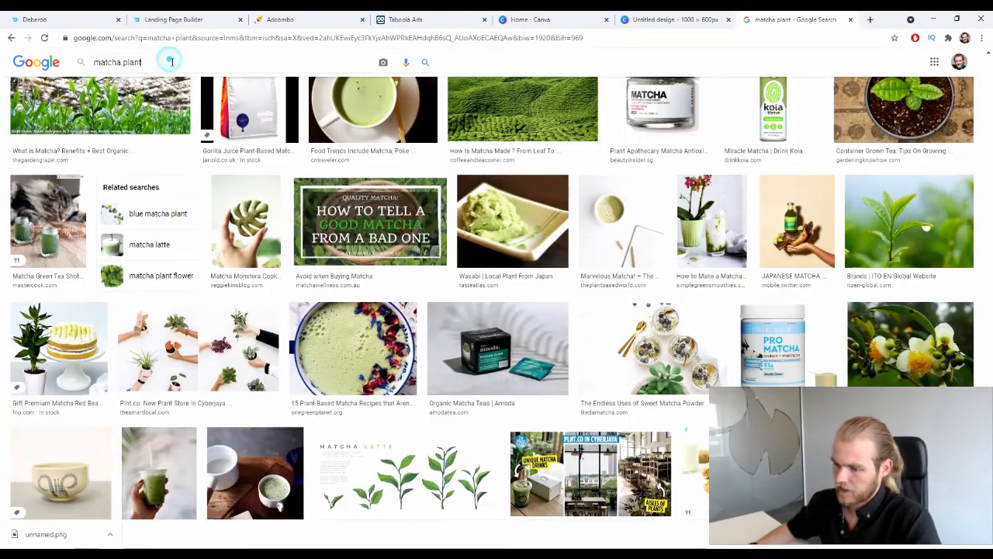
double_click(169, 62)
text(pow)
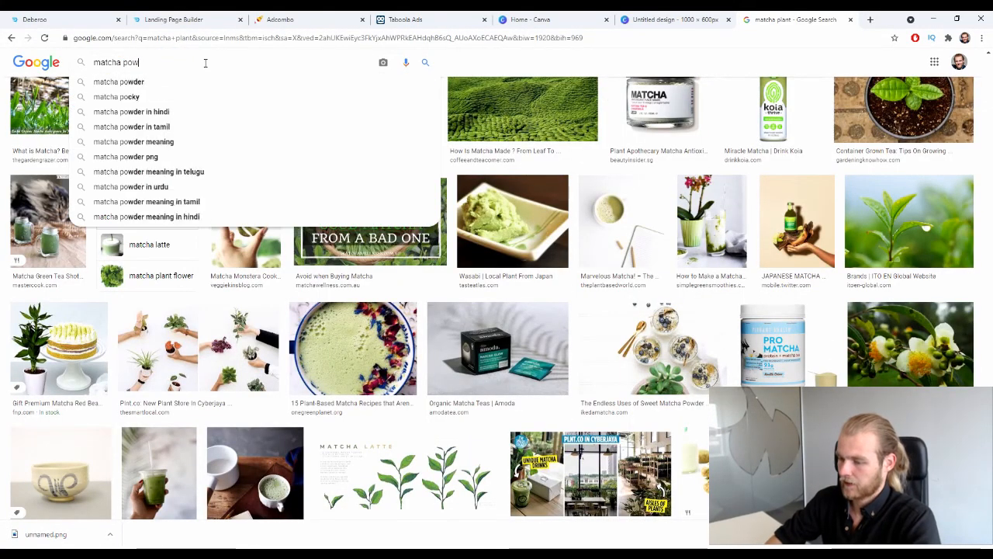
text(der)
key(Return)
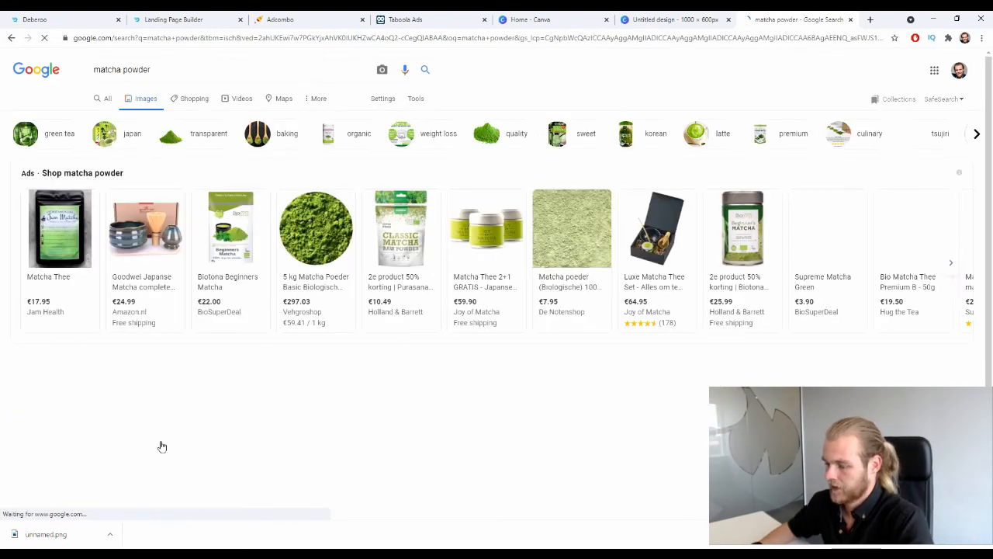
Step: Preview the Don't Waste Your Money matcha powder photo and open the full set of its related images
scroll(343, 263, down, 5)
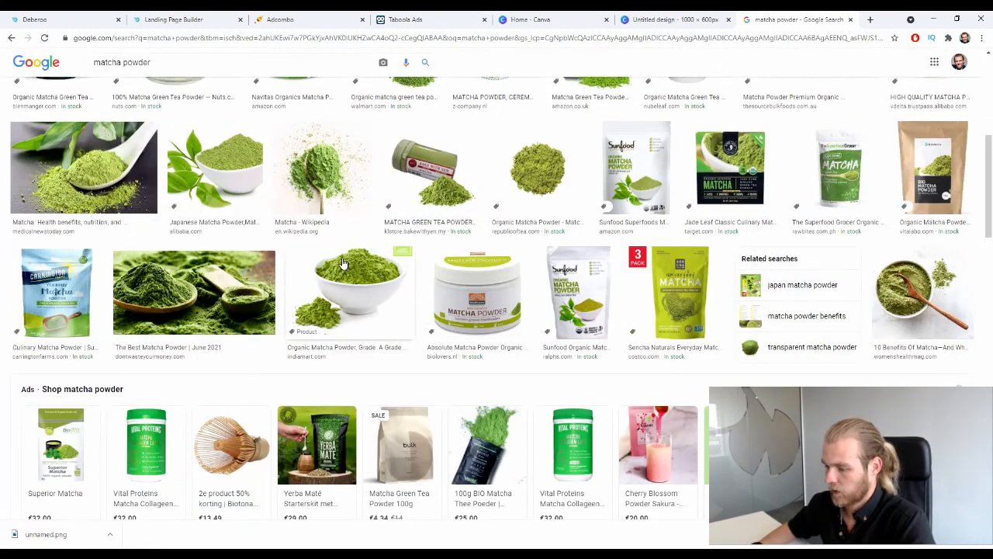
click(216, 293)
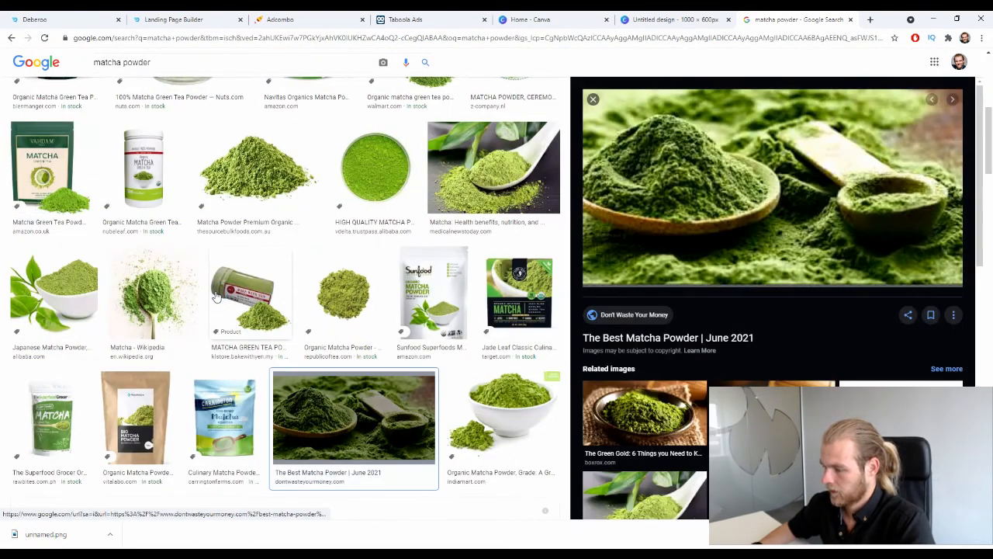
scroll(229, 288, down, 5)
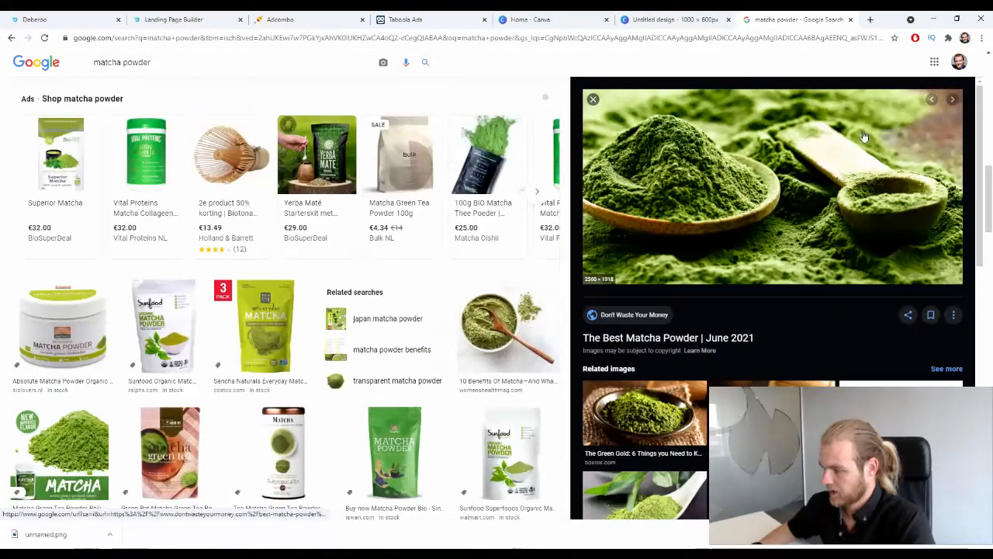
scroll(654, 224, down, 2)
scroll(656, 225, down, 3)
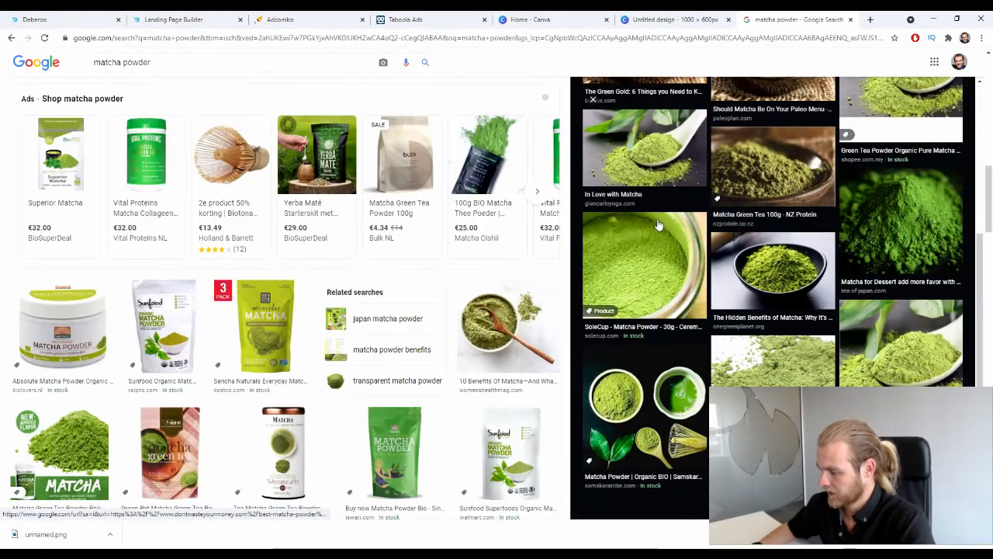
scroll(774, 296, down, 3)
click(772, 338)
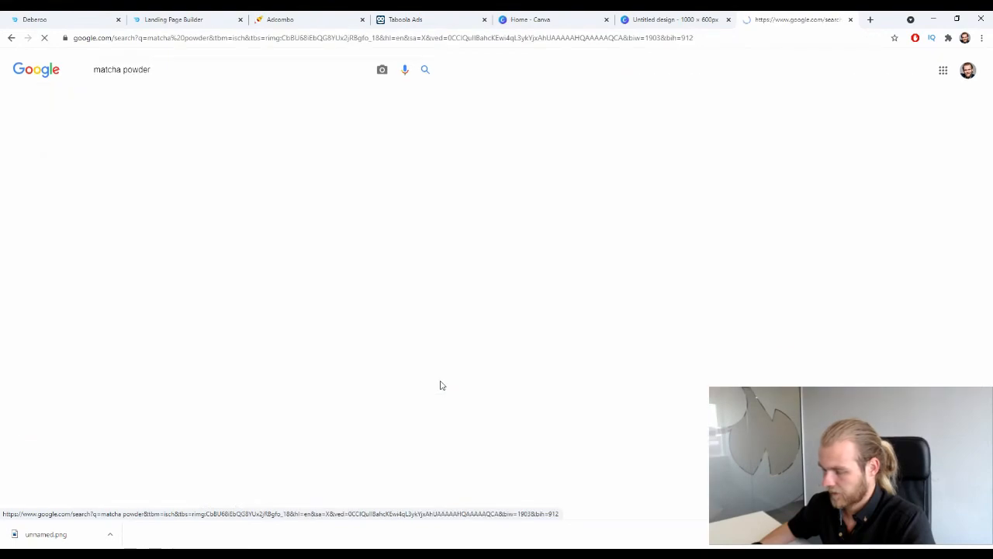
Step: Find the Matcha Connection photo of matcha powder beside a bamboo whisk and save it as a JPG file
scroll(444, 377, down, 3)
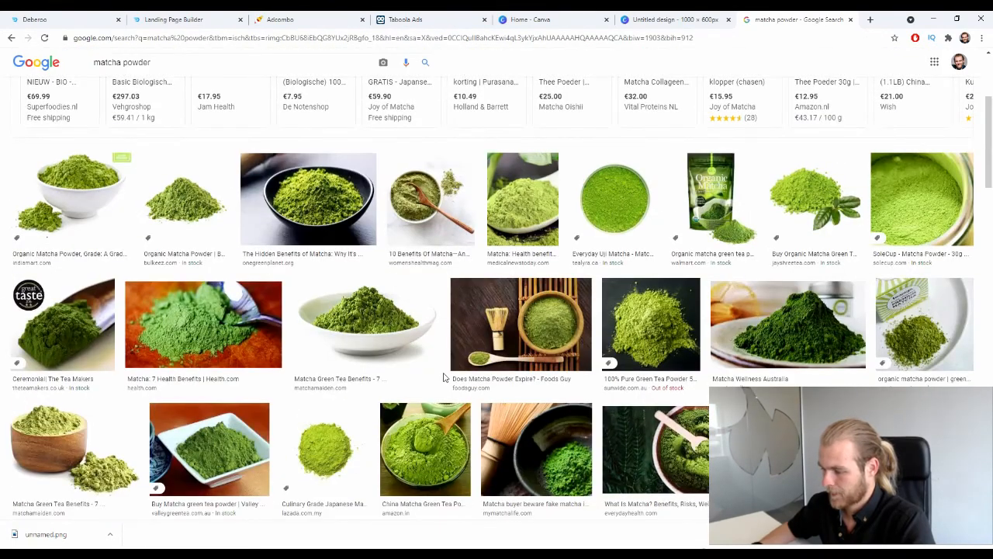
scroll(445, 376, down, 3)
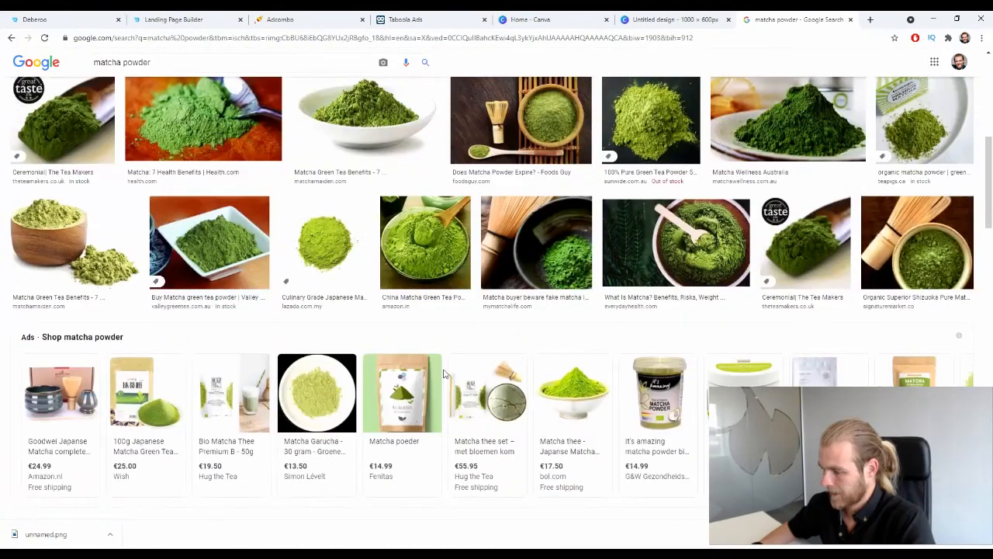
scroll(444, 374, down, 3)
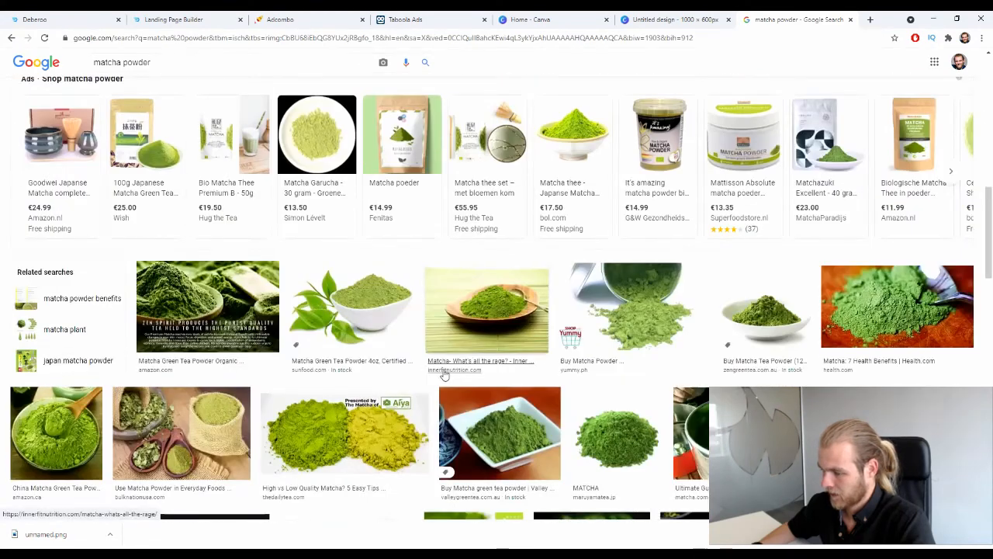
scroll(445, 376, down, 2)
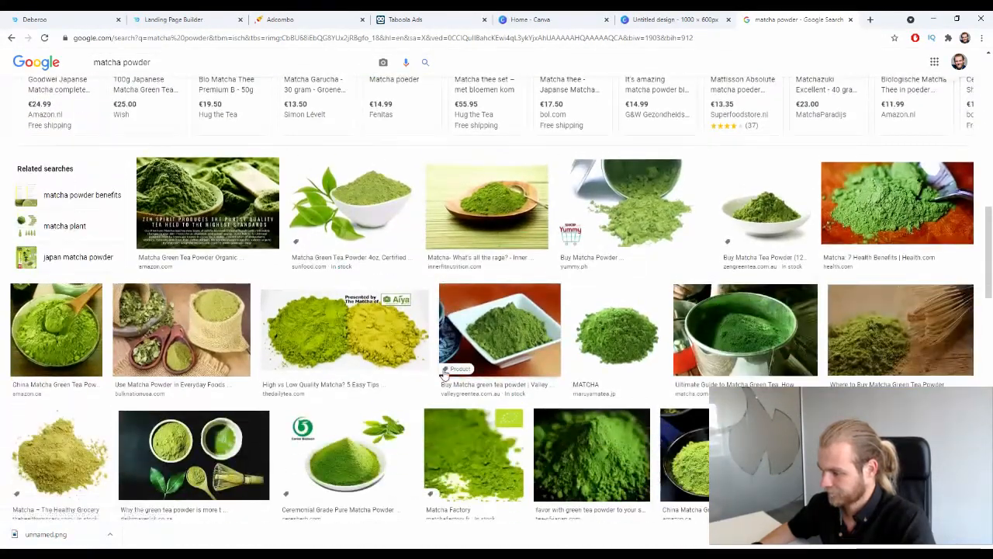
scroll(444, 376, down, 1)
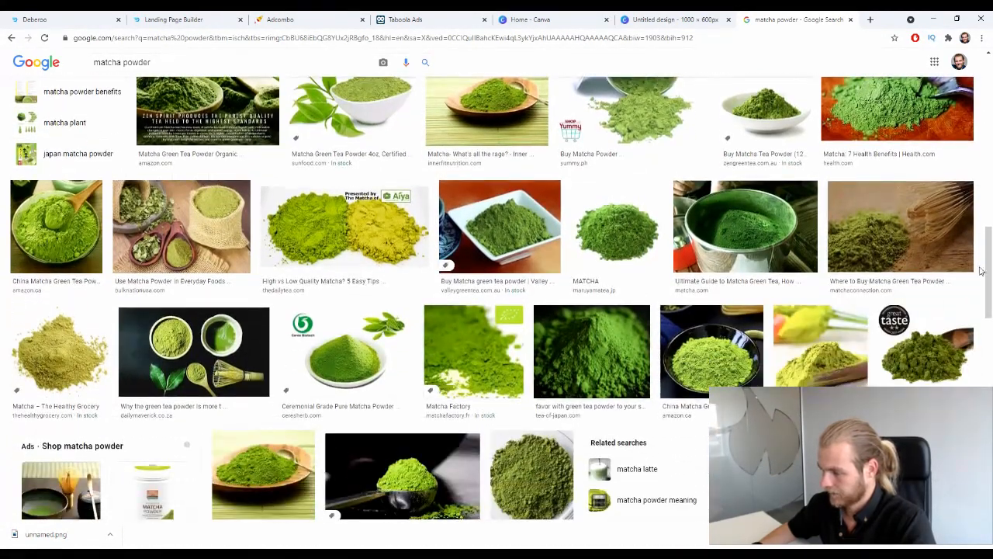
click(444, 376)
right_click(750, 154)
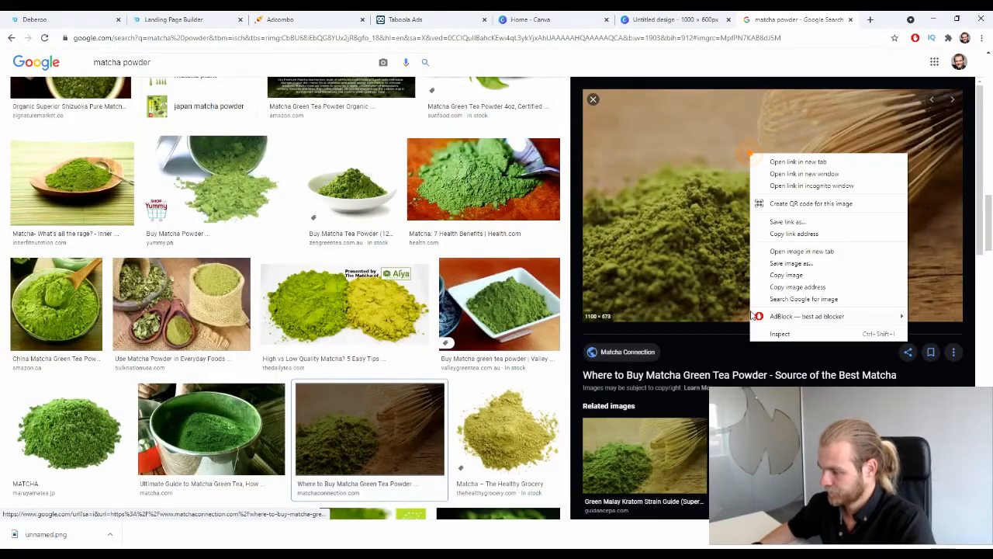
click(803, 264)
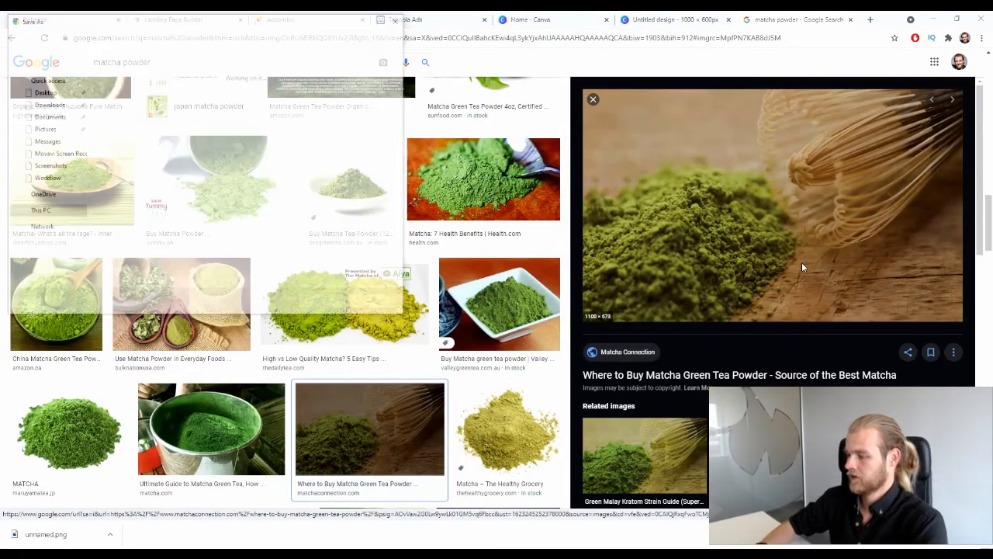
key(Return)
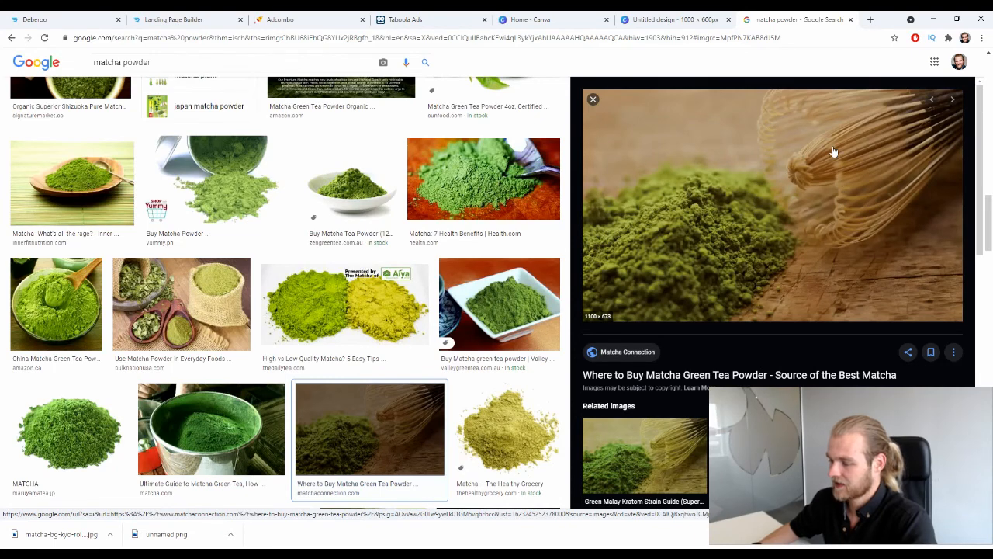
Step: Upload the saved matcha powder and whisk JPG to the 1000 x 600 px Canva design and fill the whole page with it
click(675, 19)
drag(34, 534, 83, 414)
drag(86, 159, 370, 195)
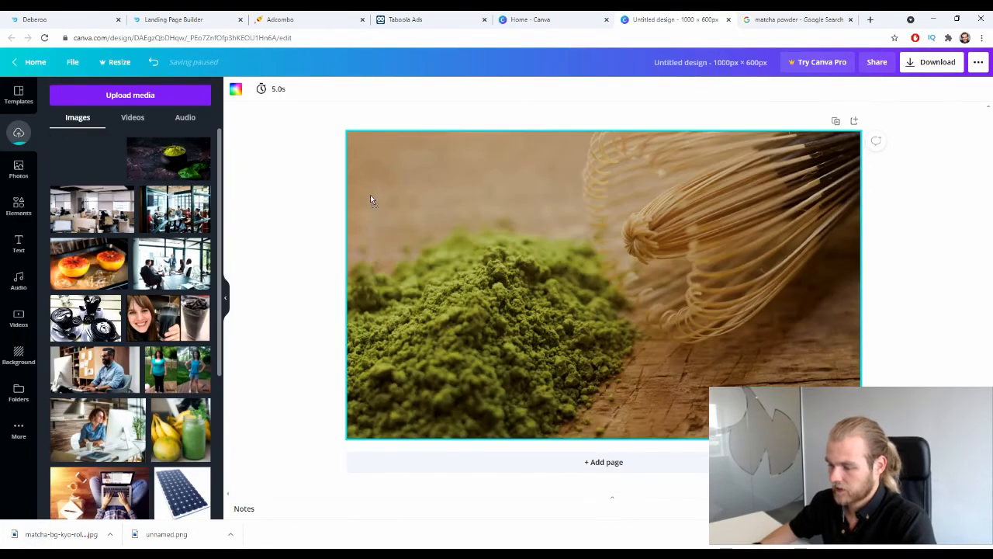
Step: Adjust the matcha powder image to brightness 9, contrast 43, saturation 77 and blur -25
click(338, 88)
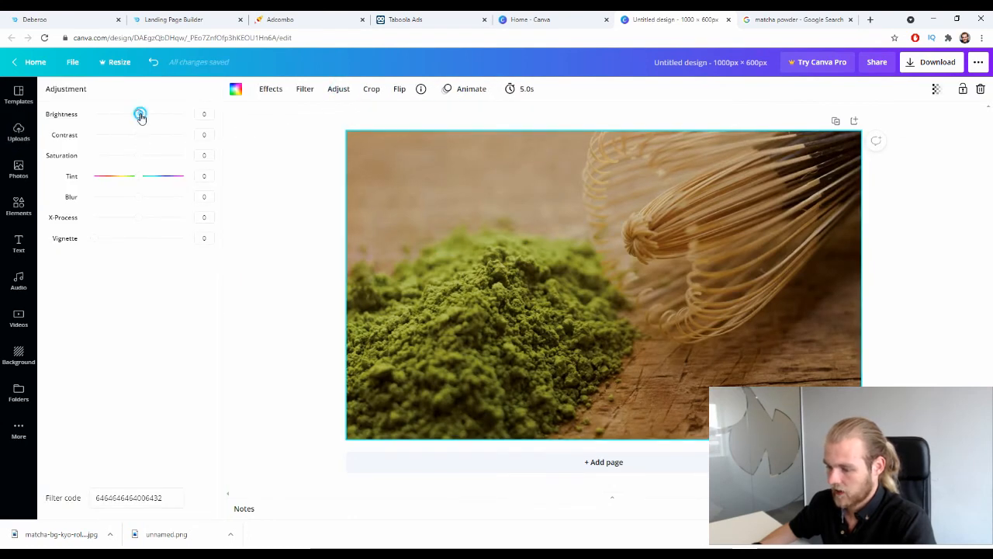
drag(140, 117, 150, 137)
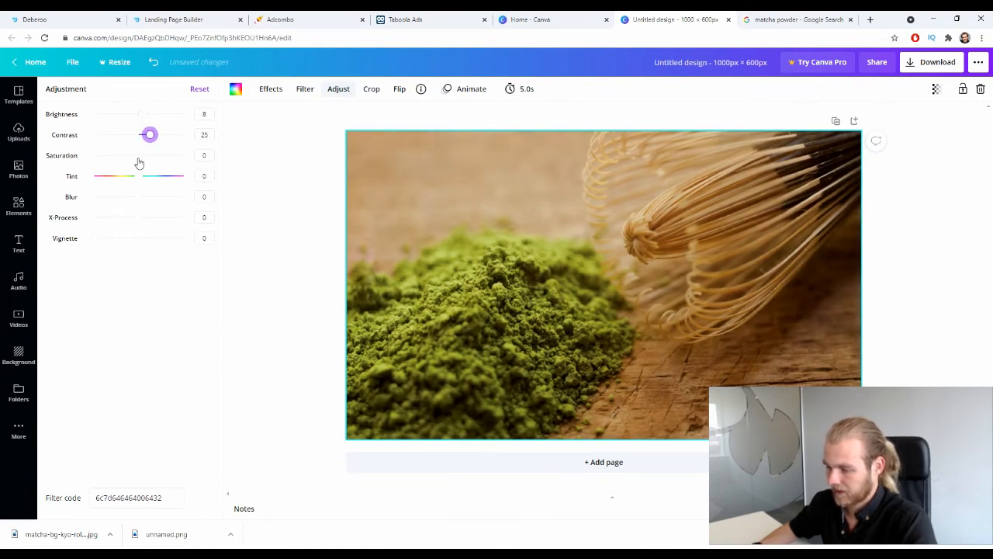
drag(138, 162, 169, 164)
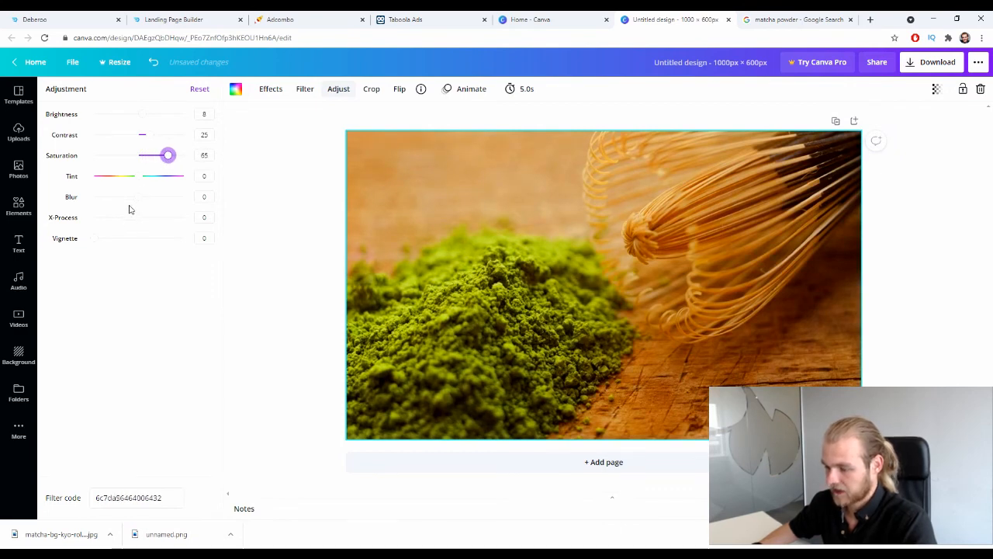
drag(137, 197, 128, 198)
drag(158, 161, 158, 135)
click(143, 114)
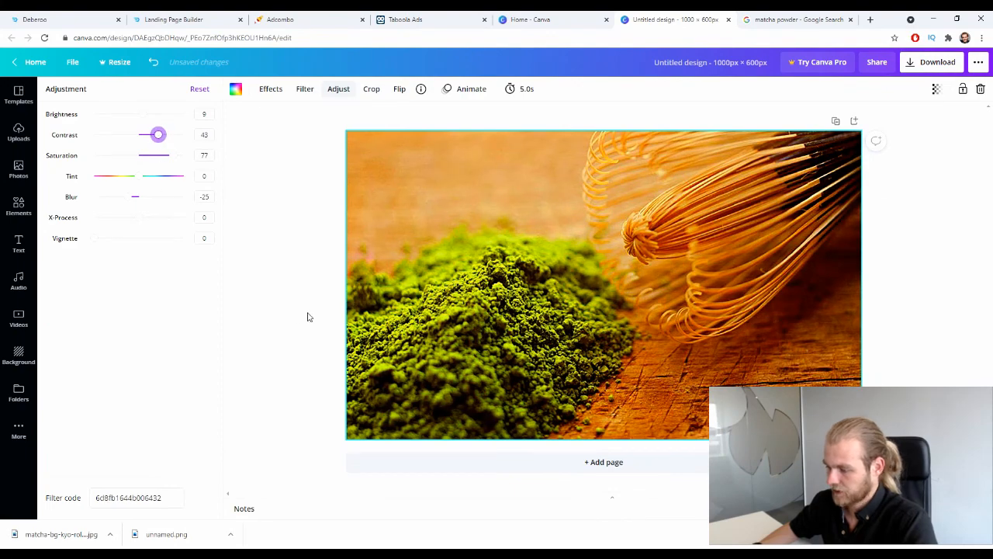
click(297, 269)
Step: Download the Canva design as a PNG and add Untitled design (6).png to the media of the Taboola ad
click(910, 72)
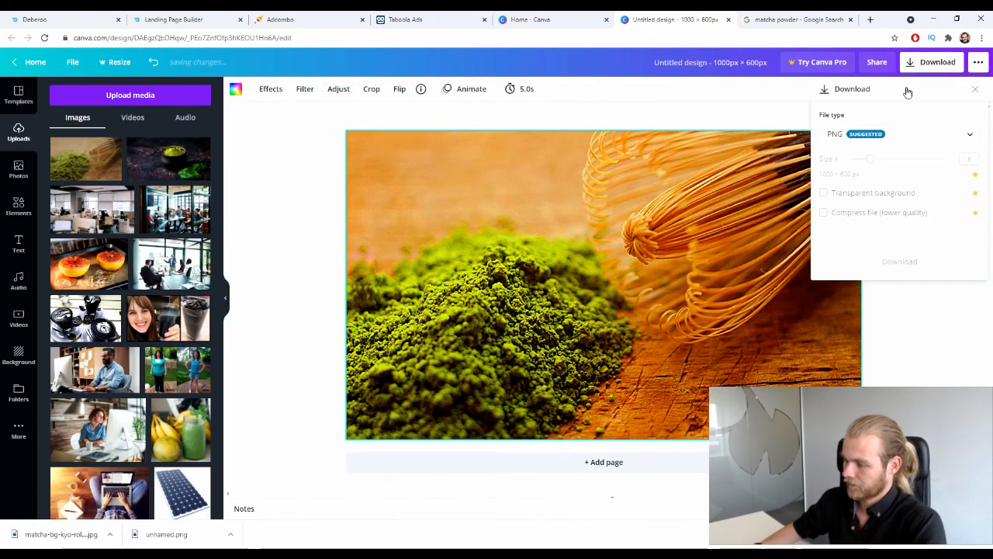
click(924, 234)
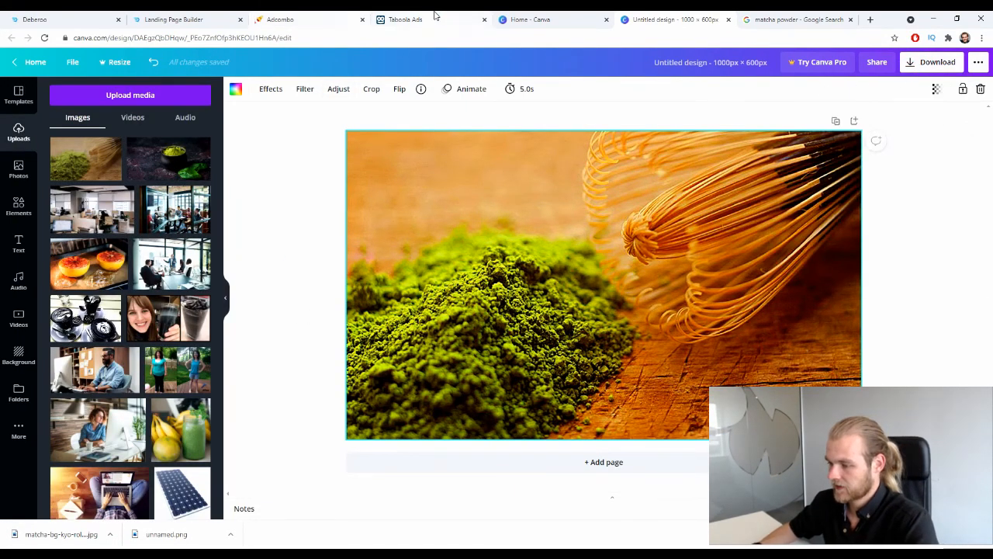
click(412, 20)
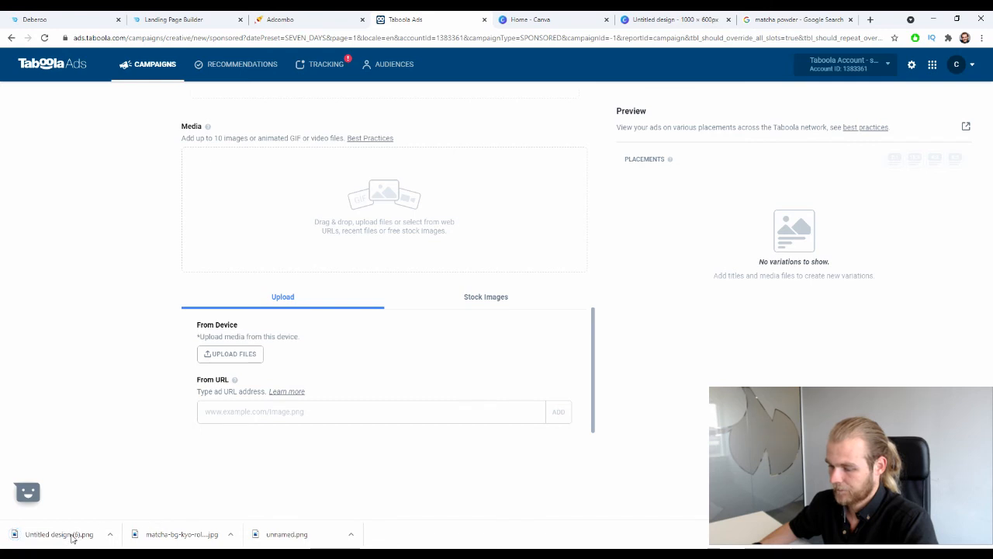
drag(72, 536, 381, 212)
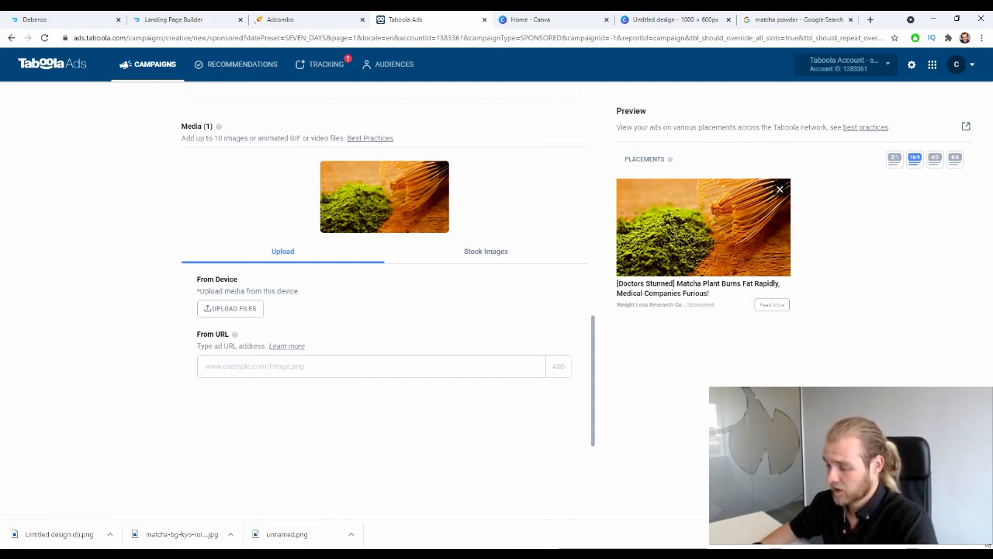
Step: Search the stock images for "matcha" in place of the "happiness" keyword
click(984, 534)
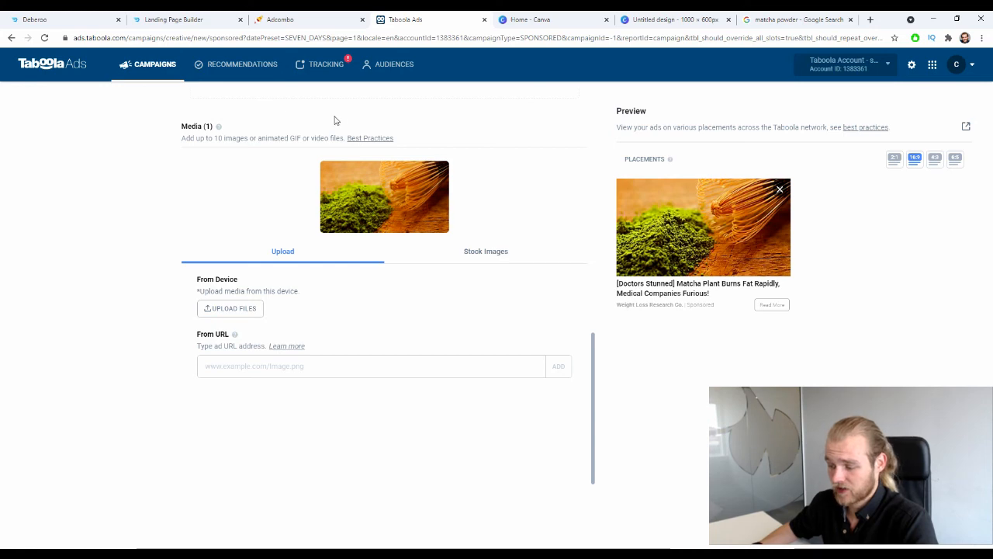
scroll(361, 350, up, 10)
scroll(491, 166, down, 10)
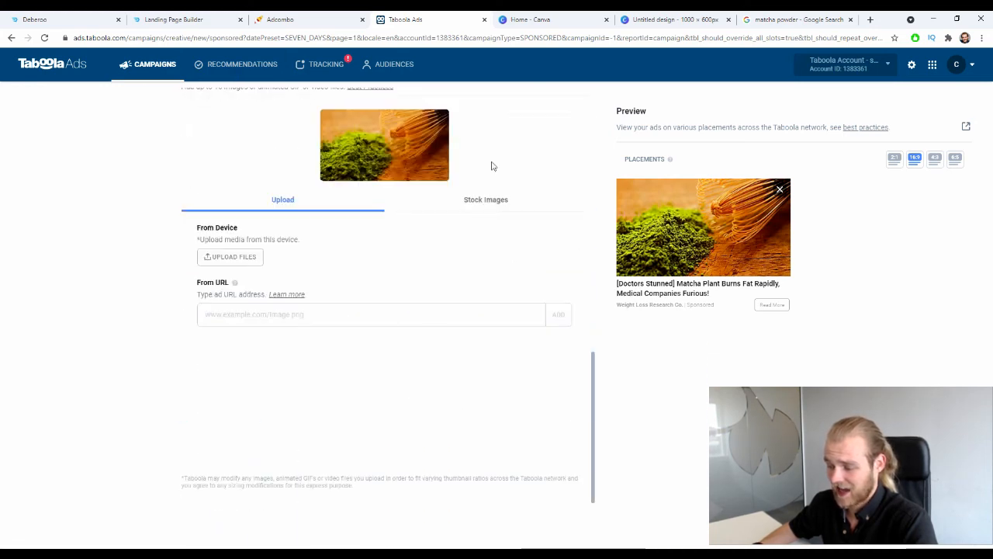
click(497, 204)
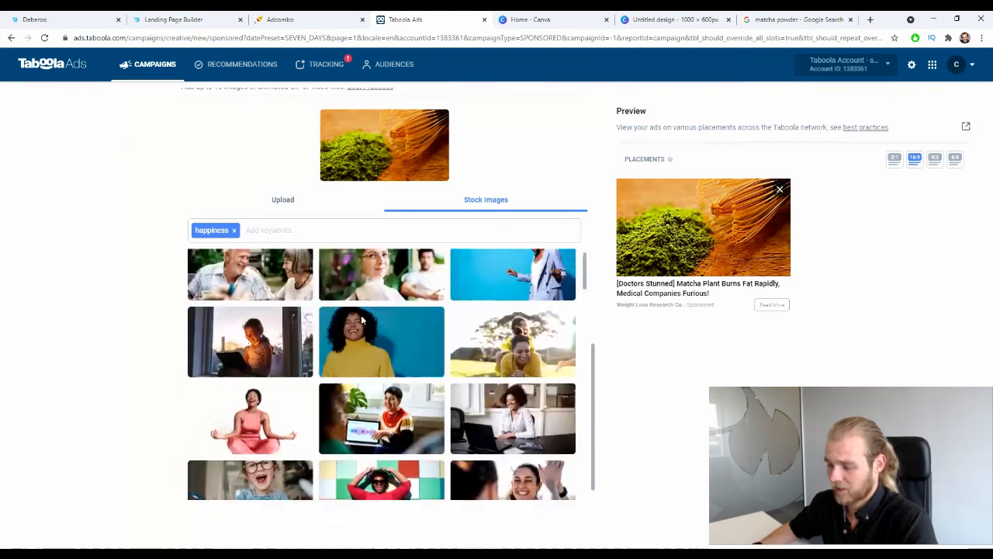
scroll(270, 305, up, 5)
scroll(271, 304, down, 6)
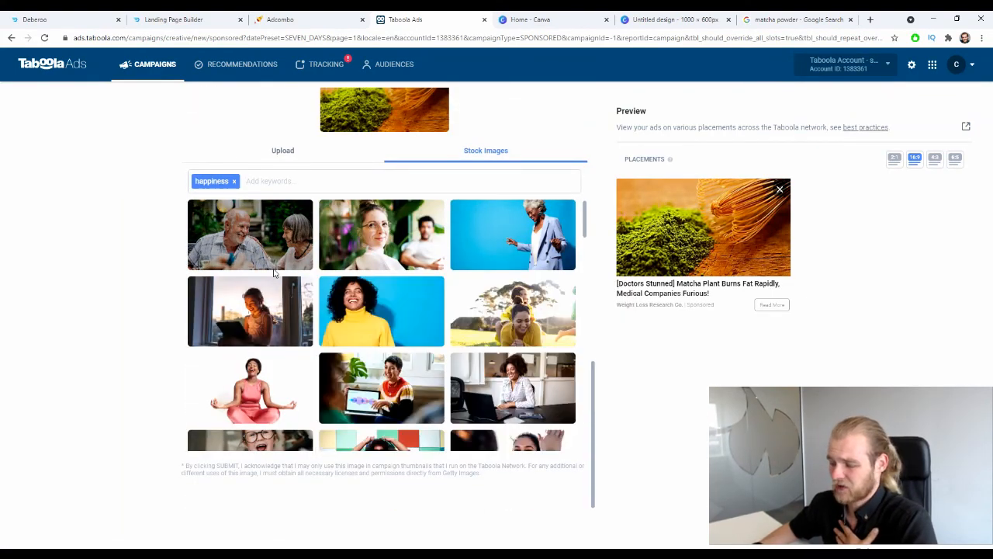
click(234, 182)
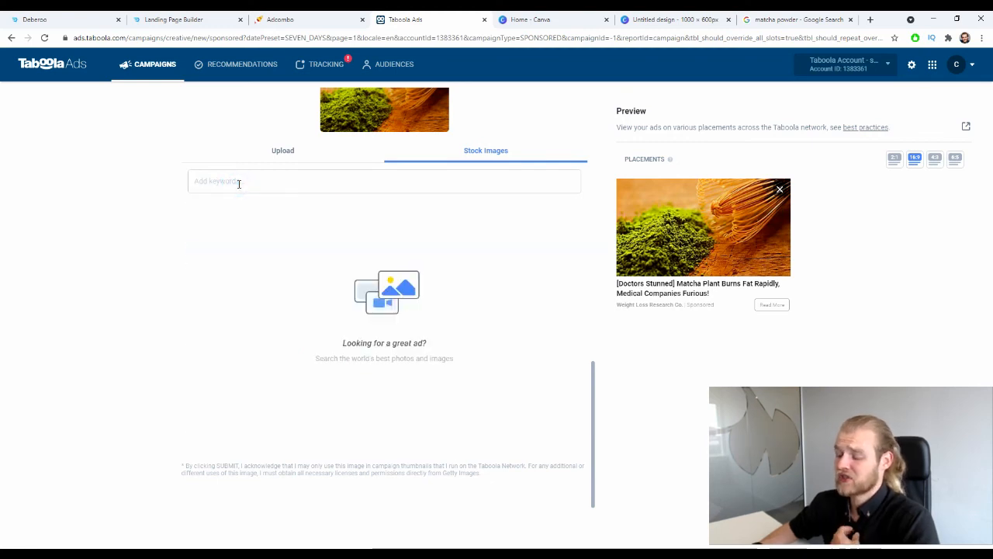
text(matcha)
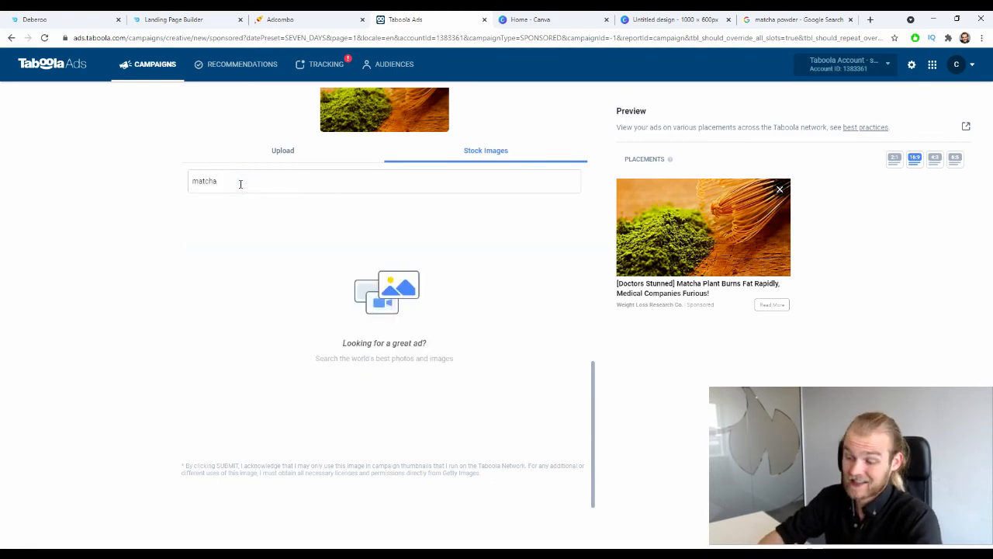
key(Return)
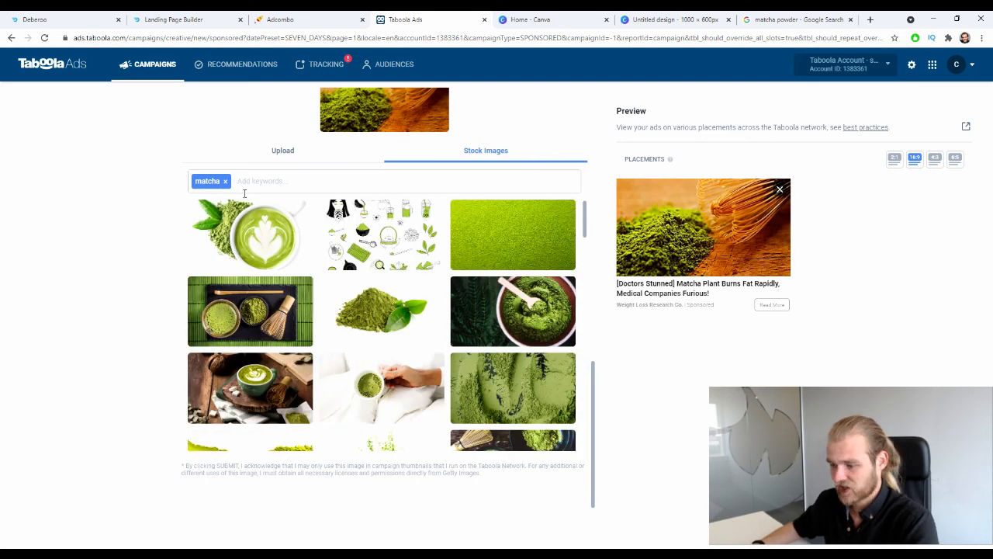
Step: Add three matcha stock images to the media: bowls with a whisk on a green mat, textured green powder, and a spoon of powder with leaves
scroll(446, 349, down, 1)
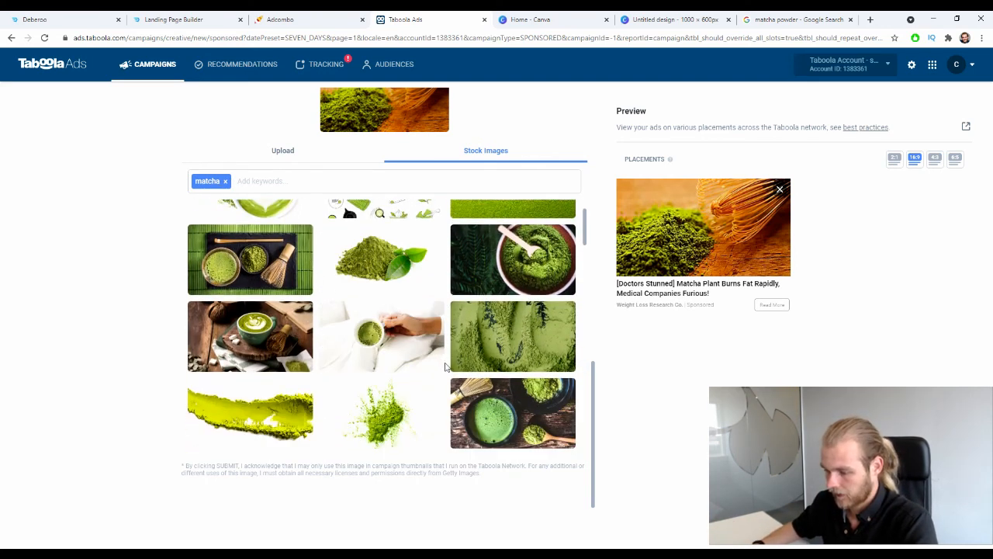
click(311, 291)
scroll(516, 349, down, 1)
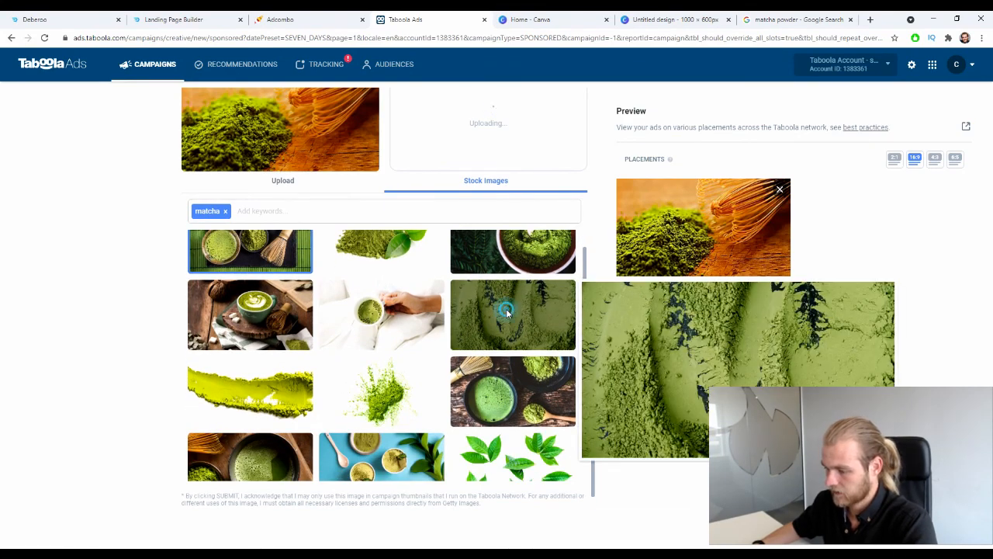
click(506, 310)
scroll(437, 328, down, 10)
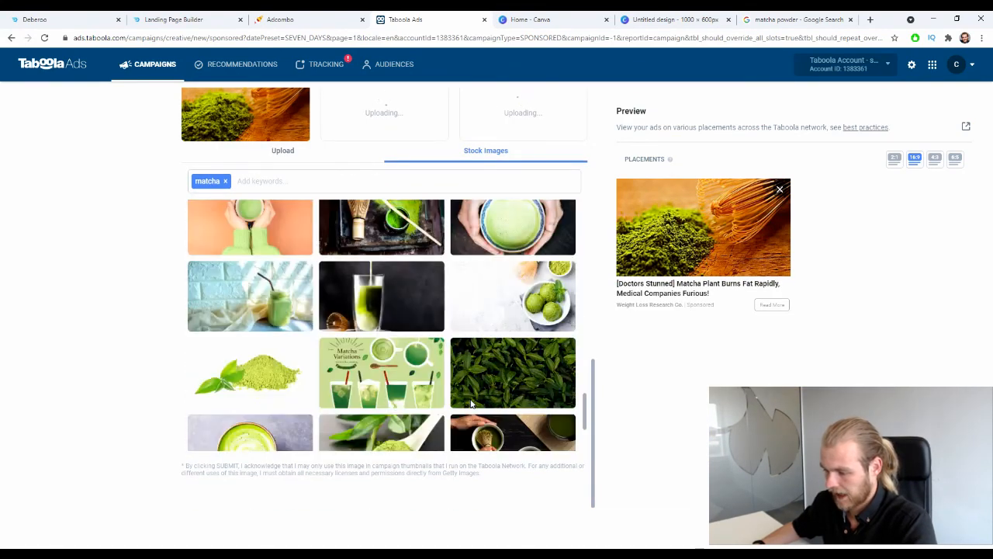
scroll(439, 395, down, 3)
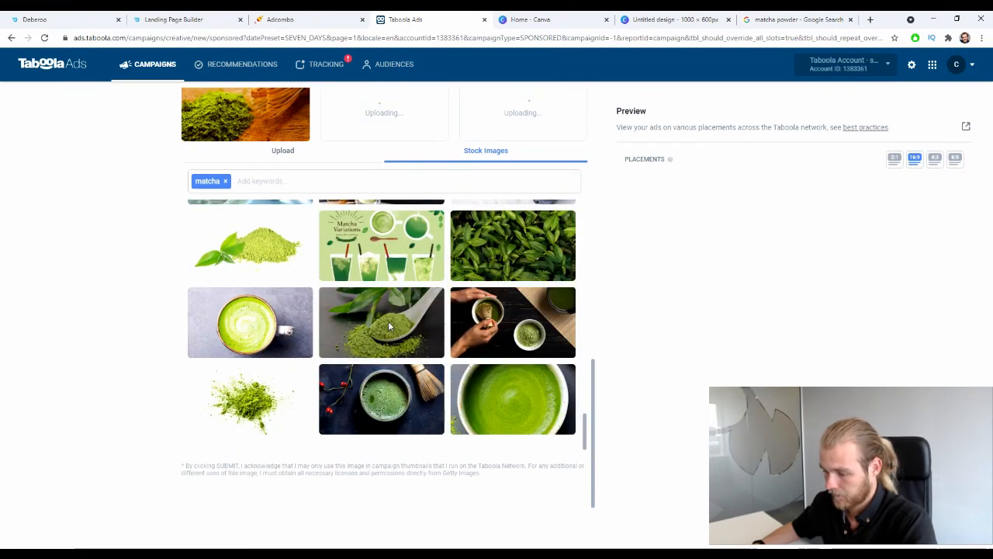
click(388, 320)
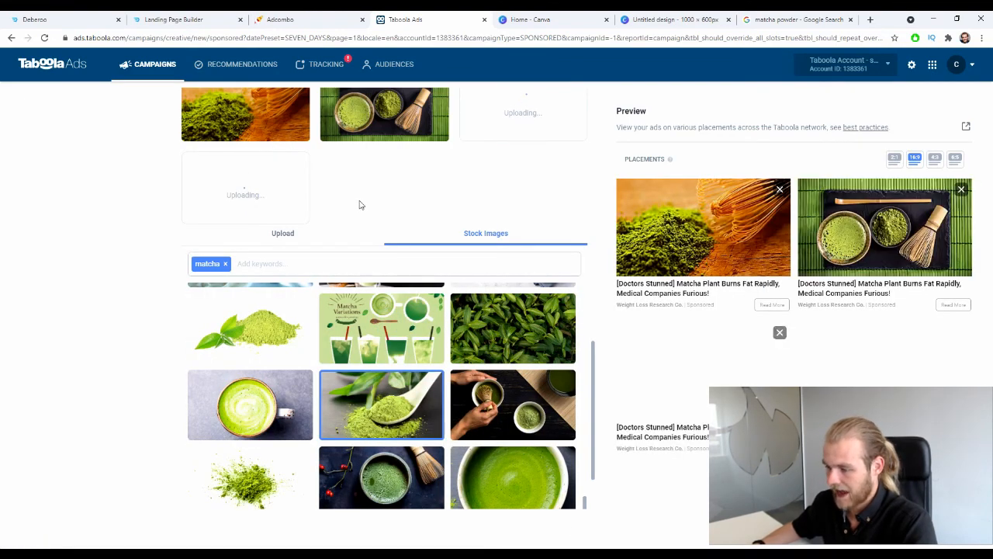
scroll(400, 209, up, 2)
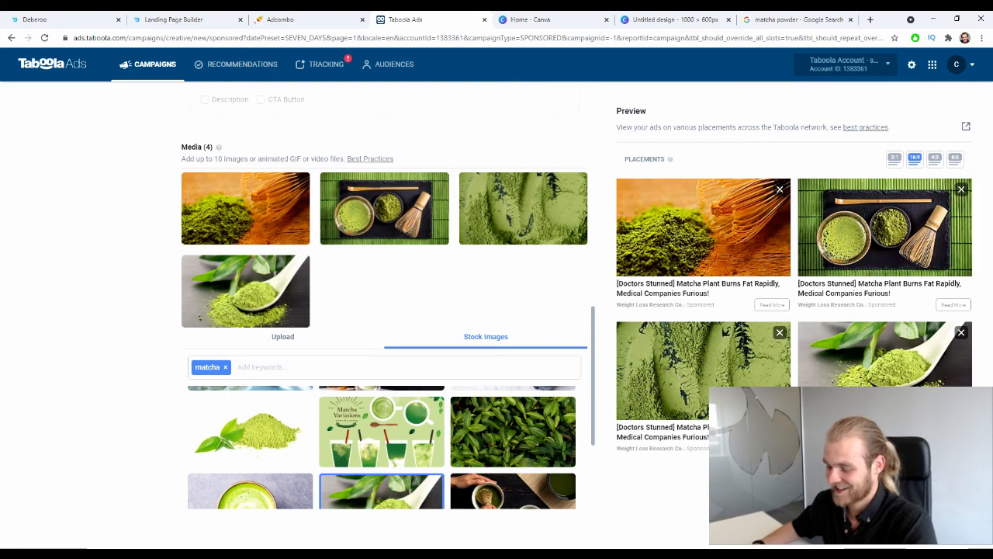
Step: Set the second headline's title to "Headline 2"
scroll(310, 388, up, 5)
click(276, 128)
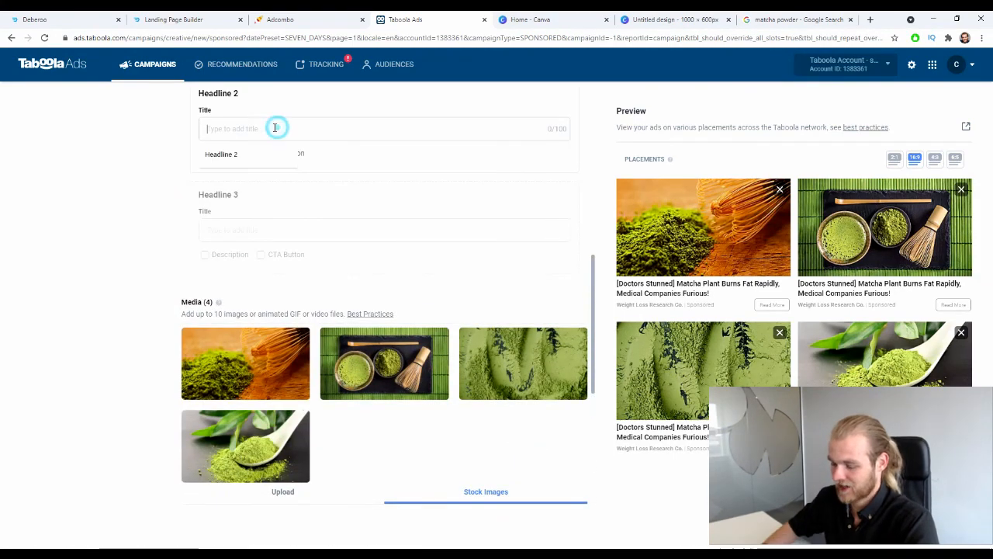
text(Heal)
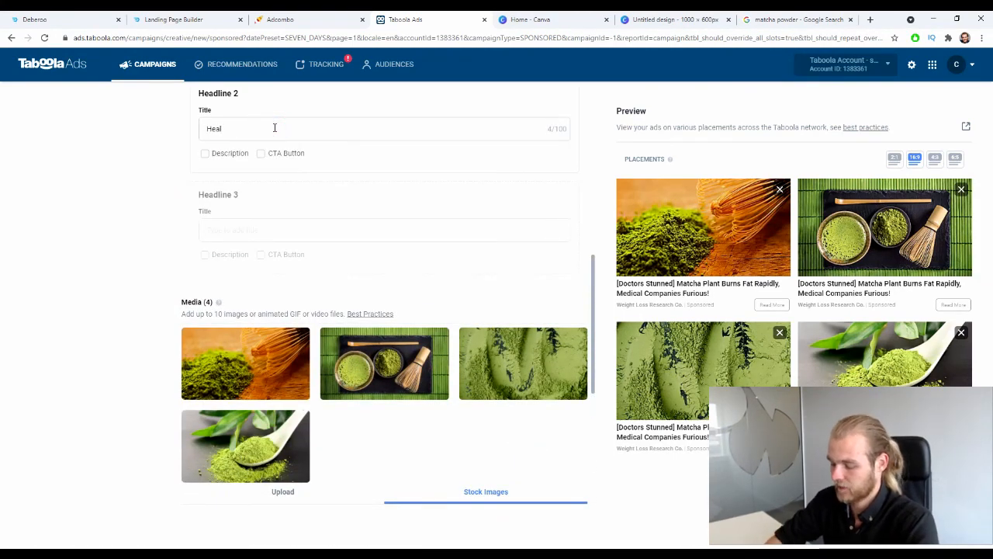
key(BackSpace)
text(dline)
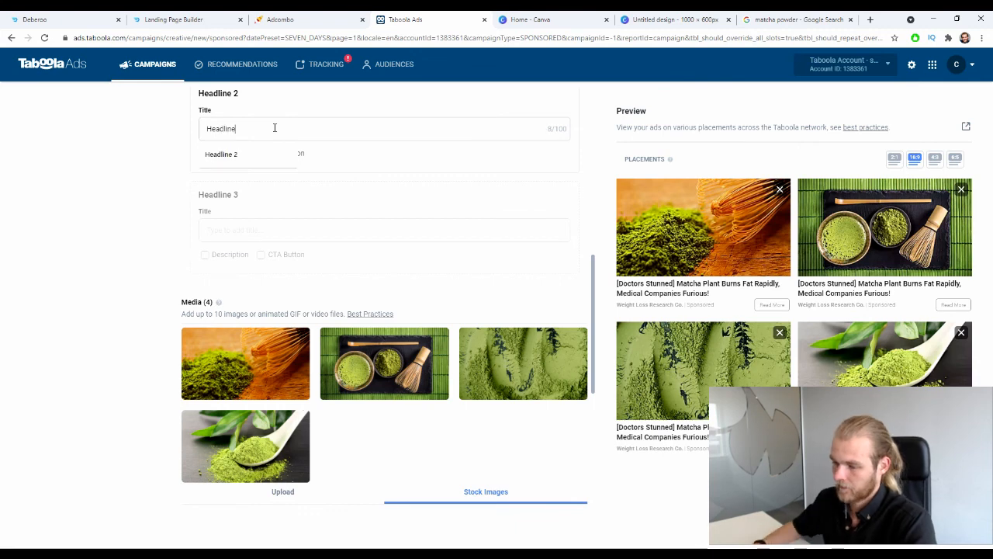
click(228, 162)
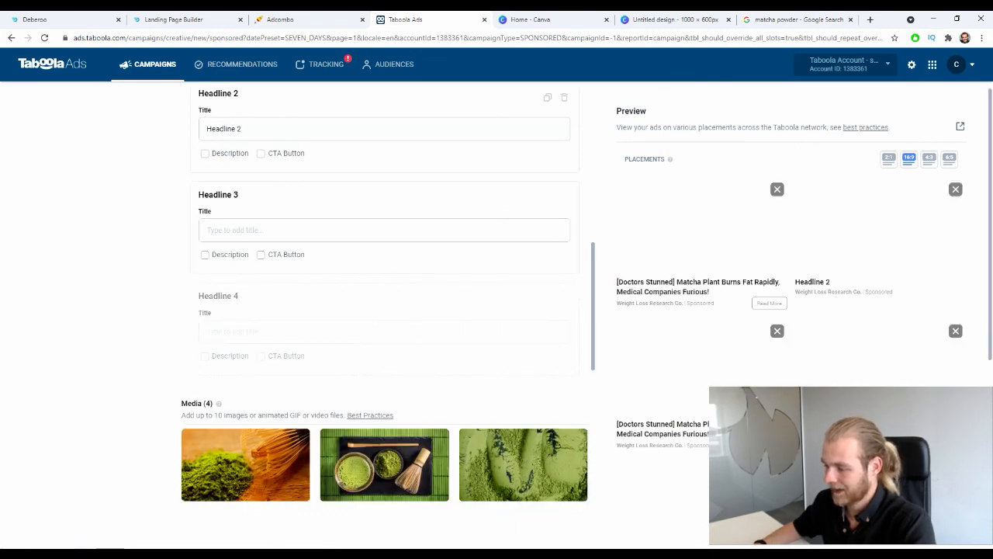
scroll(847, 295, down, 3)
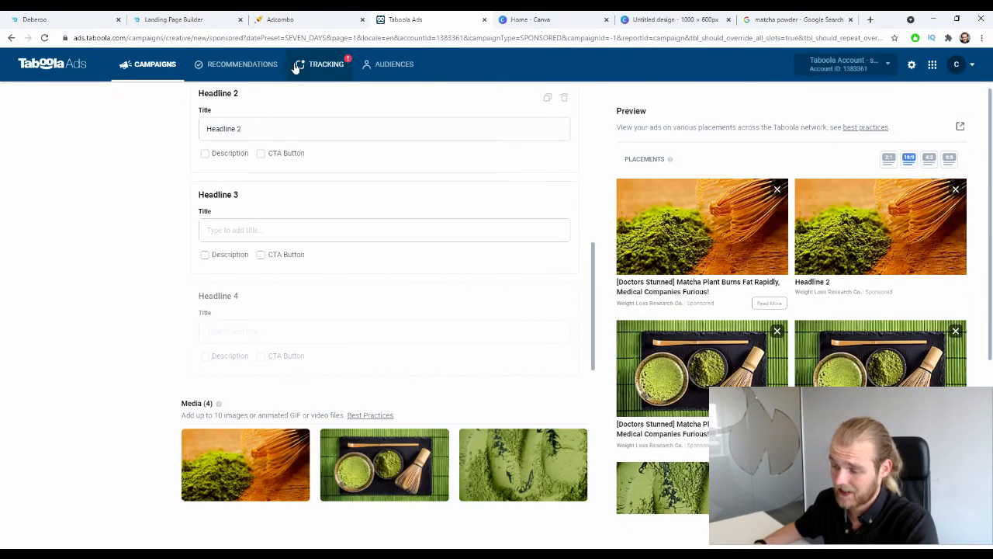
Step: Review the ad previews combining both headlines with the four images and submit the ads
drag(242, 93, 200, 96)
scroll(220, 116, up, 1)
click(24, 305)
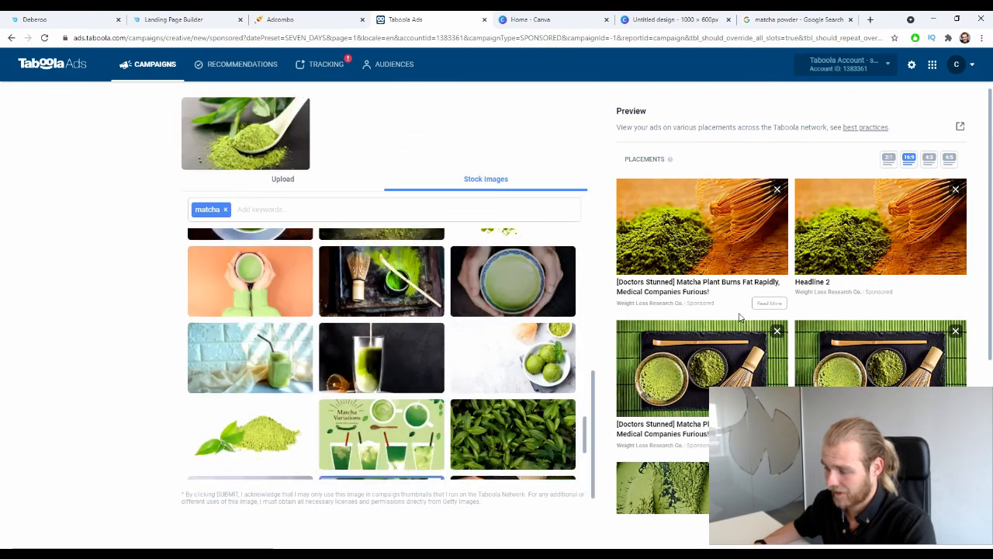
scroll(381, 349, down, 3)
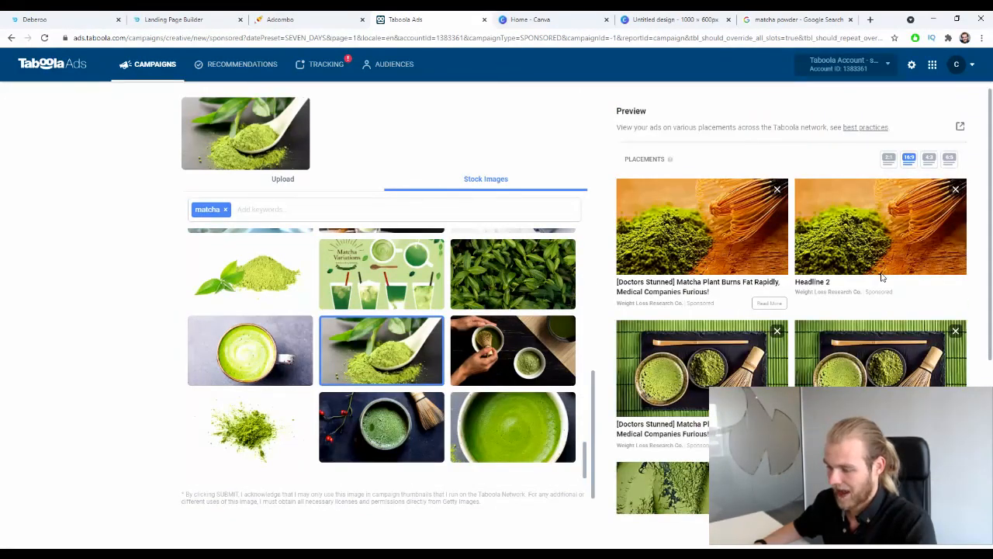
scroll(882, 277, down, 1)
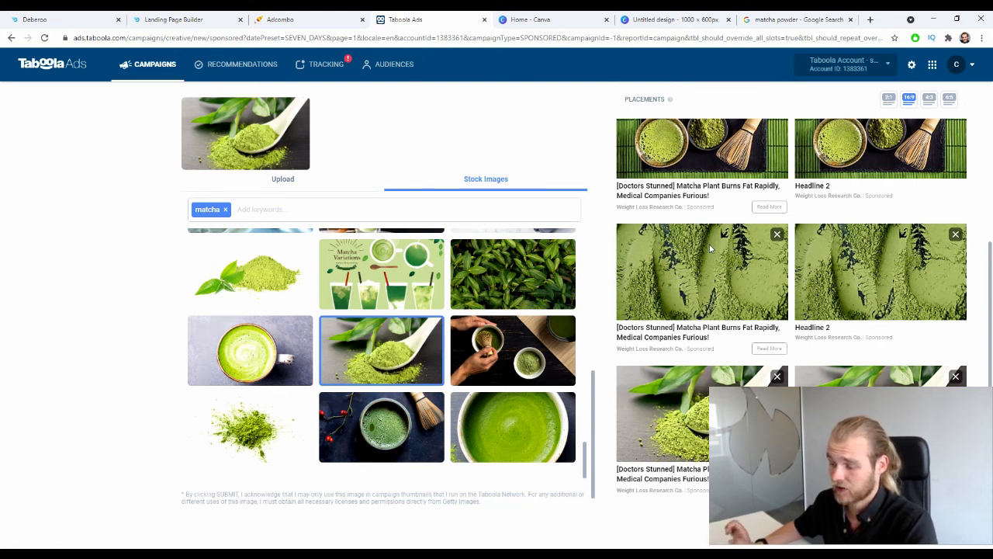
click(322, 401)
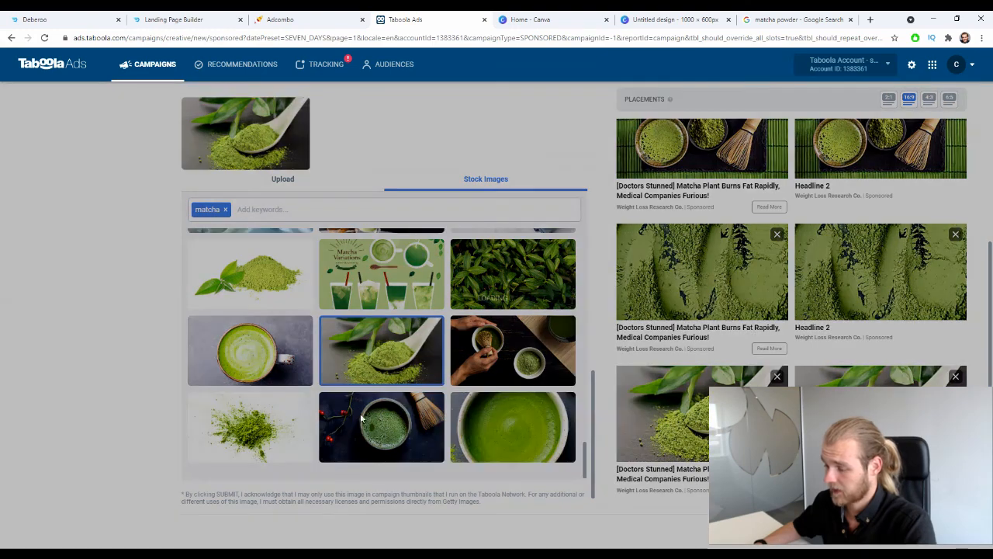